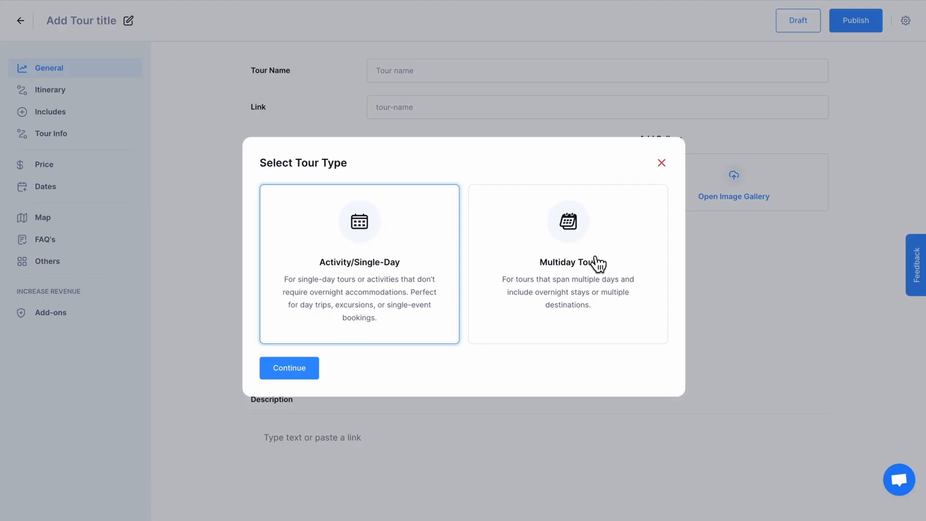
Choose Multiday Tour as the type of the new tour and continue to its form.
click(595, 268)
click(311, 368)
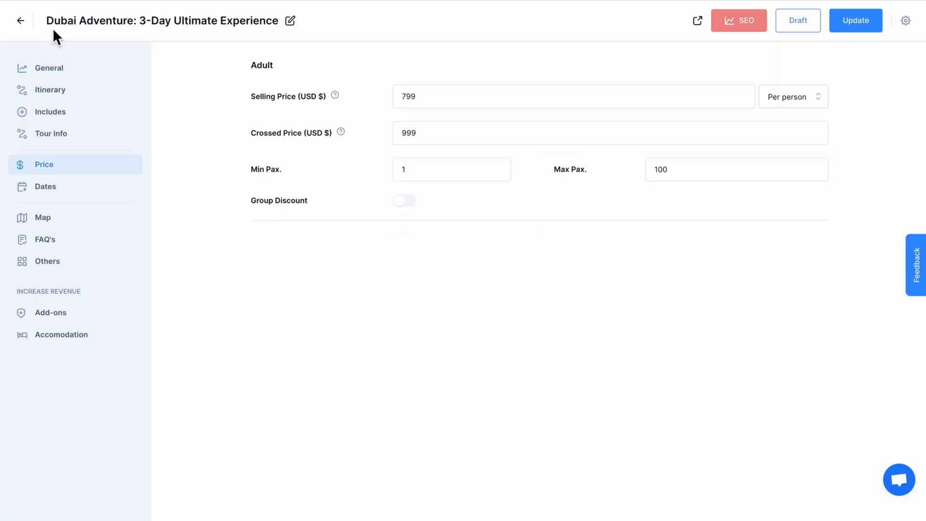
Leave the Dubai Adventure tour's editor and open the Price Category section of the tour settings.
click(21, 21)
click(100, 292)
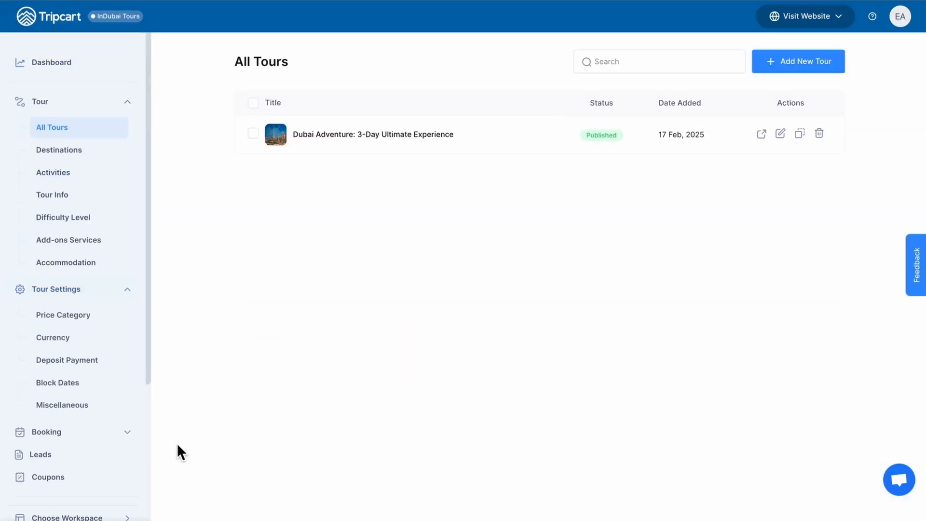
click(67, 319)
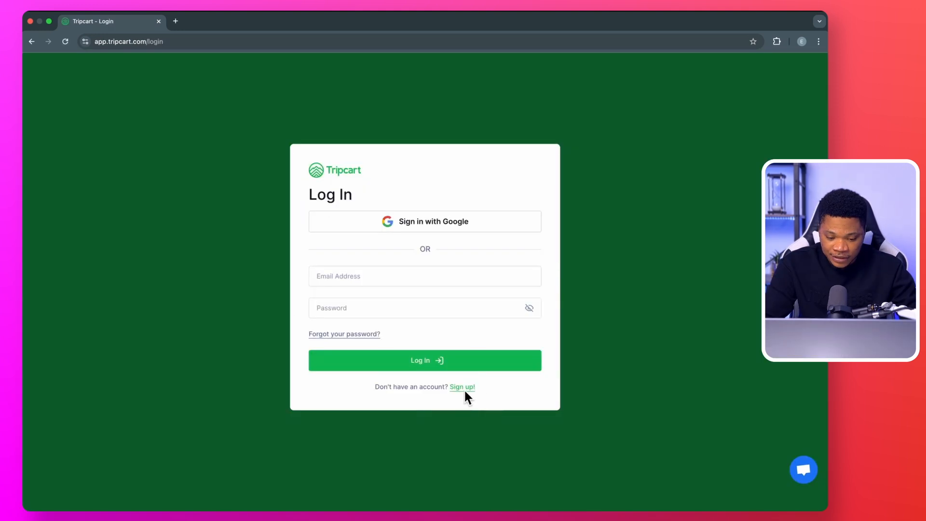
Register a free Tripcart account with the first name, last name, email and account password, and save the password in the browser.
click(462, 392)
click(320, 208)
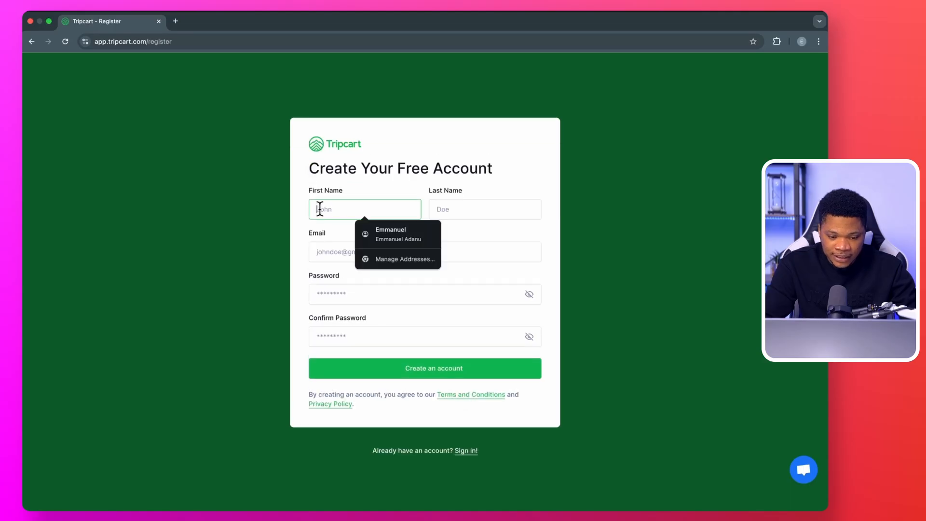
click(396, 234)
click(343, 252)
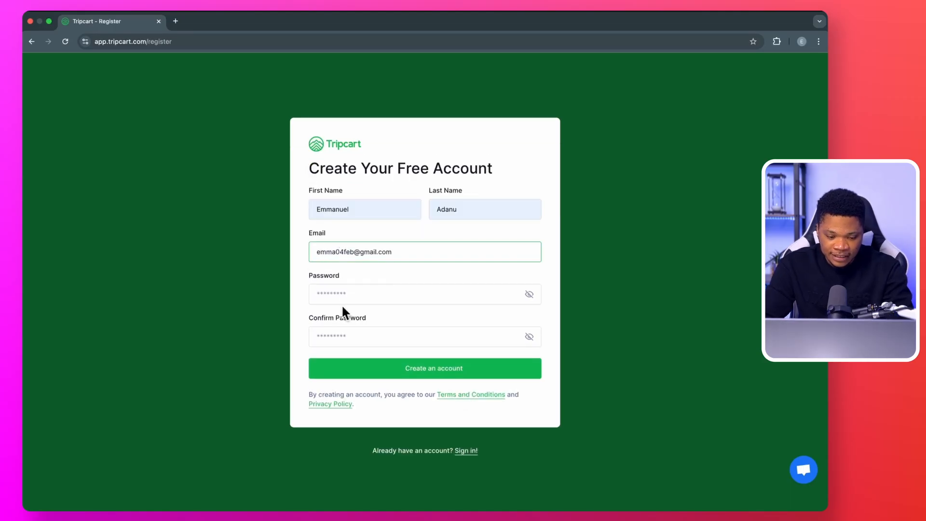
click(338, 291)
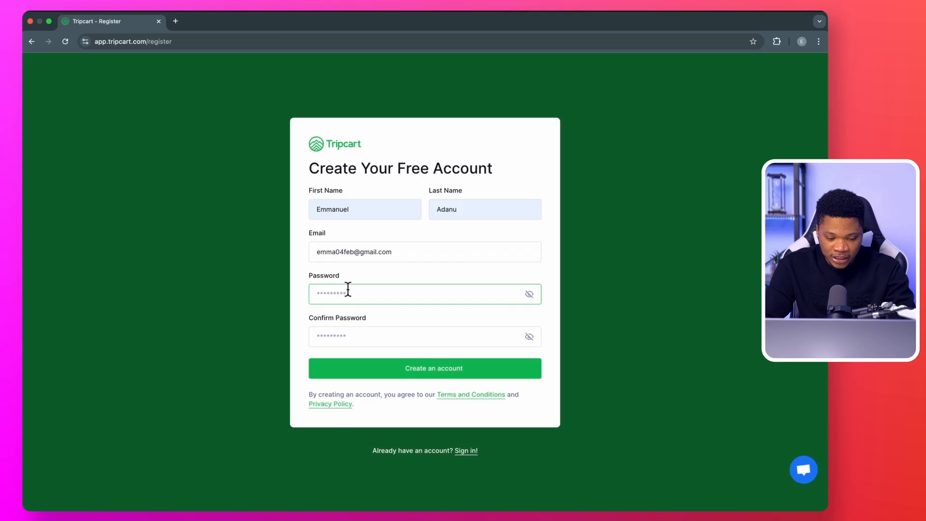
click(412, 350)
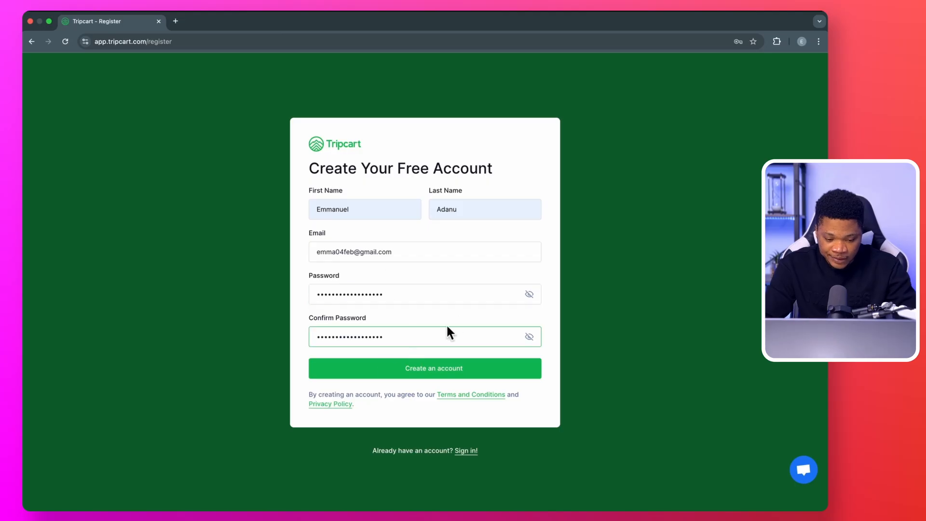
click(445, 370)
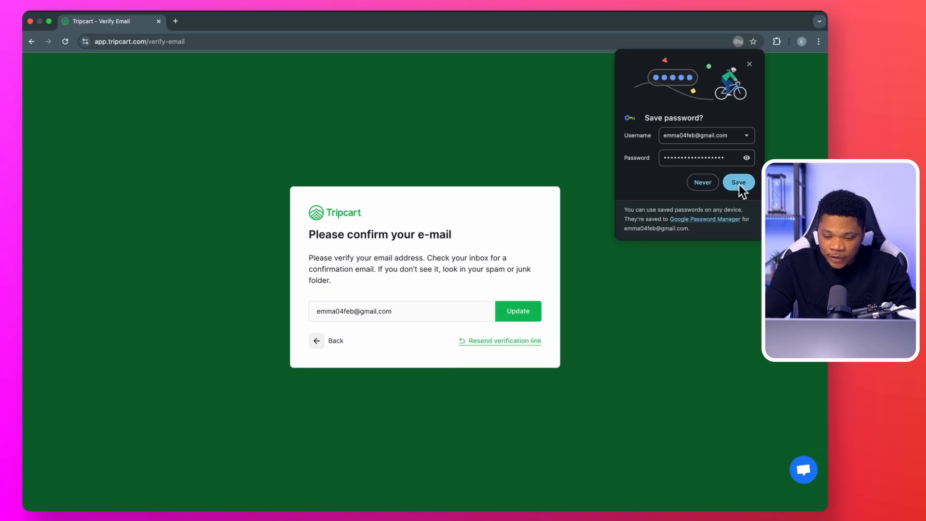
click(739, 184)
click(175, 21)
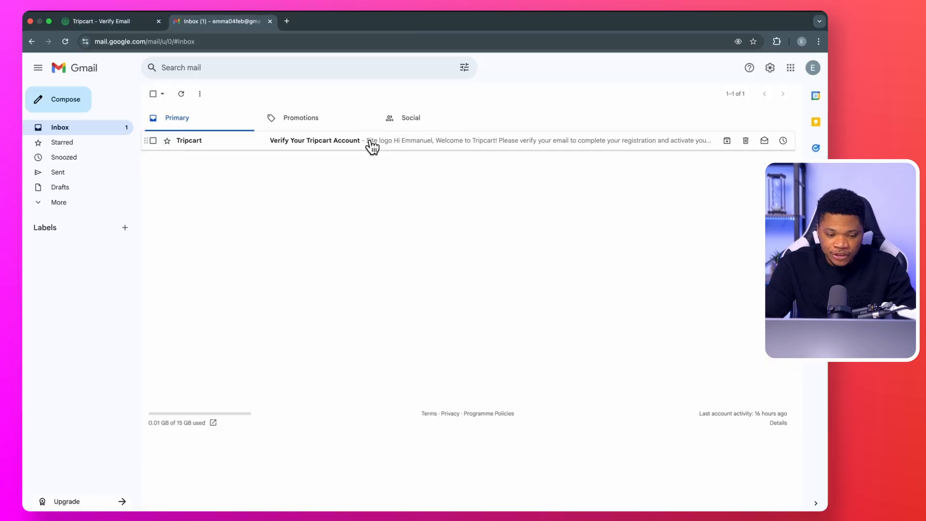
click(372, 145)
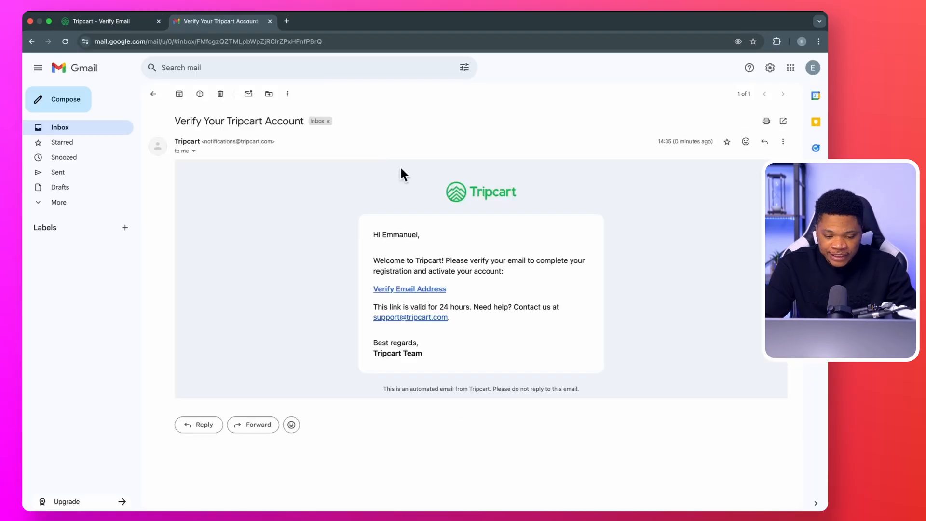
click(409, 290)
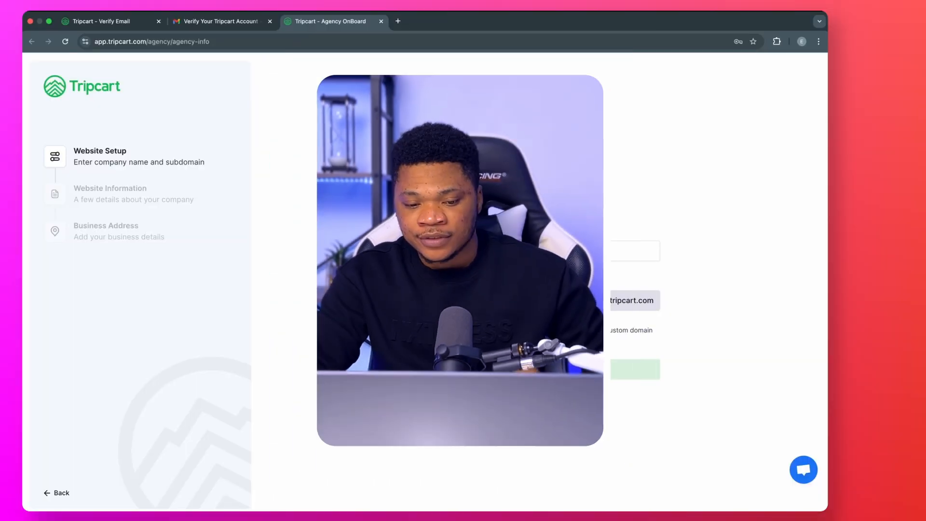
Create the website with the company name InDubai Tours and the subdomain indubai-tours.
click(438, 247)
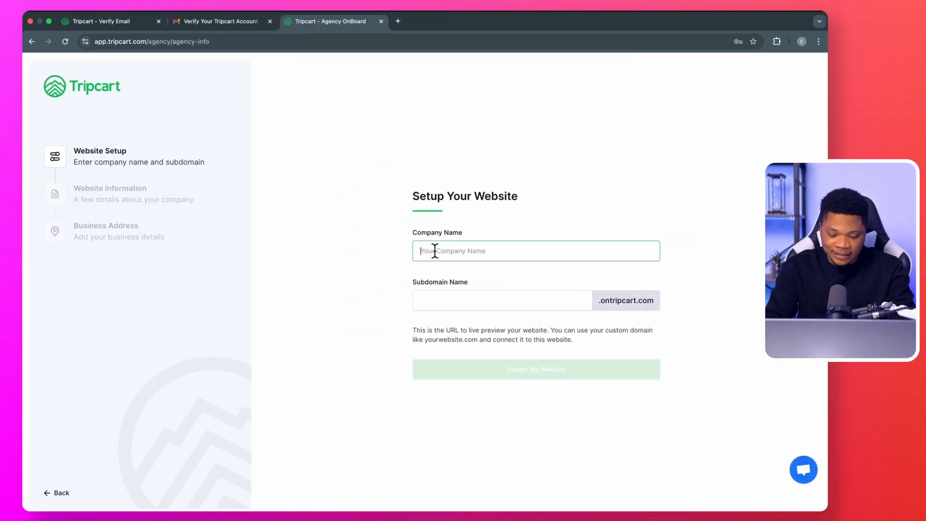
text(InDubai Tours)
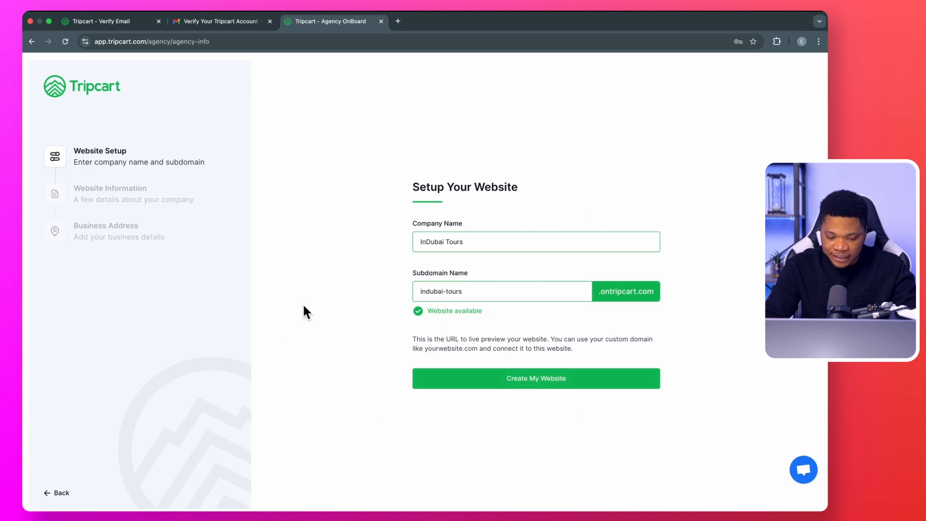
click(544, 381)
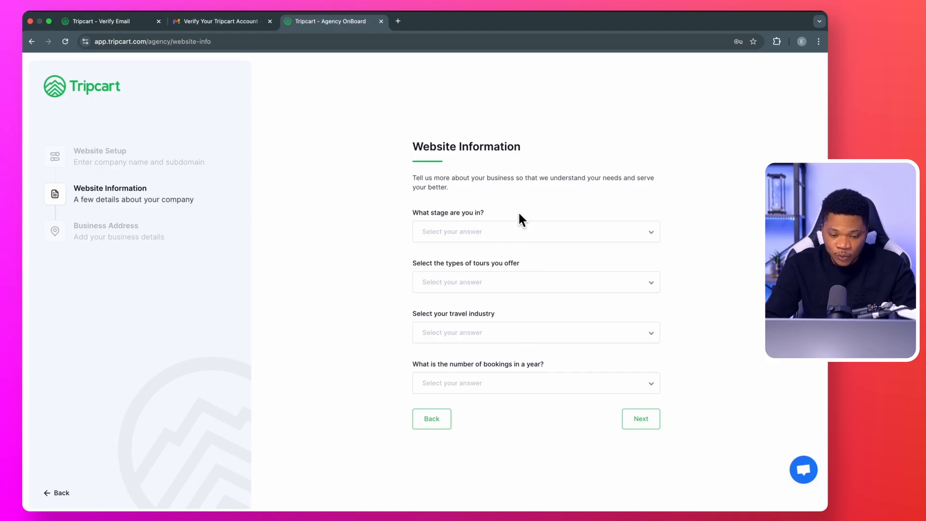
Set the business stage to running a travel business without a website and the offered tour types to Both.
click(476, 234)
scroll(482, 239, down, 1)
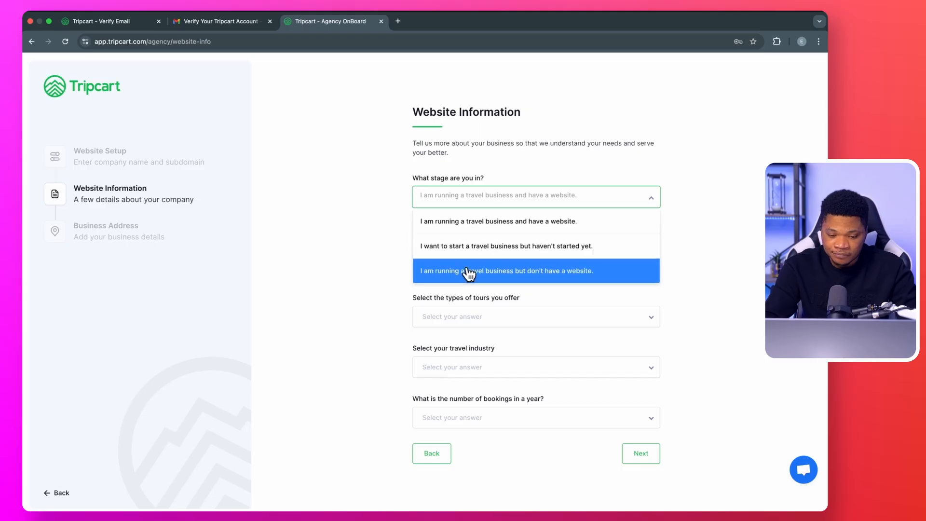
click(448, 275)
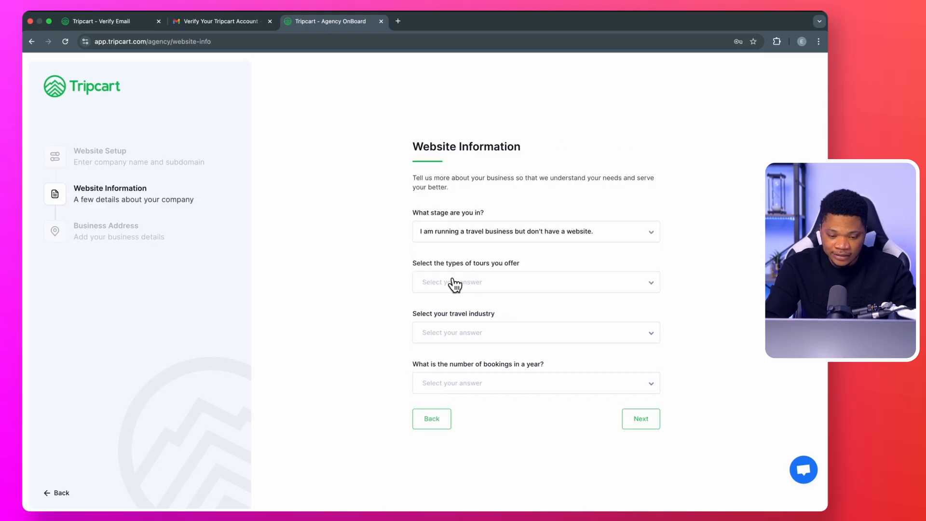
click(452, 284)
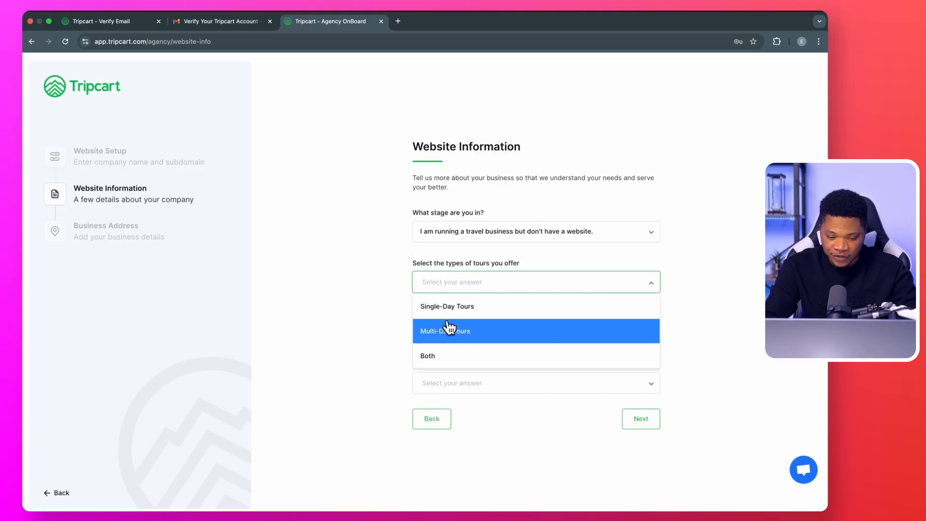
click(465, 333)
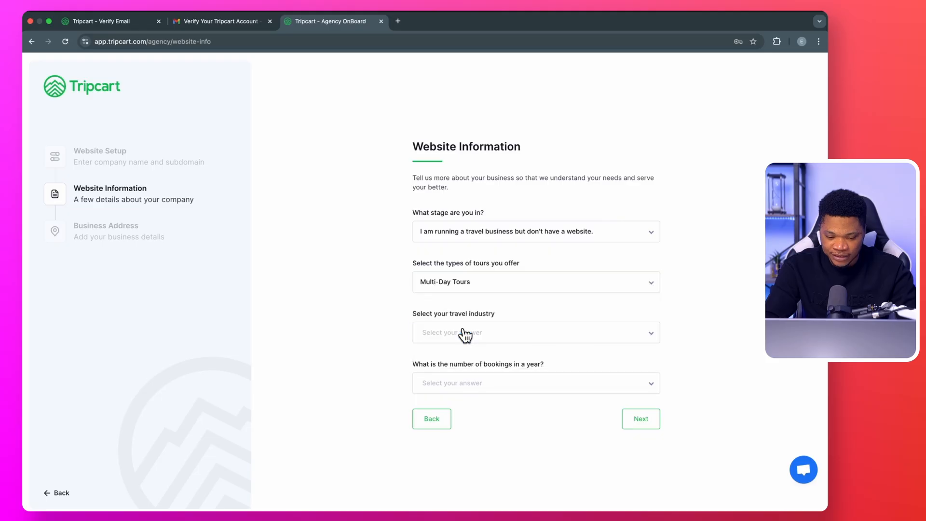
click(542, 282)
click(539, 355)
Set the travel industry to City Tours and the number of bookings in a year to 100-500.
click(523, 336)
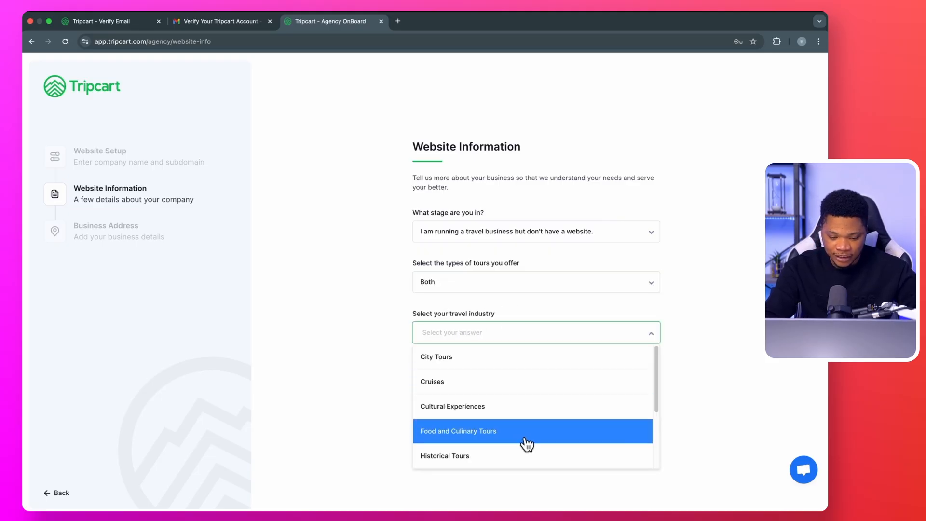
click(472, 361)
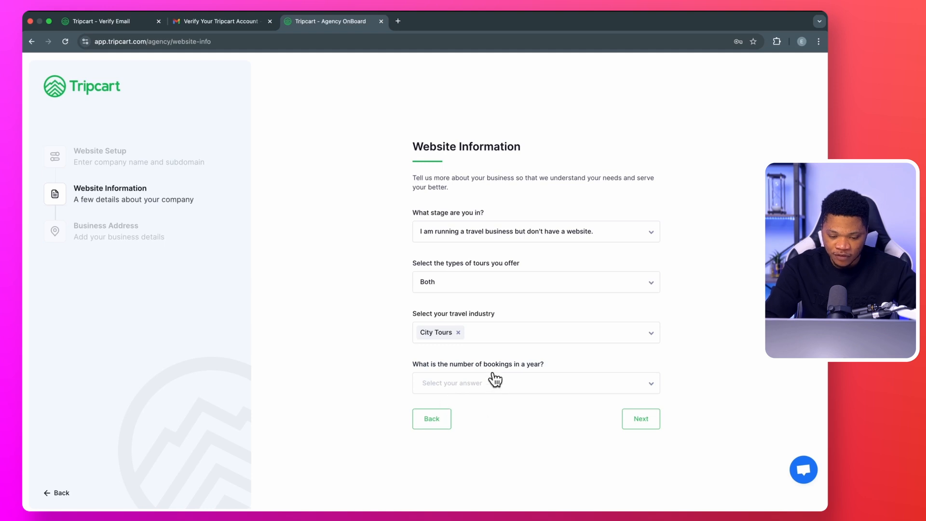
click(539, 385)
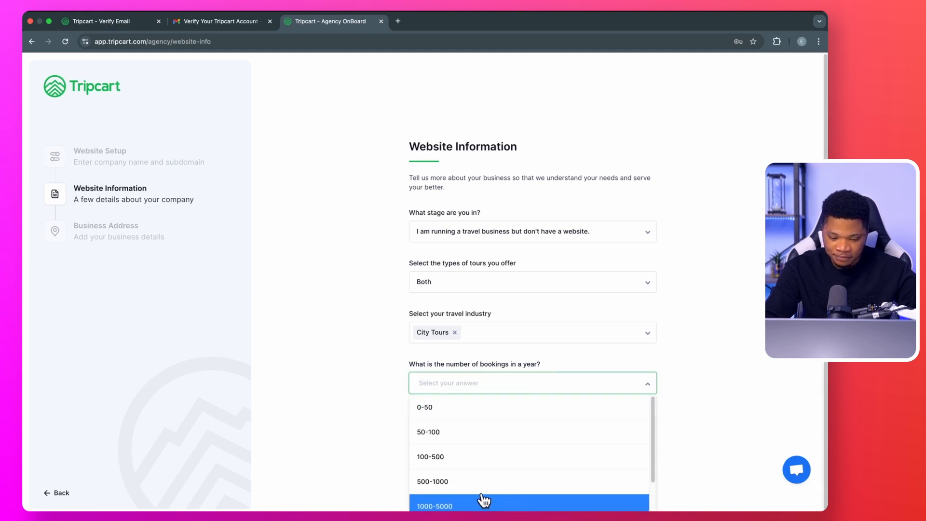
click(454, 467)
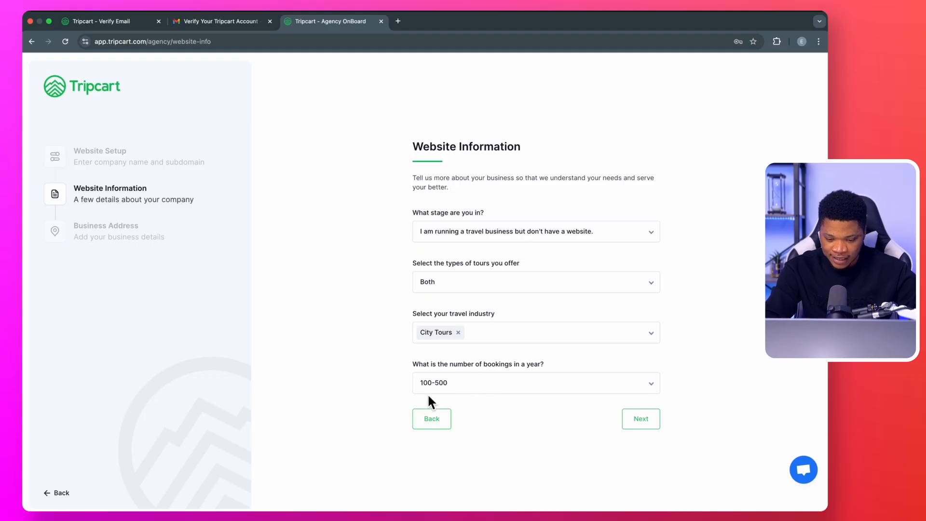
Proceed to the business address, fill in the country, street address, phone number, state, city and postal code, and complete the onboarding.
click(649, 422)
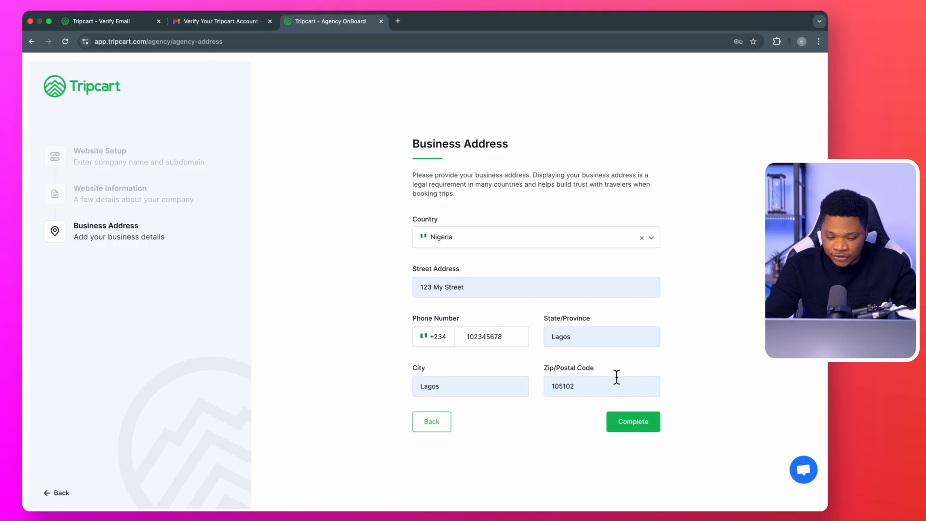
click(628, 424)
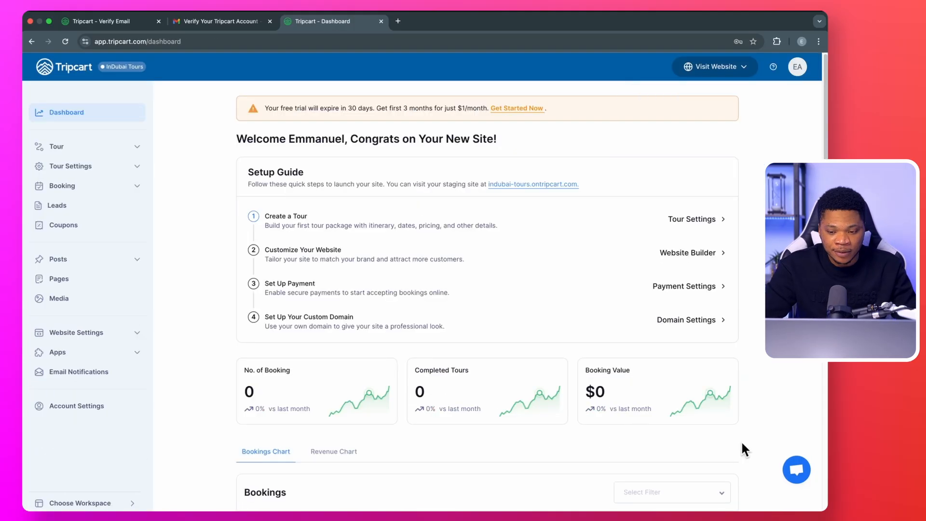
Visit the InDubai Tours website, look through its homepage sections and open its Tours page.
click(722, 68)
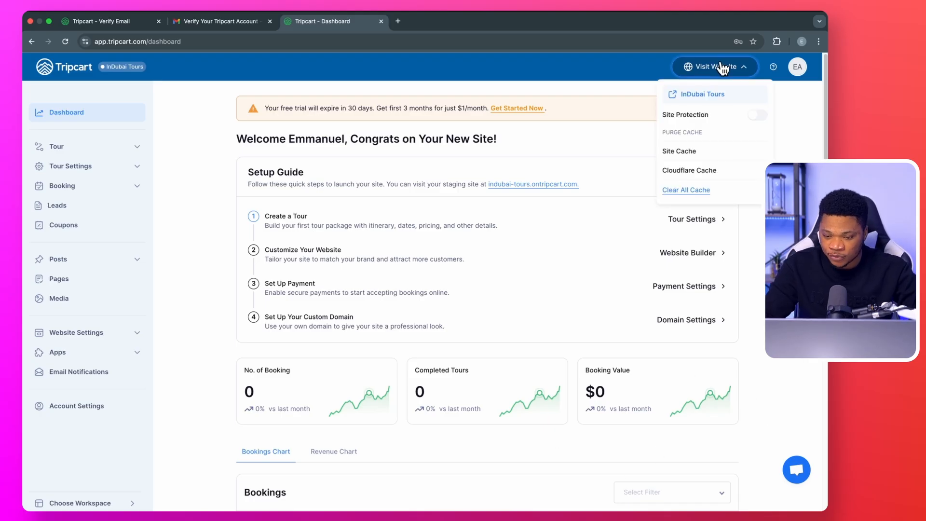
click(705, 96)
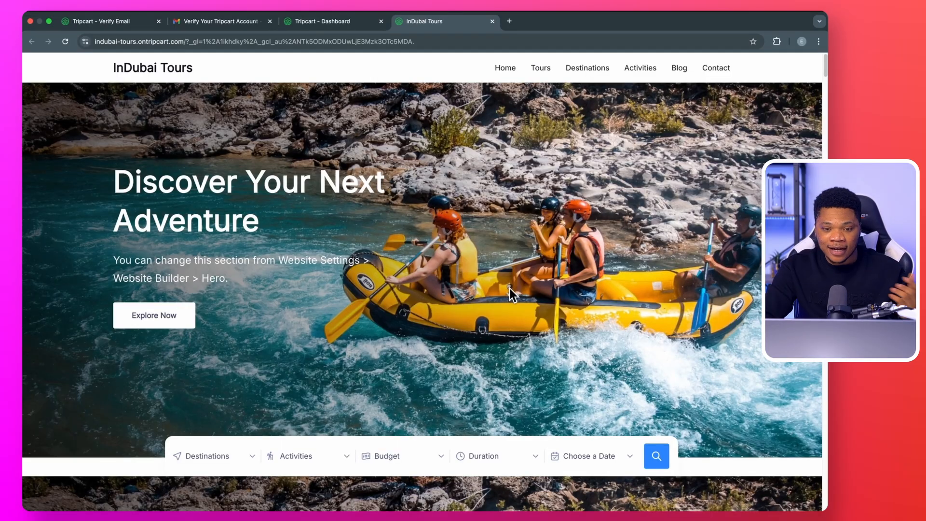
scroll(509, 288, down, 4)
scroll(510, 288, down, 15)
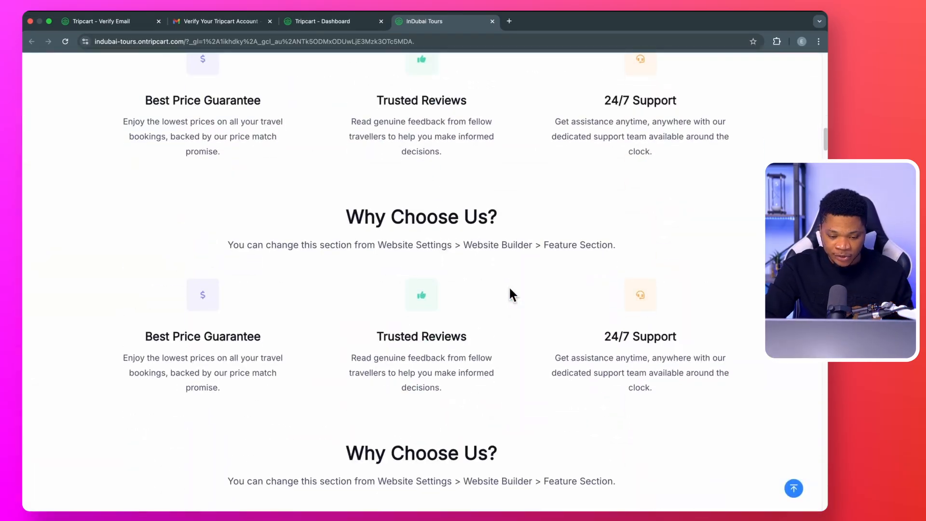
scroll(512, 294, down, 15)
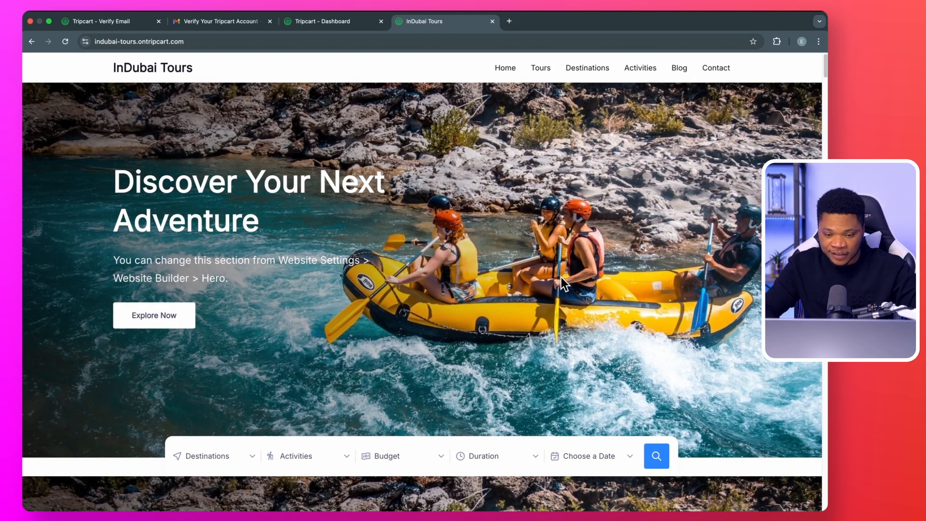
click(545, 73)
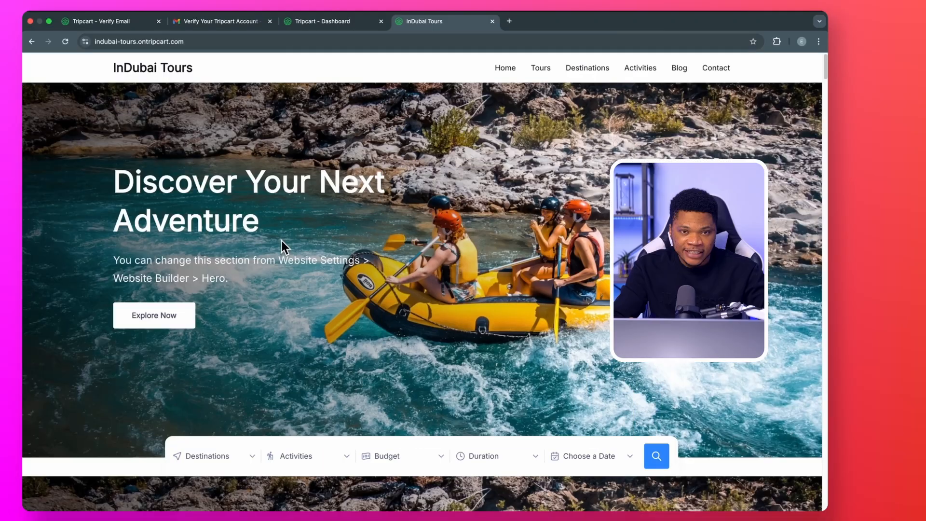
Return to the Tripcart dashboard and start a new tour of the Multiday Tour type from the list of all tours.
click(328, 21)
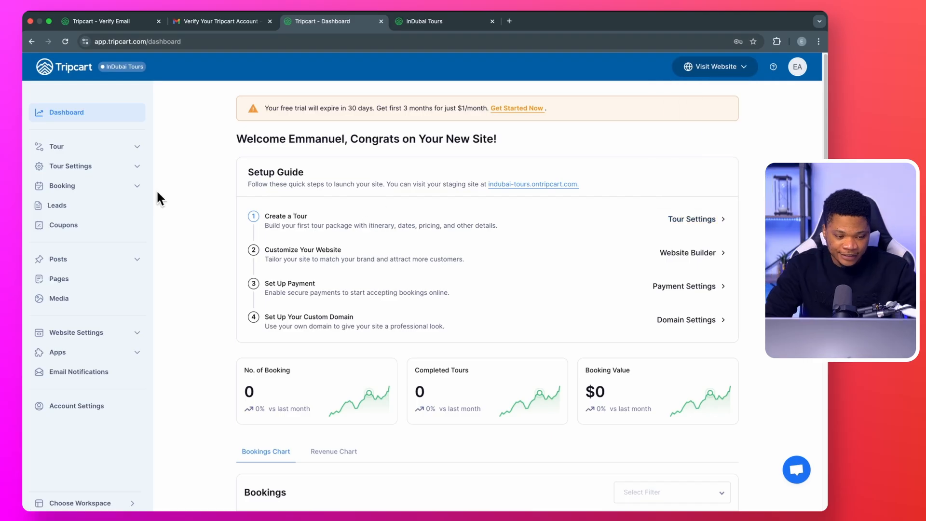
click(87, 150)
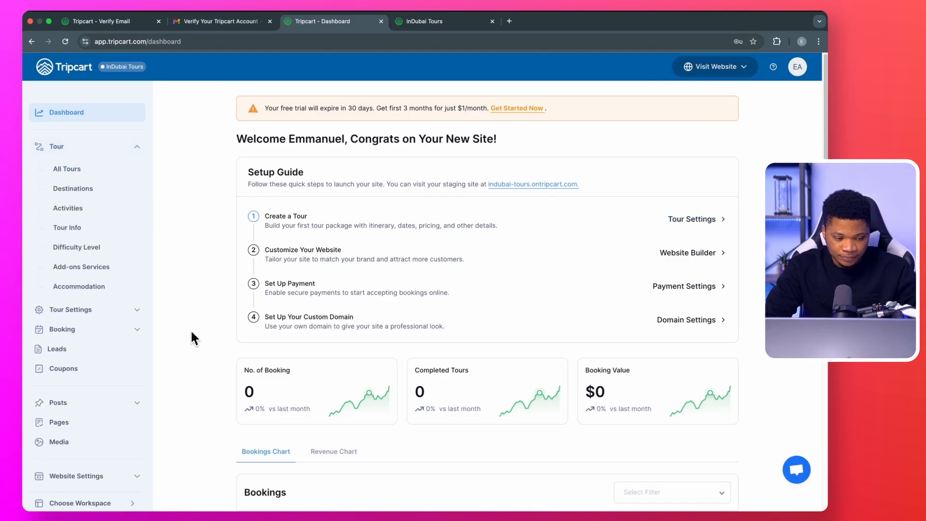
click(73, 168)
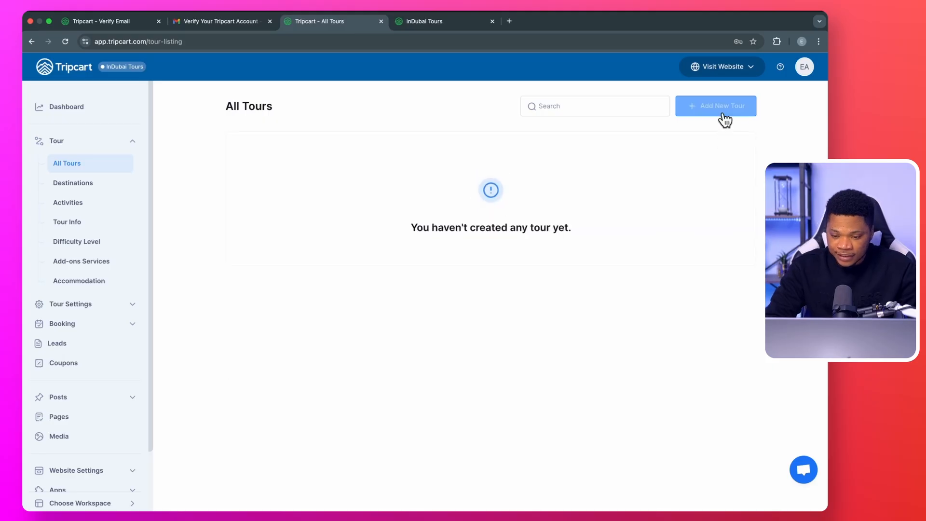
click(723, 109)
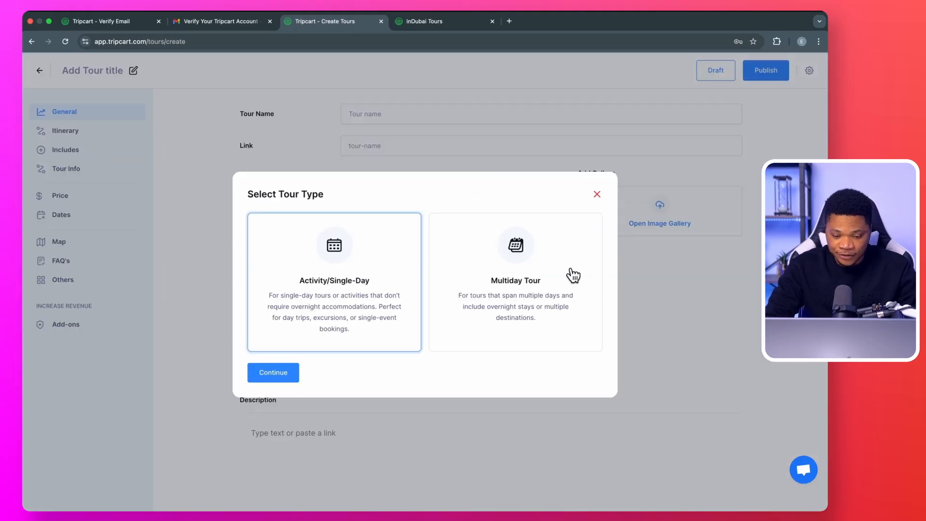
click(542, 282)
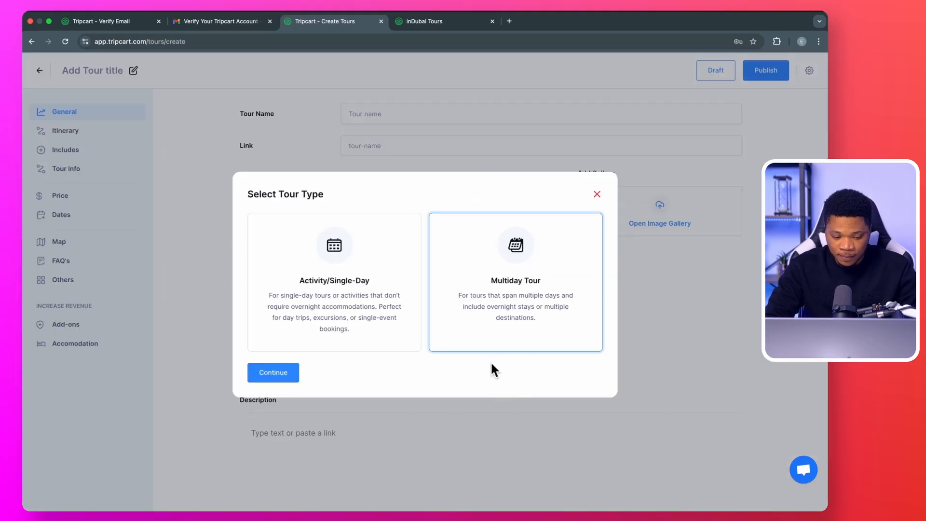
click(285, 374)
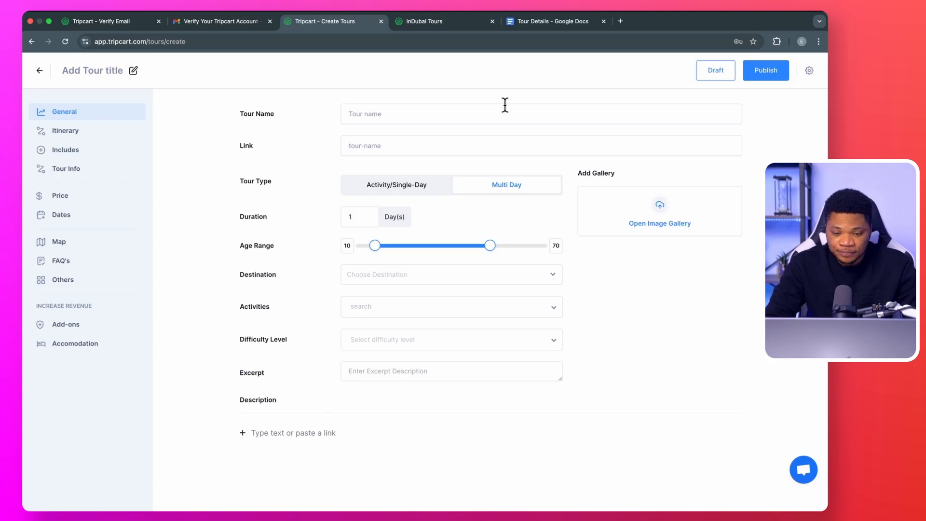
Copy the tour name "Dubai Adventure: 3-Day Ultimate Experience" from the Tour Details document into the new Tripcart tour's name.
click(549, 25)
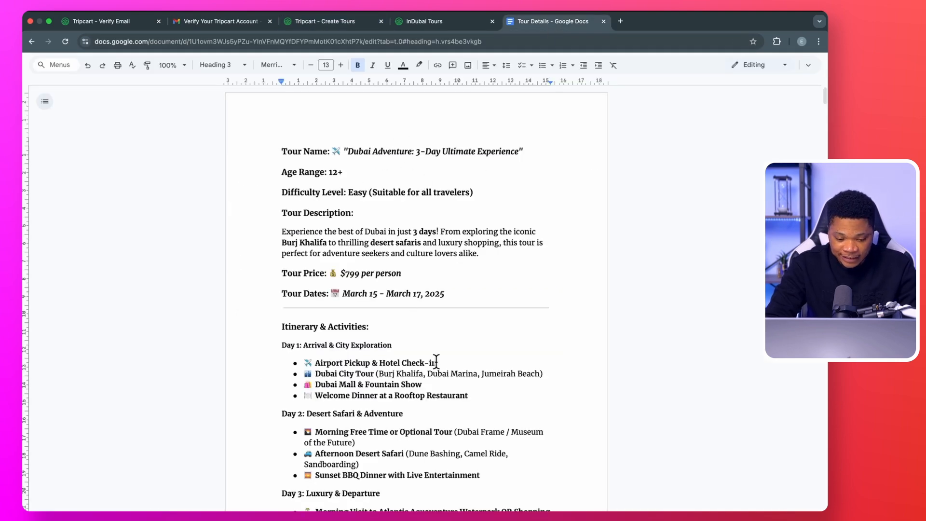
scroll(437, 361, down, 2)
scroll(437, 360, up, 2)
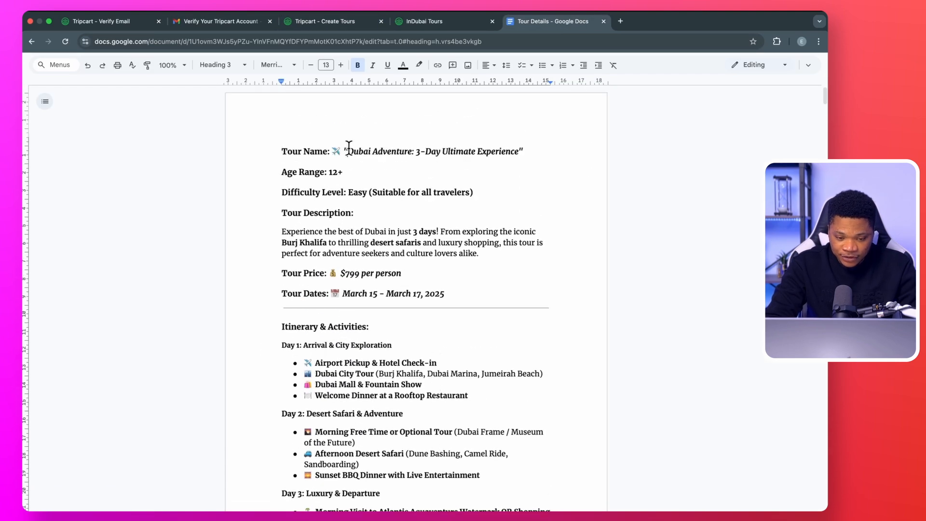
drag(349, 146, 520, 142)
key(super+c)
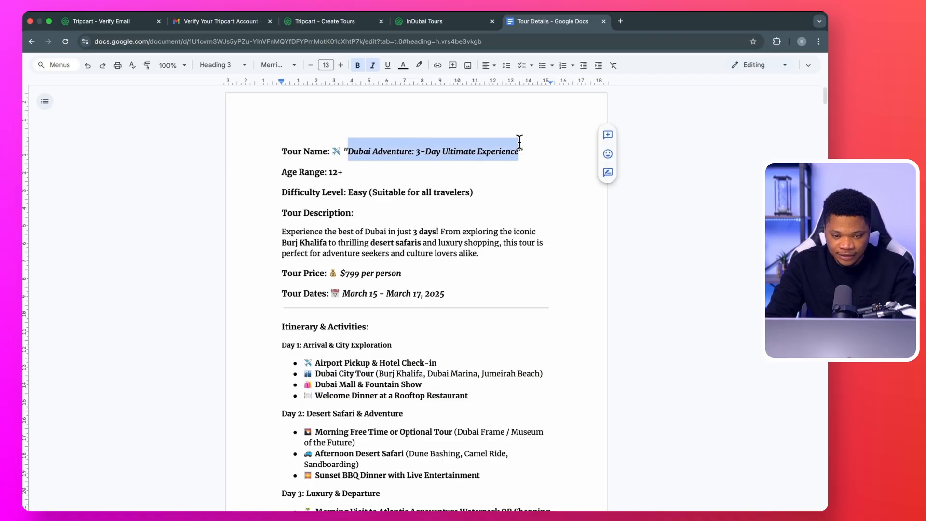
click(344, 23)
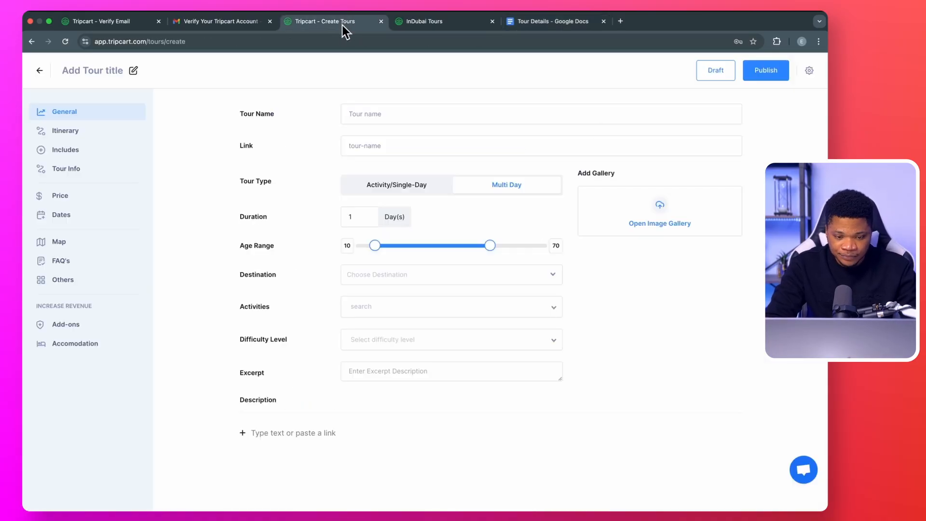
click(378, 118)
key(super+v)
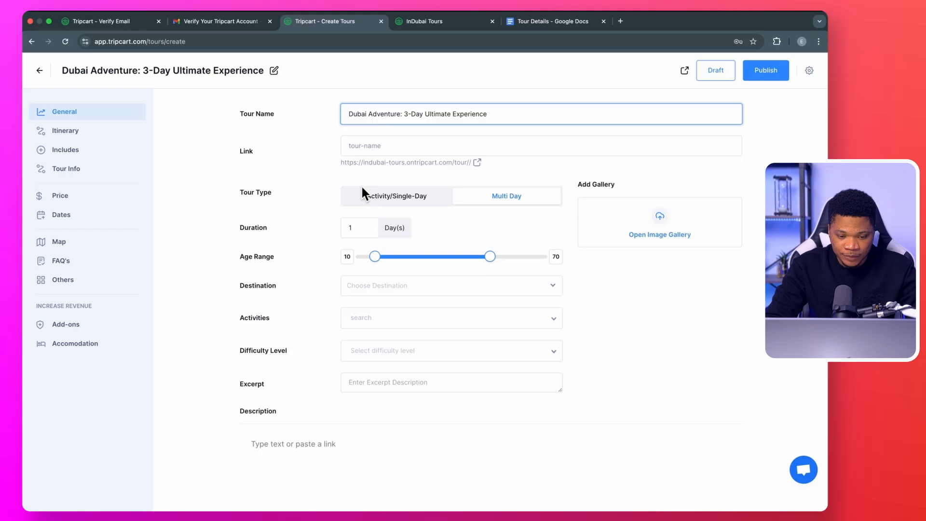
Have the tour's link filled in from the tour name and look over the slug.
click(504, 145)
drag(501, 144, 362, 139)
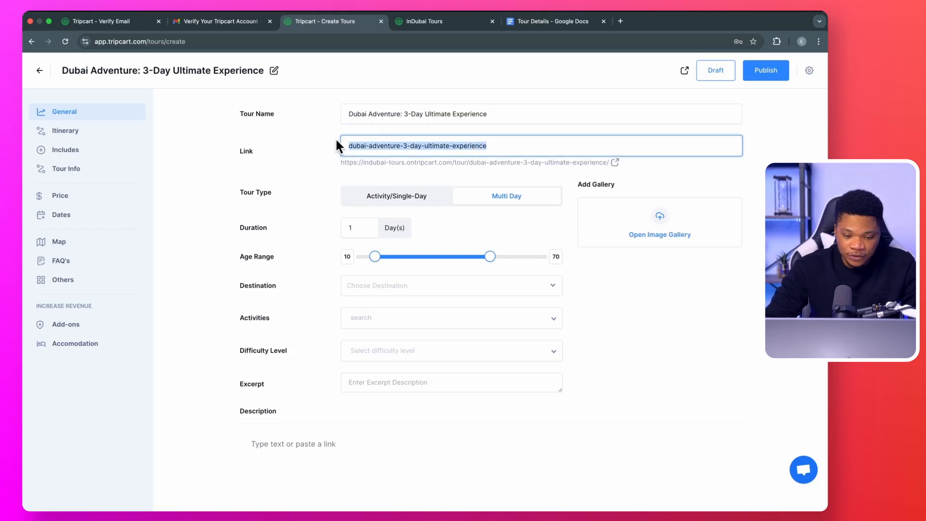
click(293, 157)
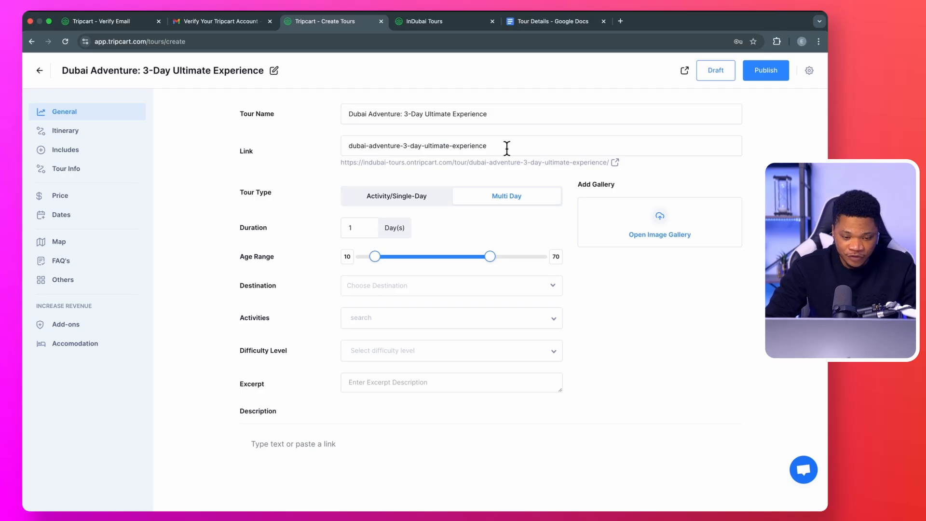
drag(507, 148, 346, 145)
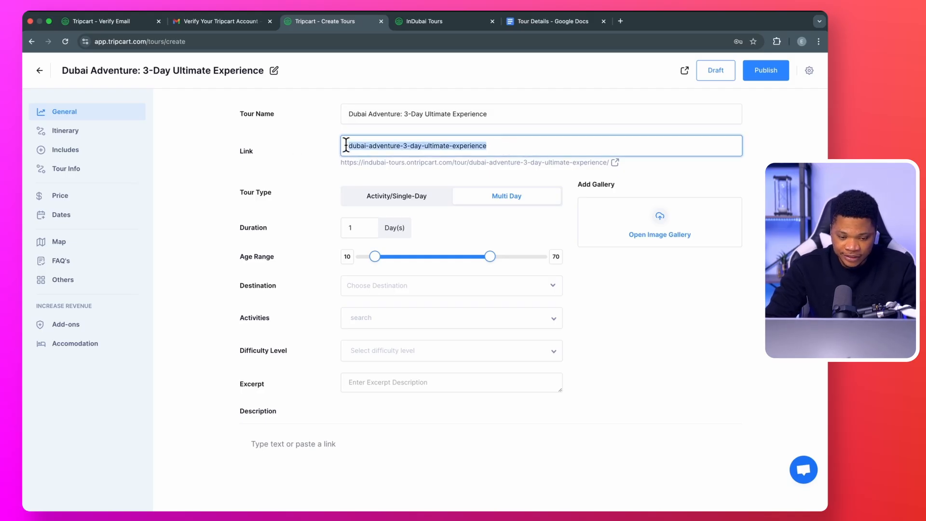
click(285, 174)
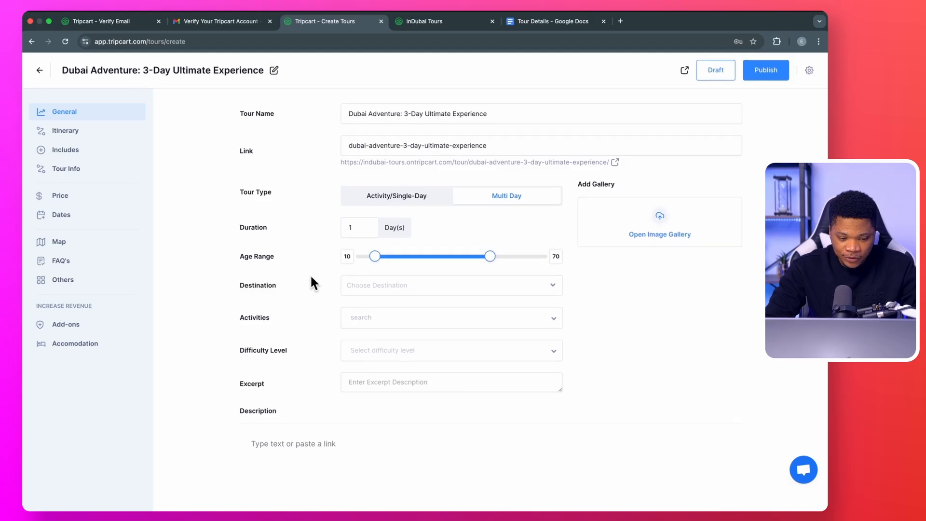
Set the tour duration to 3 days and the minimum age to 12, checking the age range in the Tour Details document.
click(368, 227)
key(BackSpace)
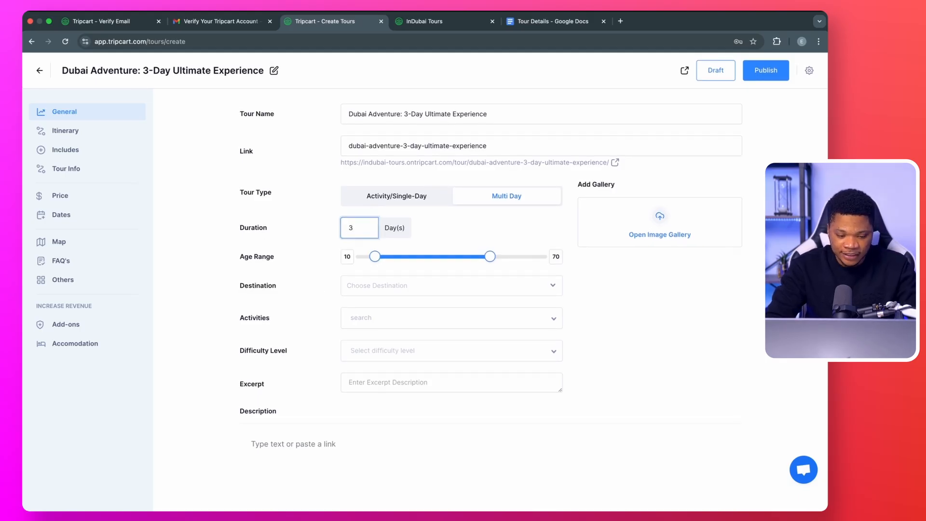
click(547, 24)
scroll(427, 313, down, 1)
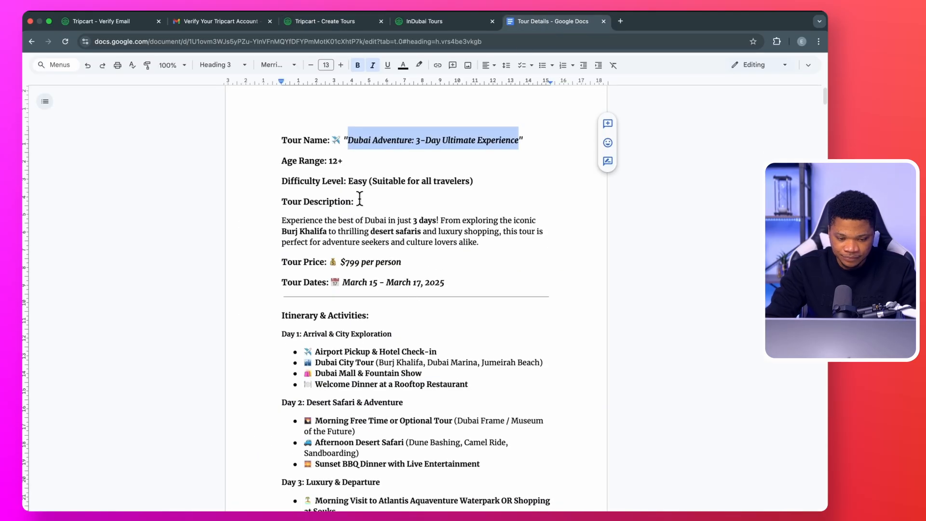
drag(332, 162, 343, 162)
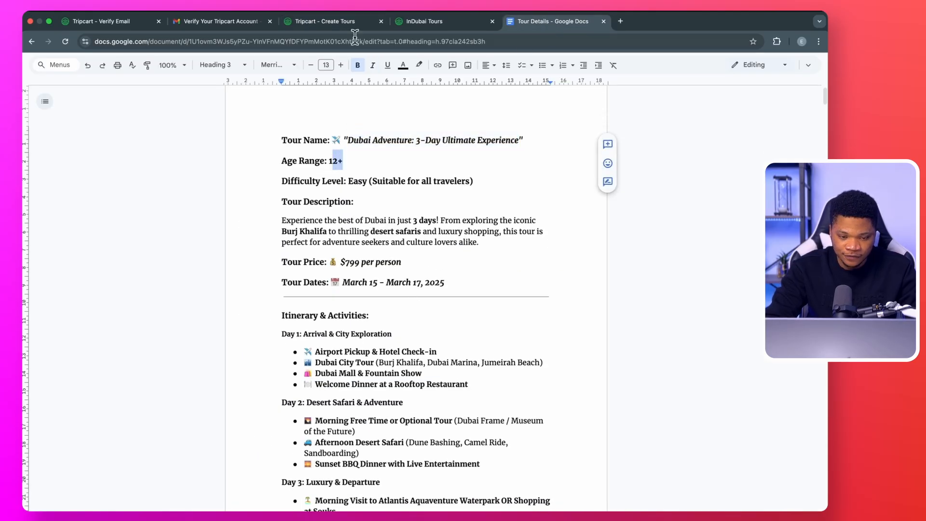
click(329, 21)
drag(378, 254, 346, 256)
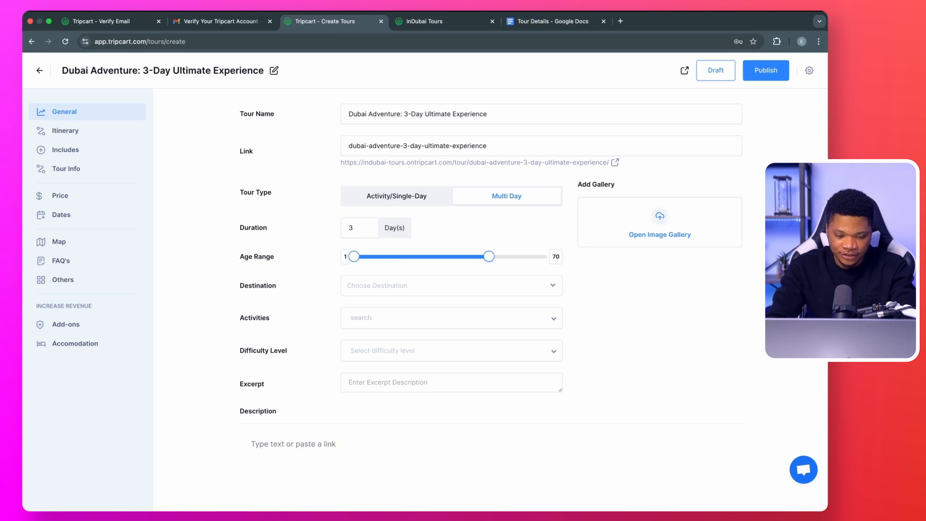
text(2)
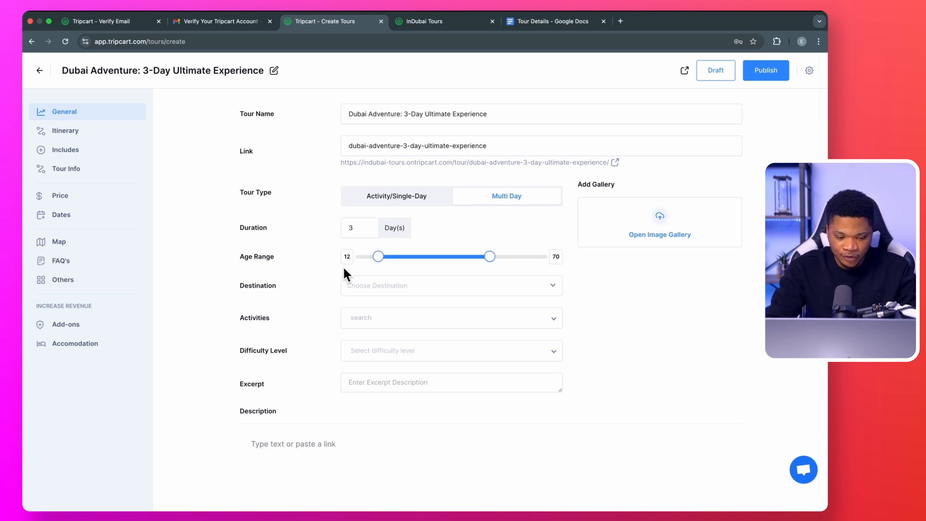
Add a new destination named Dubai without a parent destination and assign it to the tour.
click(418, 290)
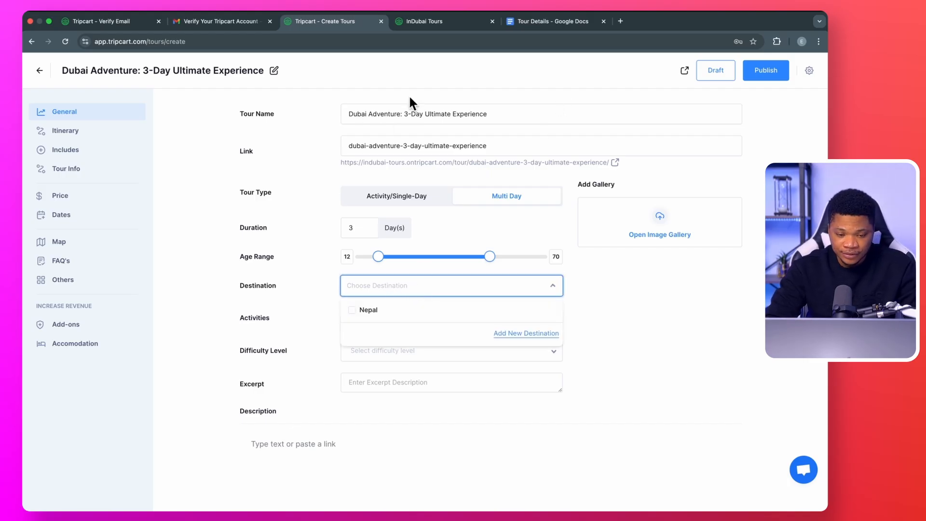
click(541, 333)
click(409, 275)
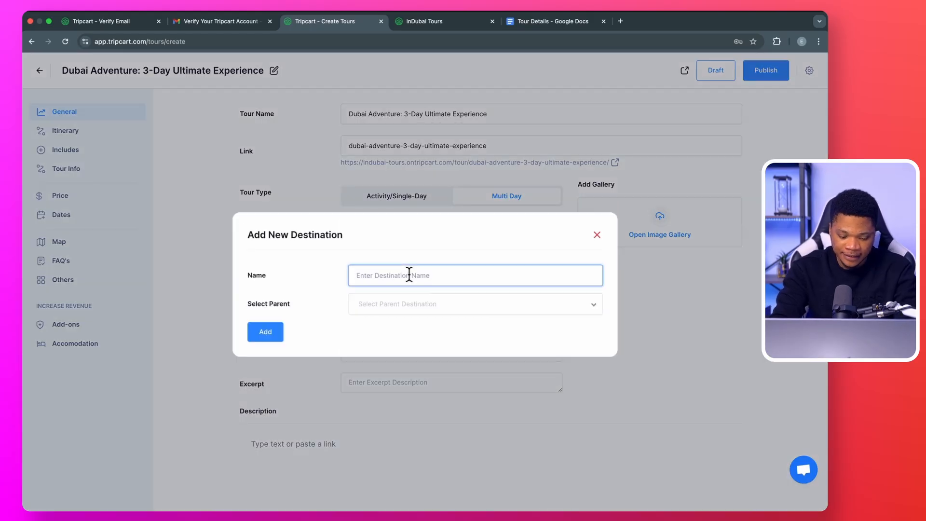
text(Dubai)
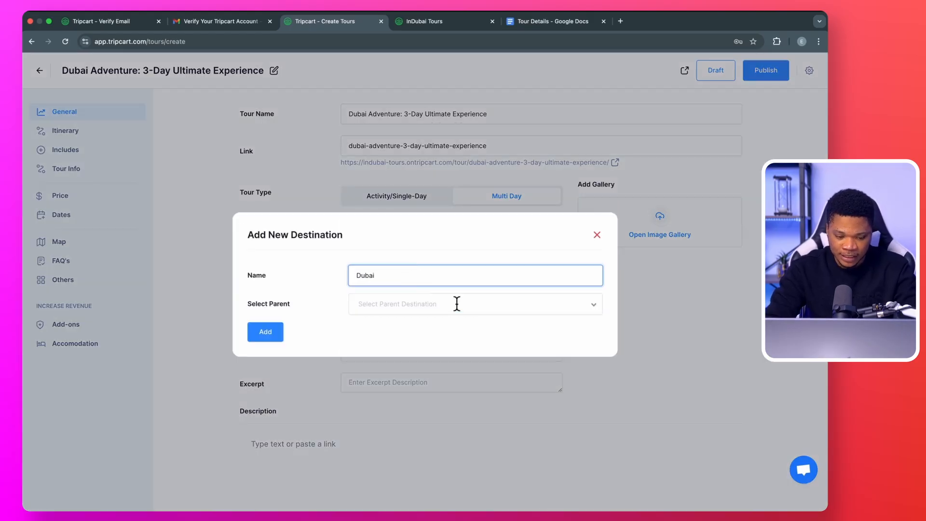
click(442, 304)
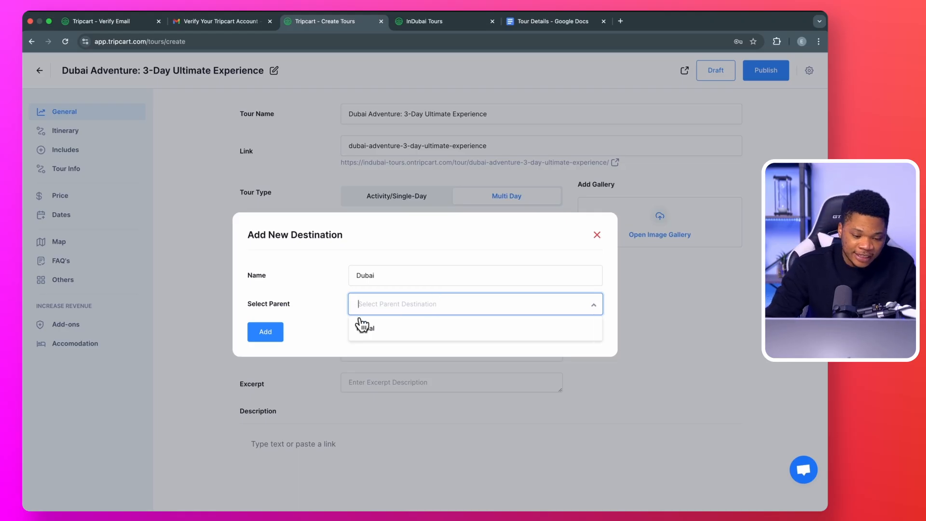
click(320, 316)
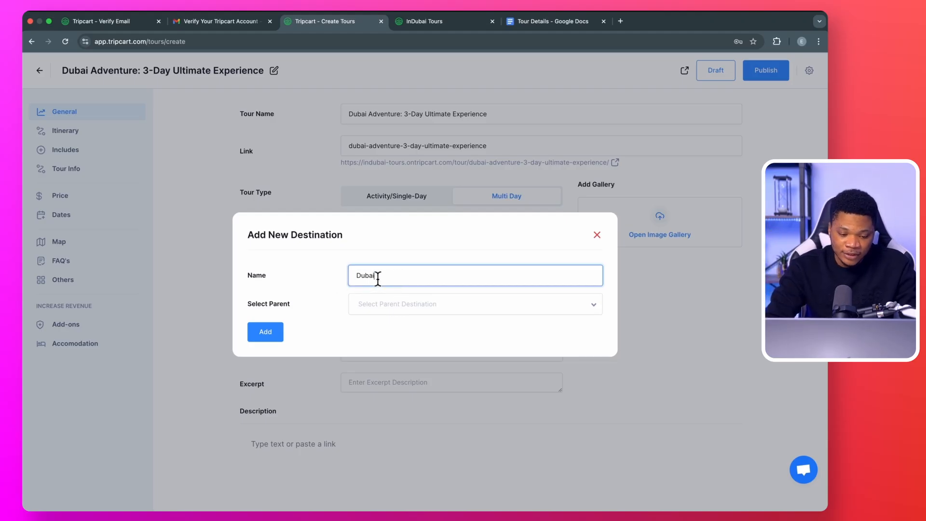
drag(376, 276, 335, 283)
click(266, 333)
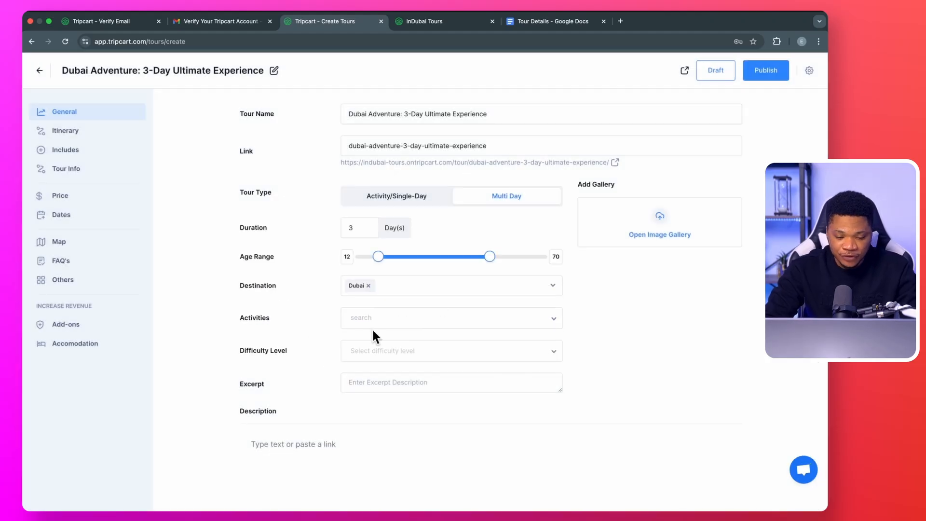
Add a new tour activity named City Exploration, copying the name from the Day 1 heading in the Tour Details document.
click(524, 320)
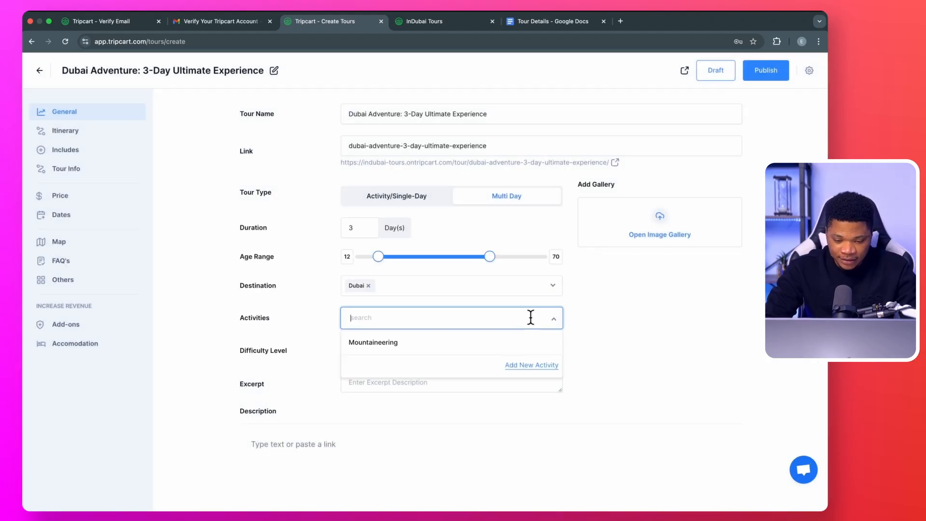
click(539, 366)
click(535, 21)
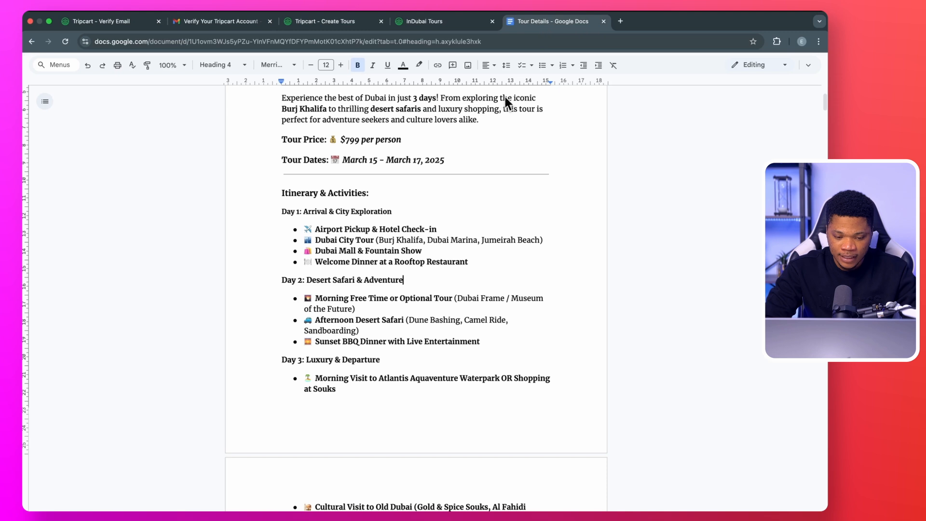
drag(334, 212, 401, 209)
key(super+c)
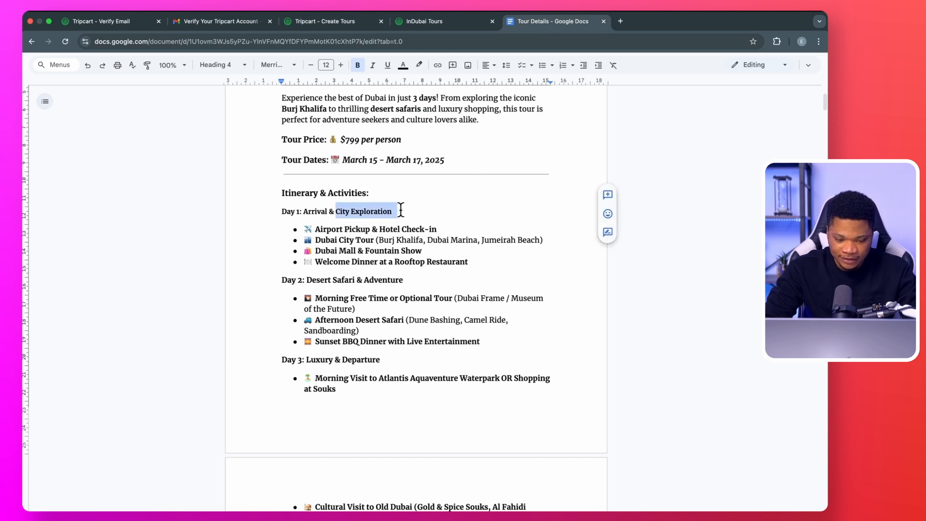
click(306, 19)
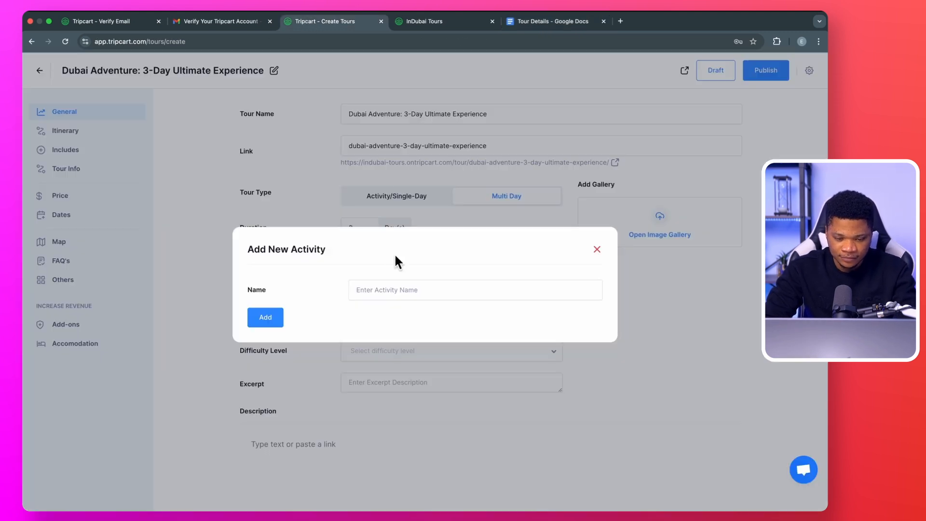
click(360, 290)
key(super+v)
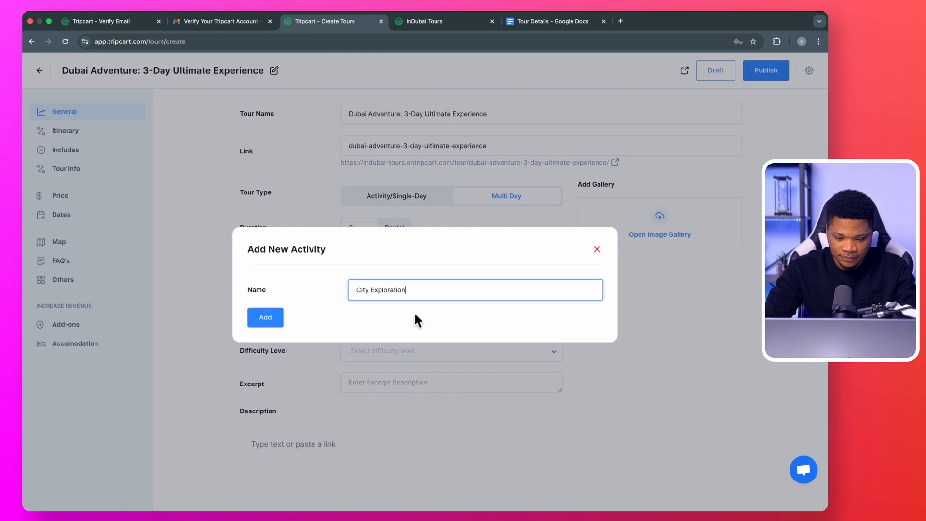
click(266, 318)
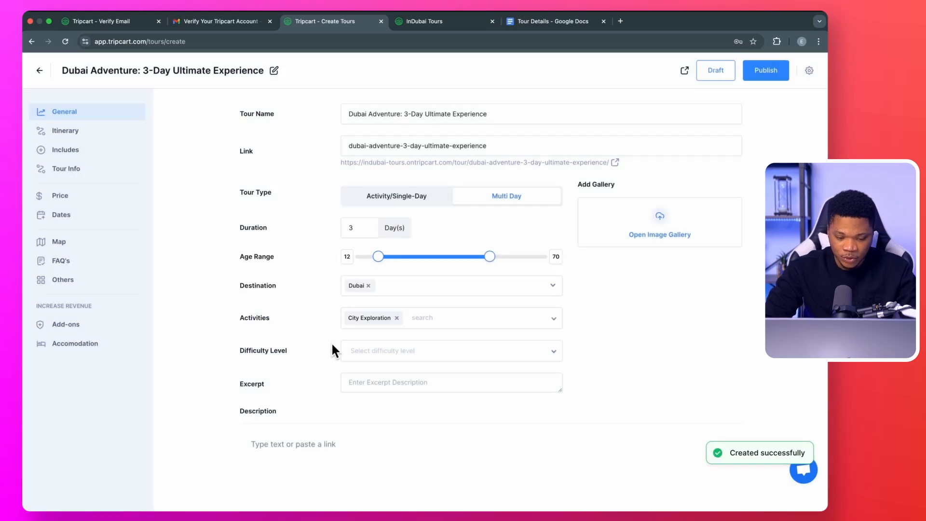
Add a new tour activity named Desert Safari & Adventure, copying the name from the Day 2 heading in the Tour Details document.
click(556, 319)
click(539, 415)
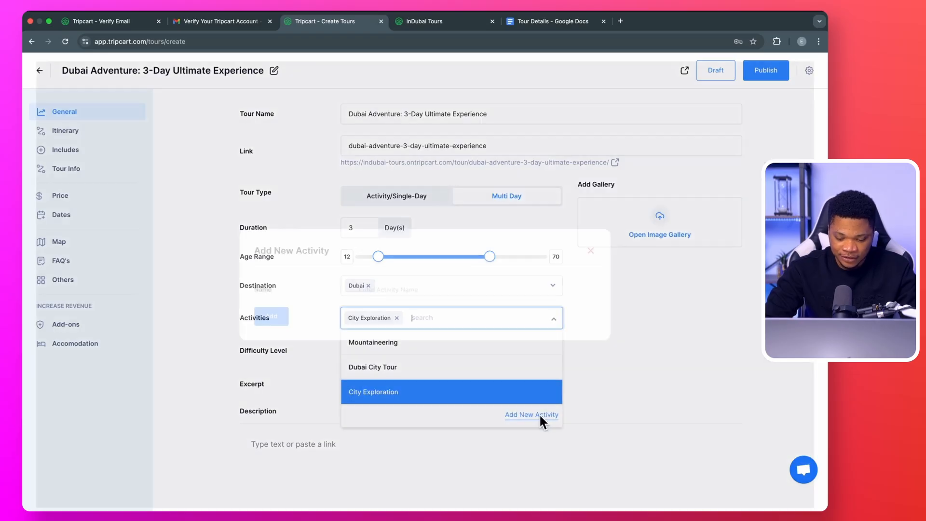
click(534, 22)
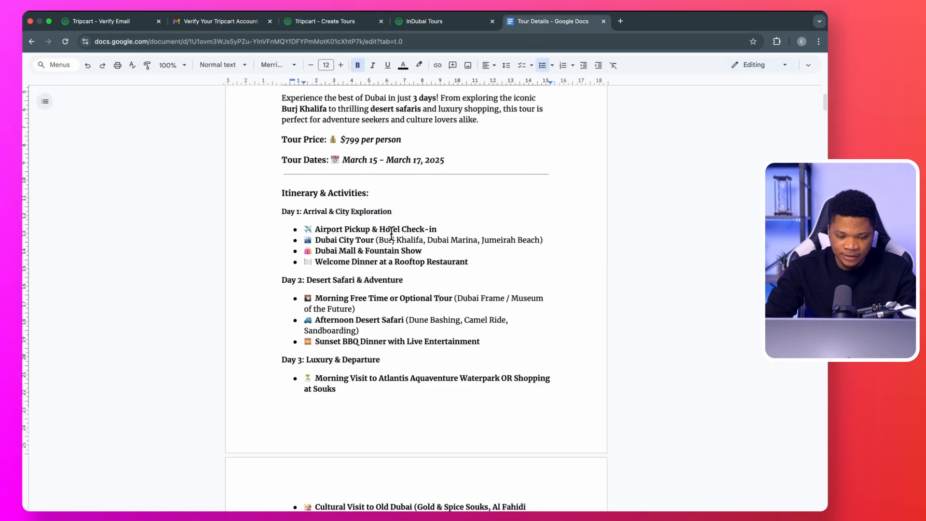
drag(306, 282, 408, 280)
key(super+c)
click(325, 22)
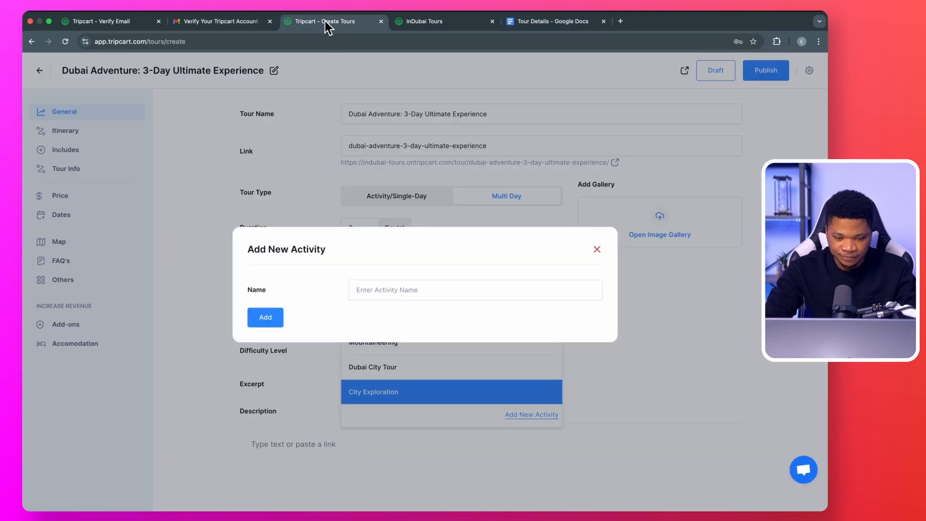
click(393, 292)
key(super+v)
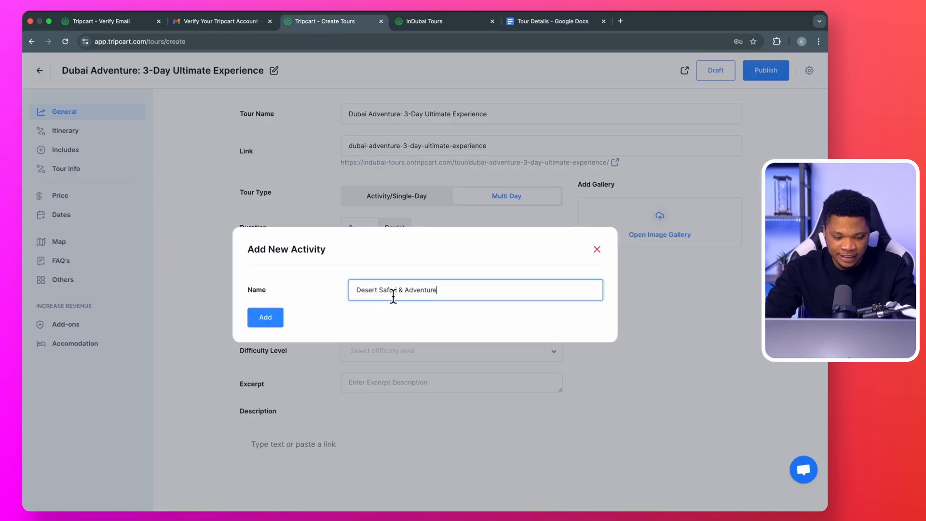
click(256, 320)
Add a new tour activity named Cultural Visit and set the tour's difficulty level to Easy.
click(554, 320)
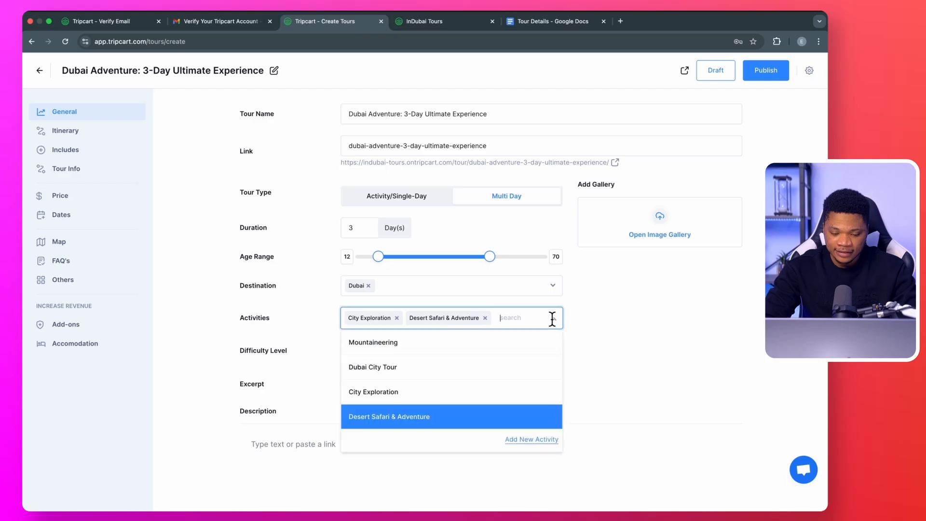
click(539, 441)
click(373, 290)
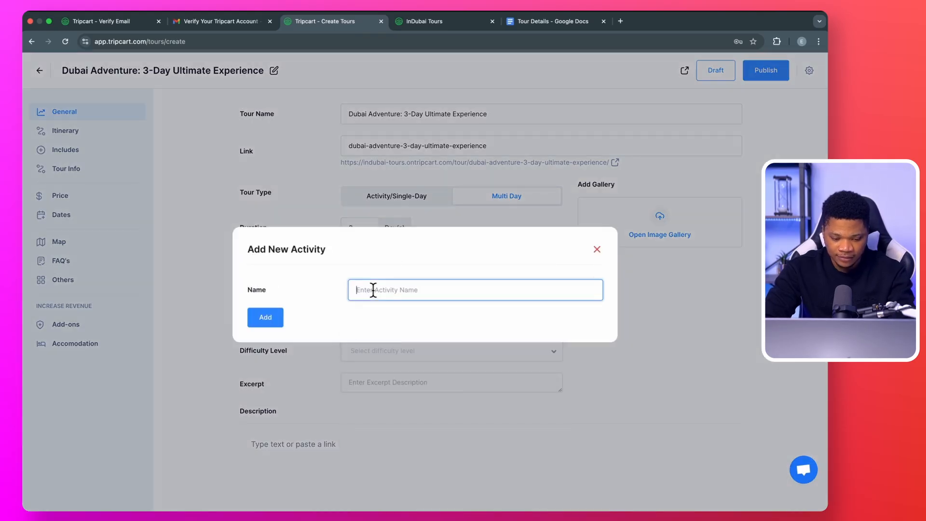
text(Cultural Visit)
click(273, 320)
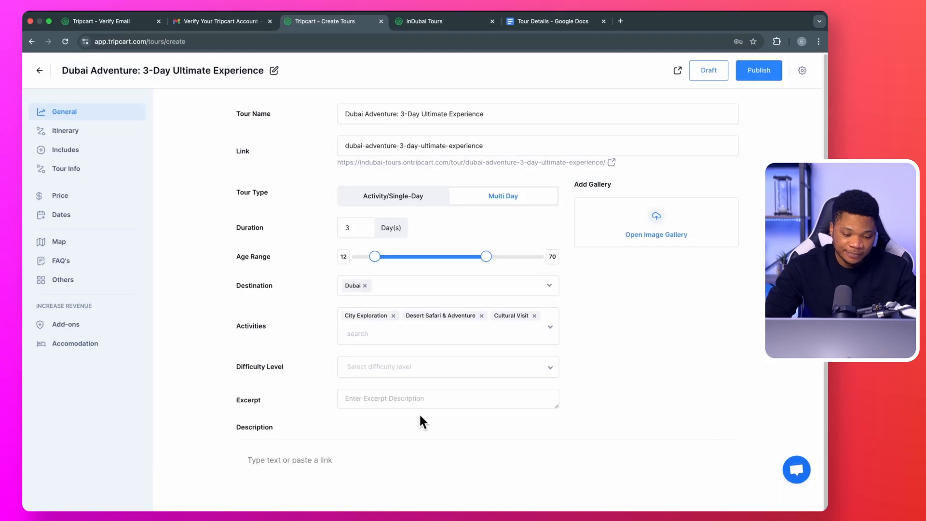
click(401, 369)
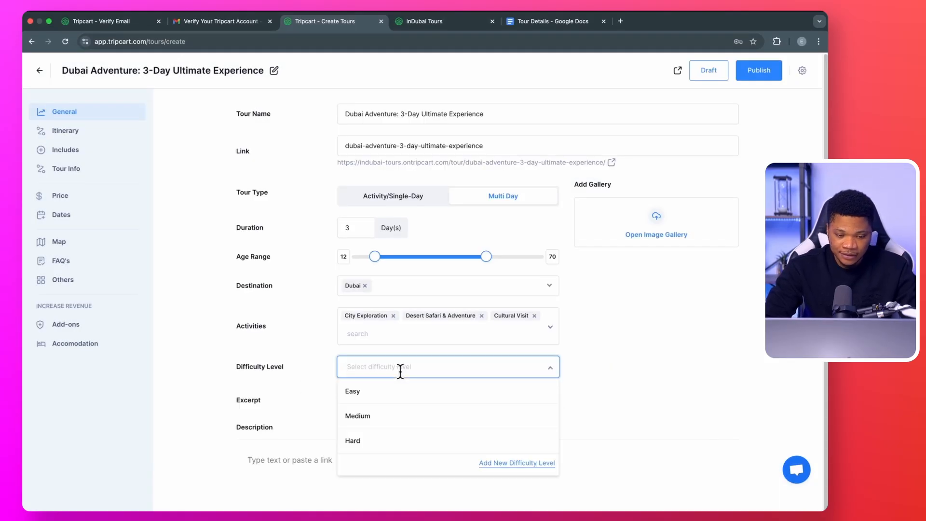
click(402, 398)
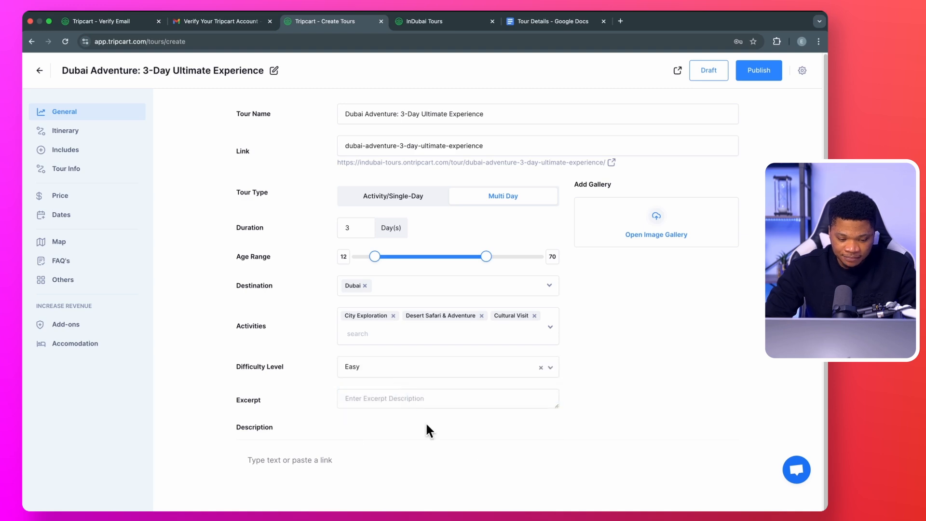
Fill the tour's excerpt with "Experience the best of Dubai in just 3 days!", copied from the Tour Description in the Tour Details document.
click(557, 21)
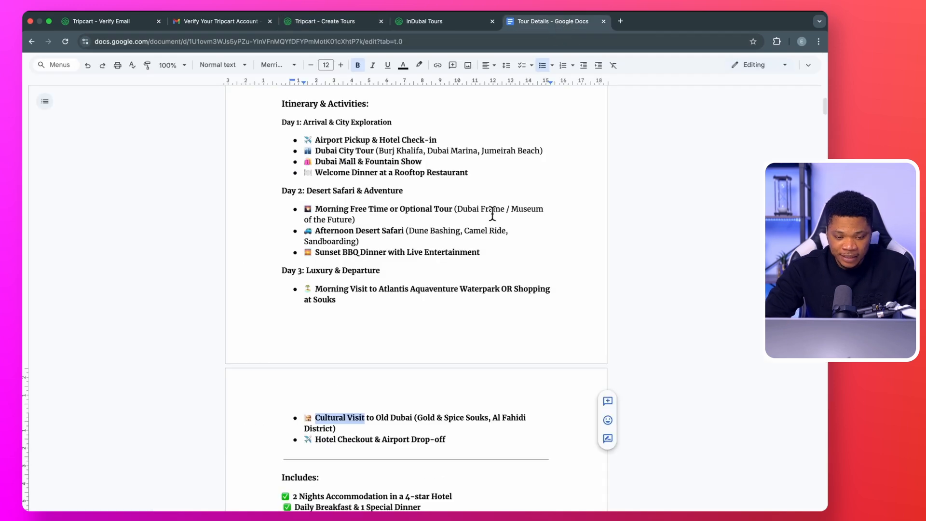
scroll(492, 213, up, 5)
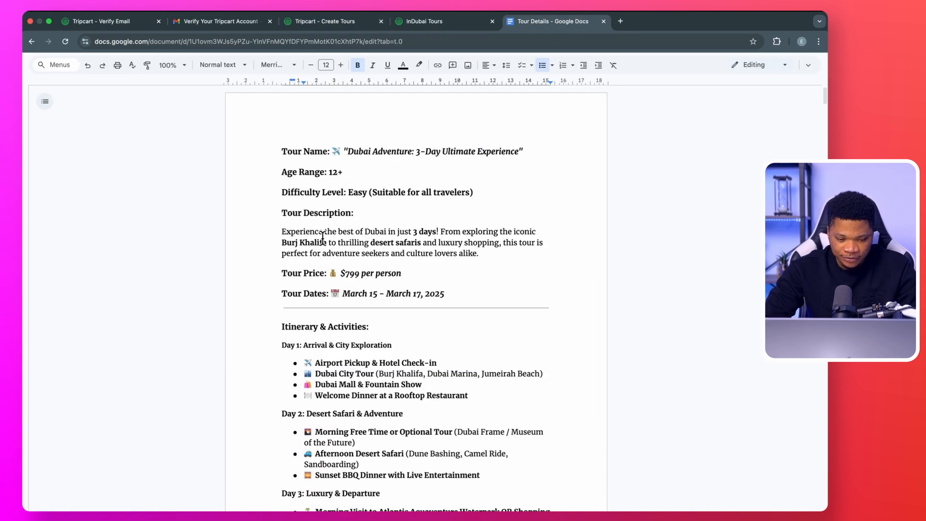
drag(281, 232, 439, 232)
key(super+c)
click(340, 21)
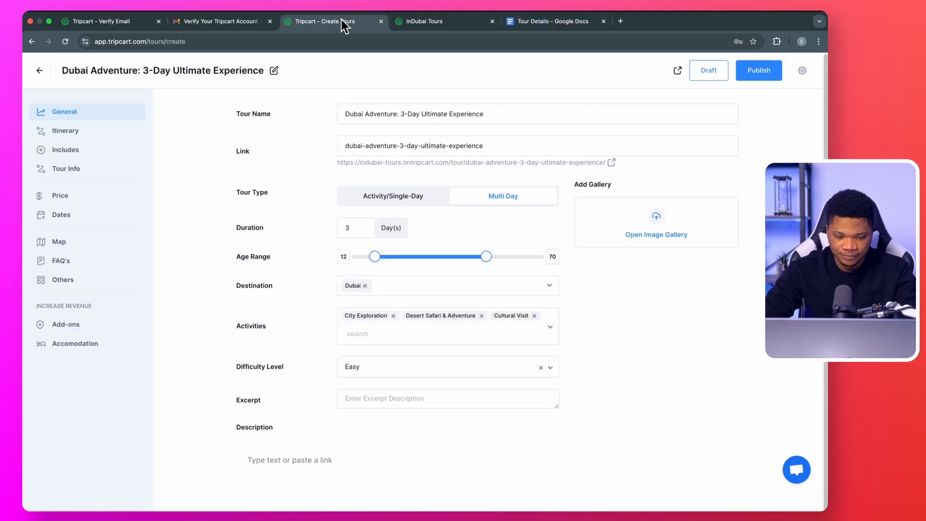
click(389, 399)
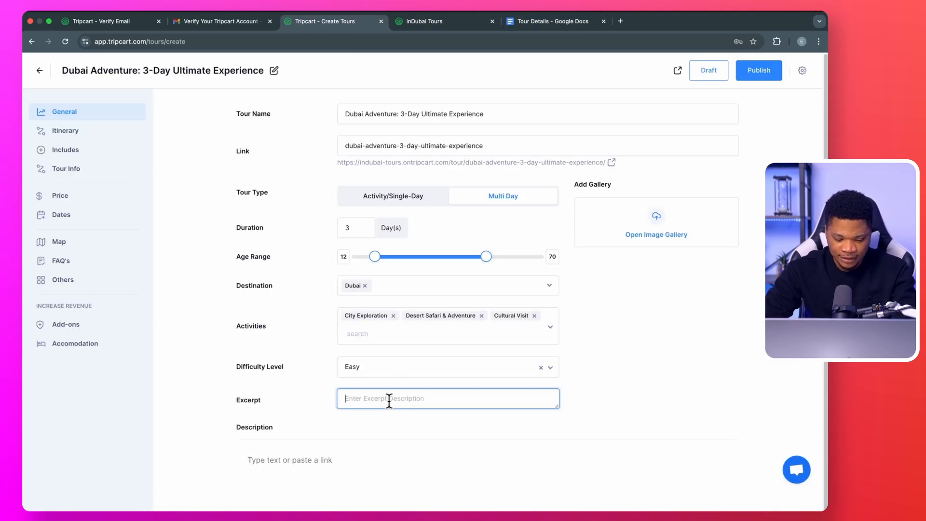
key(super+v)
Copy the full Tour Description paragraph from the Tour Details document into the tour's description.
scroll(591, 408, down, 1)
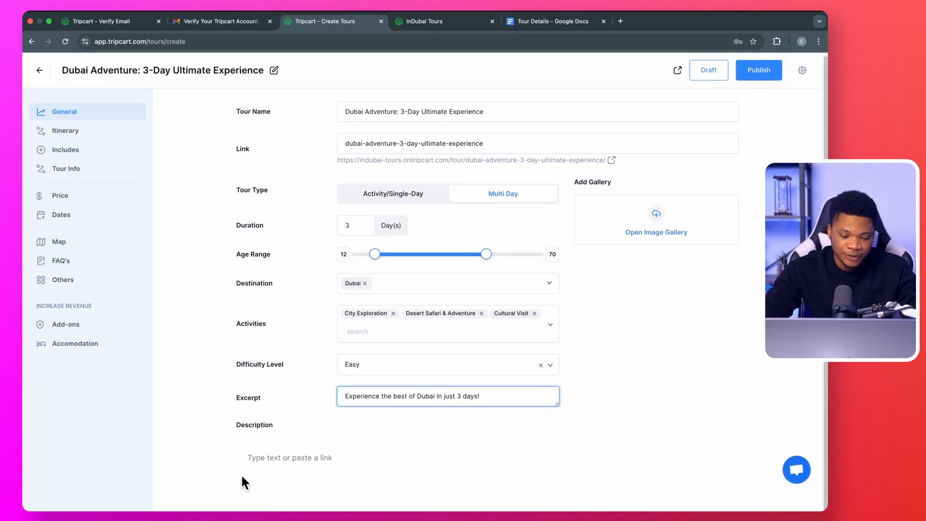
click(537, 26)
drag(279, 230, 481, 252)
key(cmd+c)
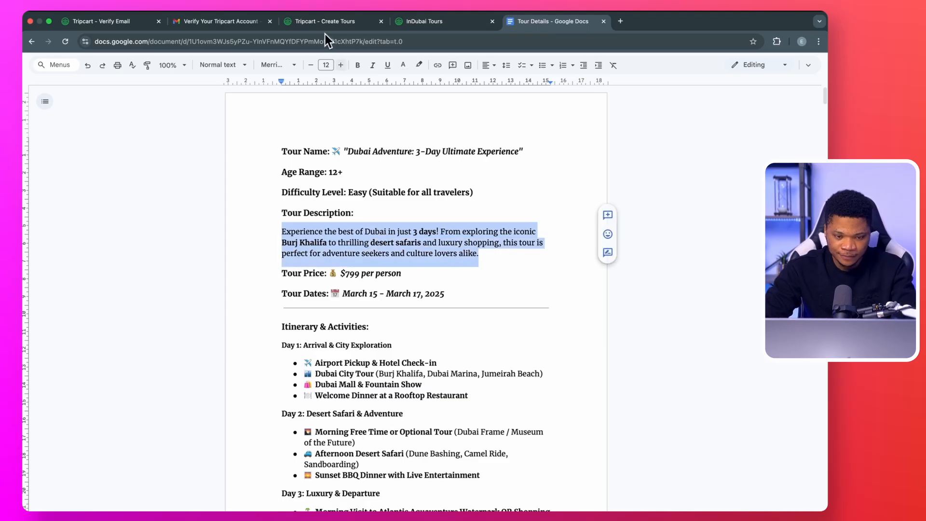
click(321, 23)
click(319, 459)
key(cmd+v)
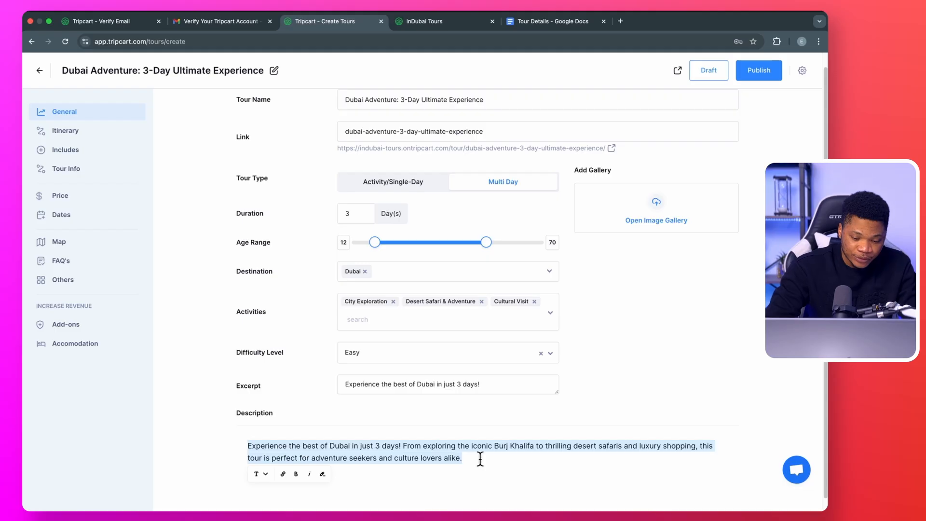
Examine the text formatting options and the insertable block types available in the tour's description editor.
click(479, 459)
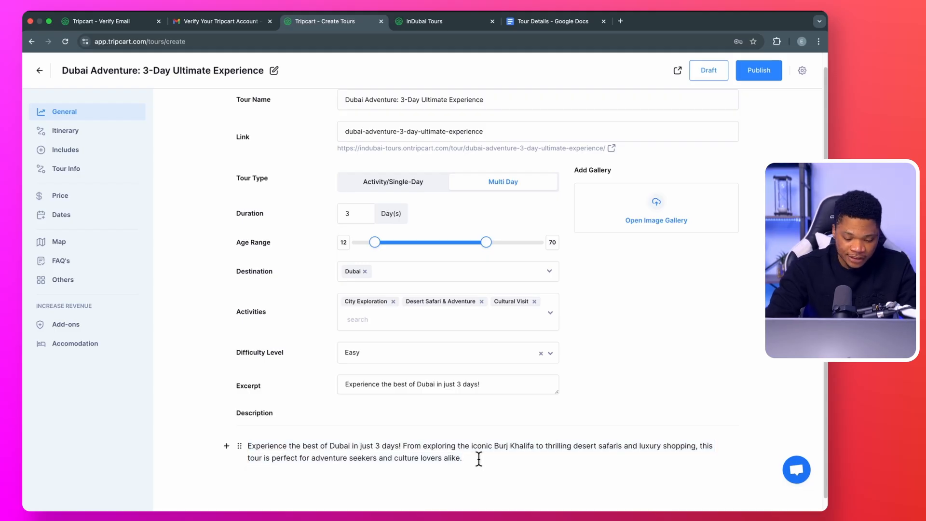
drag(479, 459, 236, 444)
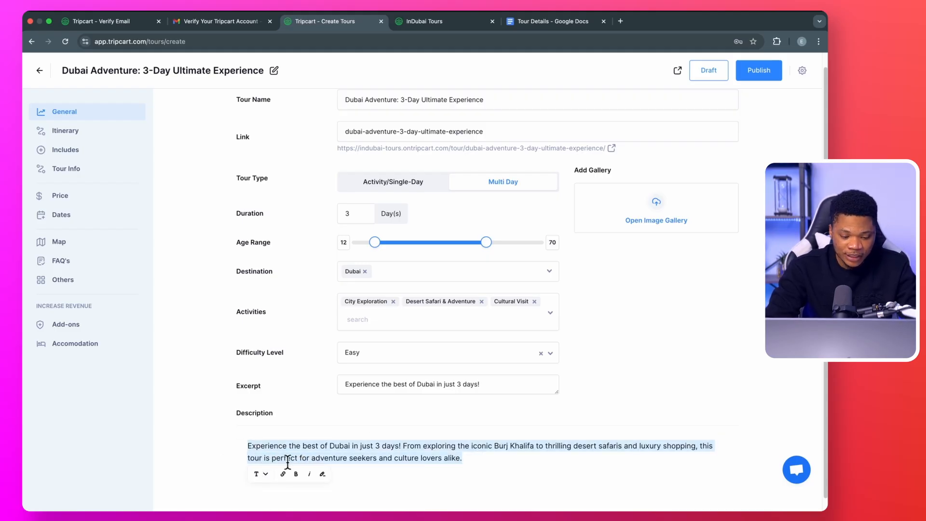
click(474, 477)
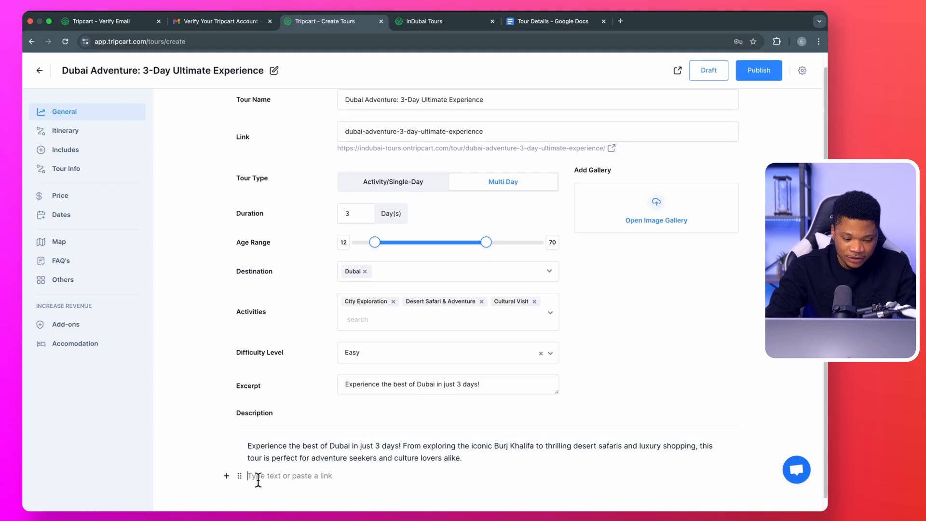
click(226, 476)
scroll(346, 455, down, 3)
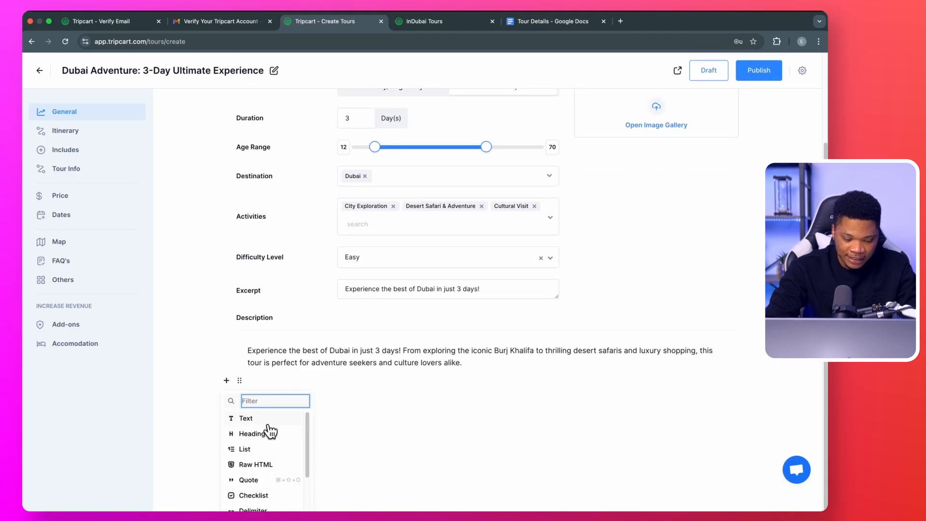
scroll(269, 477, down, 2)
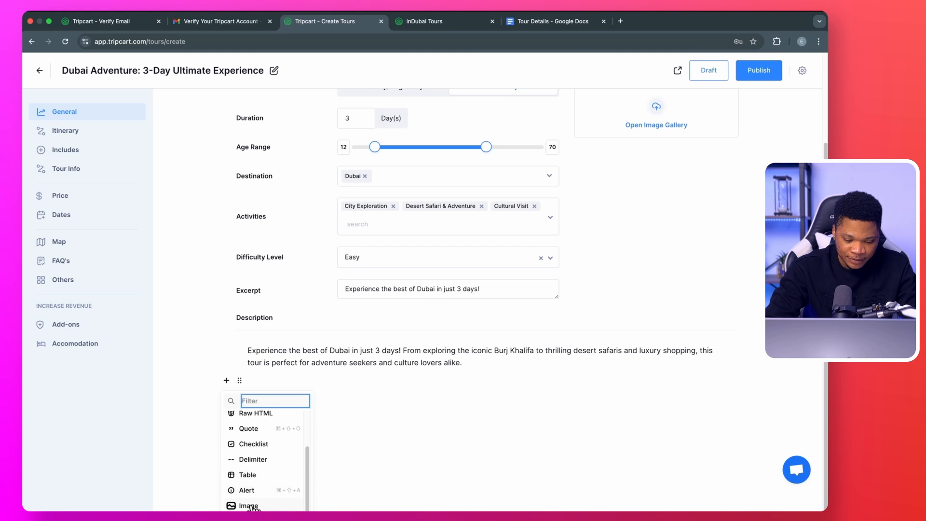
click(323, 400)
drag(480, 473, 243, 460)
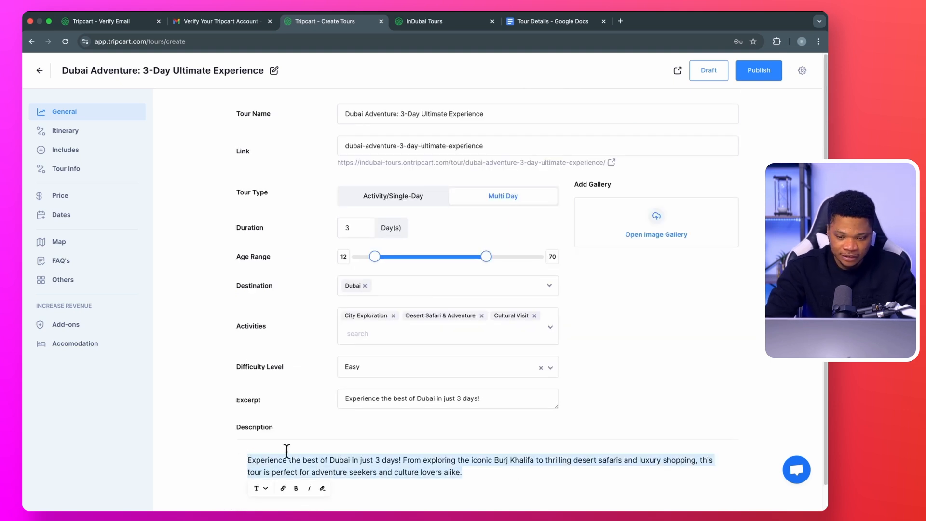
click(619, 391)
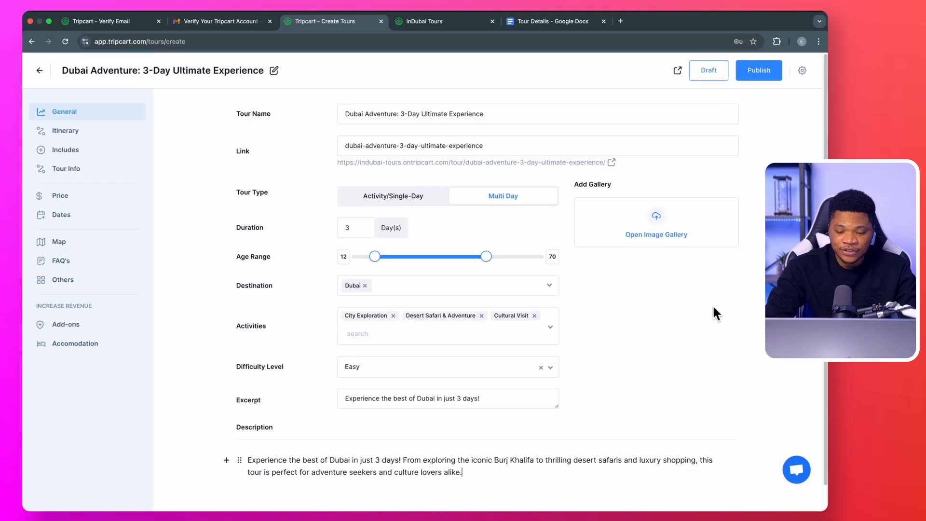
Upload 2022-11-29.jpg, 2023-03-07.jpg, 2023-04-17.jpg, 2024-08-08.jpg and 112543487.webp, insert all five into the tour's gallery, and publish the tour.
click(662, 236)
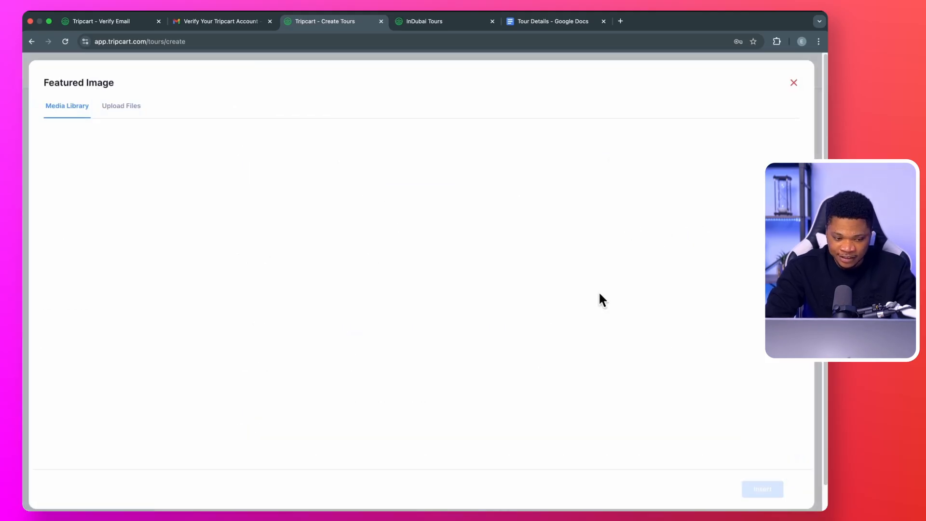
click(129, 112)
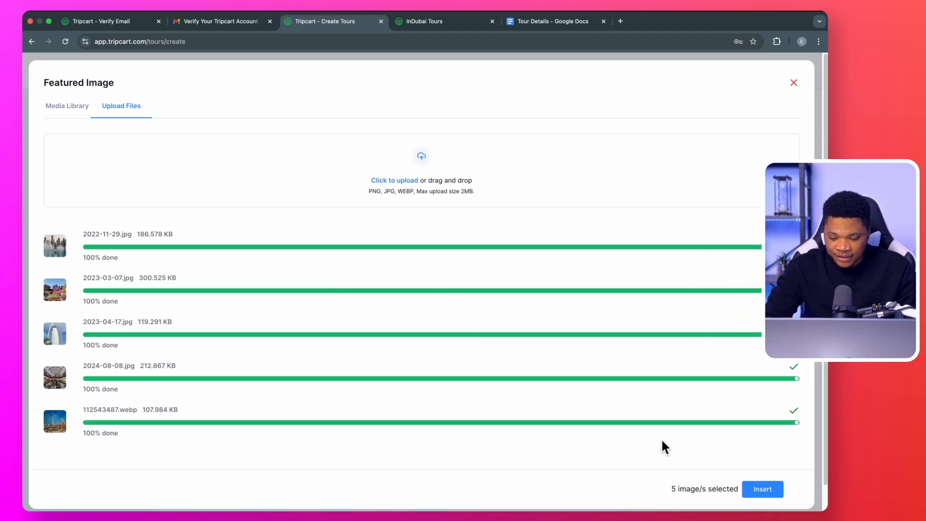
click(771, 489)
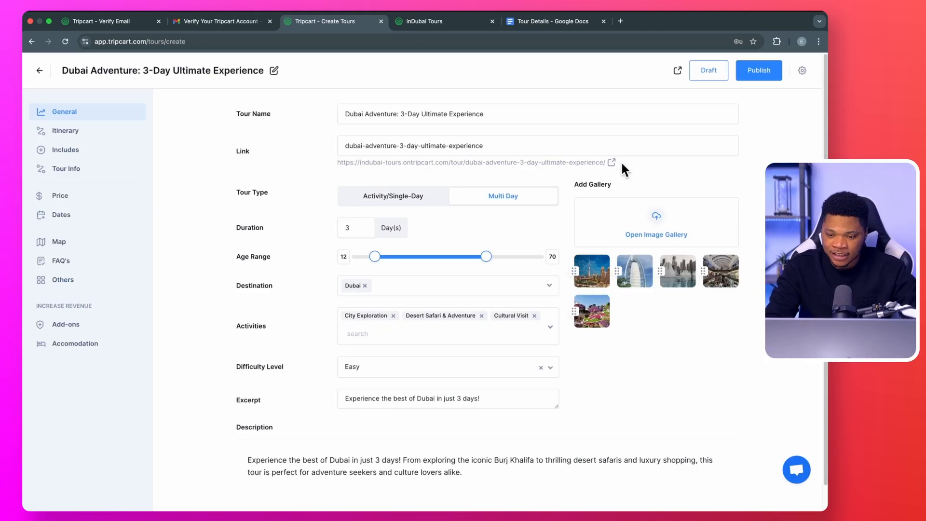
click(769, 77)
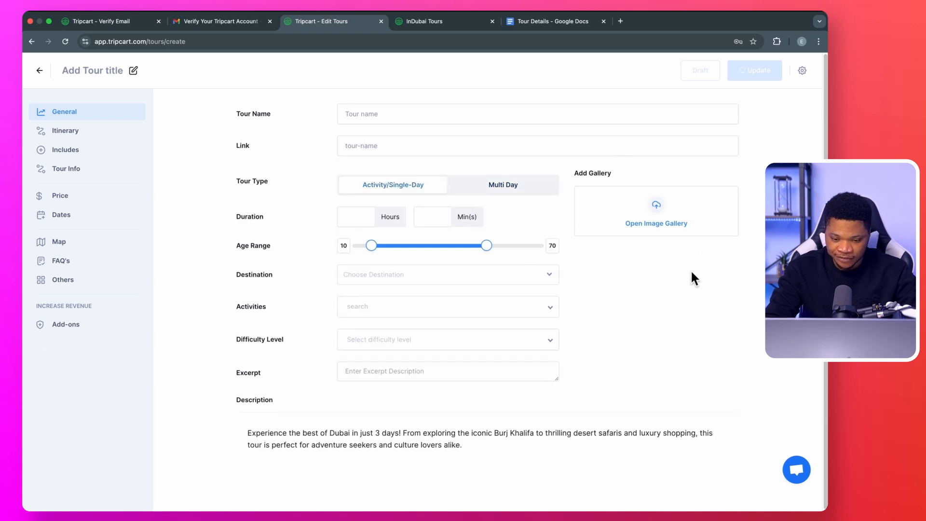
Open the tour's public page and review its photo gallery, tour facts and overview text.
click(612, 159)
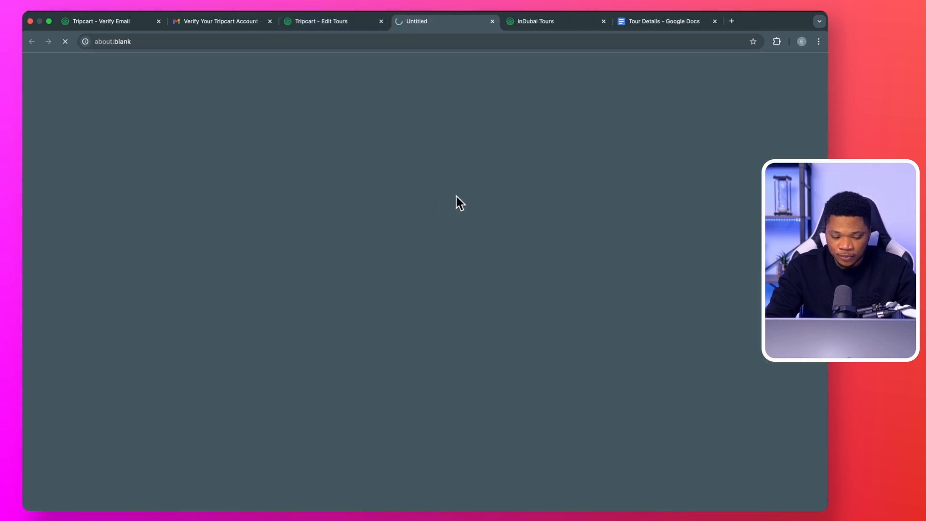
scroll(502, 288, down, 5)
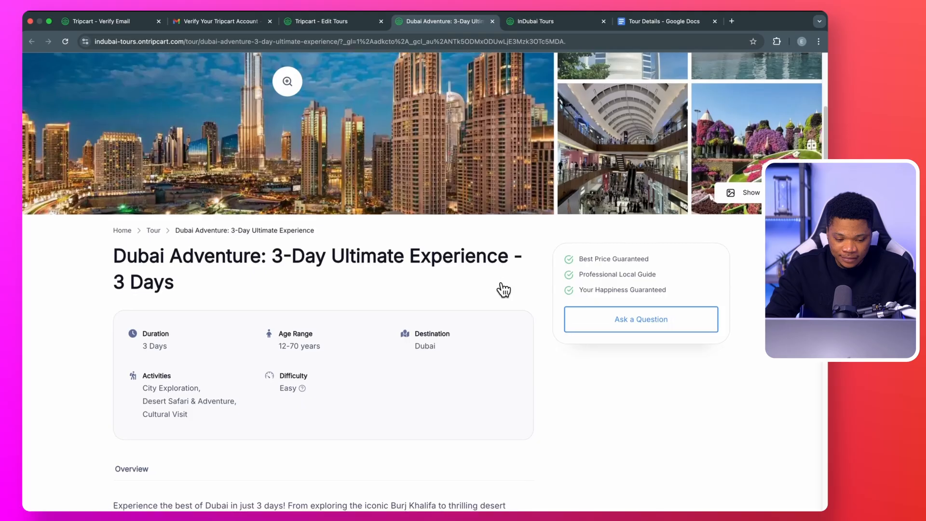
scroll(502, 284, down, 4)
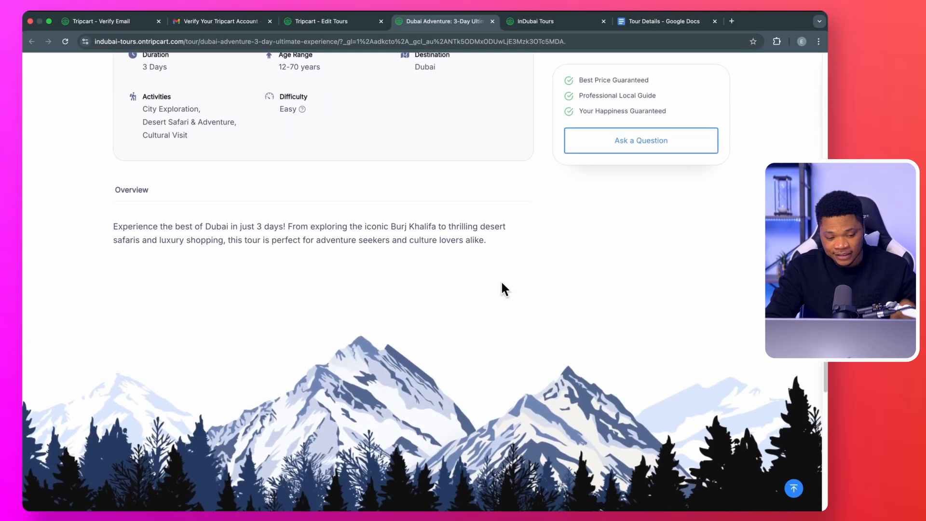
scroll(503, 288, up, 5)
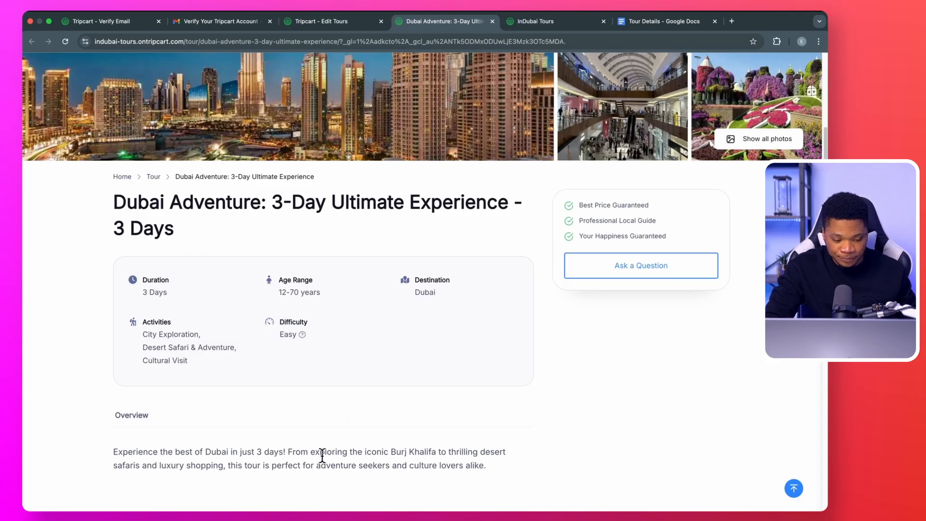
scroll(320, 456, down, 2)
scroll(418, 357, up, 6)
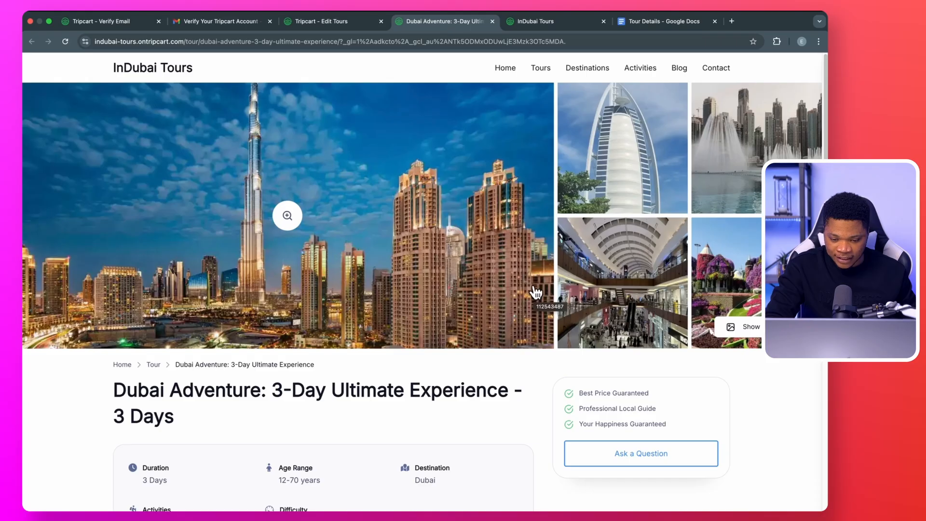
Return to the tour editor and add Day 2 and Day 3 entries to the tour's itinerary.
click(323, 24)
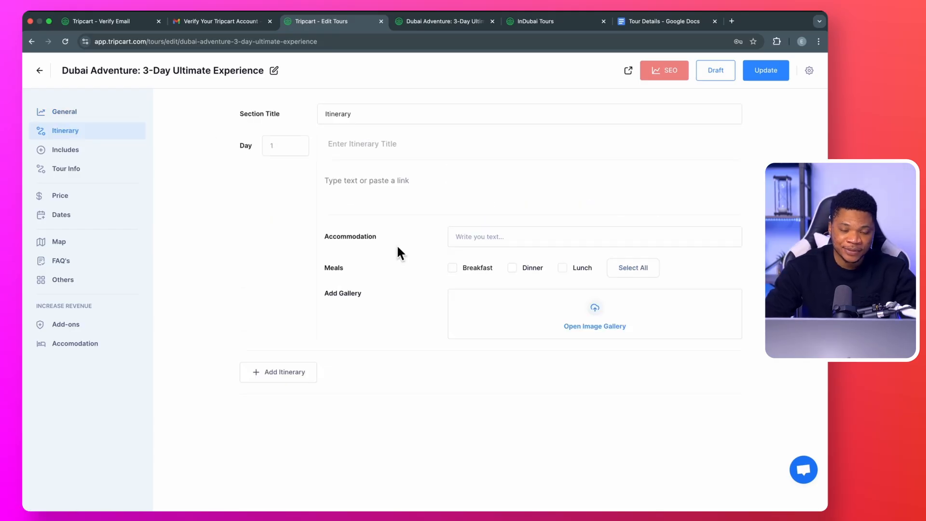
click(288, 373)
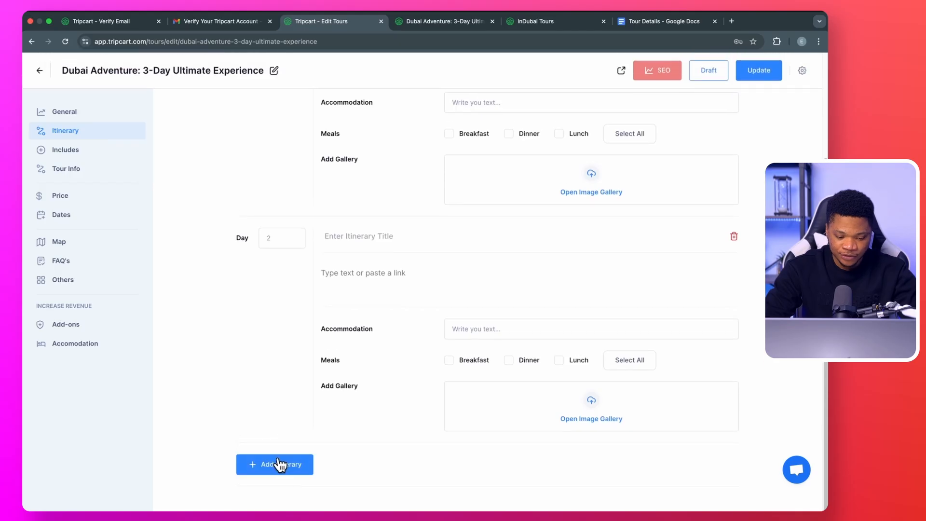
click(282, 462)
click(296, 464)
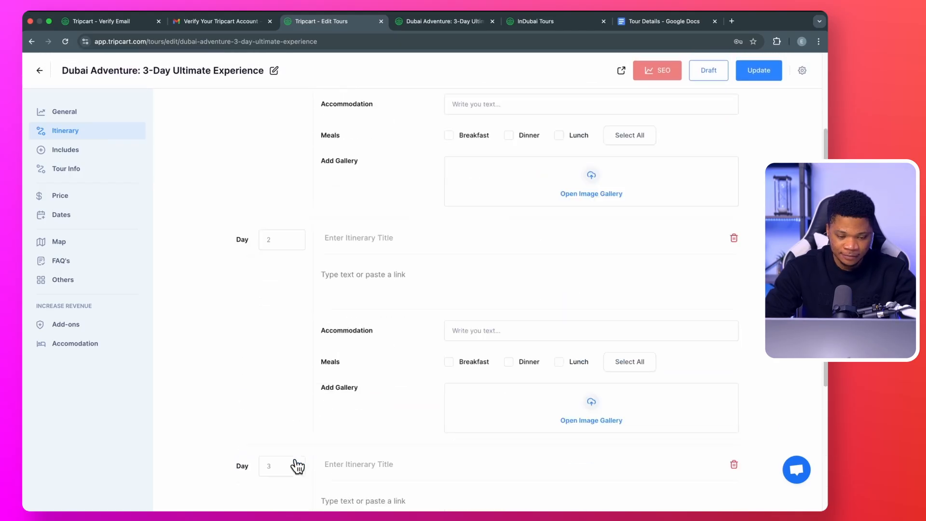
Set the itinerary's section title to "Itinerary & Activities", copying the heading from the Tour Details document.
scroll(296, 461, up, 8)
drag(364, 117, 315, 114)
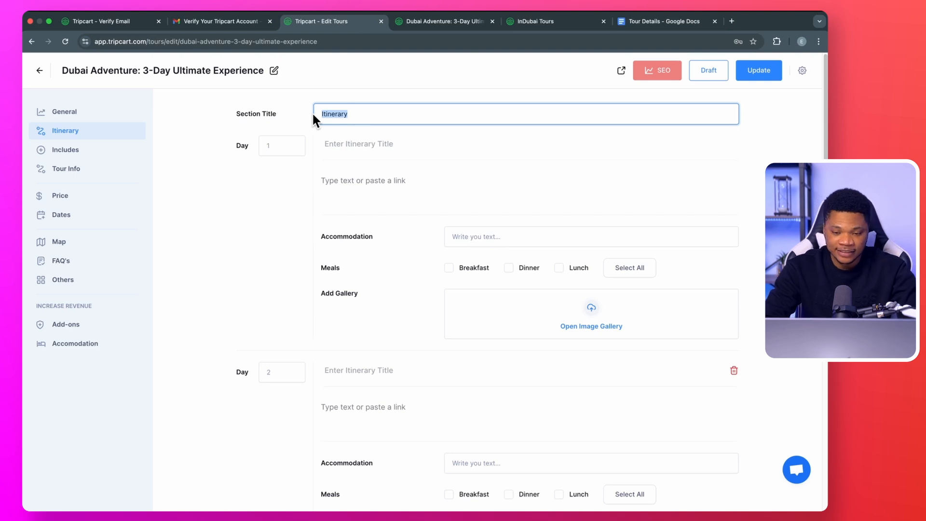
click(657, 22)
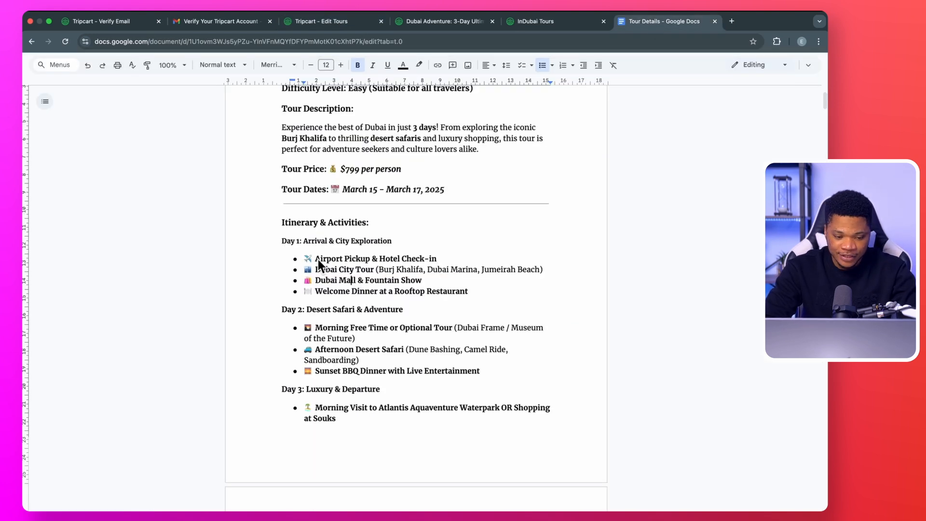
drag(275, 222, 366, 221)
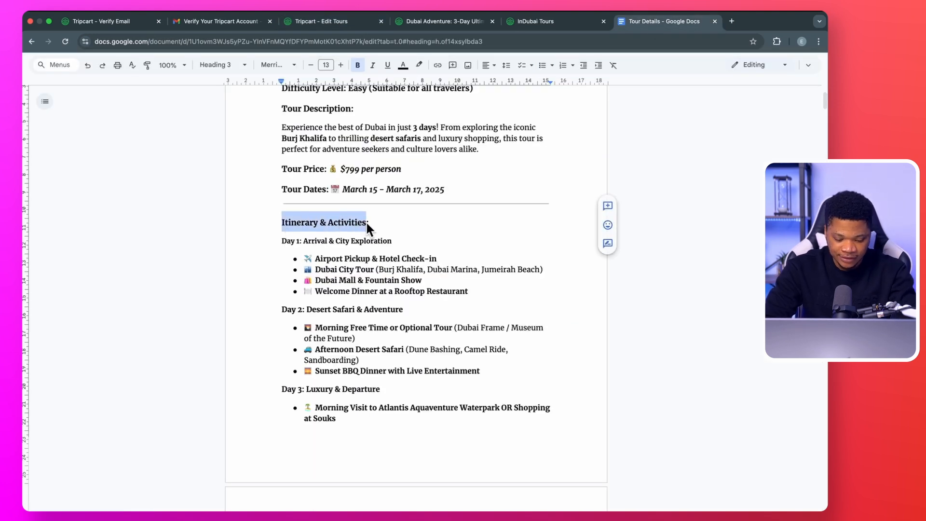
click(319, 21)
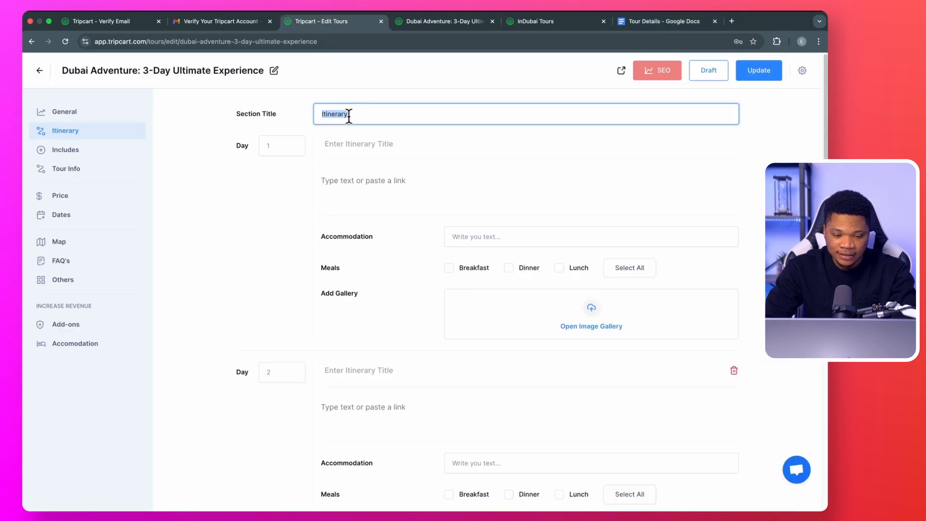
text(Itinerary & Activities)
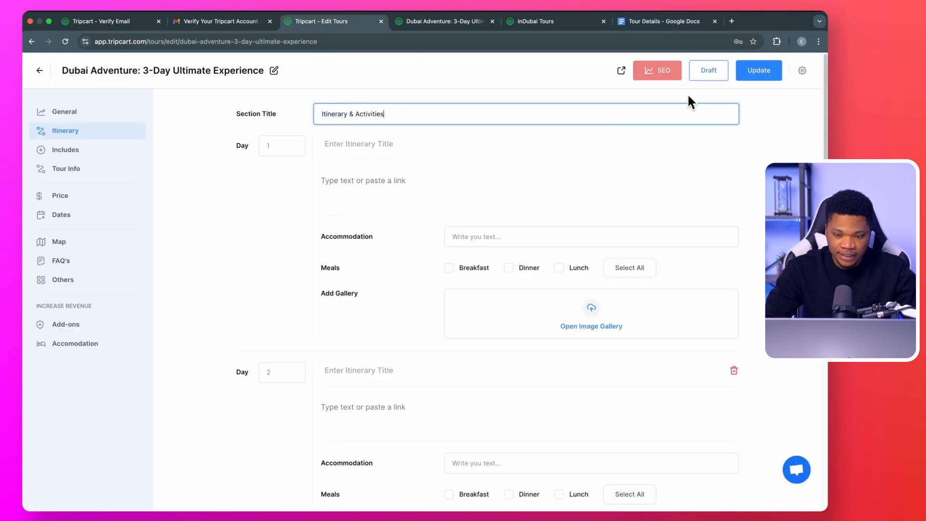
Title the Day 1 itinerary entry "Arrival & City Exploration", copied from the Day 1 heading in the Tour Details document.
click(646, 25)
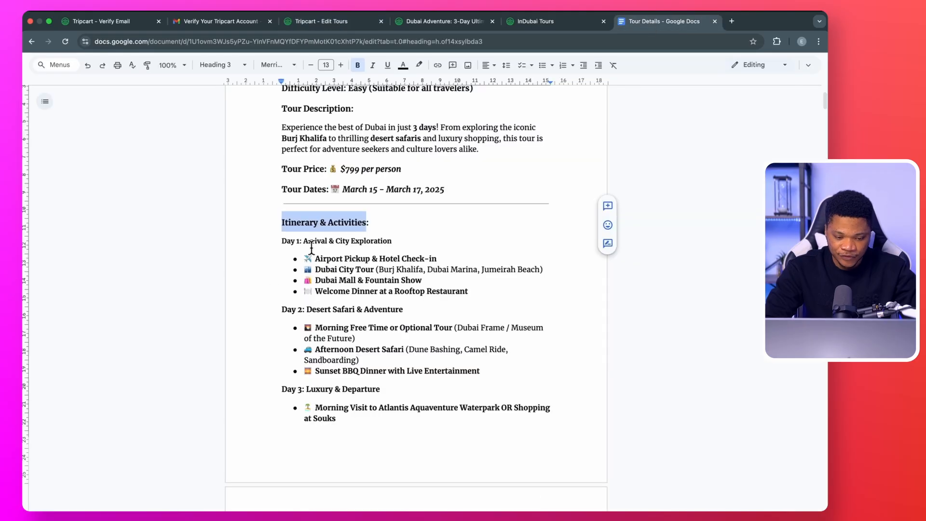
drag(305, 240, 394, 241)
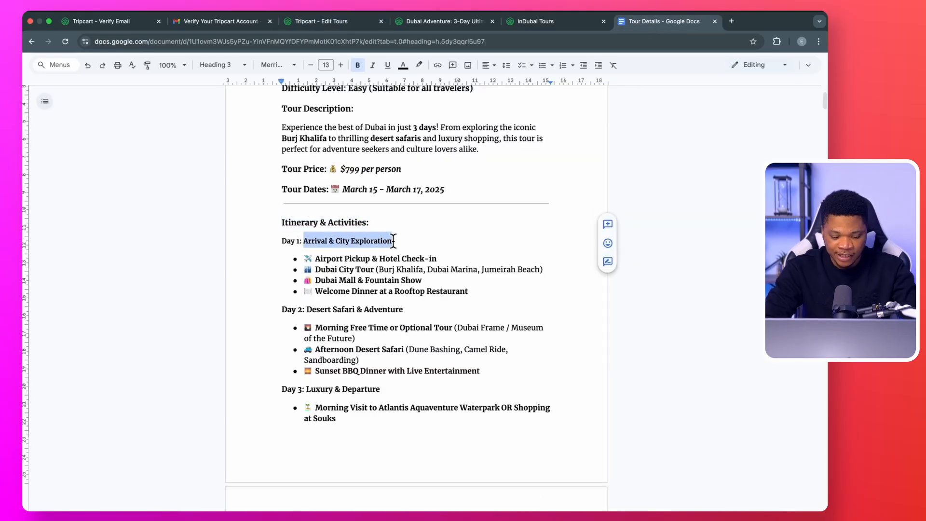
click(341, 21)
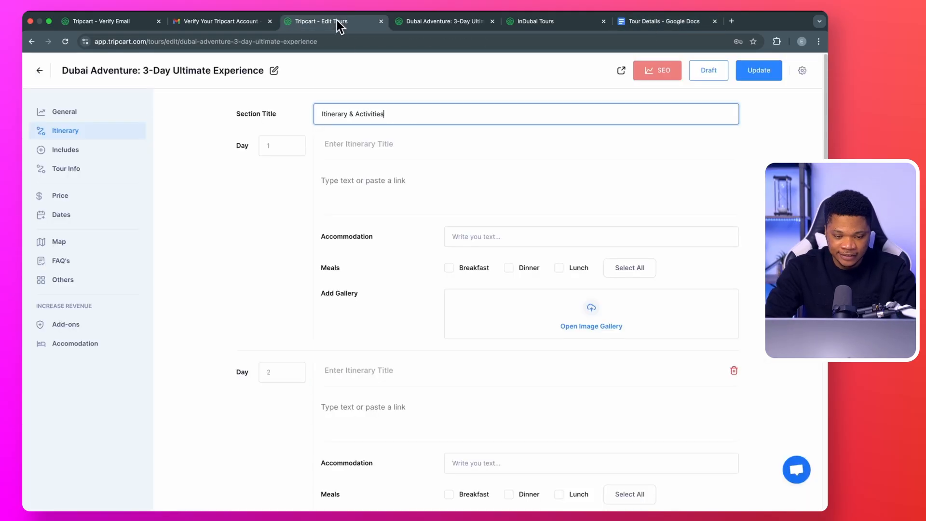
click(361, 143)
Fill the Day 1 itinerary description with its four activities copied from the Tour Details document, from airport pickup to the welcome dinner.
click(664, 21)
drag(471, 236, 300, 206)
key(ctrl+c)
click(312, 24)
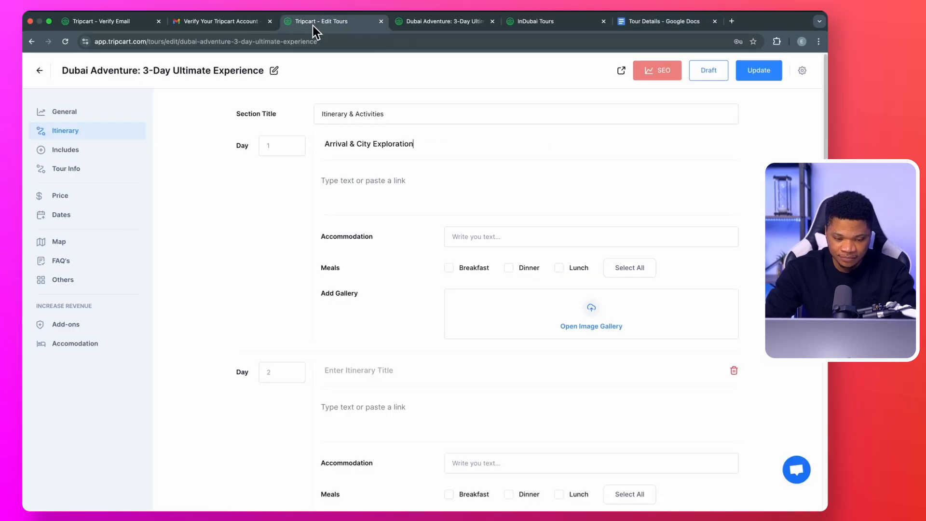
click(367, 189)
key(ctrl+v)
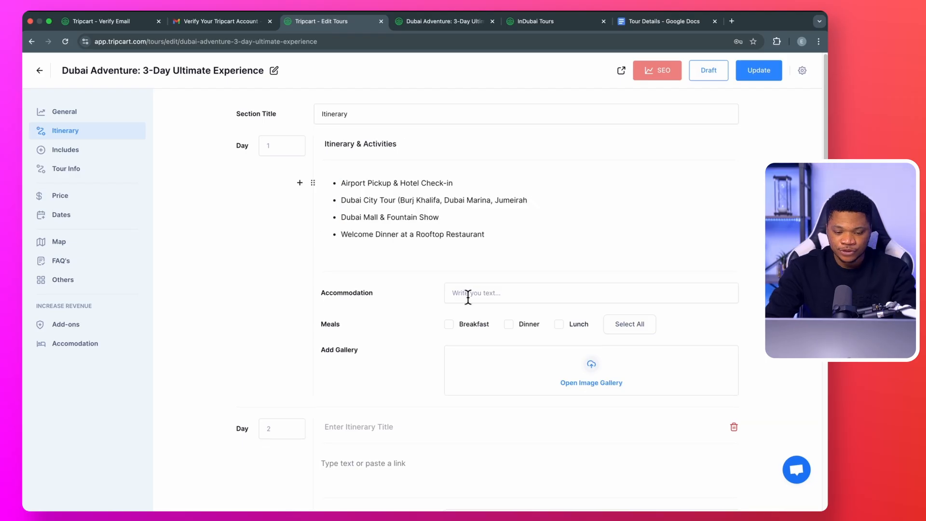
Set Day 1's accommodation to "Accommodation in a 4-star Hotel" and include breakfast and dinner as its meals.
click(468, 295)
text(Accommodation in a 4-star Hotel)
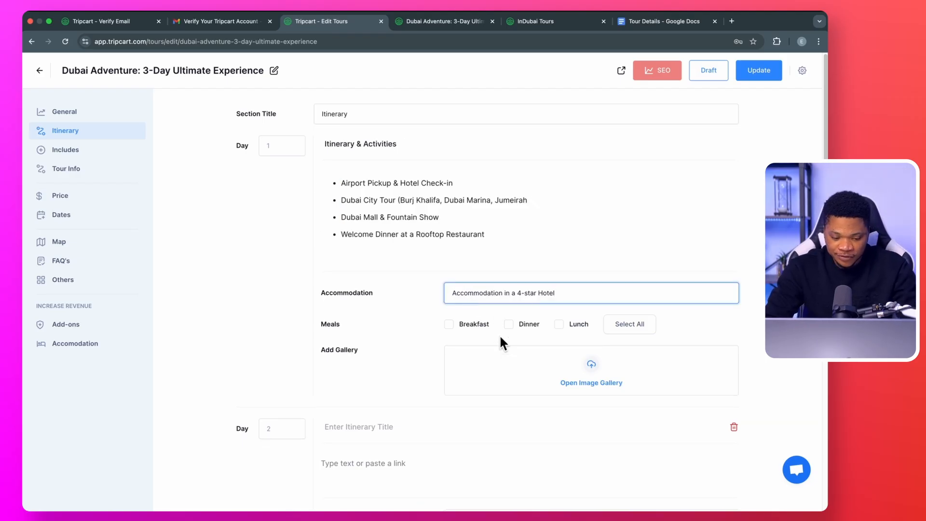
click(450, 324)
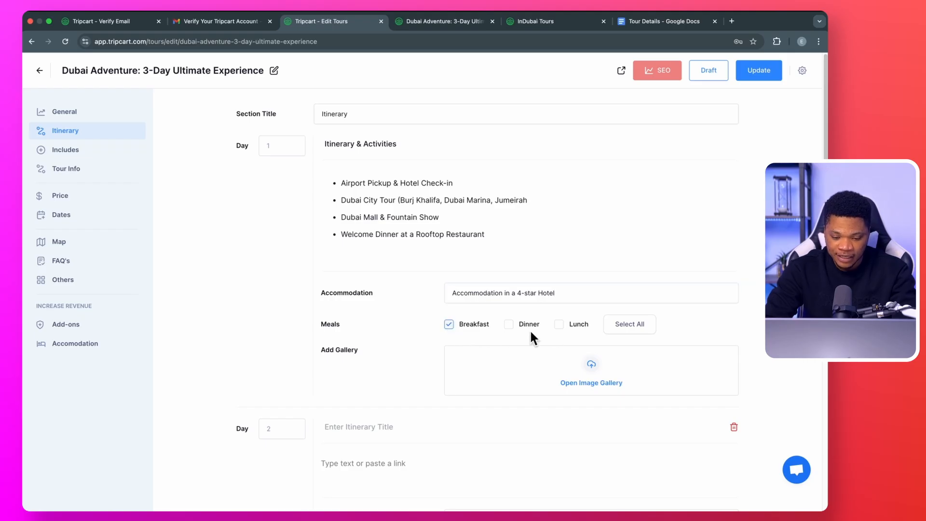
click(510, 322)
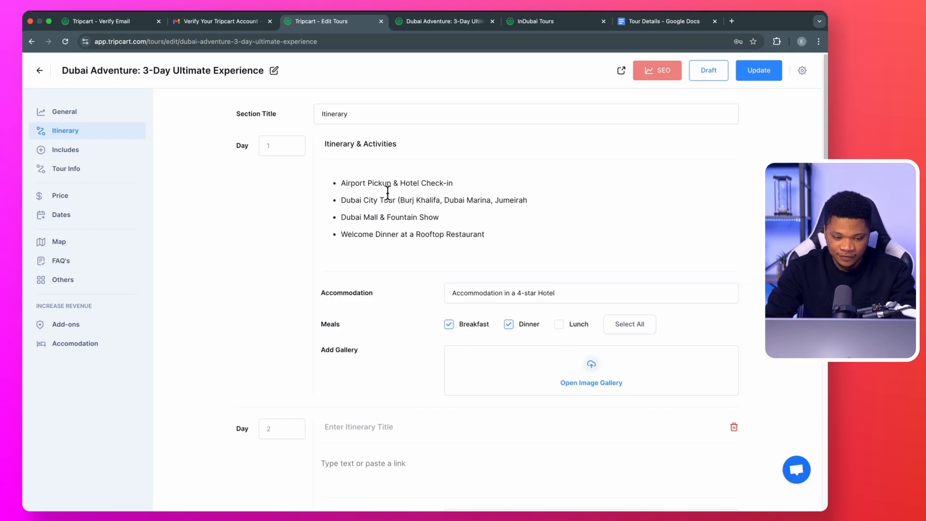
scroll(519, 334, down, 2)
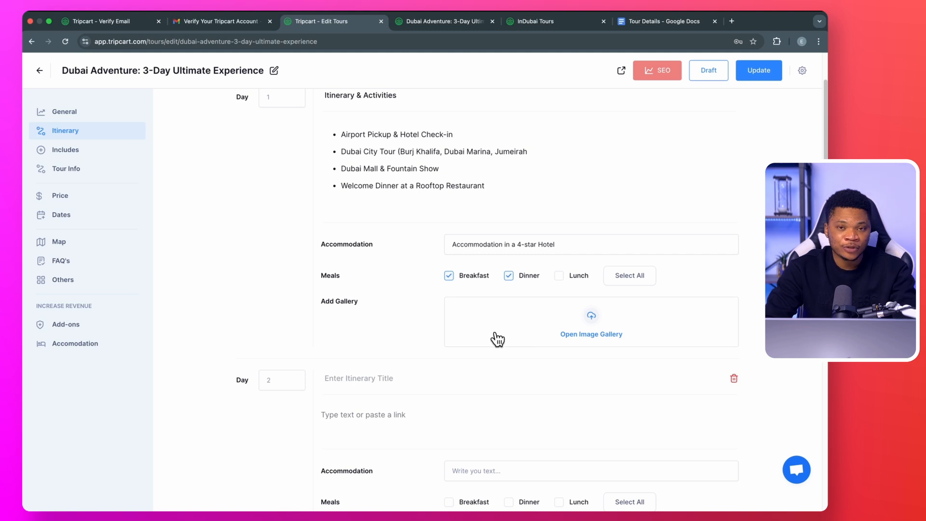
Add the shopping mall interior photo from the media library to the Day 1 gallery.
click(591, 334)
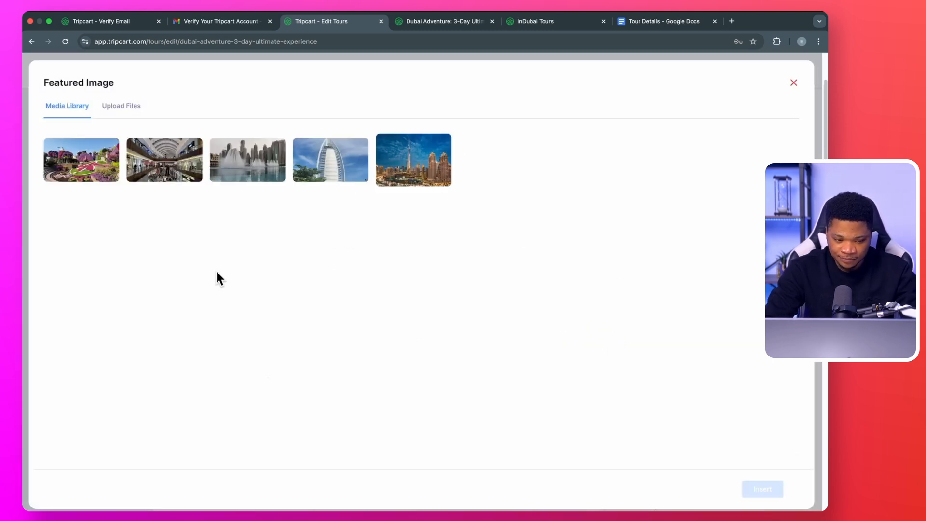
click(170, 164)
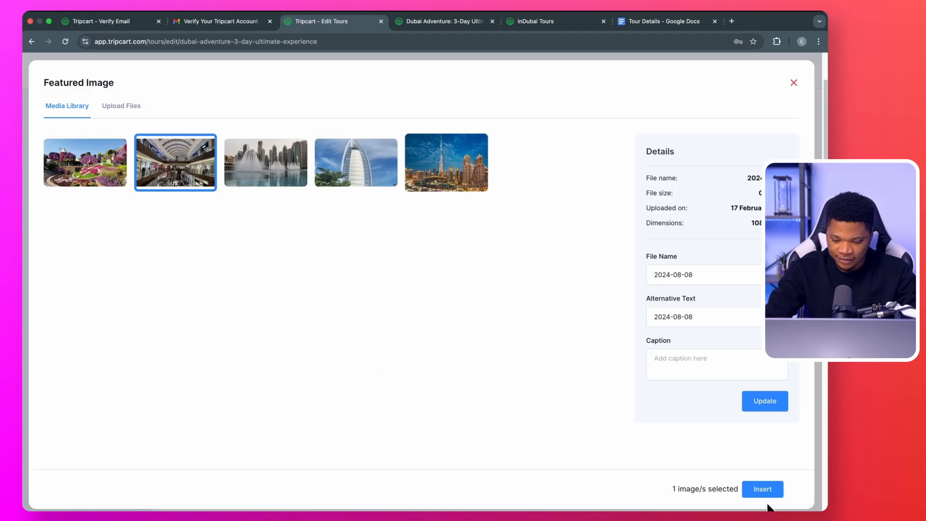
click(762, 490)
Title the Day 2 itinerary entry "Desert Safari & Adventure", copied from the Day 2 heading in the Tour Details document.
scroll(508, 454, down, 5)
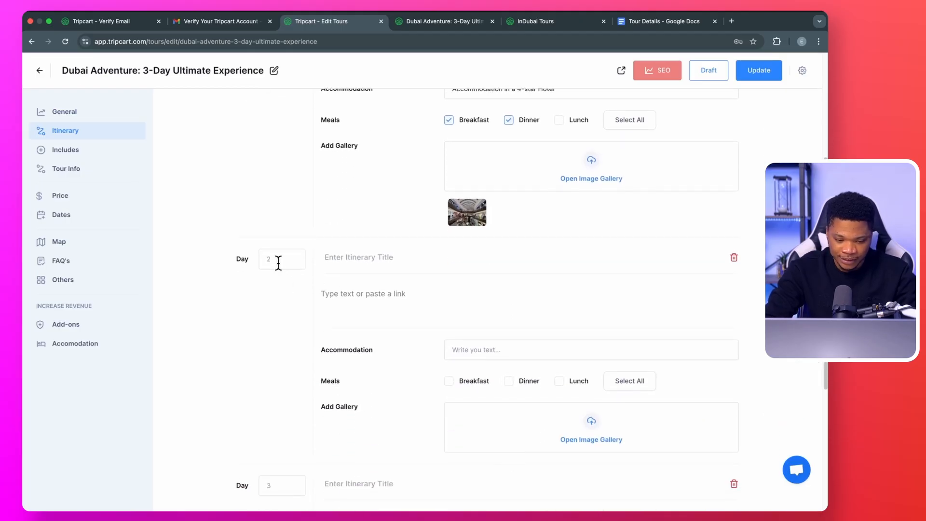
click(646, 23)
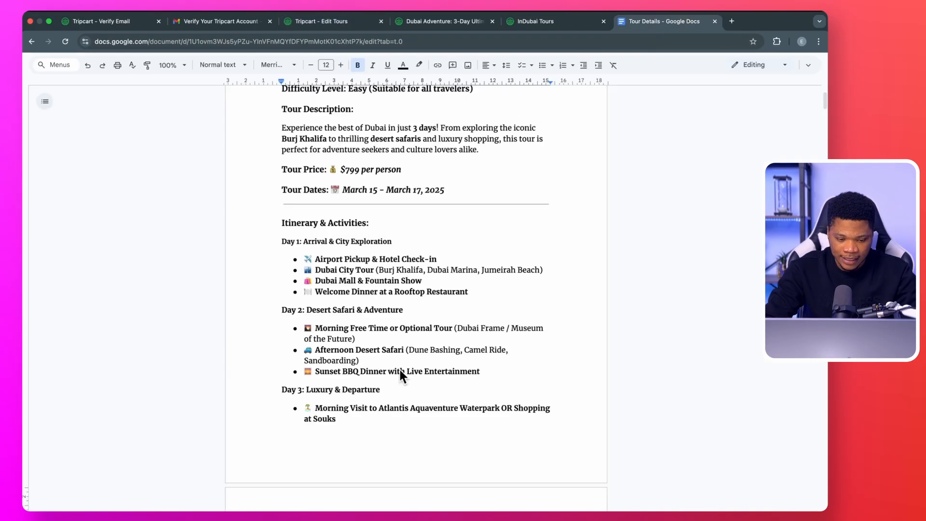
scroll(381, 352, down, 1)
drag(311, 288, 416, 288)
key(super+c)
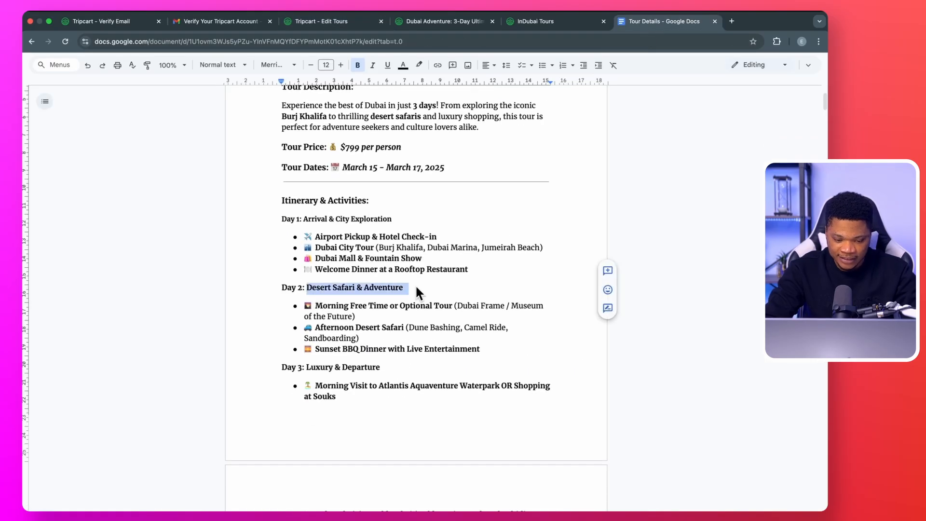
click(332, 23)
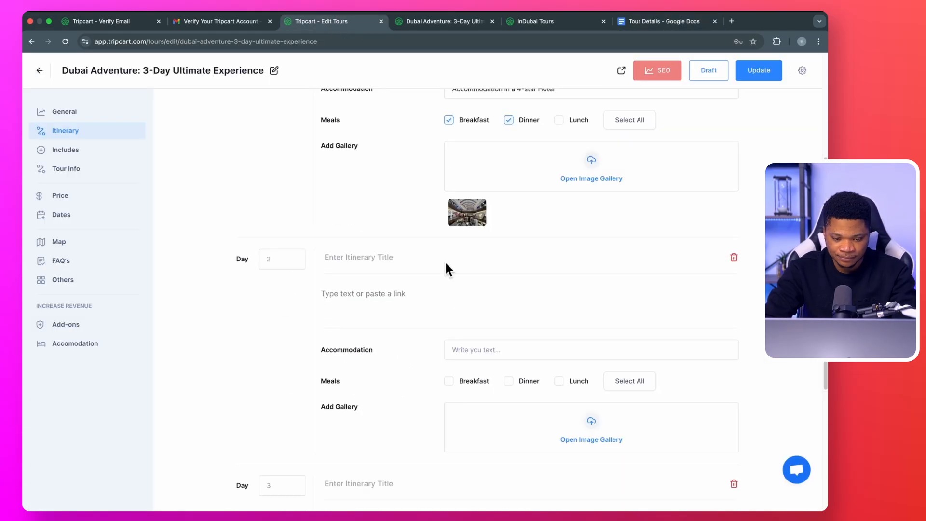
click(379, 261)
key(super+v)
Fill the Day 2 description with its three activities copied from the Tour Details document, from morning free time to the sunset BBQ dinner.
scroll(444, 326, down, 1)
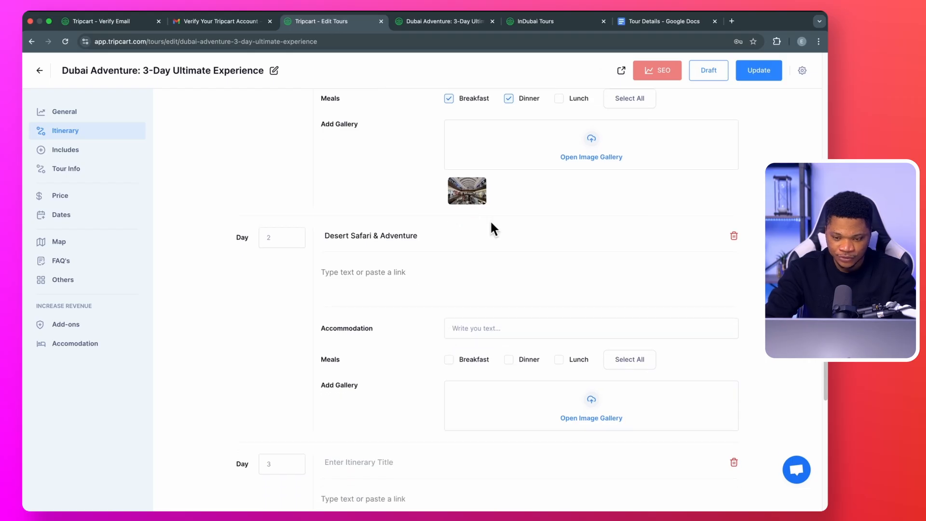
click(635, 22)
drag(484, 350, 325, 308)
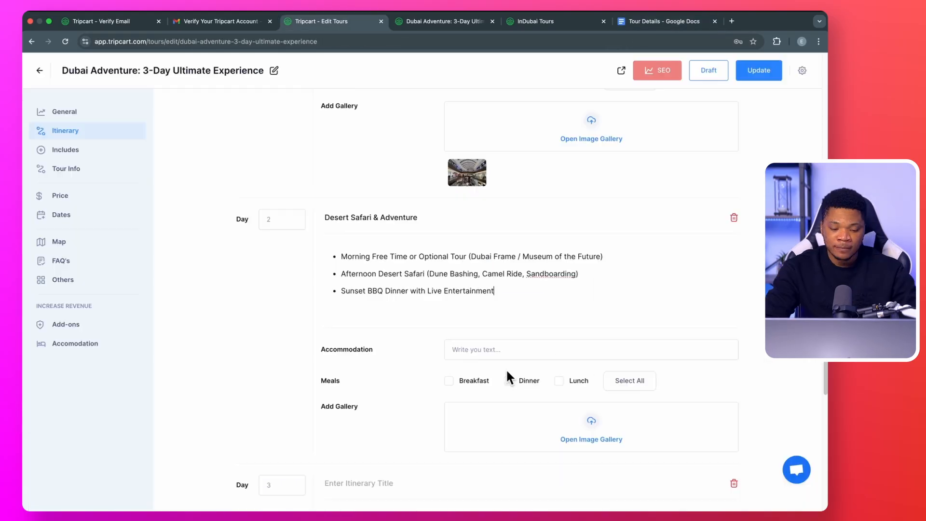
Include breakfast in Day 2's meals and add the desert camel photo to its gallery.
scroll(506, 371, down, 1)
scroll(507, 371, down, 3)
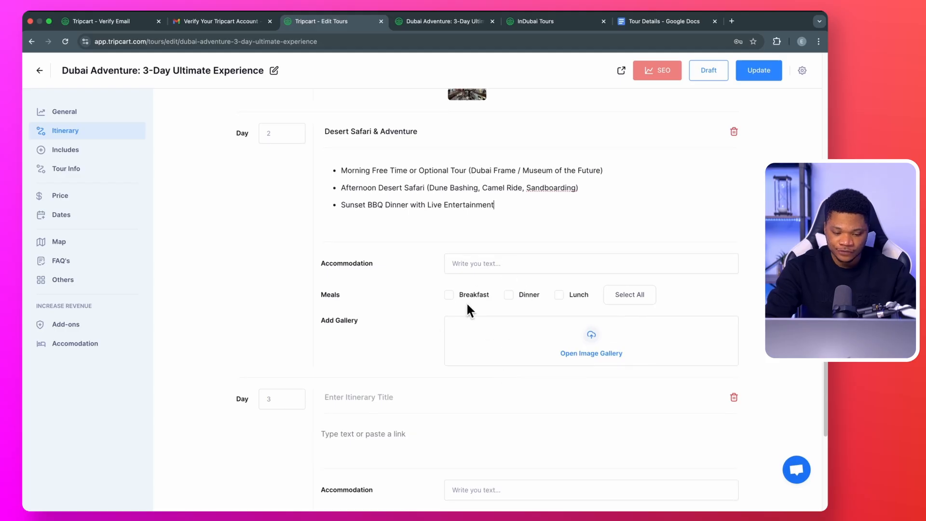
click(449, 296)
scroll(542, 440, down, 1)
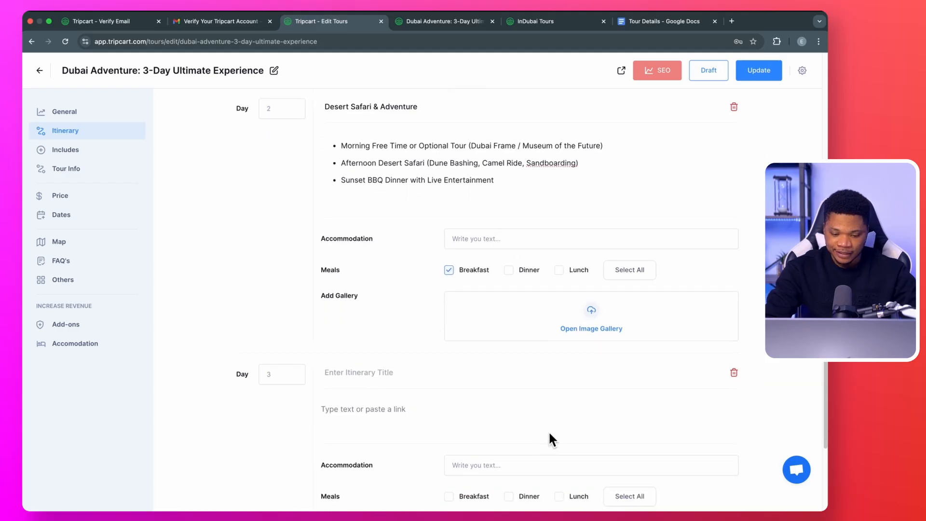
click(589, 327)
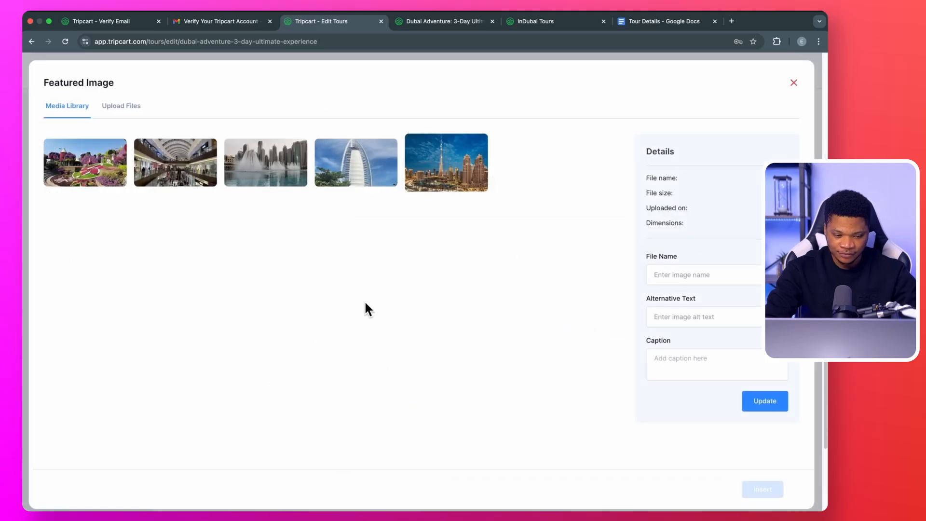
key(Escape)
Title the Day 3 itinerary entry "Luxury & Departure", copied from the Day 3 heading in the Tour Details document.
scroll(572, 430, down, 8)
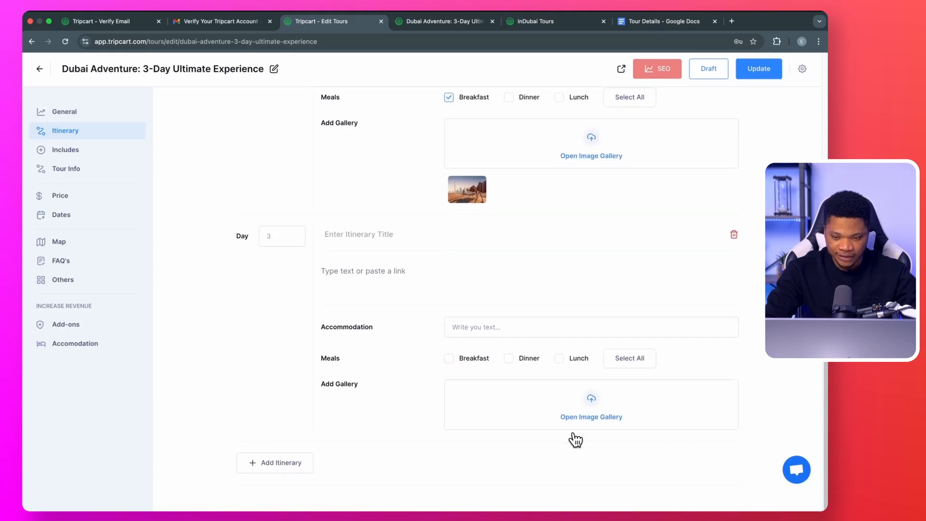
click(647, 24)
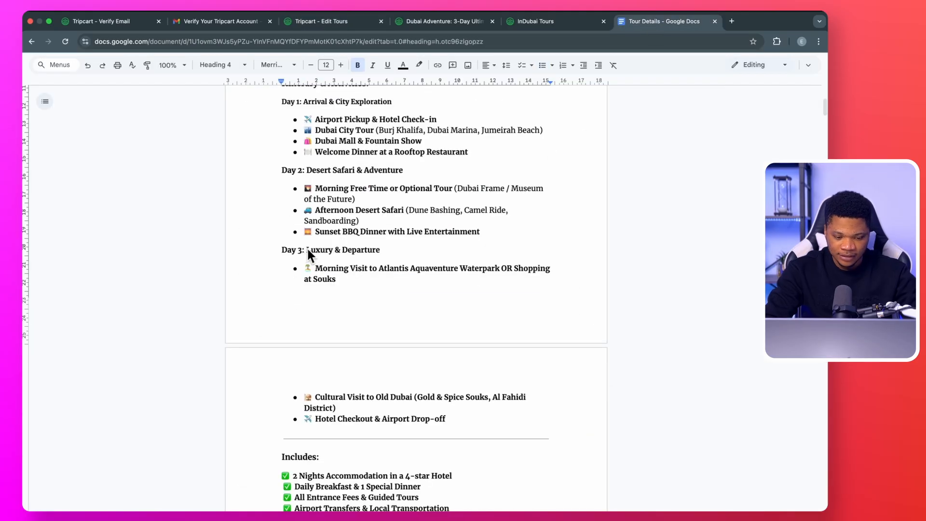
drag(314, 249, 378, 251)
key(ctrl+c)
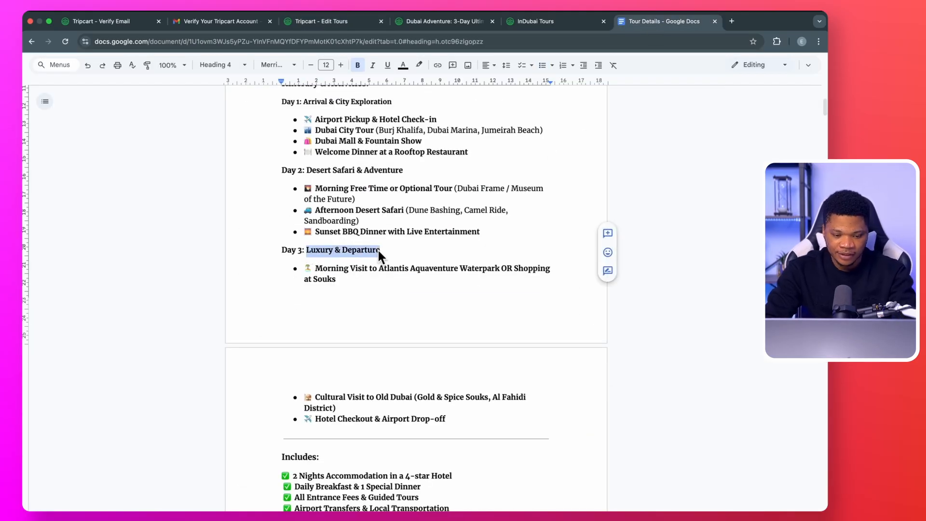
click(314, 23)
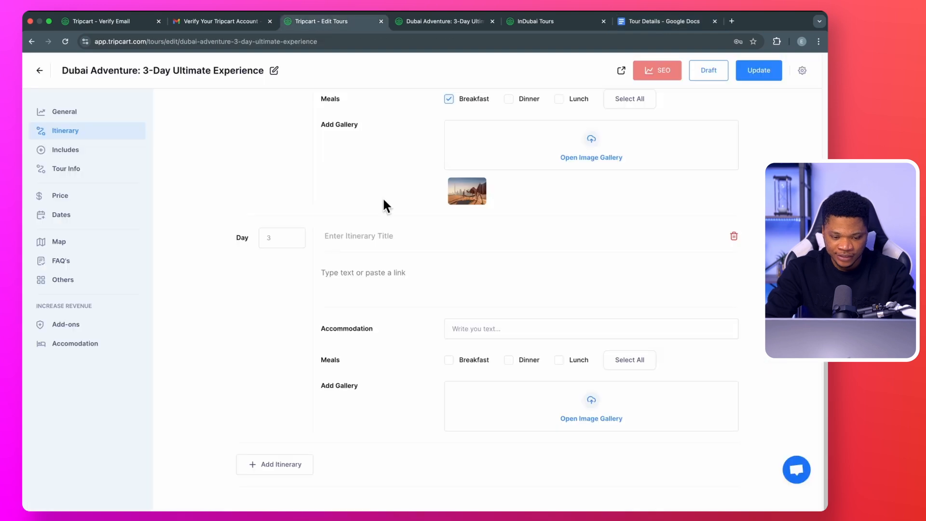
click(361, 241)
key(ctrl+v)
Fill the Day 3 description with its three activities copied from the Tour Details document, from the Atlantis Aquaventure visit to the airport drop-off.
click(643, 22)
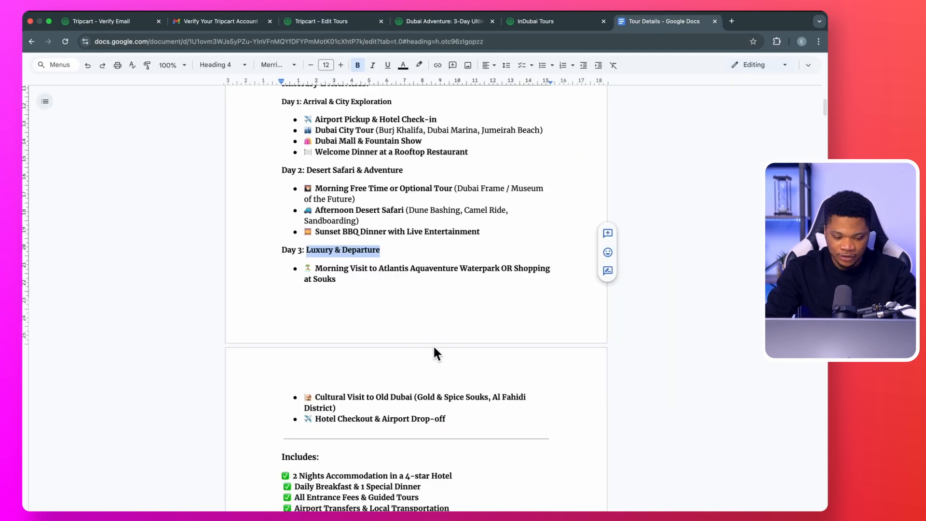
scroll(434, 346, down, 1)
drag(455, 386, 308, 235)
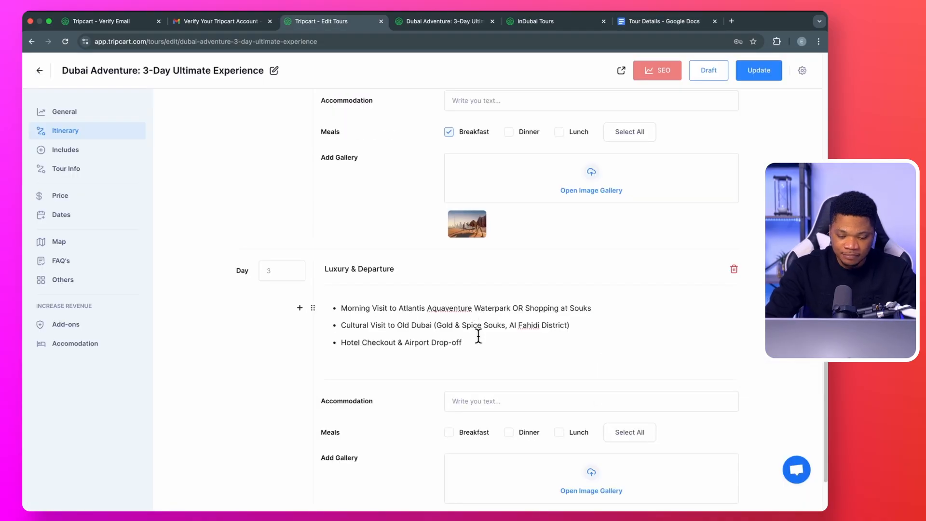
scroll(478, 336, down, 2)
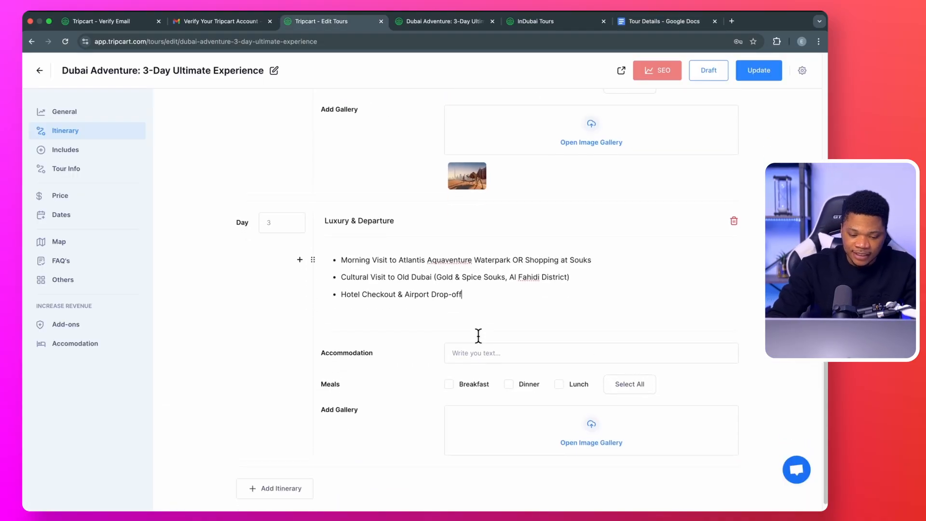
click(448, 377)
scroll(562, 448, down, 1)
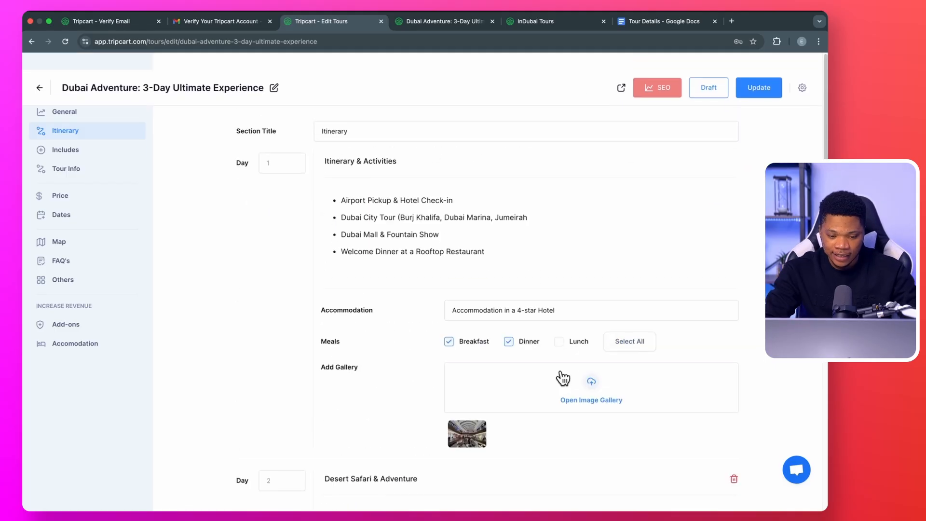
Look over the completed three-day itinerary and save the tour.
scroll(562, 379, down, 1)
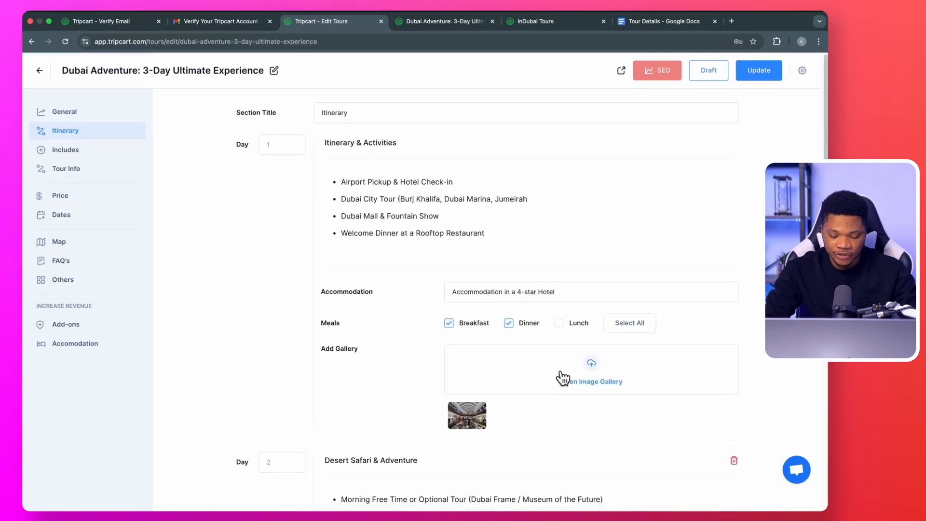
scroll(562, 379, down, 10)
scroll(563, 379, up, 8)
scroll(563, 378, up, 3)
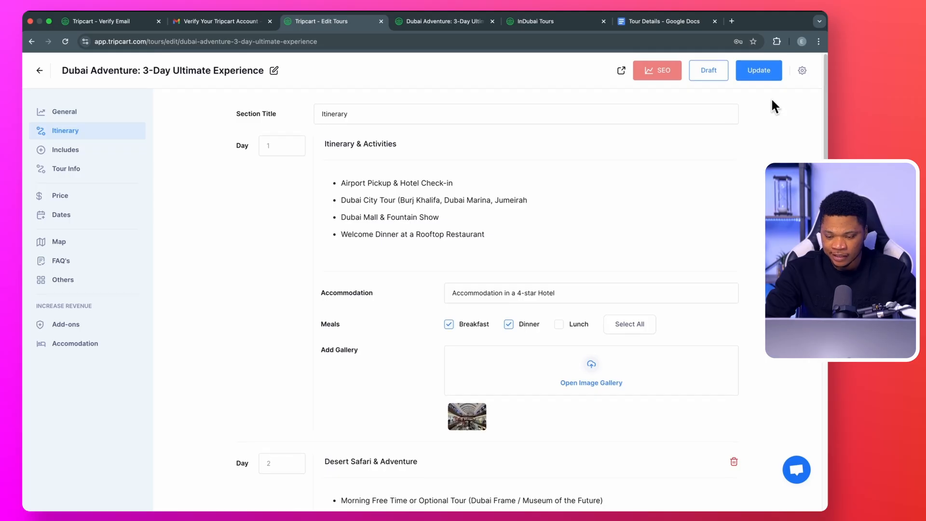
click(757, 71)
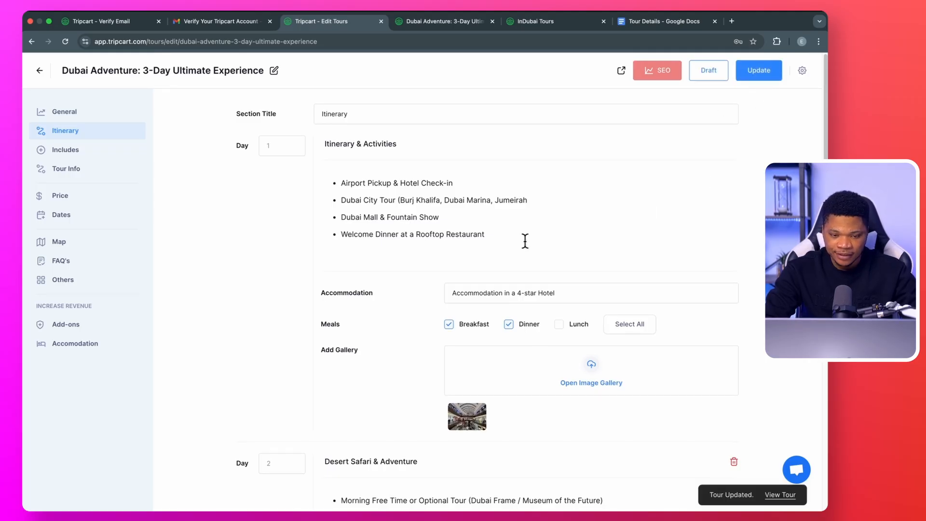
Open the tour's public page and review the expanded itinerary entries for all three days.
click(423, 28)
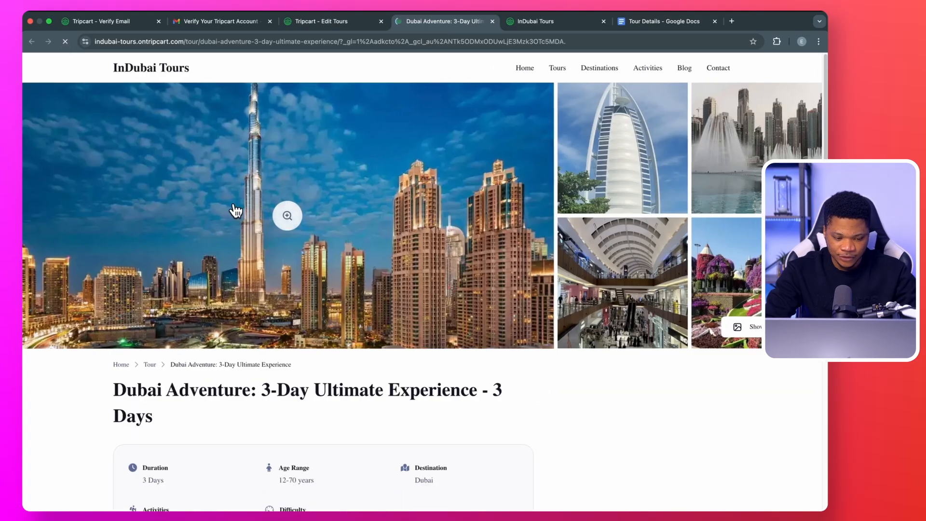
scroll(342, 302, down, 5)
scroll(343, 302, down, 4)
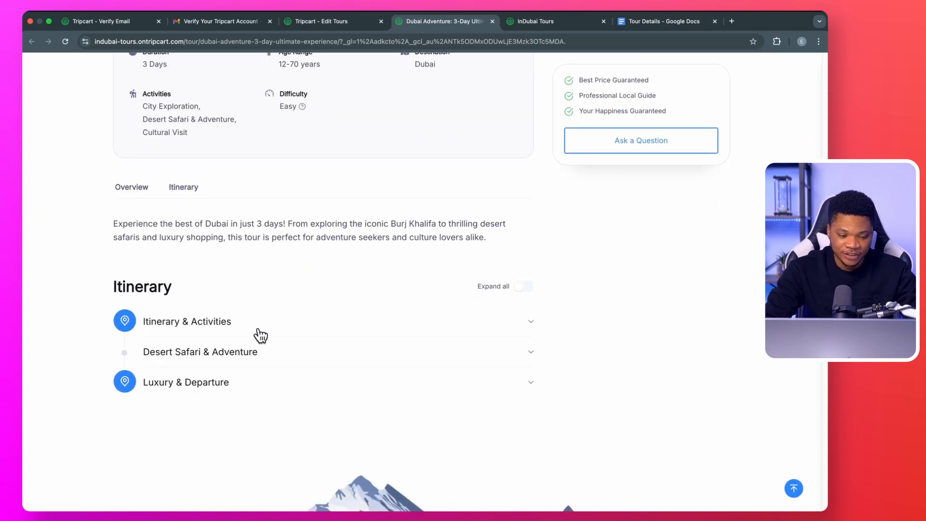
click(336, 326)
scroll(407, 370, down, 8)
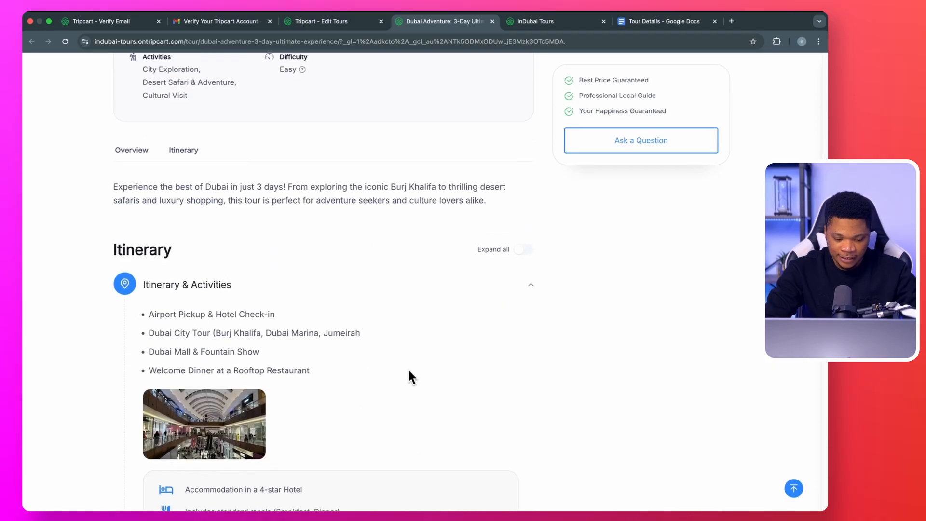
scroll(409, 376, down, 5)
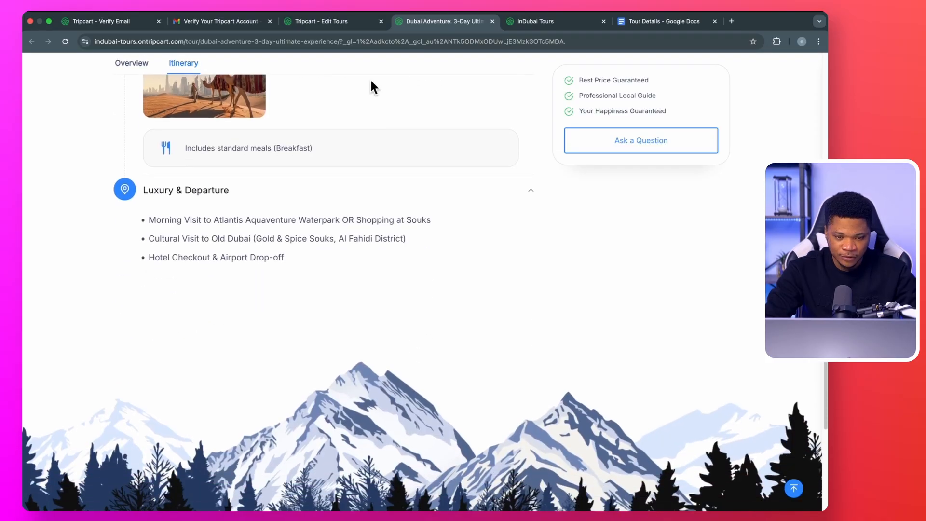
Open the tour's Includes section and copy the five items under Includes in the Tour Details document.
click(340, 27)
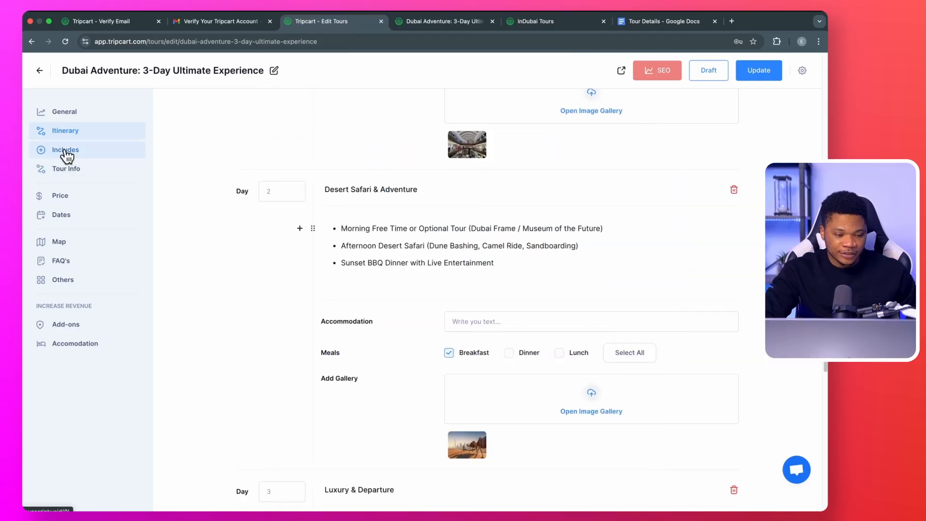
click(64, 151)
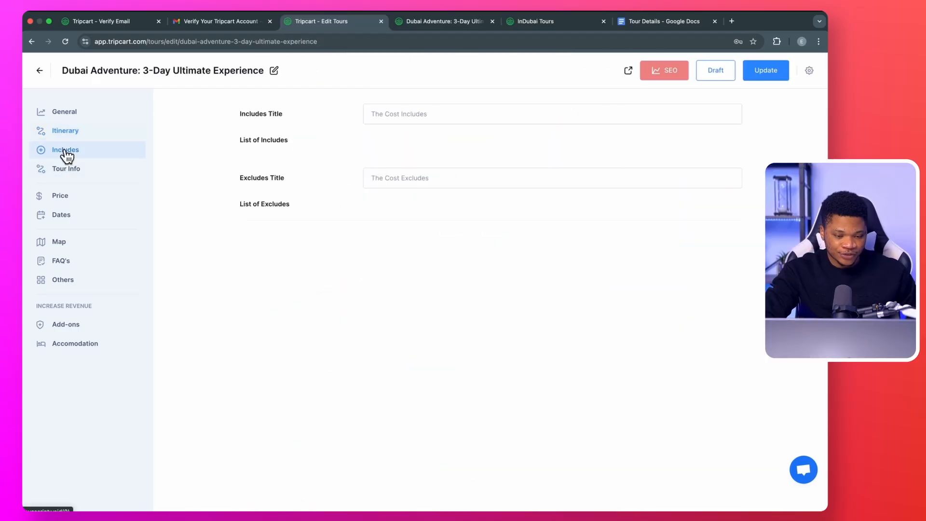
click(659, 25)
scroll(415, 400, down, 4)
drag(408, 303, 285, 255)
key(ctrl+c)
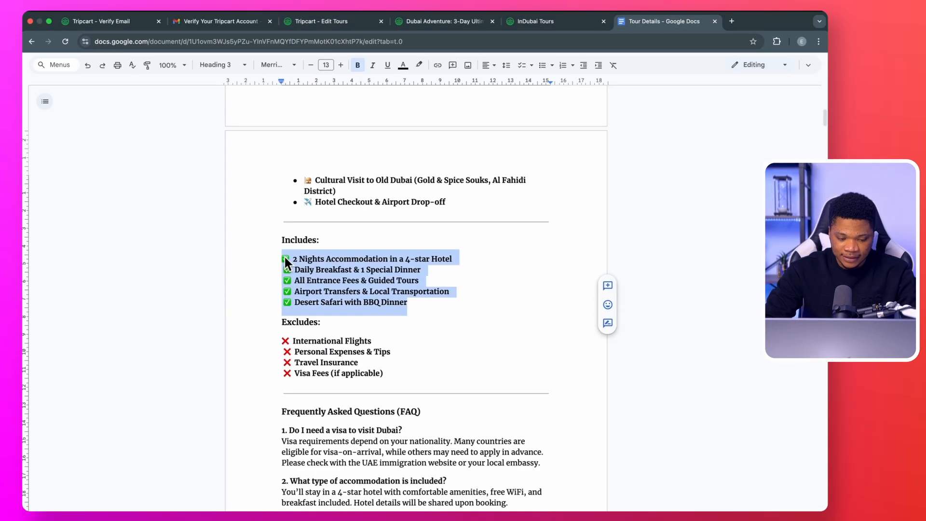
Return to the tour editor and set the Includes Title to "The Cost Includes".
click(321, 21)
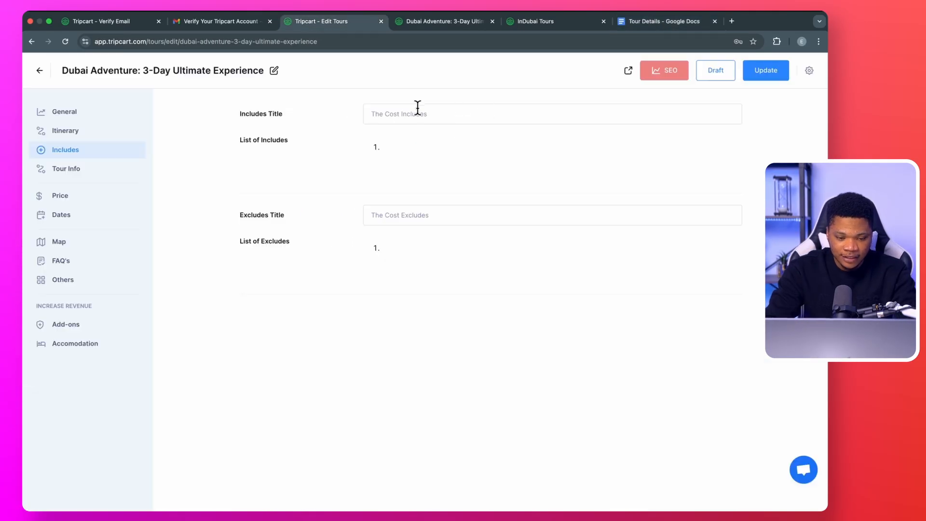
click(395, 113)
text(The )
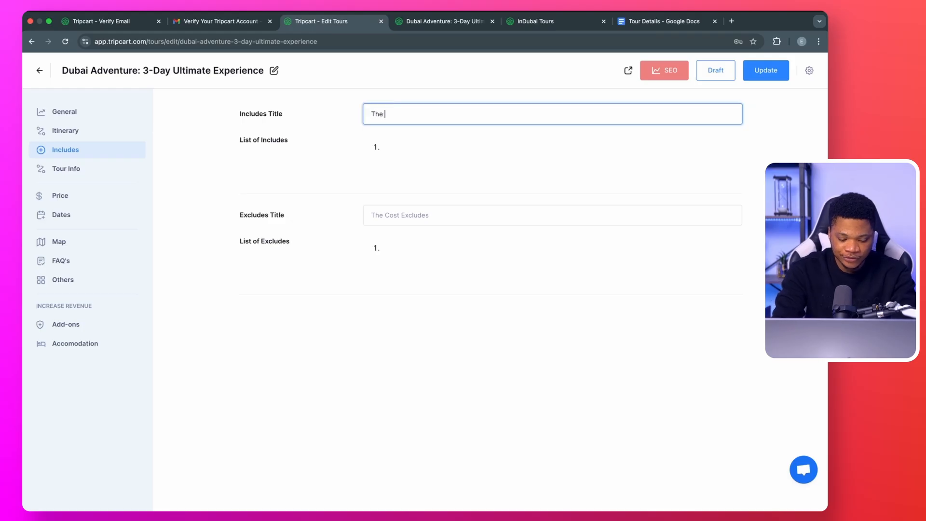
text(Cost)
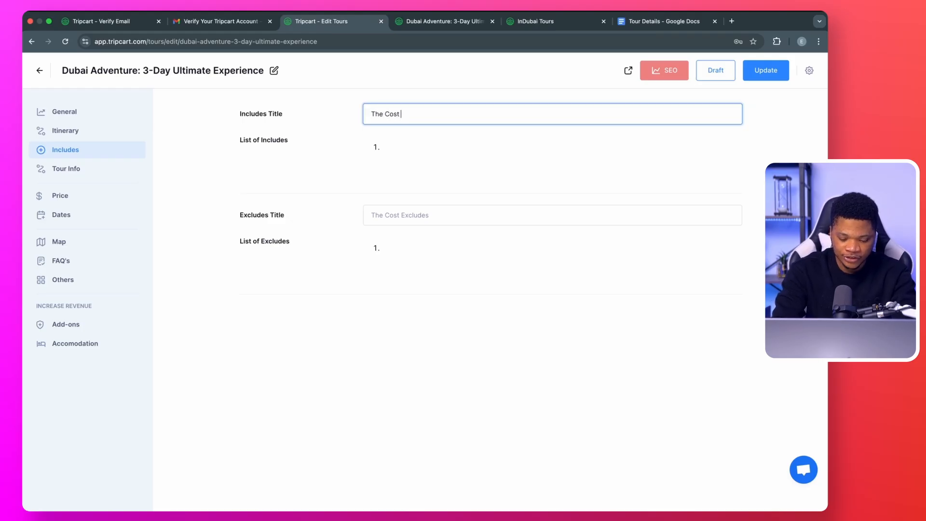
text( Includes)
Paste the copied items into the List of Includes, one per numbered line without checkmarks, from 2 Nights Accommodation to Desert Safari with BBQ Dinner.
click(403, 146)
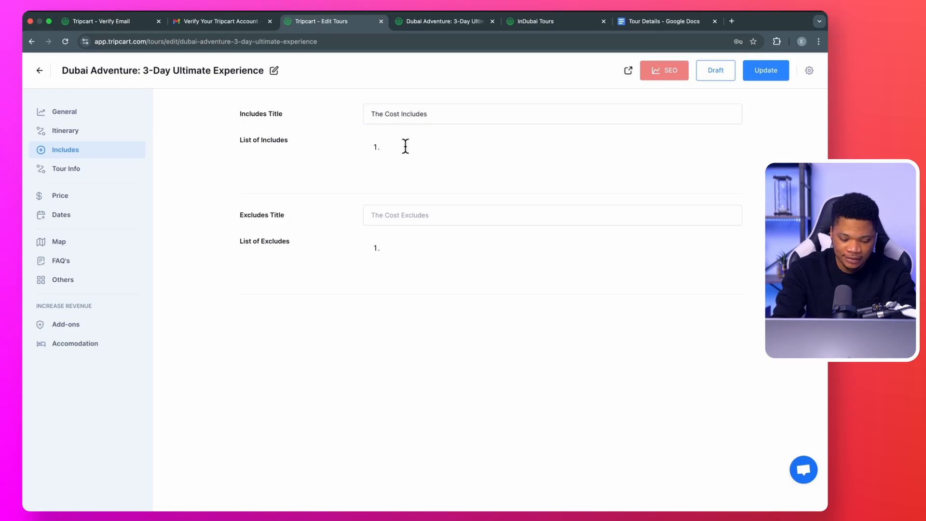
key(ctrl+v)
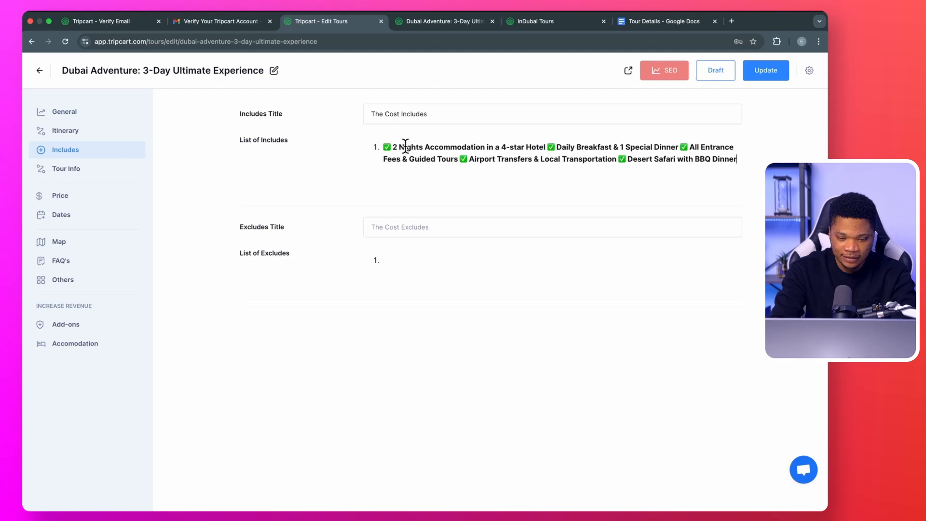
click(549, 146)
key(Return)
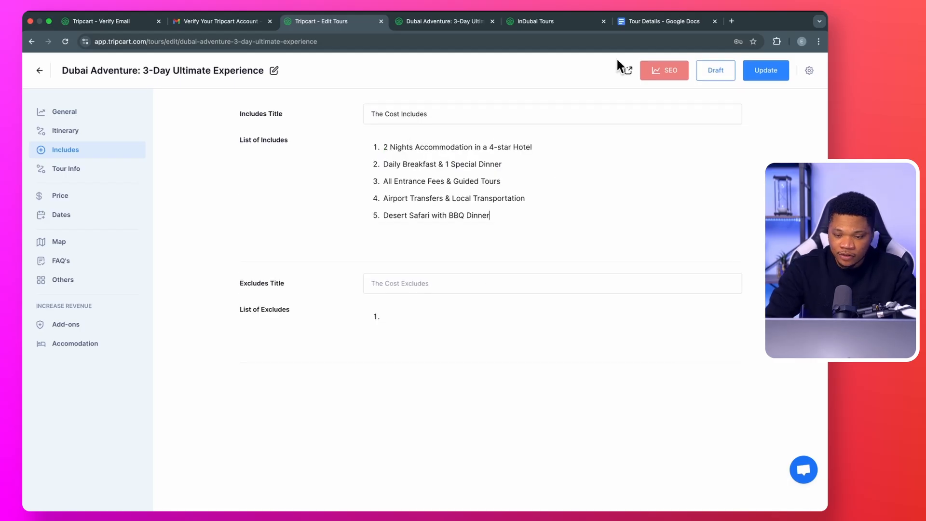
Copy the four Excludes items from the Tour Details document and set the tour's Excludes Title to "The Cost Excludes".
click(650, 24)
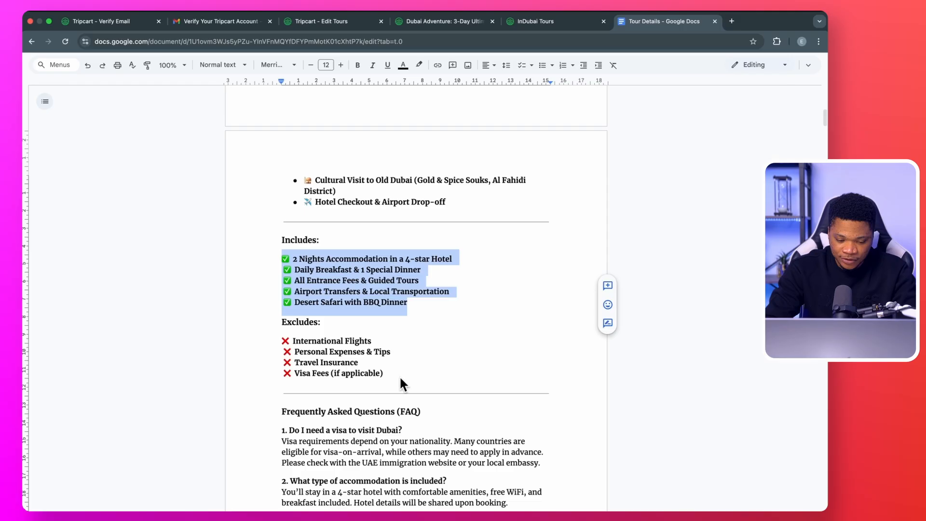
drag(397, 374, 283, 336)
key(super+c)
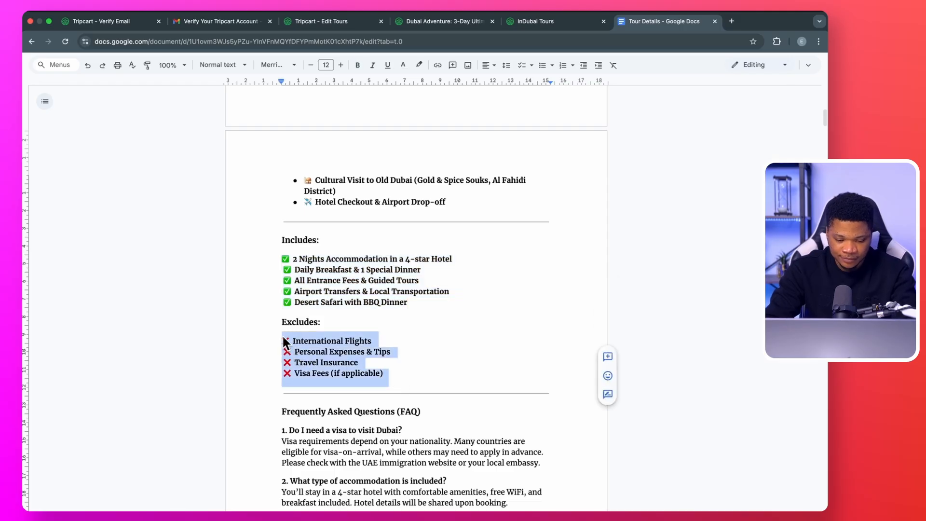
click(319, 22)
click(390, 283)
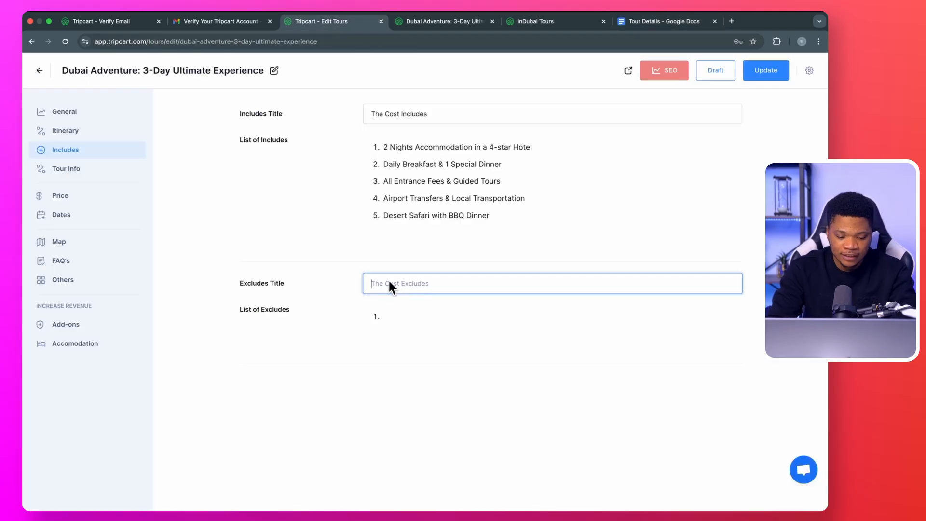
text(The Cost E)
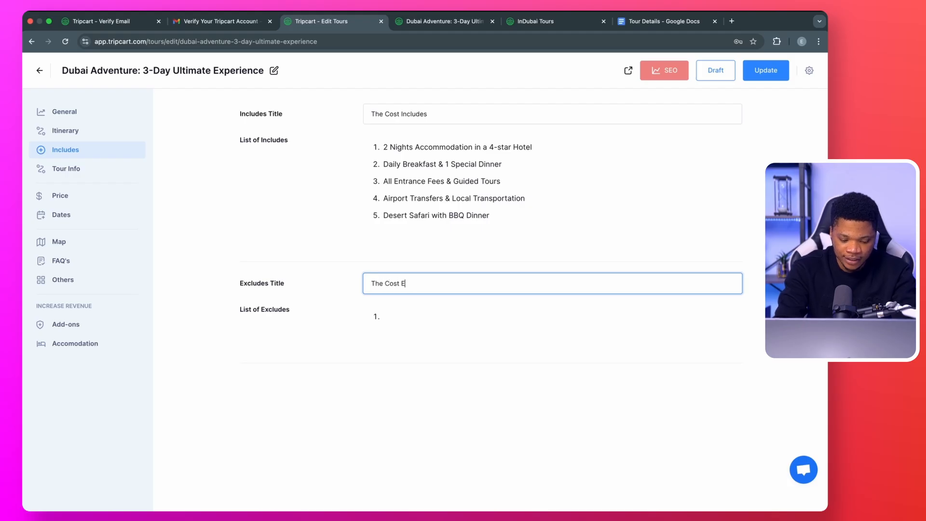
text(xcludes)
Paste the List of Excludes as separate lines without cross marks, from International Flights to Visa Fees (if applicable), and save the tour.
click(398, 318)
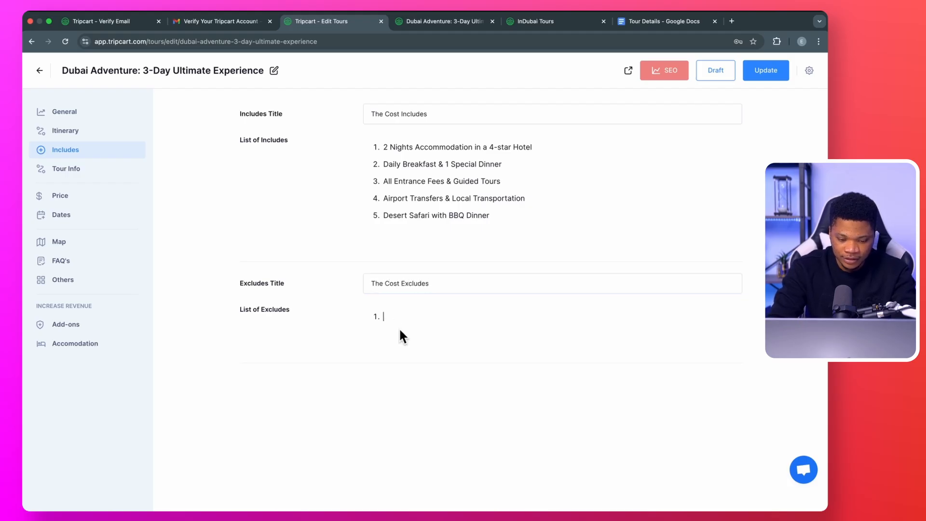
key(super+v)
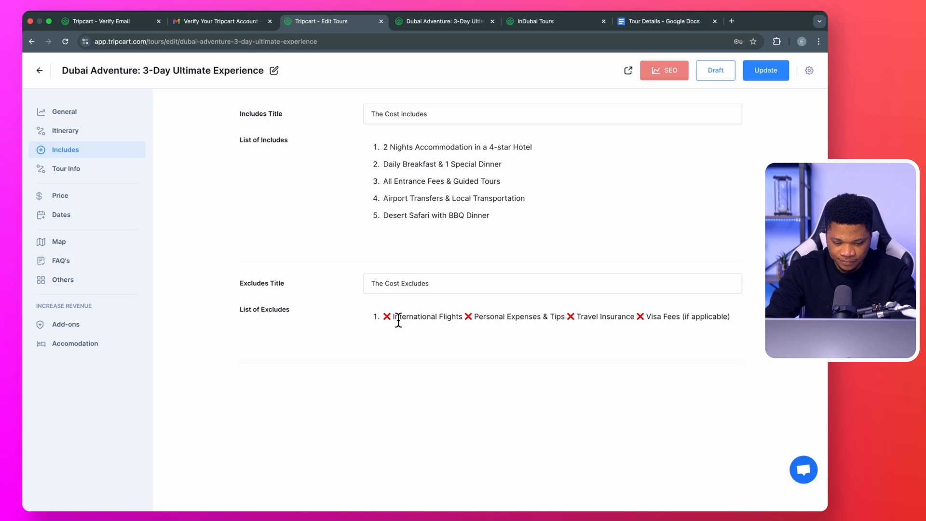
click(394, 319)
key(BackSpace)
key(BackSpace)
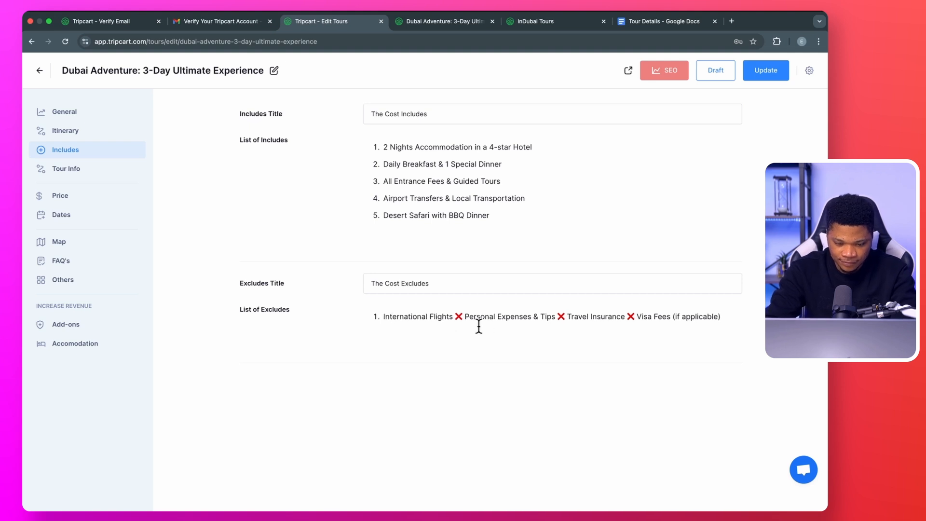
click(464, 317)
key(BackSpace)
key(BackSpace)
key(Return)
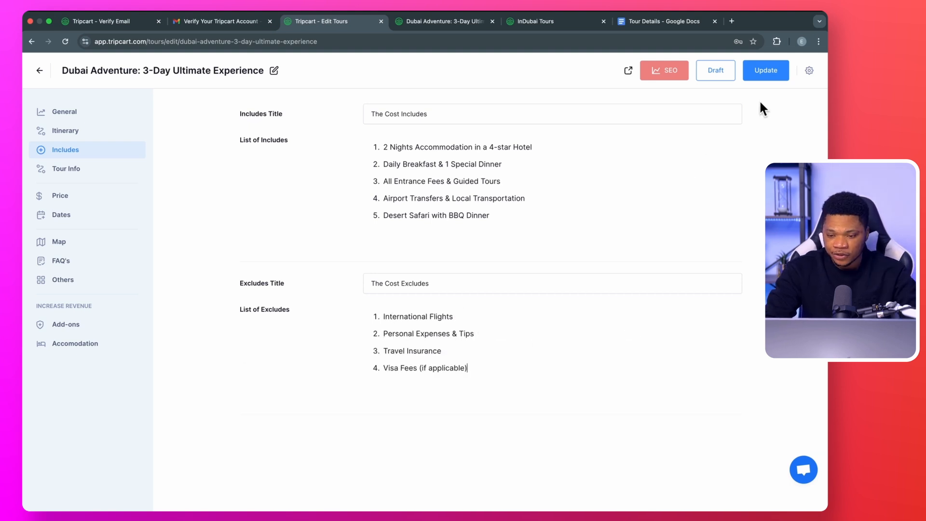
click(763, 70)
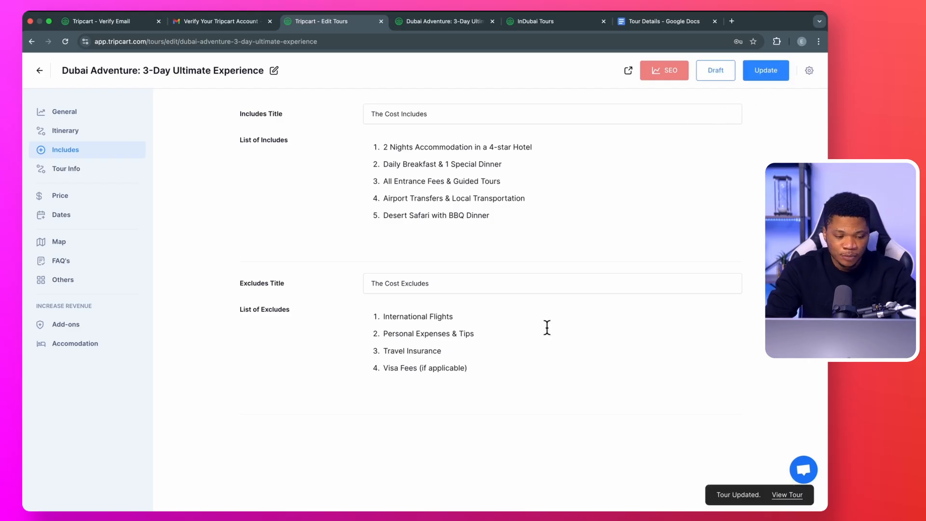
Set the Additional Information in Tour Info to "Tour Info", save the tour and check it on the reloaded public page.
click(71, 176)
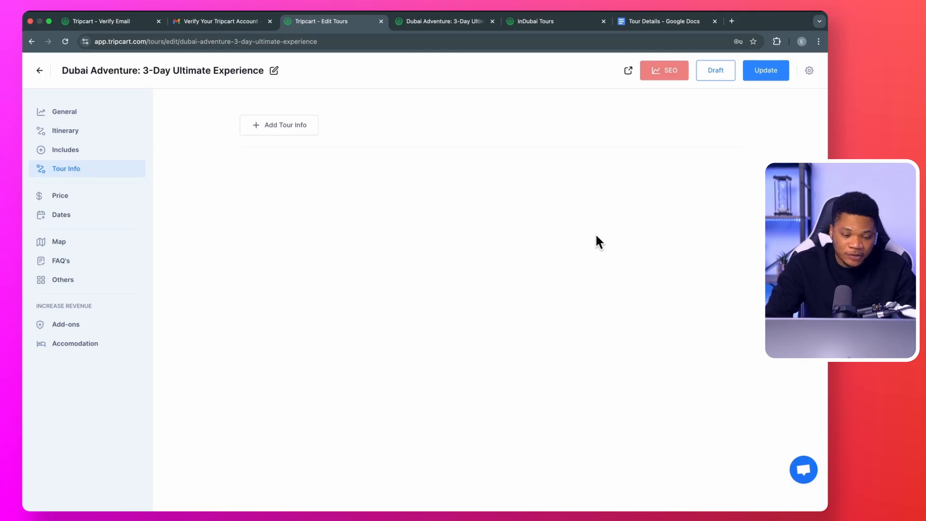
click(282, 127)
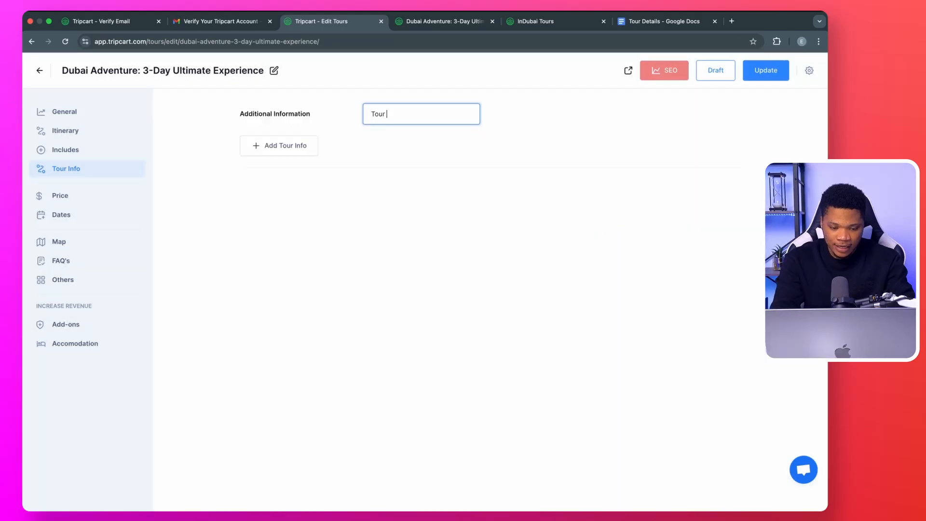
click(420, 183)
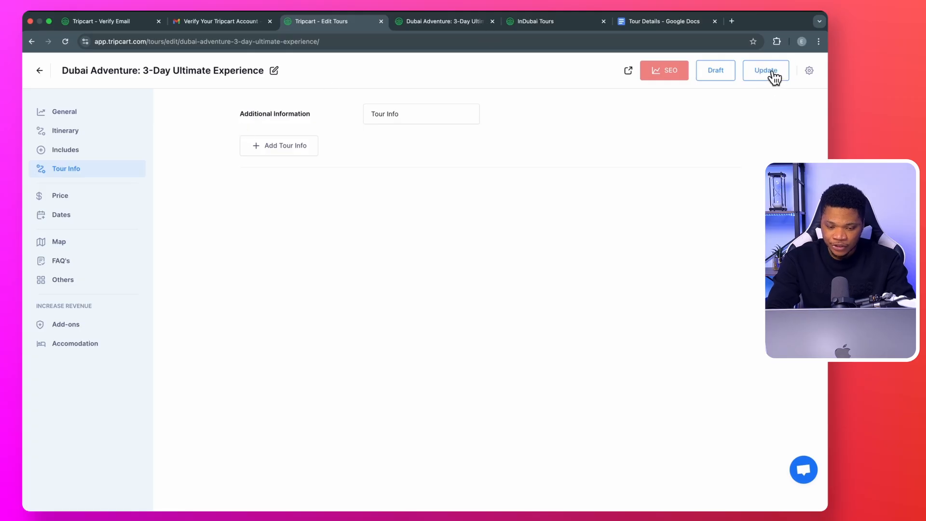
click(772, 72)
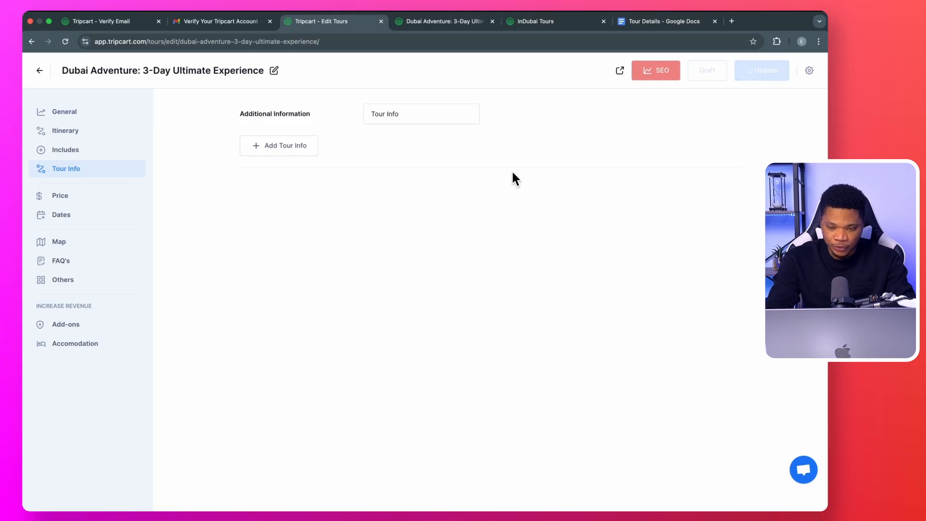
click(436, 22)
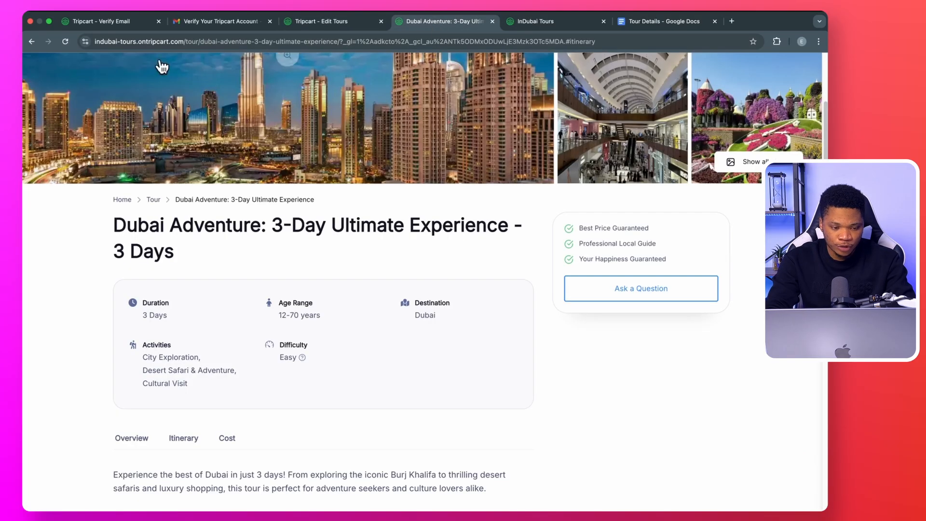
click(66, 42)
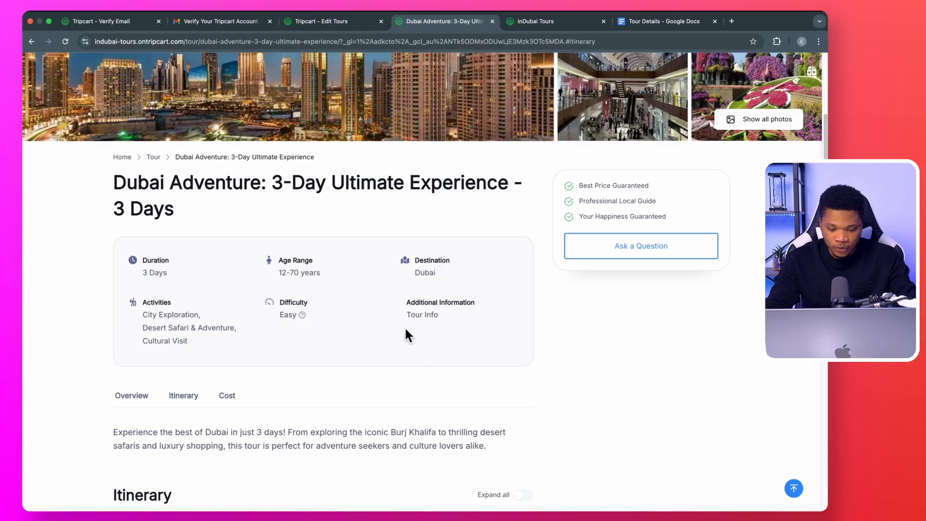
Add a new tour info field named "Accommodation" with the hotel icon in the tour editor.
click(330, 24)
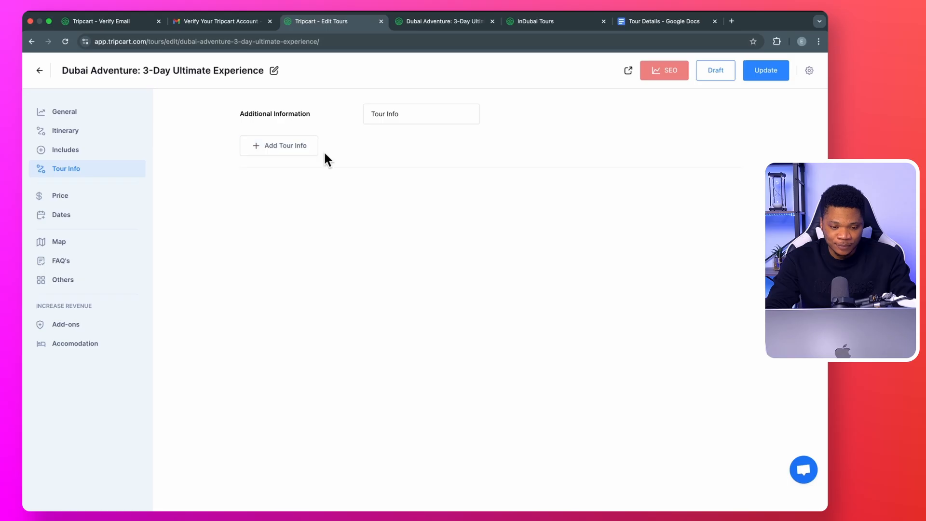
click(311, 150)
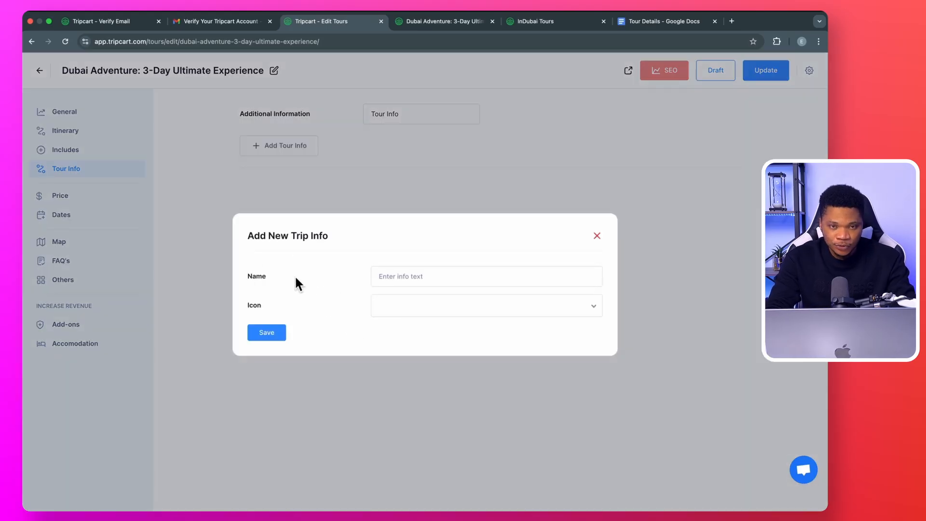
click(393, 279)
text(Accommodation)
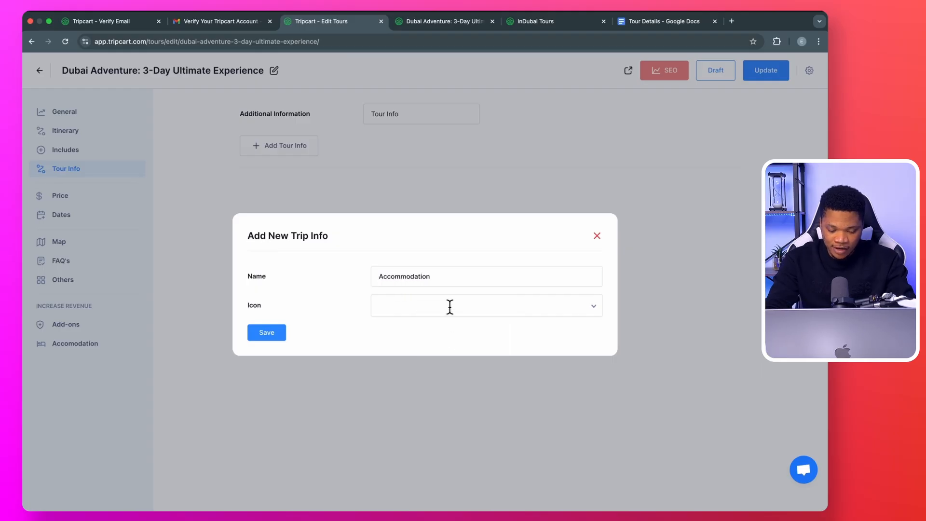
click(450, 306)
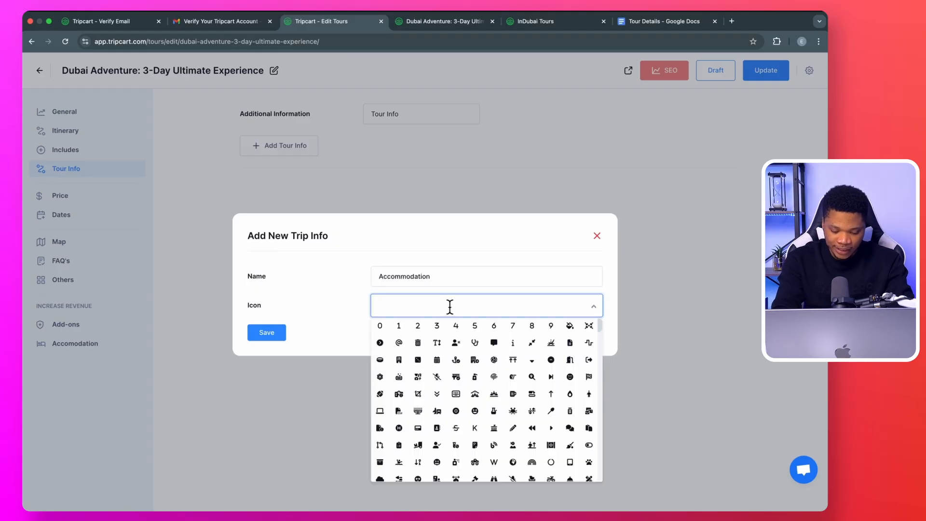
text(hote)
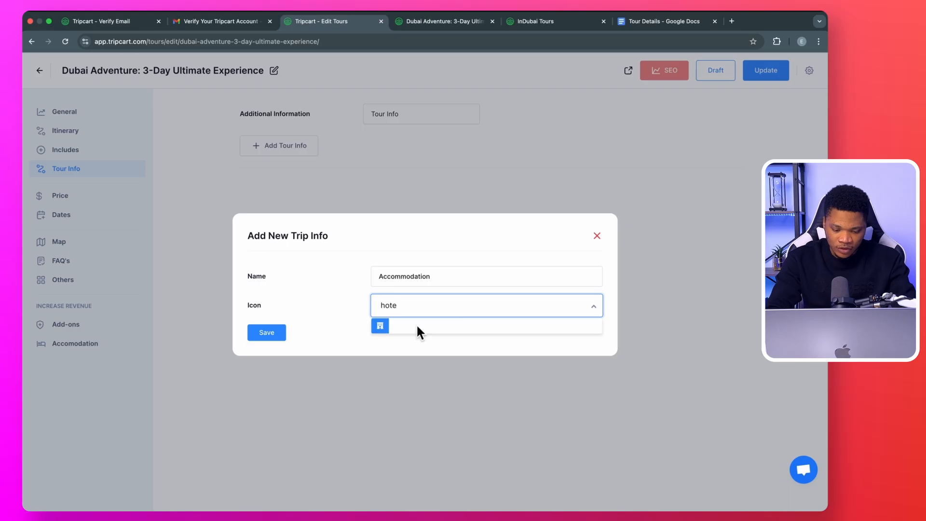
click(384, 325)
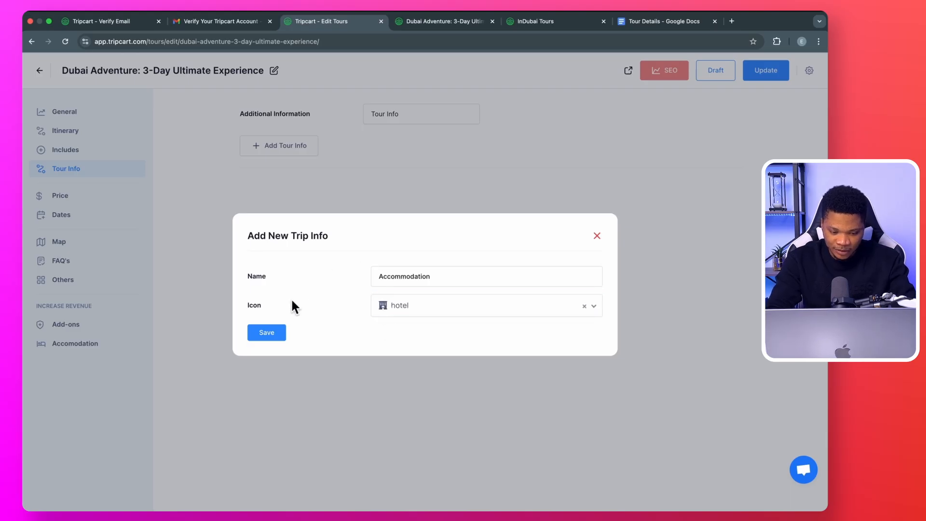
click(268, 332)
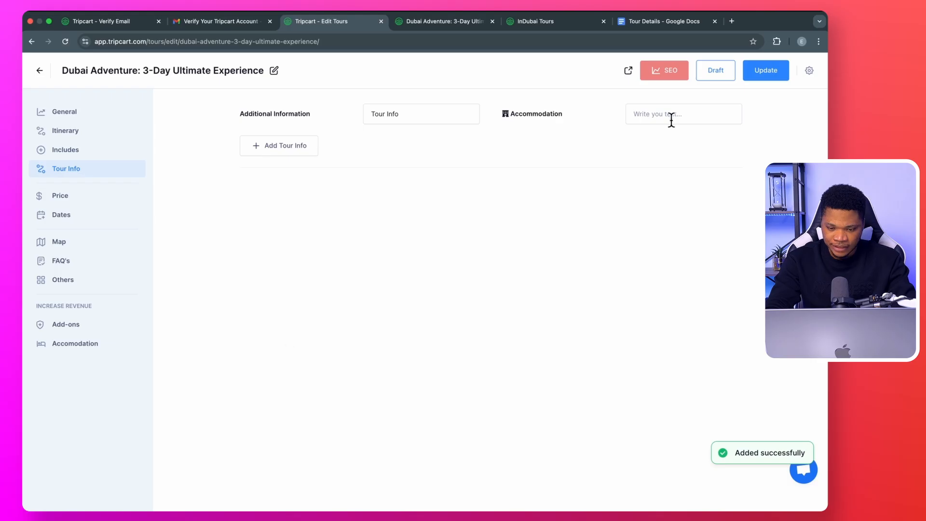
Set the Accommodation info to "4-Start Hotel", save the tour and go to its public page.
click(667, 116)
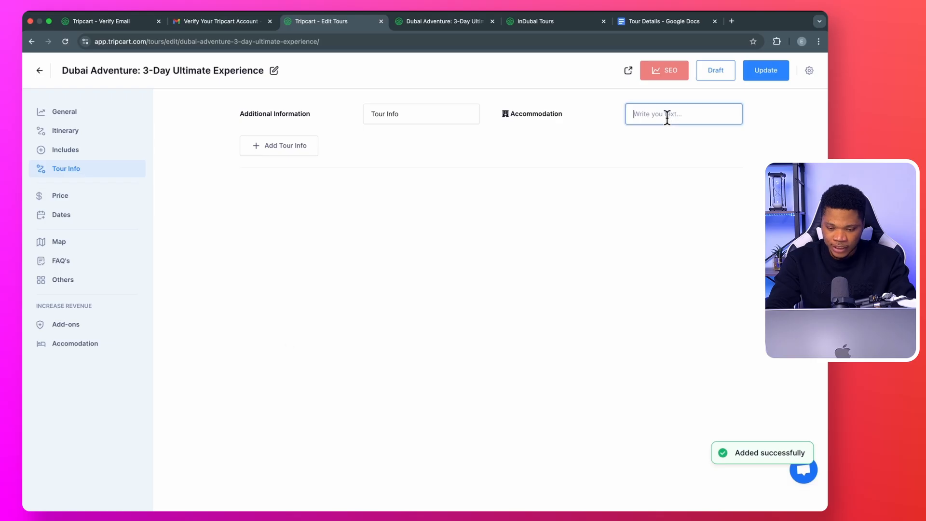
text(4-Start Ho)
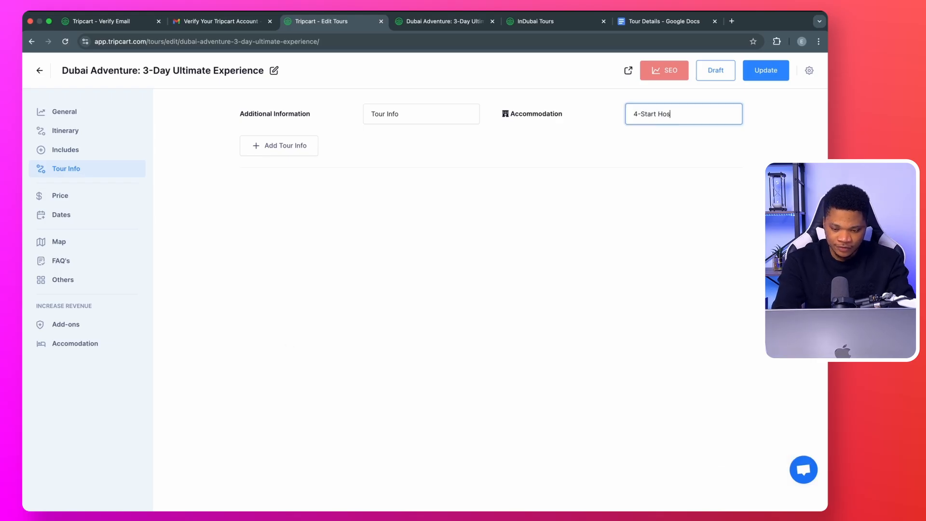
text(tel)
click(764, 74)
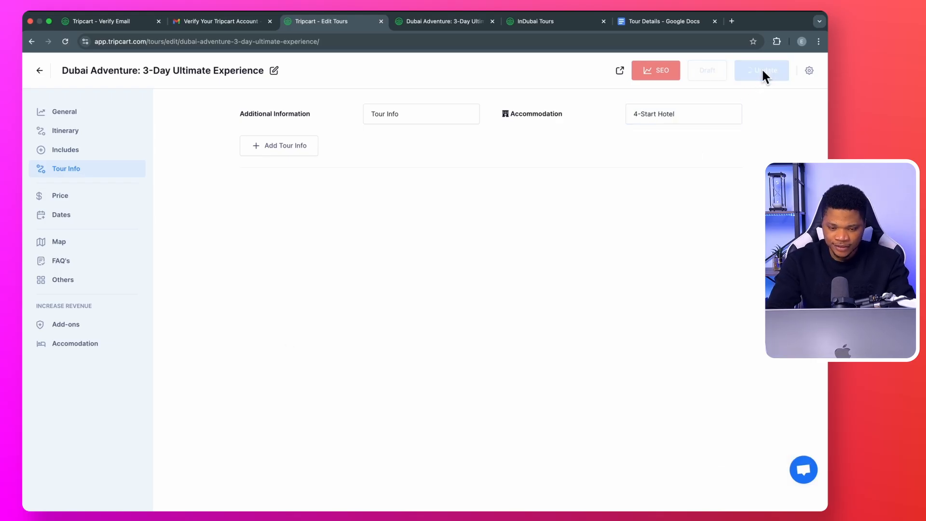
click(429, 22)
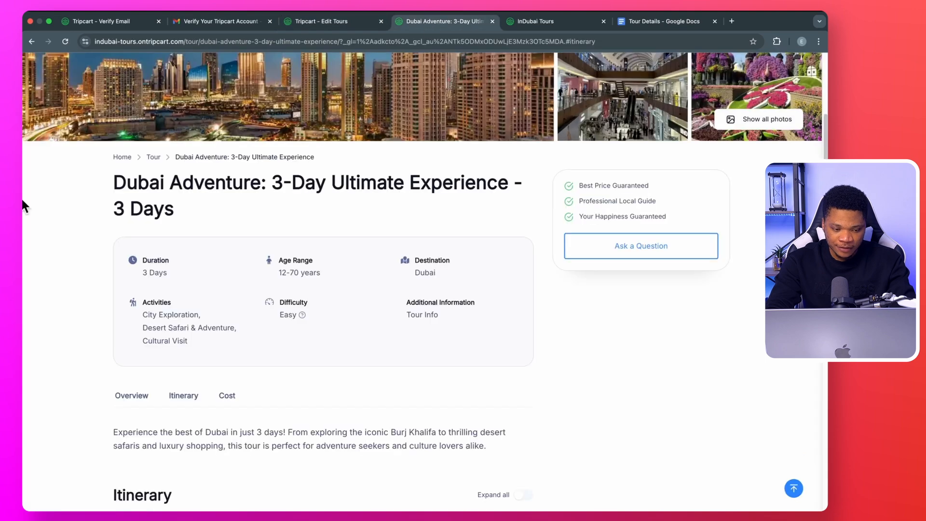
Reload the public tour page to check the Accommodation info, and return to the tour editor.
click(65, 43)
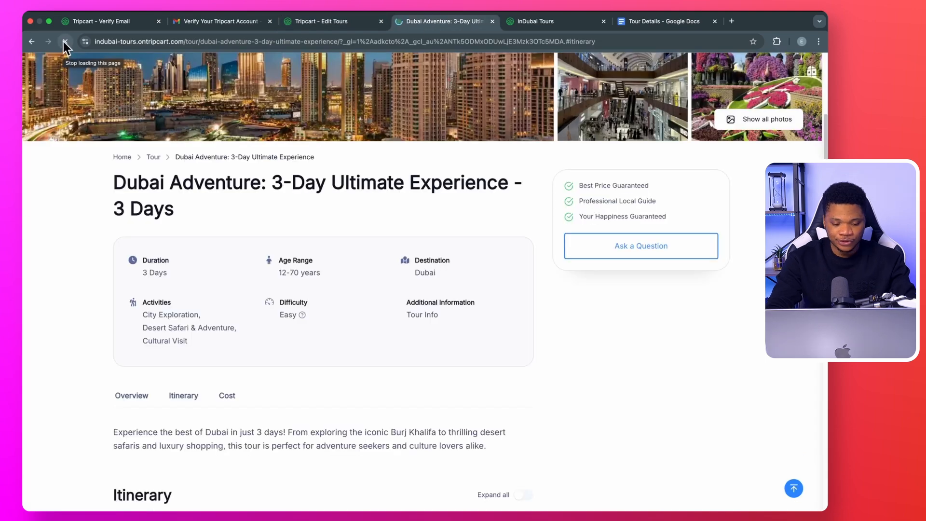
scroll(202, 307, down, 2)
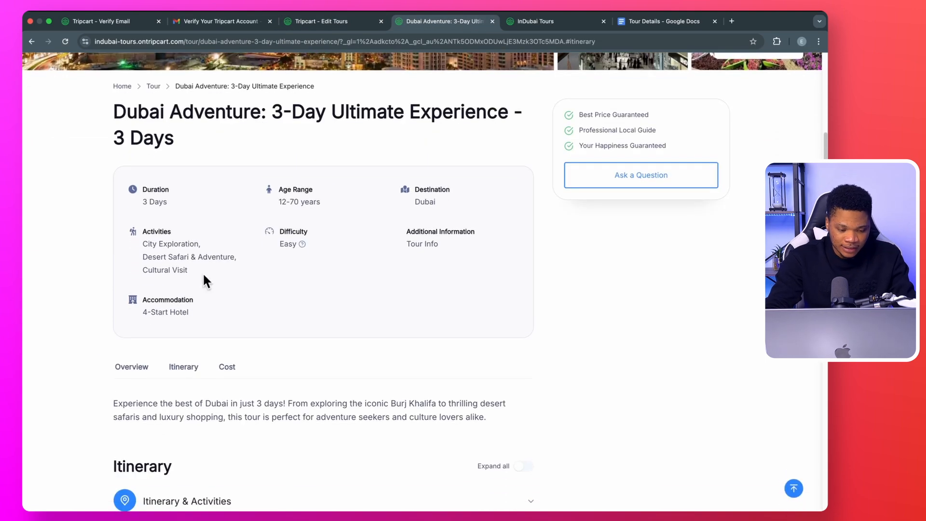
click(309, 24)
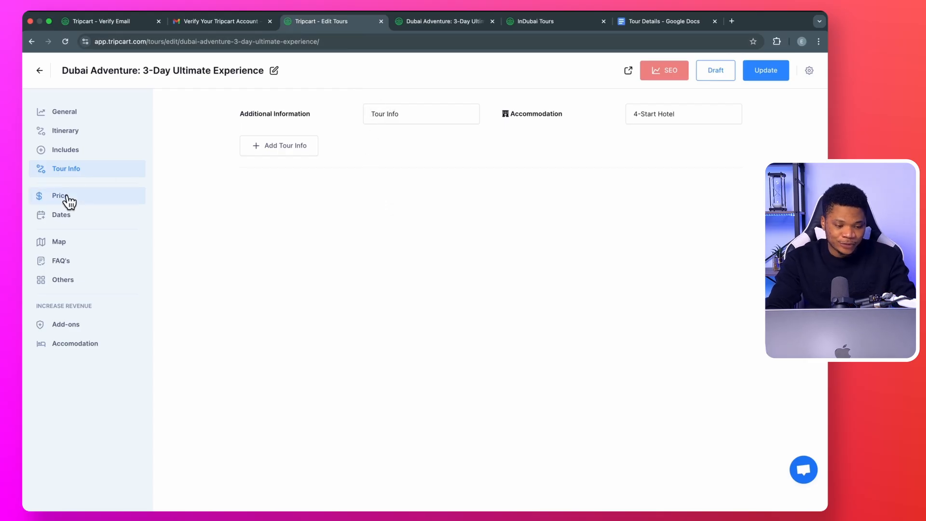
Set the tour's Adult selling price to 799 USD per person and its crossed price to 999 USD.
click(68, 200)
click(401, 135)
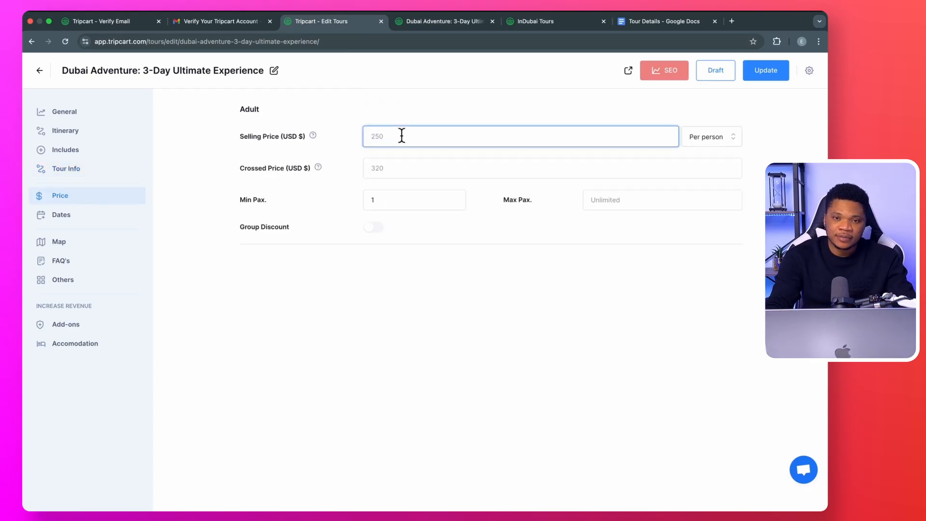
text(799)
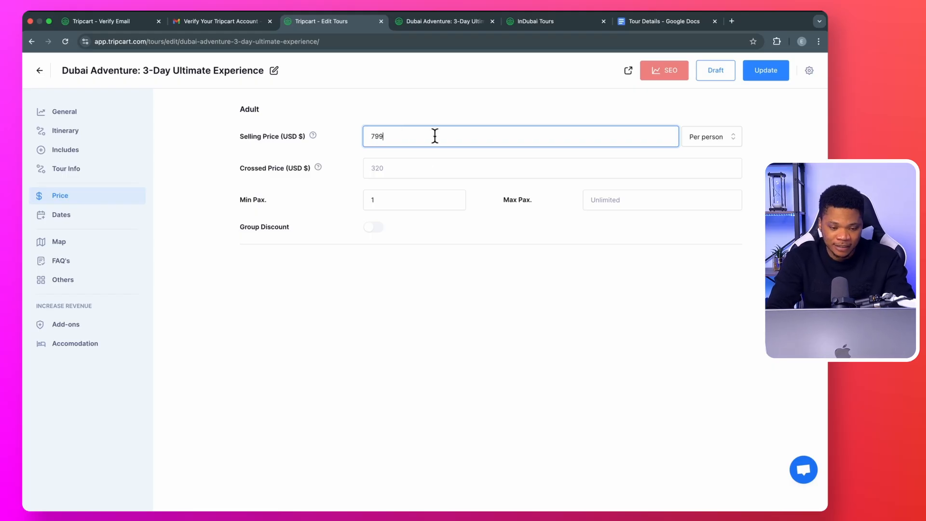
click(392, 167)
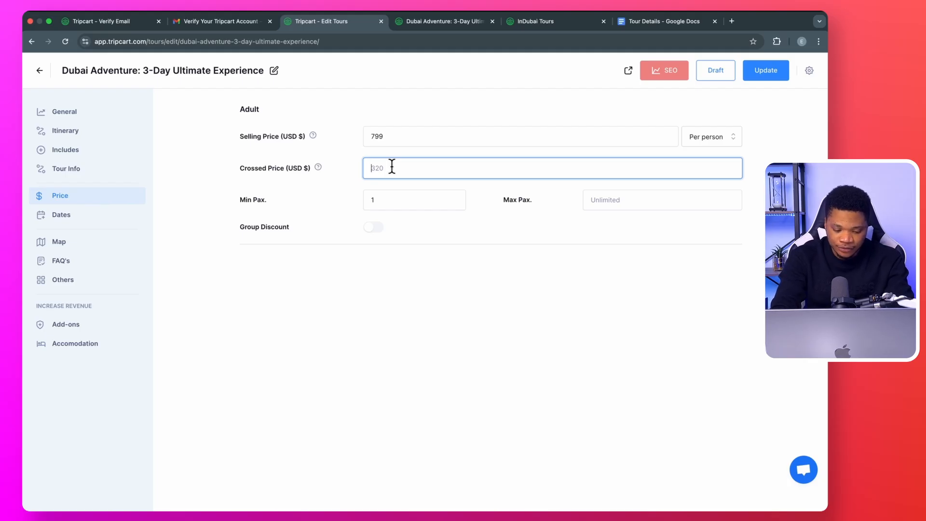
text(999)
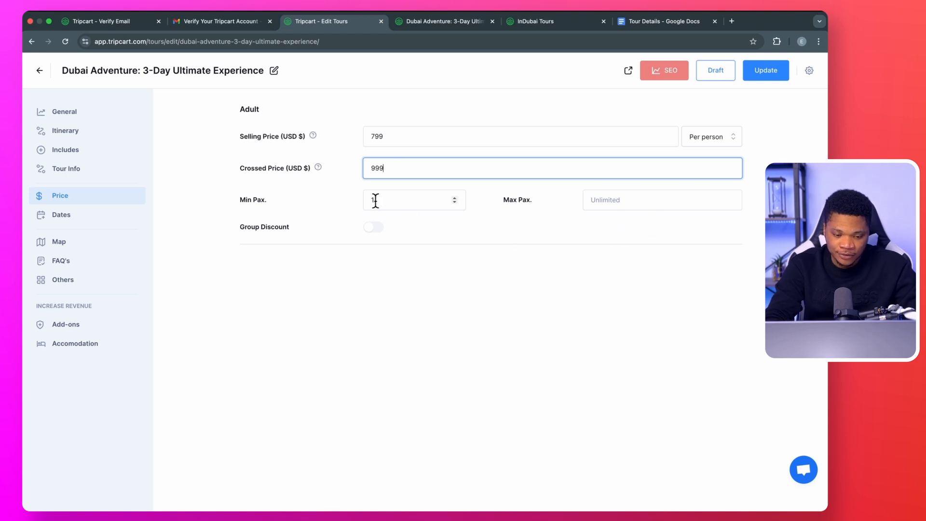
Set the Max Pax. for the Adult price to 100.
click(611, 196)
text(20)
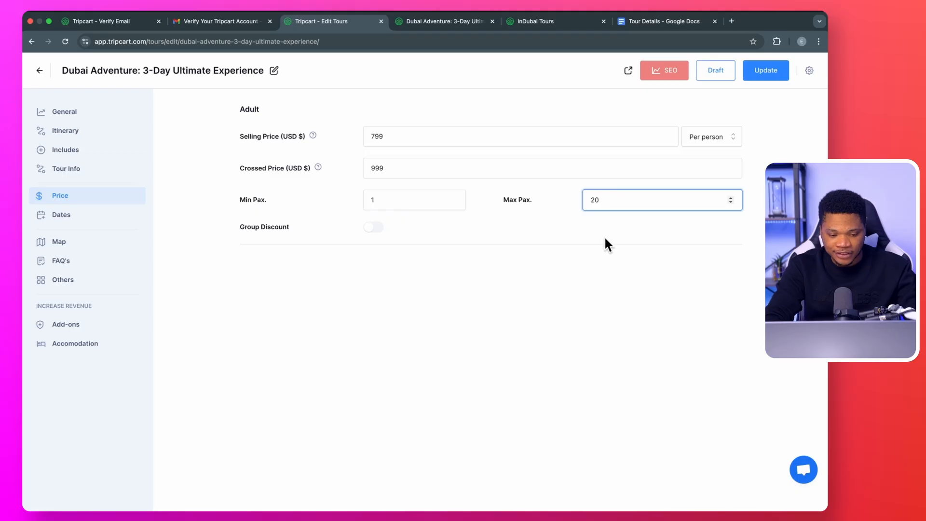
key(BackSpace)
key(BackSpace)
text(100)
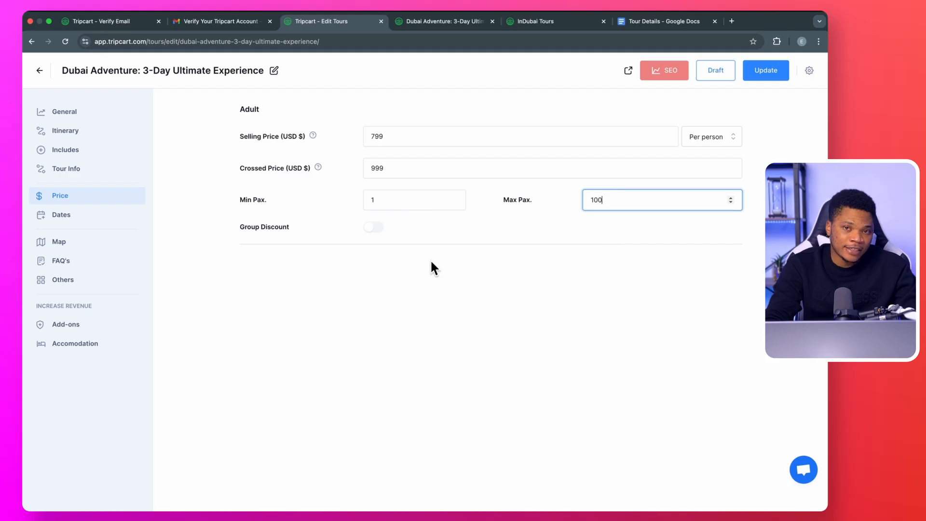
Enable the Adult group discount to view its settings, disable it again and save the tour.
click(378, 230)
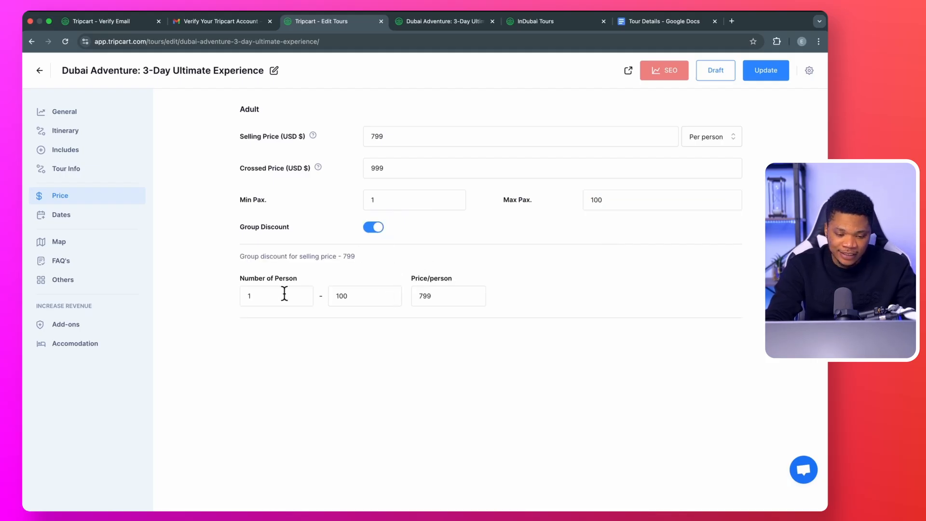
click(372, 228)
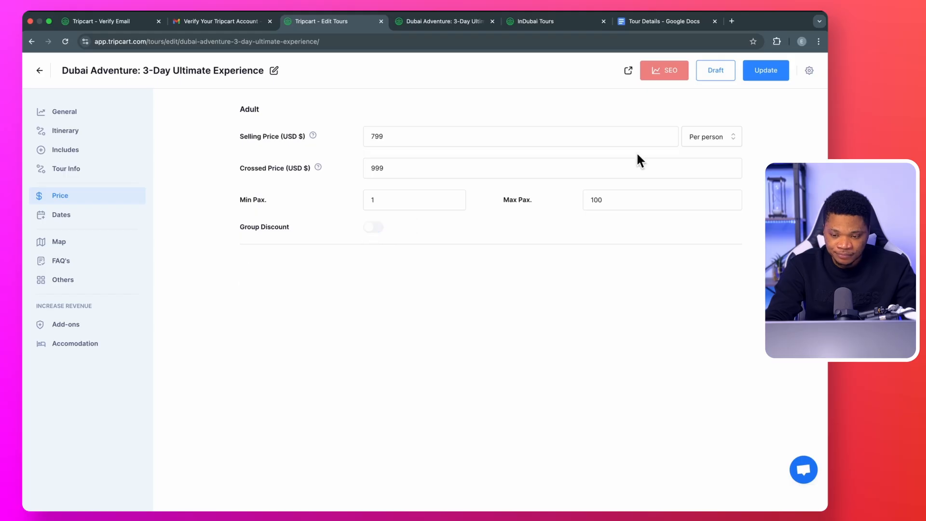
click(761, 72)
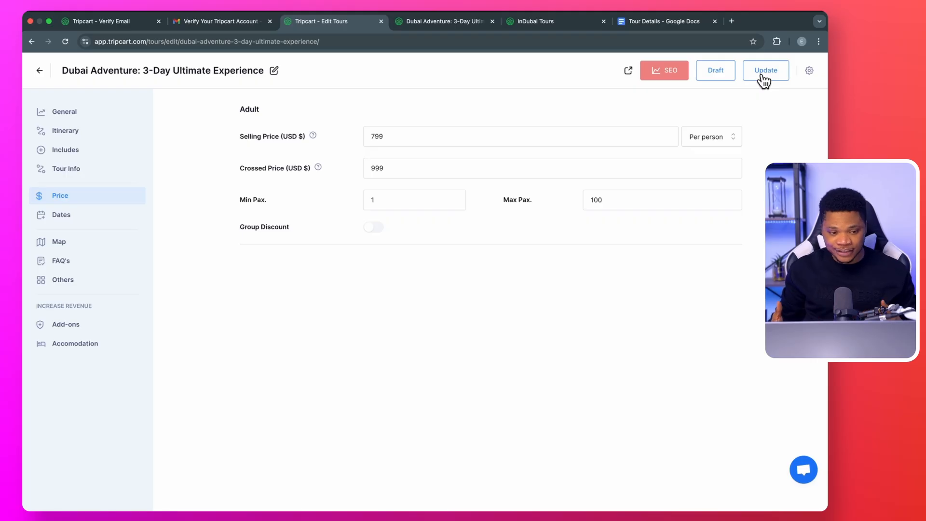
Enable the Child price category in the tour settings and discard an extra blank category row.
click(40, 74)
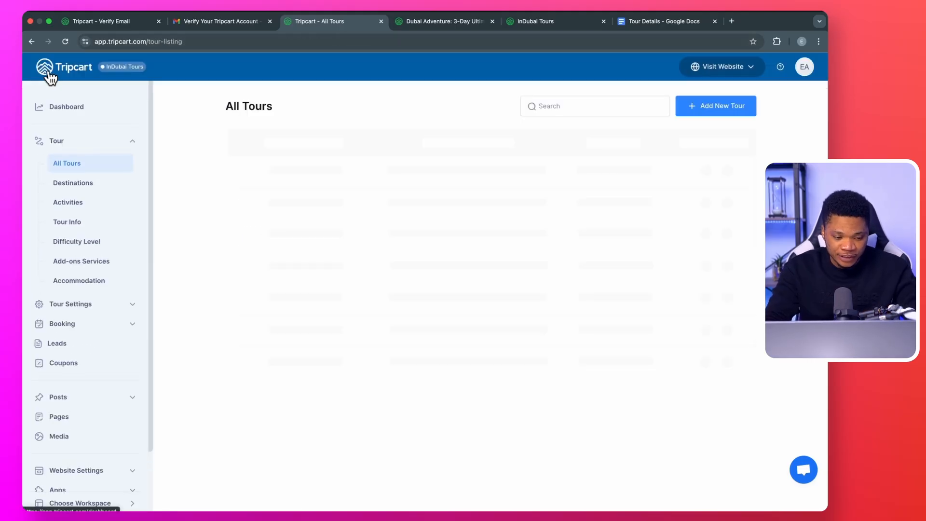
click(117, 309)
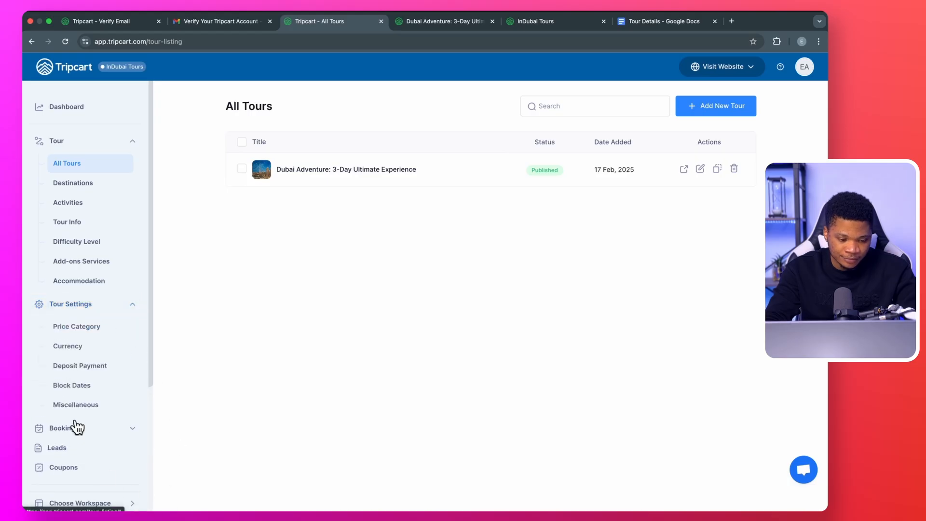
click(79, 330)
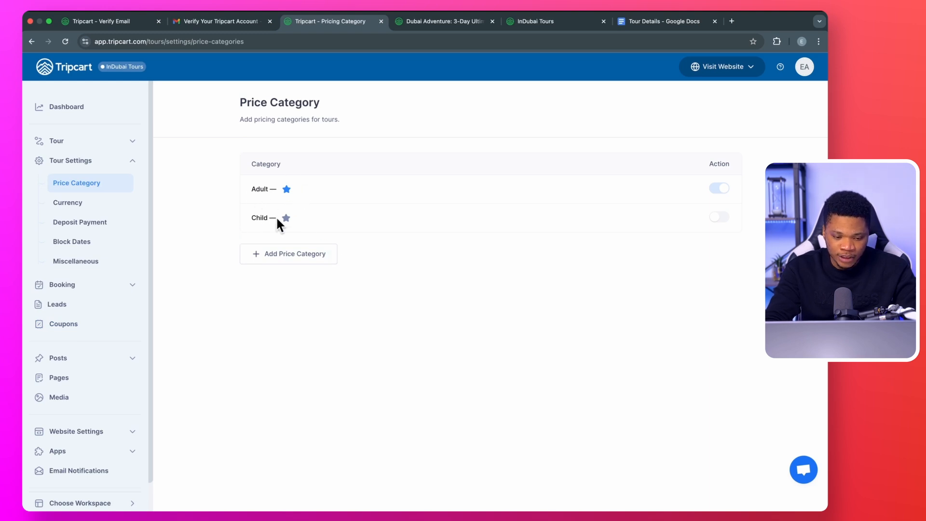
click(720, 217)
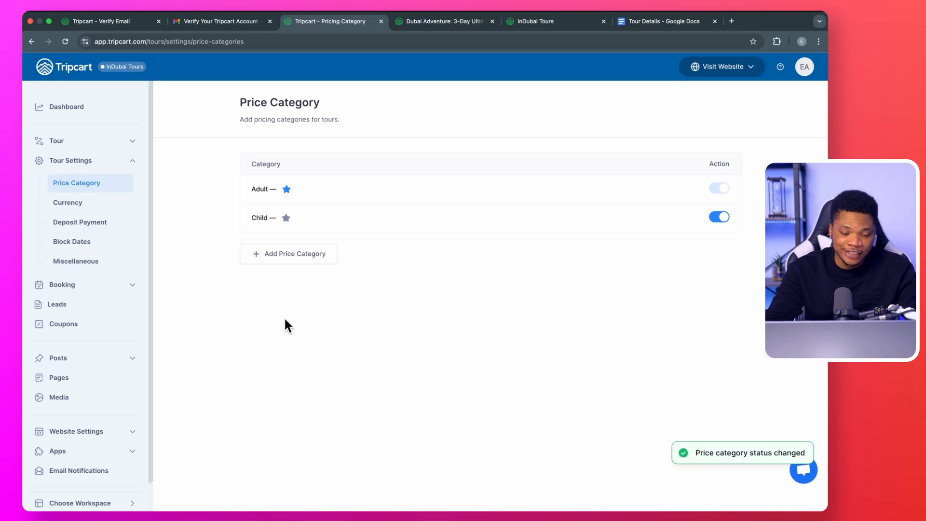
click(304, 259)
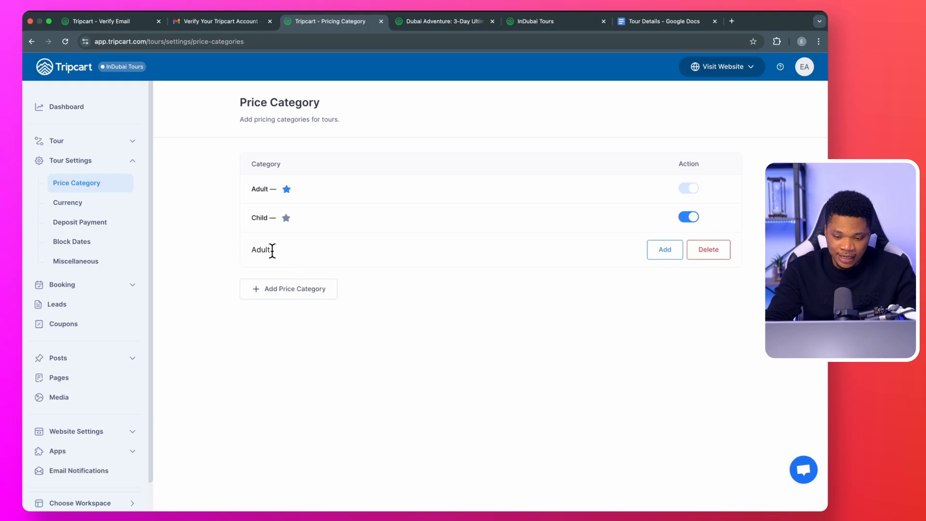
click(719, 251)
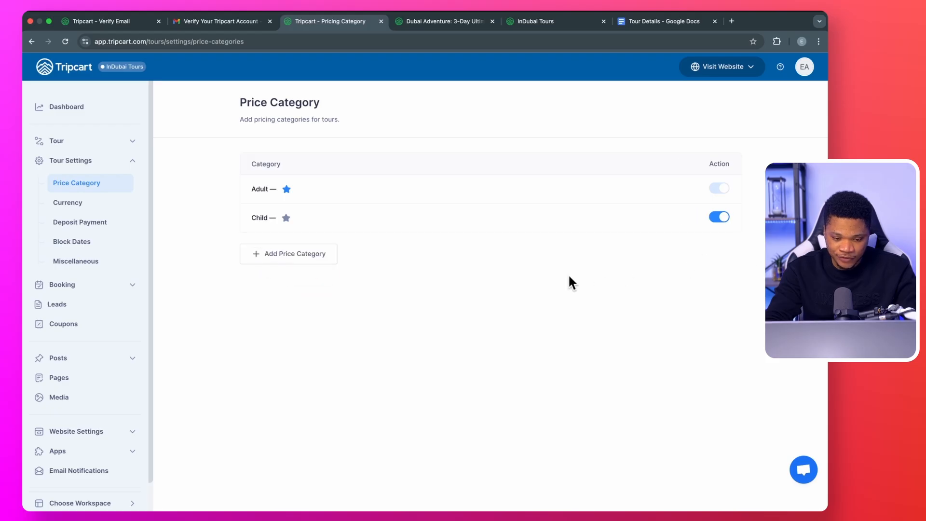
Reopen the Dubai Adventure tour and set the Child selling price to 499 USD and crossed price to 799 USD.
click(82, 143)
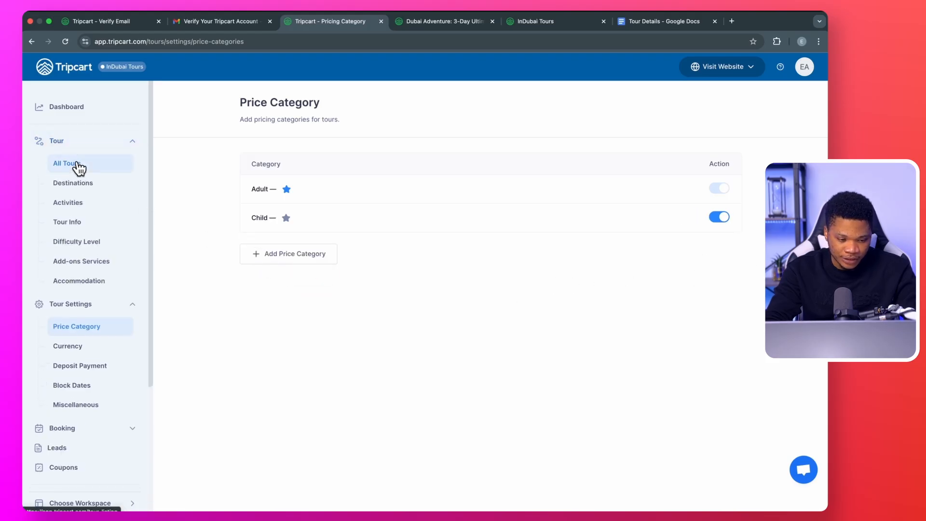
click(77, 164)
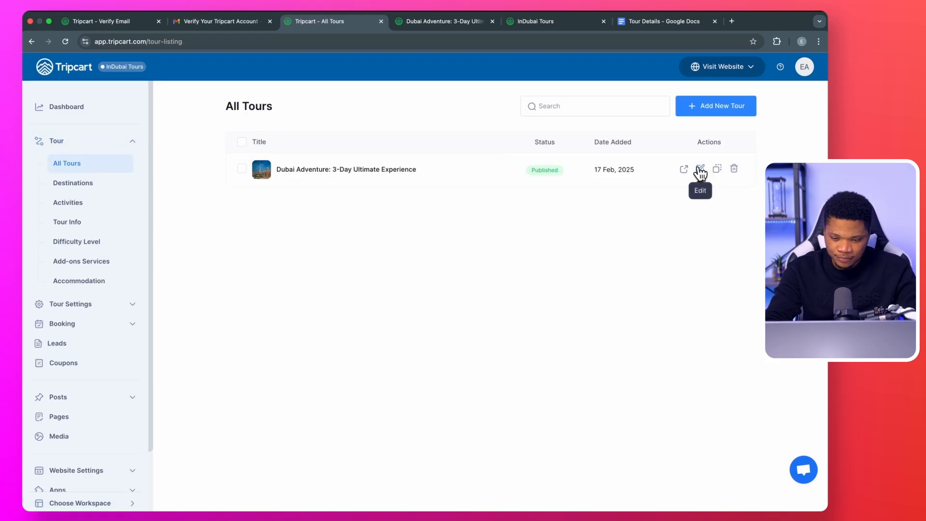
click(700, 170)
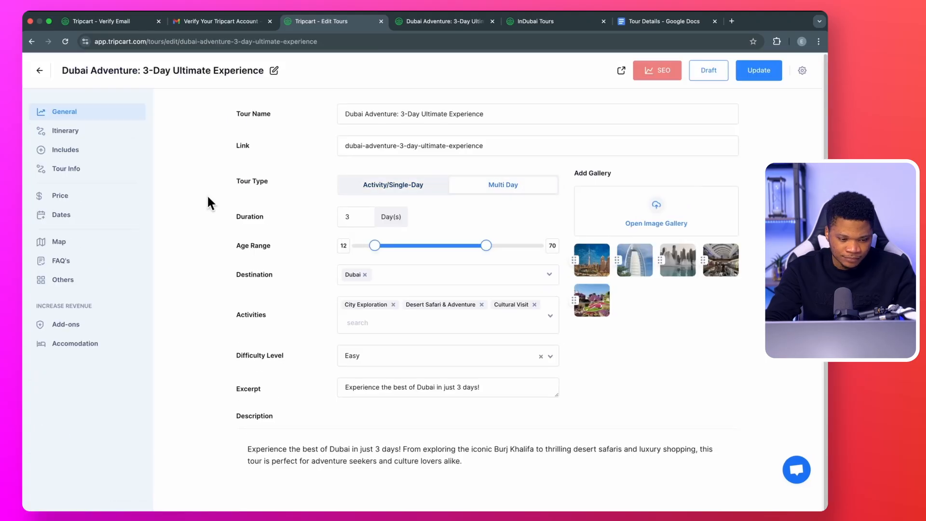
click(74, 198)
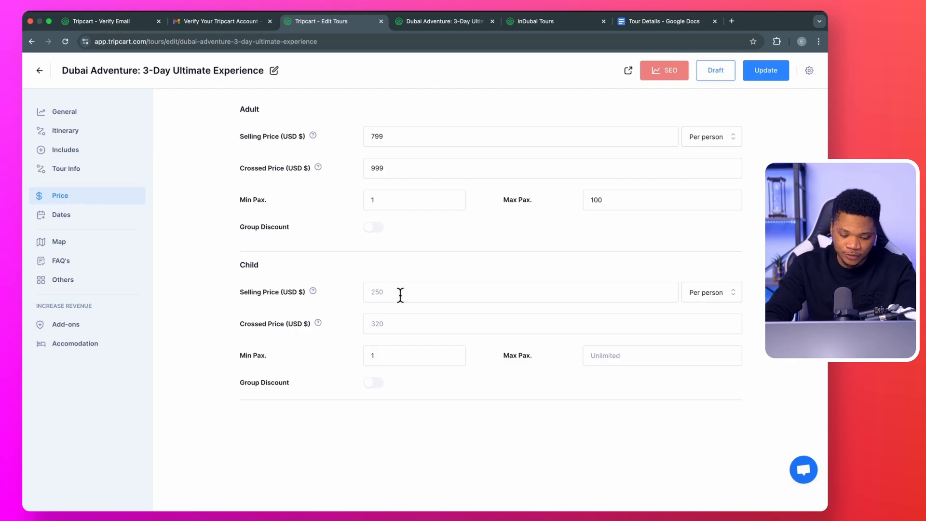
click(401, 294)
text(499)
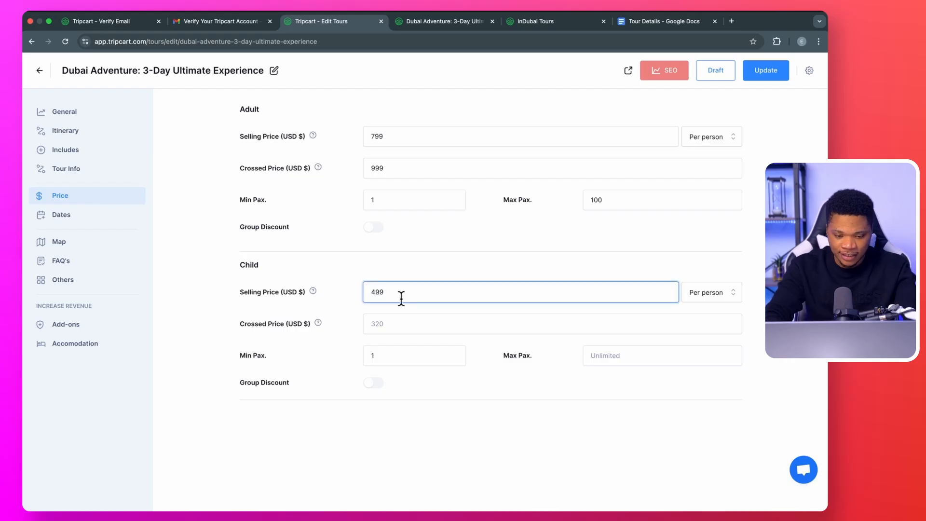
click(390, 323)
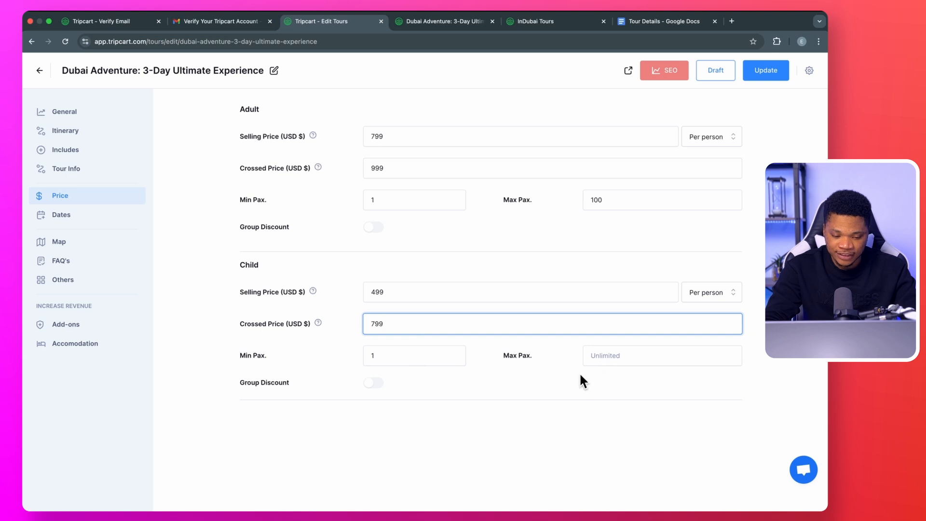
Set the Max Pax. for the Child price to 100 and save the tour.
click(606, 361)
text(100)
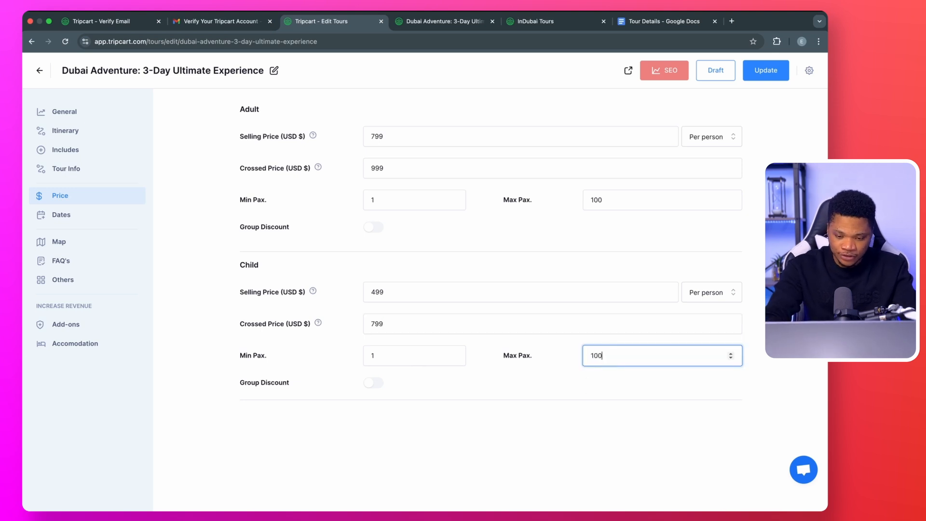
click(549, 379)
click(766, 72)
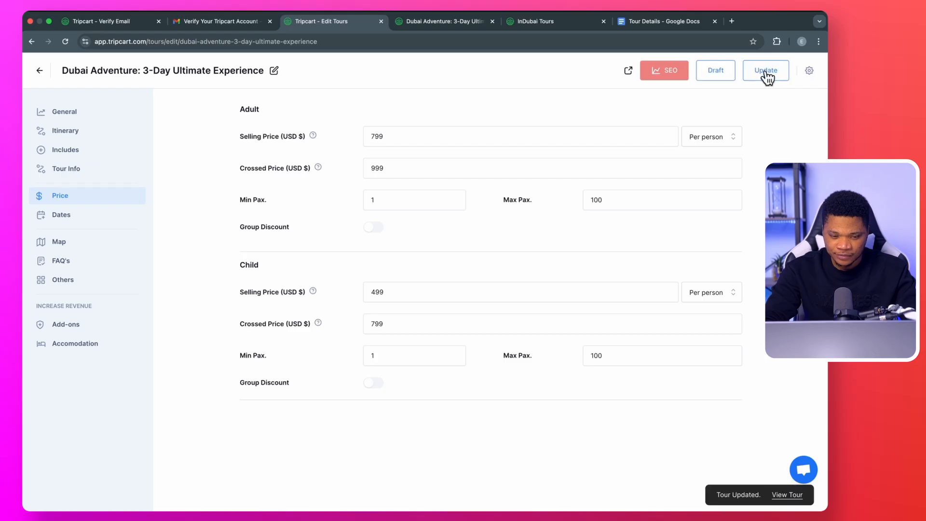
Reload the public tour page and check the price box and group size.
click(424, 27)
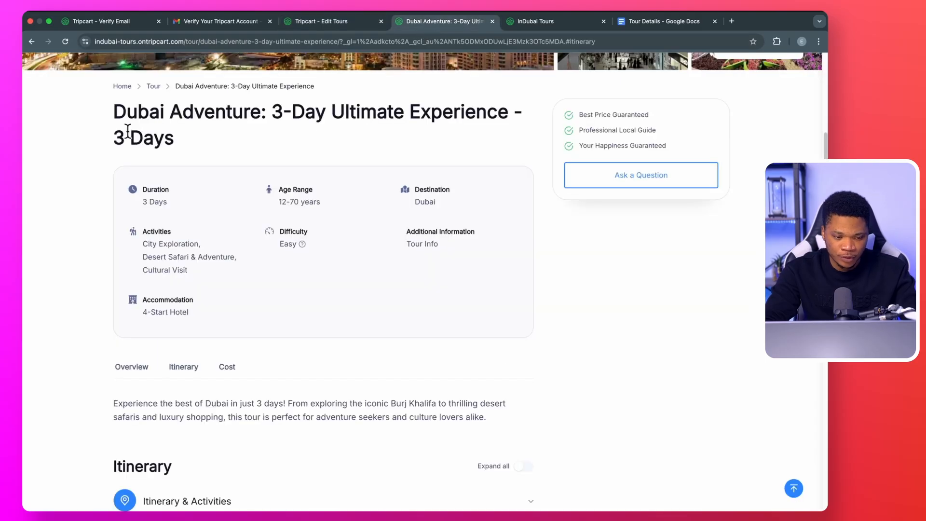
click(66, 42)
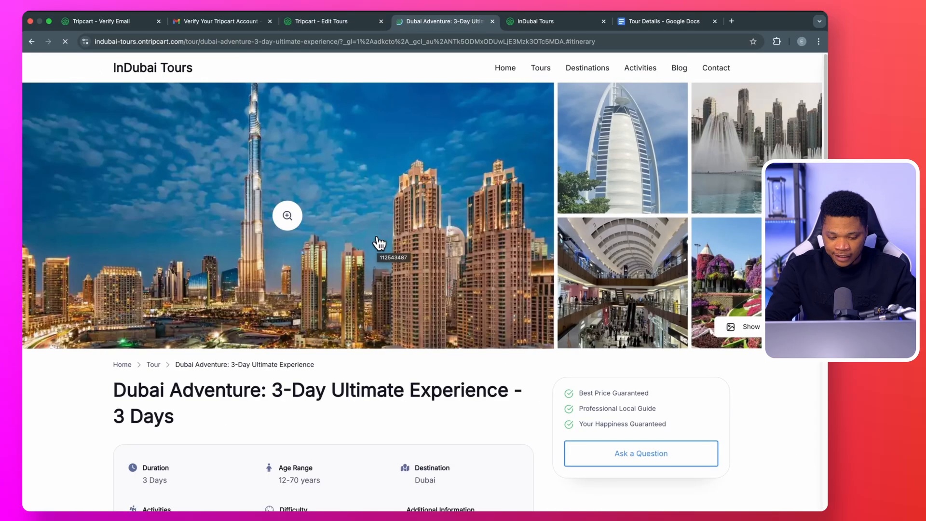
scroll(611, 293, down, 3)
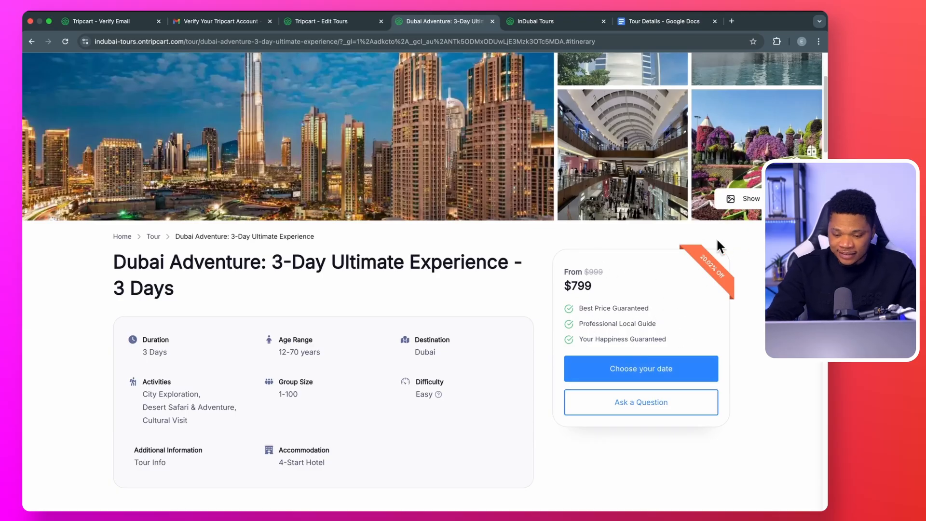
scroll(658, 328, down, 1)
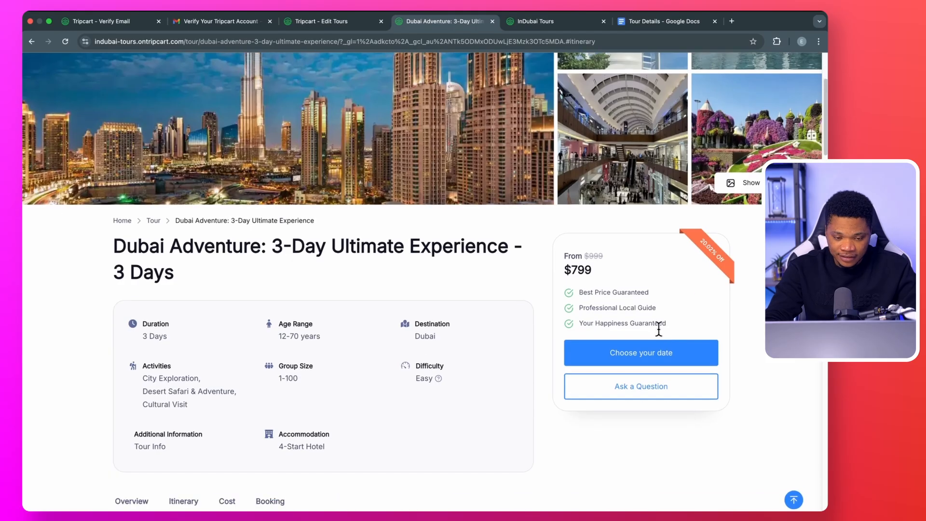
Set the Cut Off Time in the tour's date settings to 3 days.
click(328, 27)
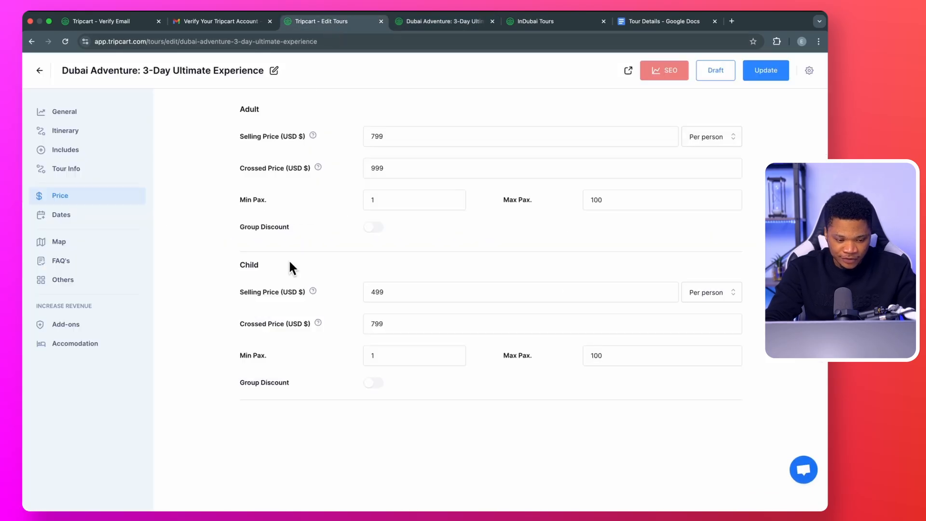
click(65, 215)
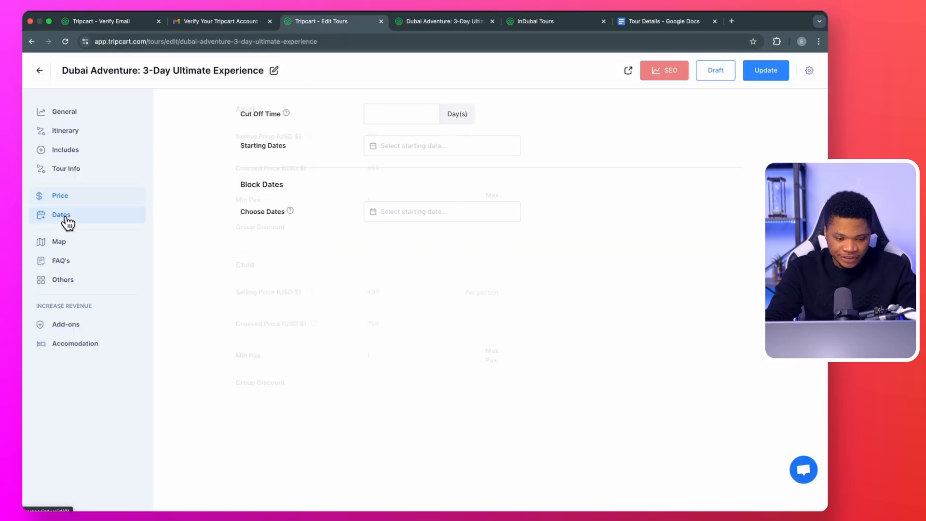
mouse_move(286, 115)
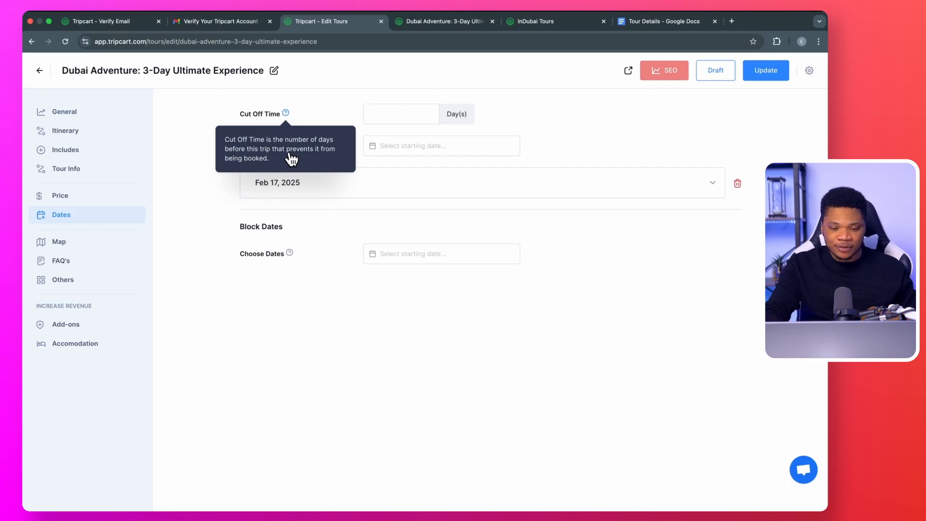
click(370, 111)
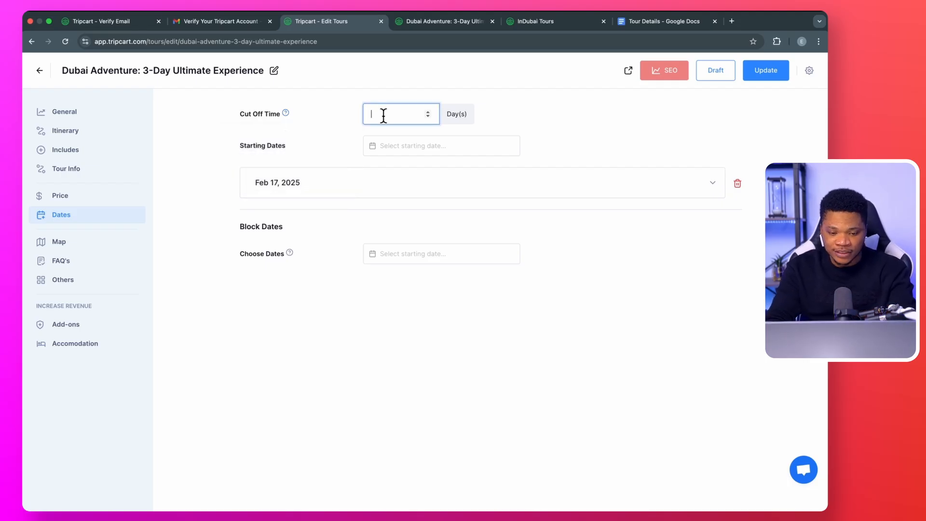
text(3)
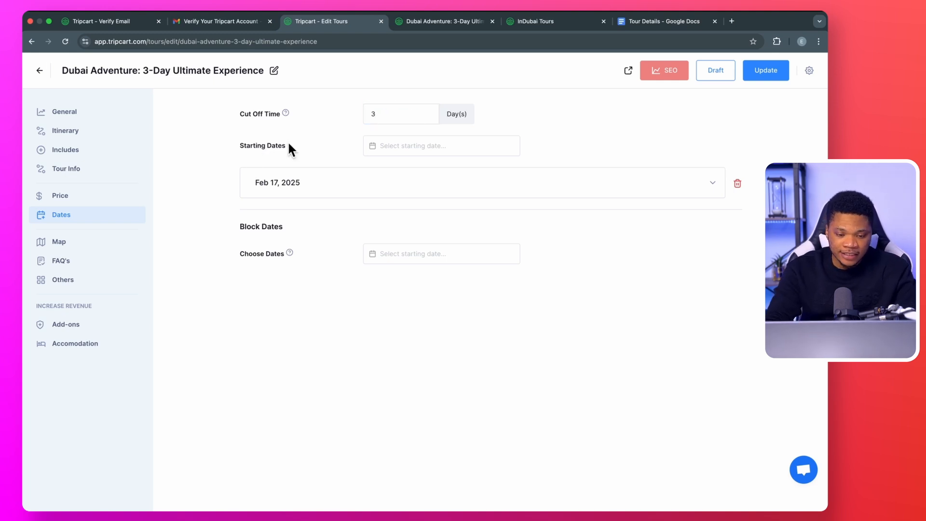
Set the tour's starting date to 2025-02-17, leave Block Dates empty, and update the tour.
click(379, 151)
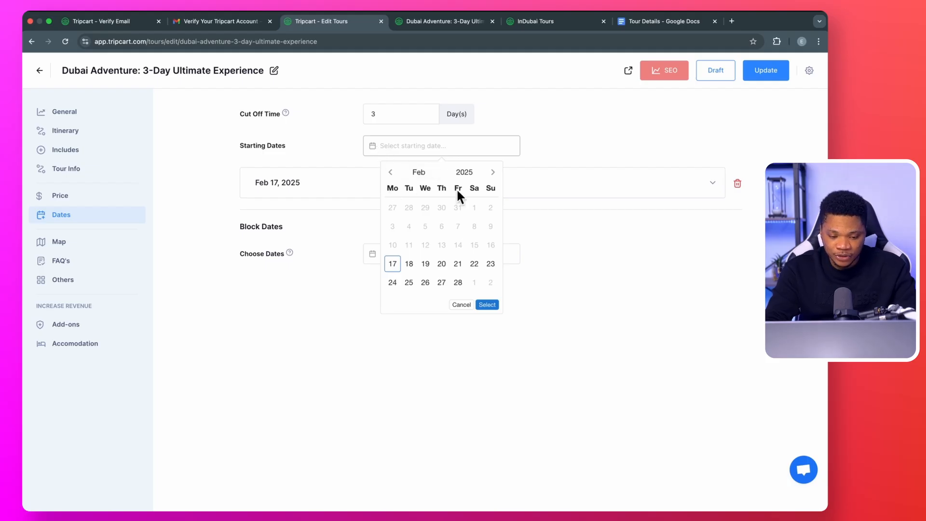
click(393, 265)
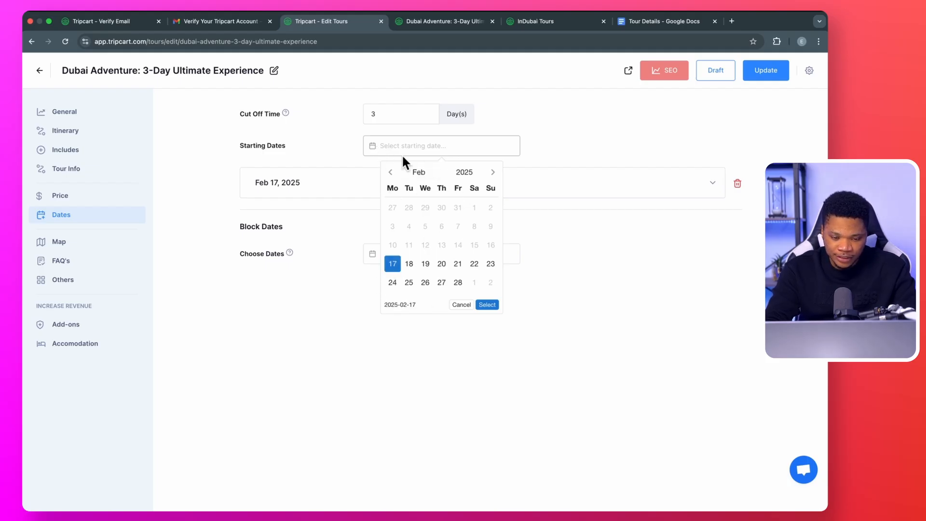
click(488, 305)
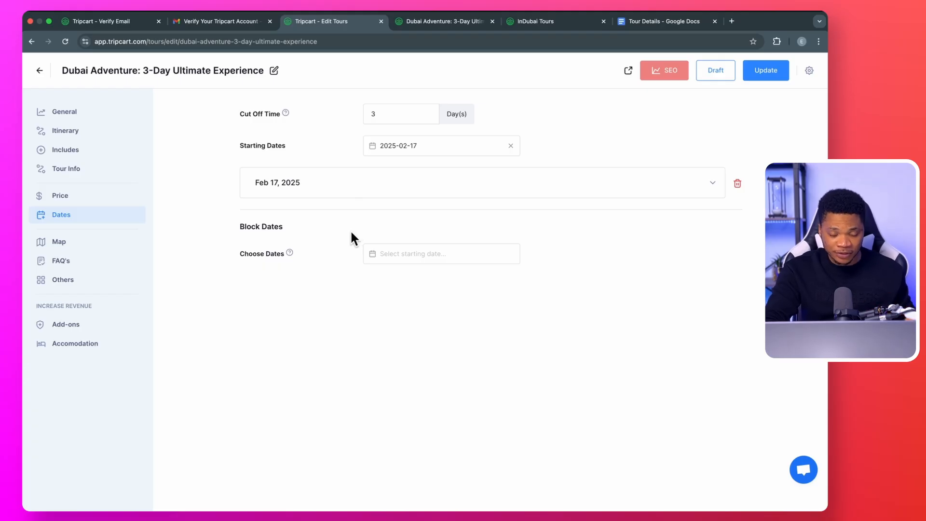
click(414, 258)
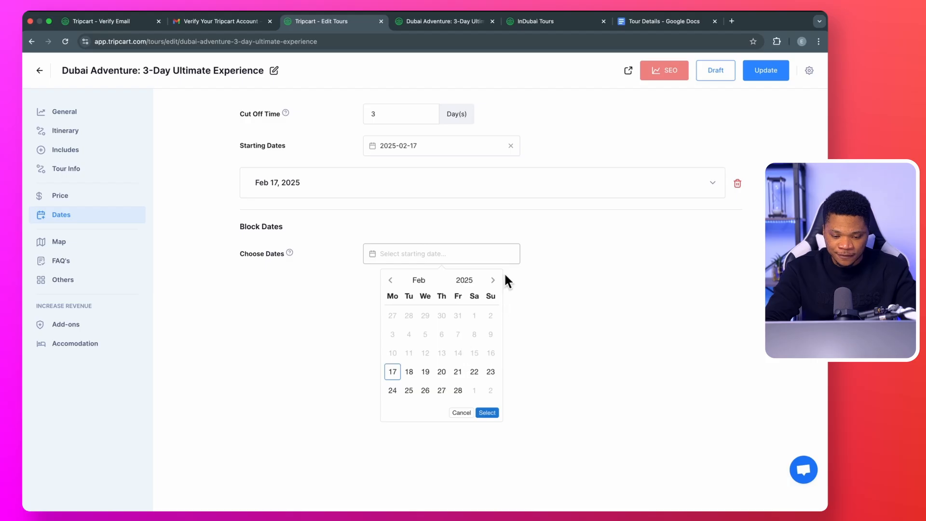
click(566, 278)
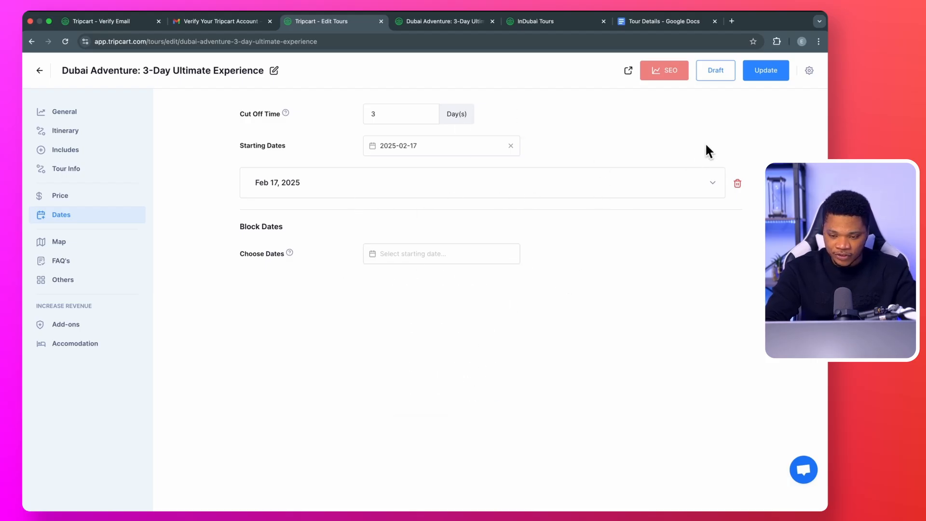
click(763, 70)
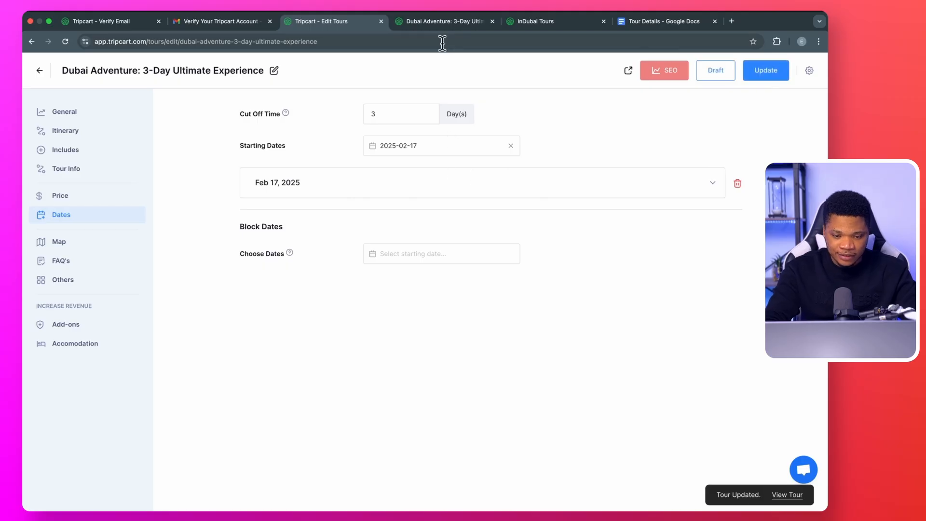
Check the bookable months and departure dates in the Booking section of the public tour page.
click(438, 25)
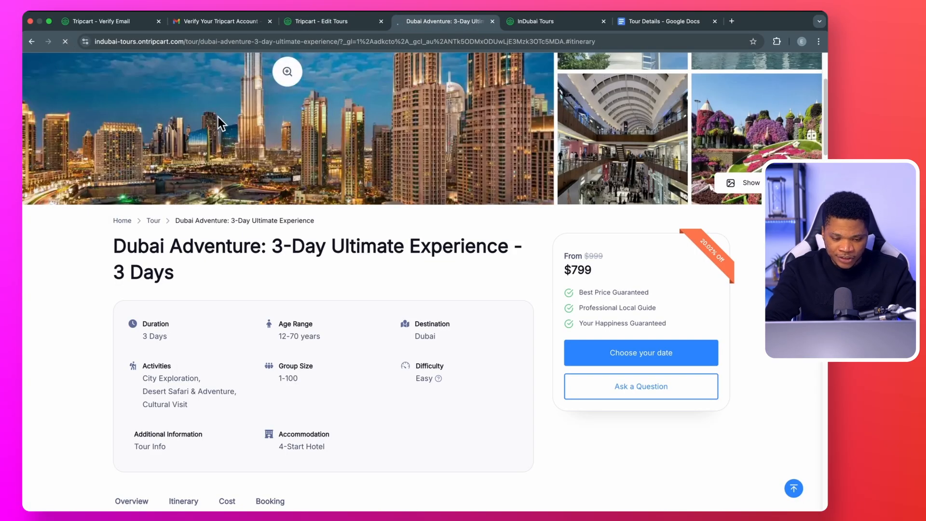
scroll(463, 338, down, 5)
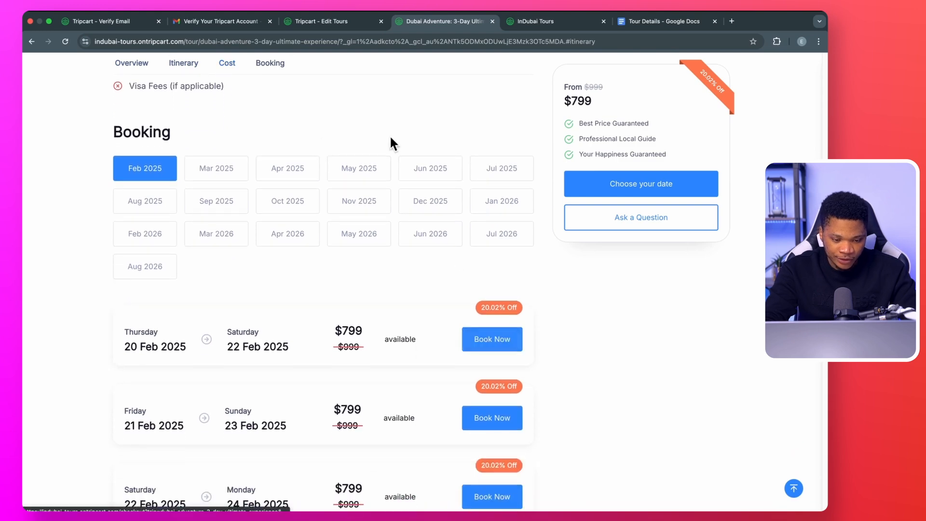
scroll(513, 425, down, 15)
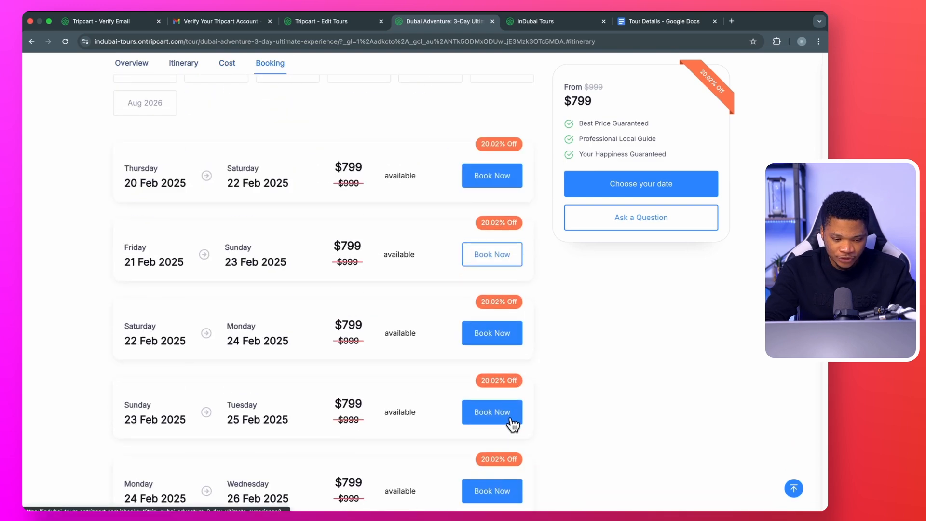
scroll(401, 362, up, 10)
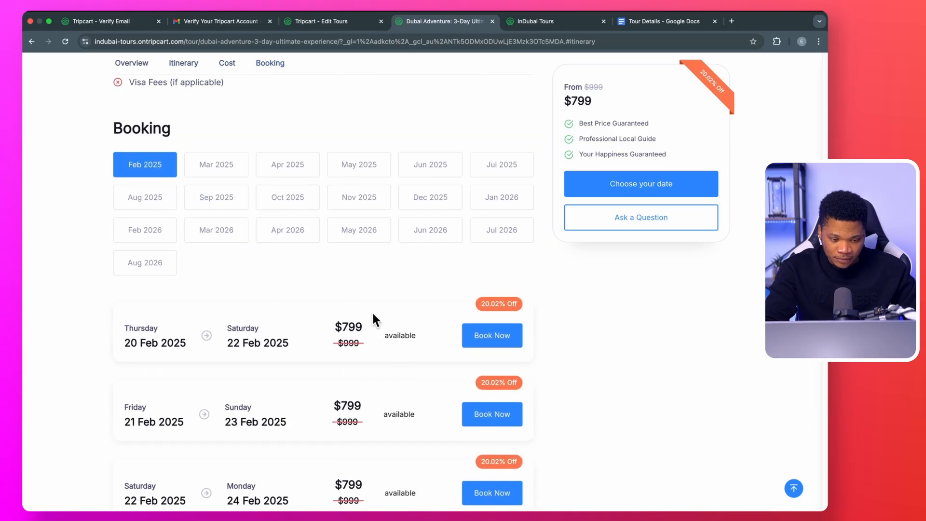
scroll(370, 314, up, 1)
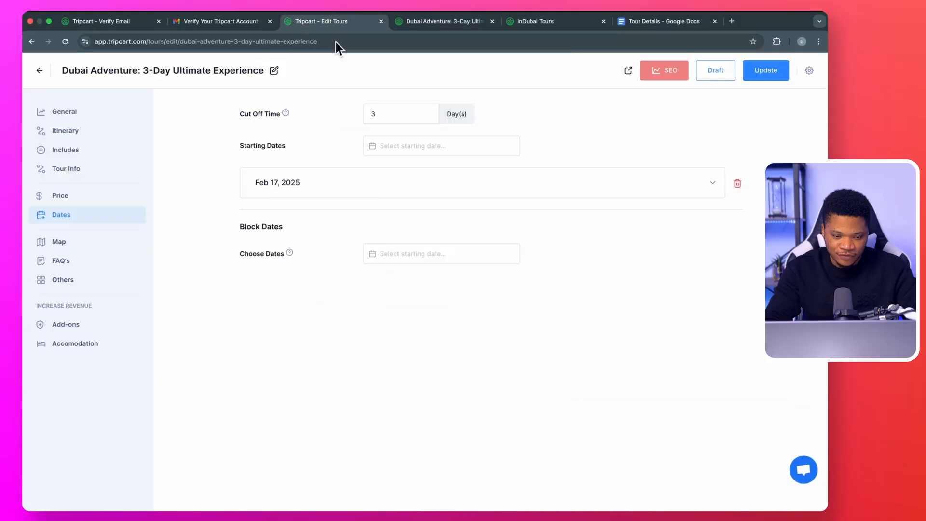
Expand the Feb 17, 2025 starting date in the tour editor and switch its Repeat option off and back on.
click(418, 182)
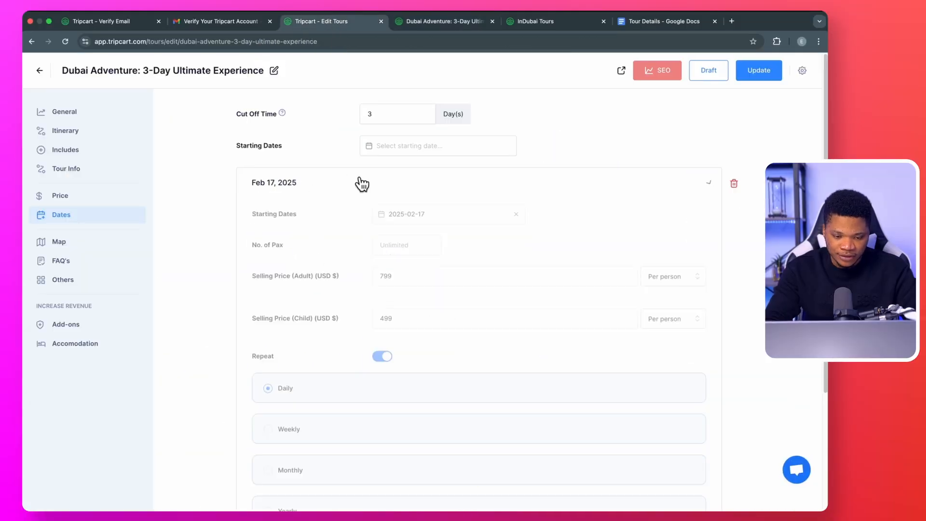
scroll(450, 309, down, 2)
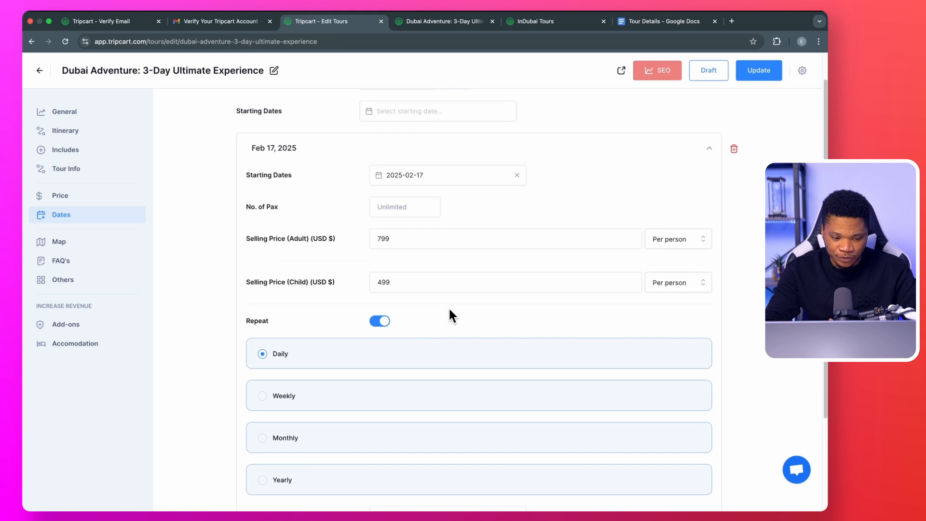
scroll(449, 307, down, 2)
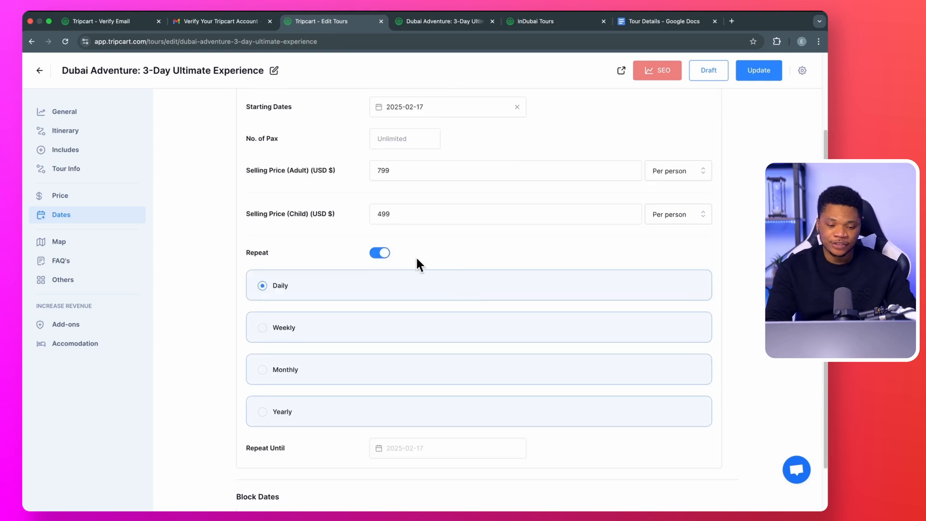
click(380, 252)
click(383, 355)
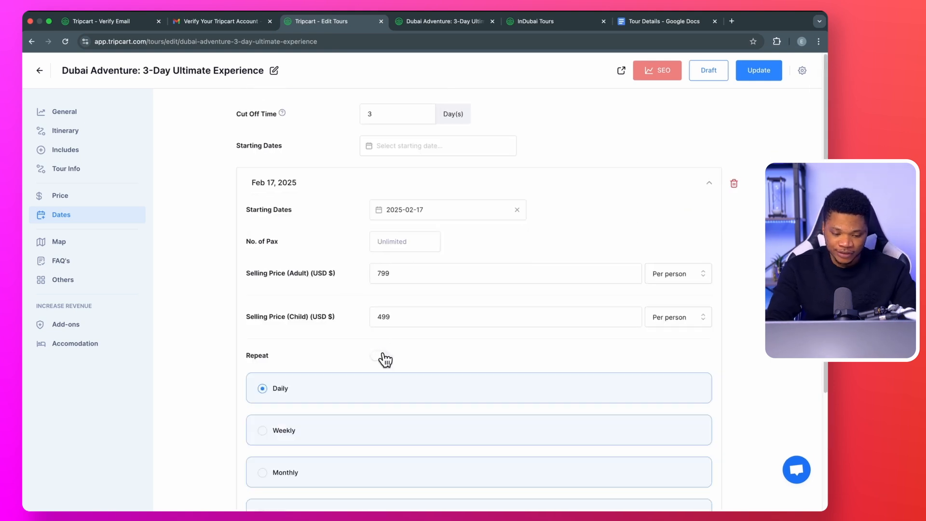
scroll(390, 386, down, 5)
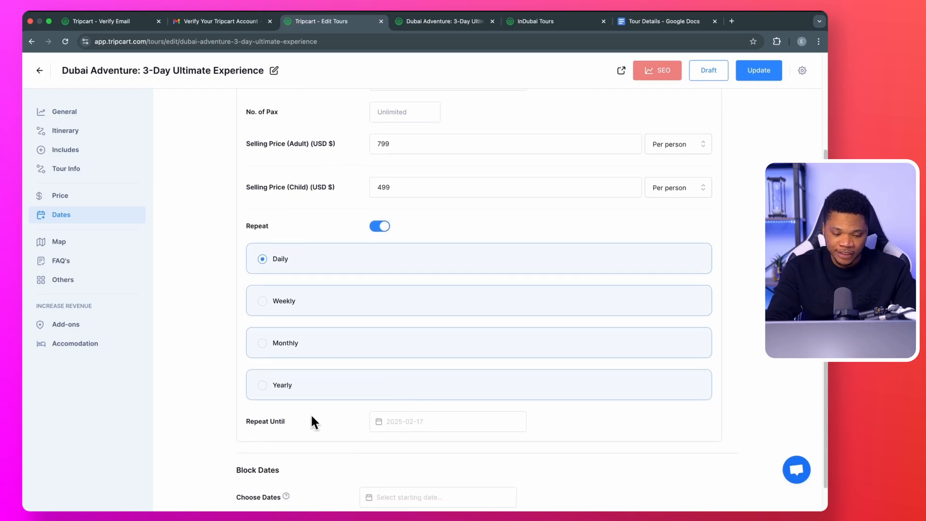
Set Repeat Until for the daily departures to 2025-03-31 and update the tour.
click(391, 429)
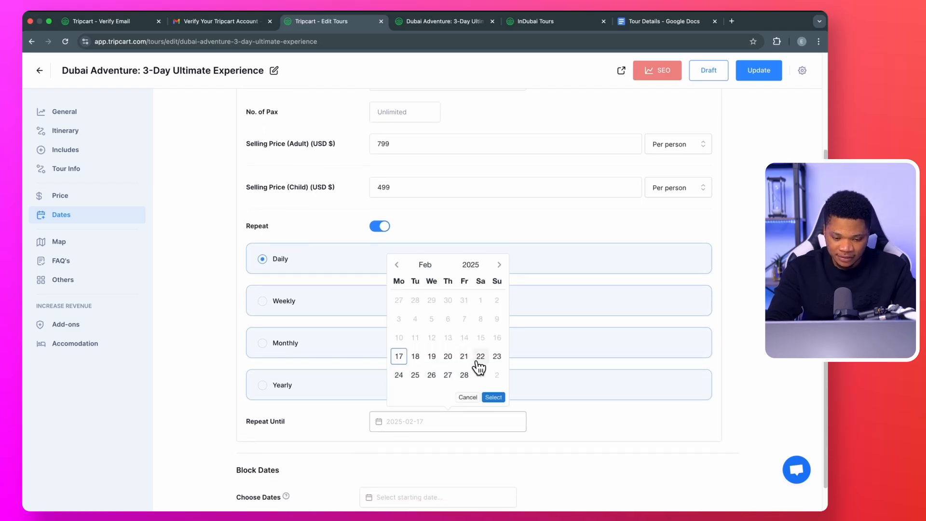
click(500, 265)
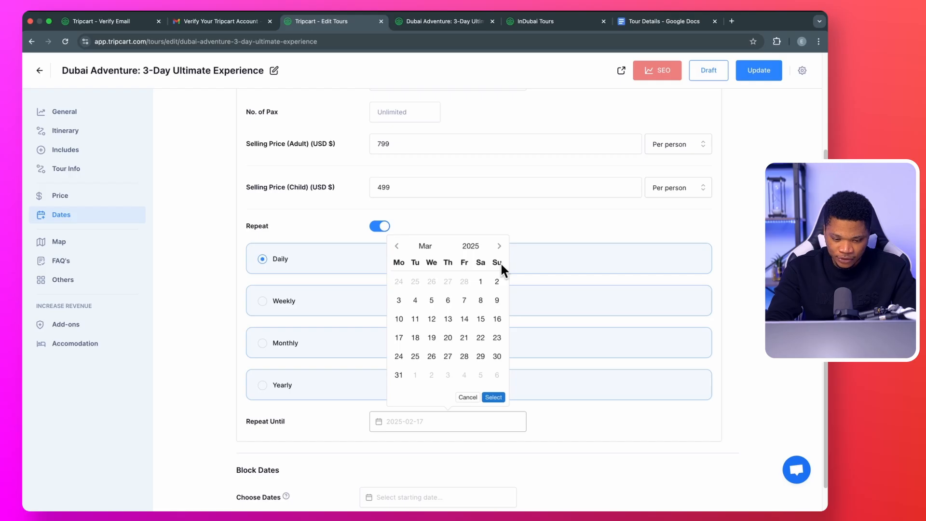
click(400, 376)
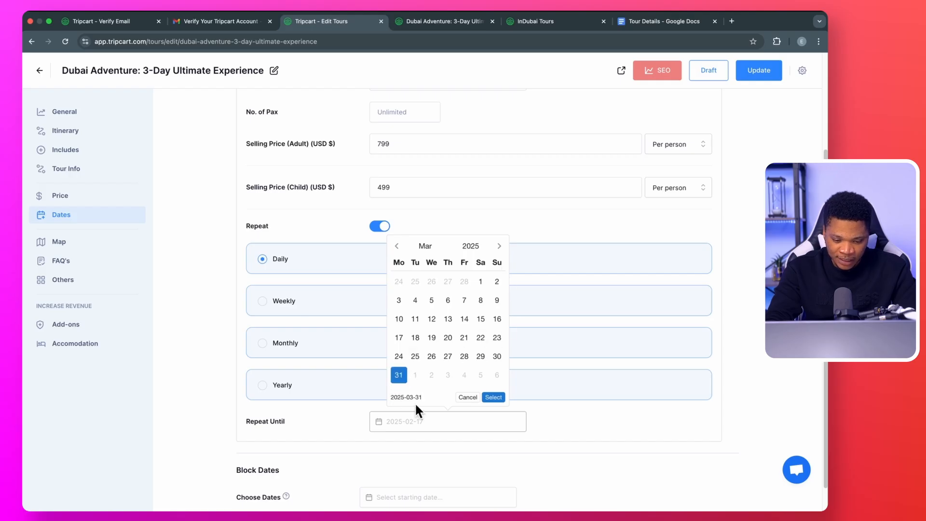
click(498, 396)
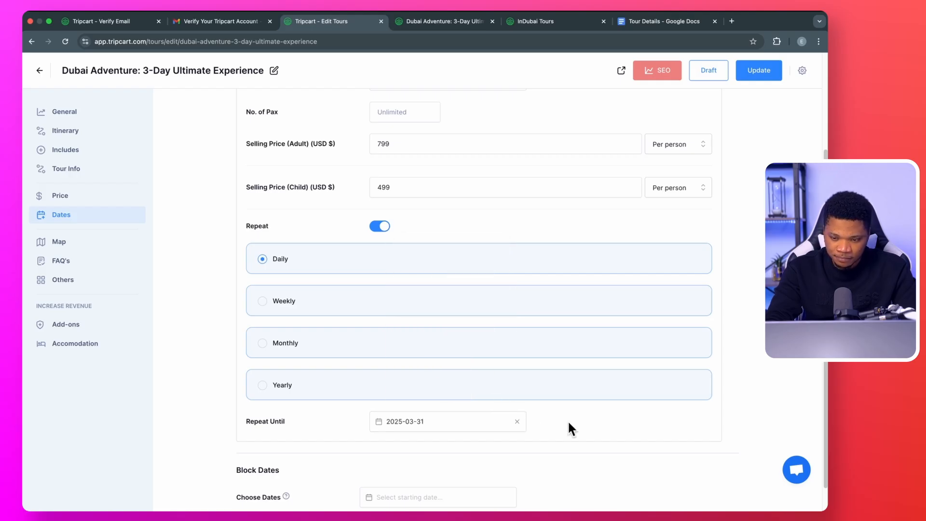
click(756, 70)
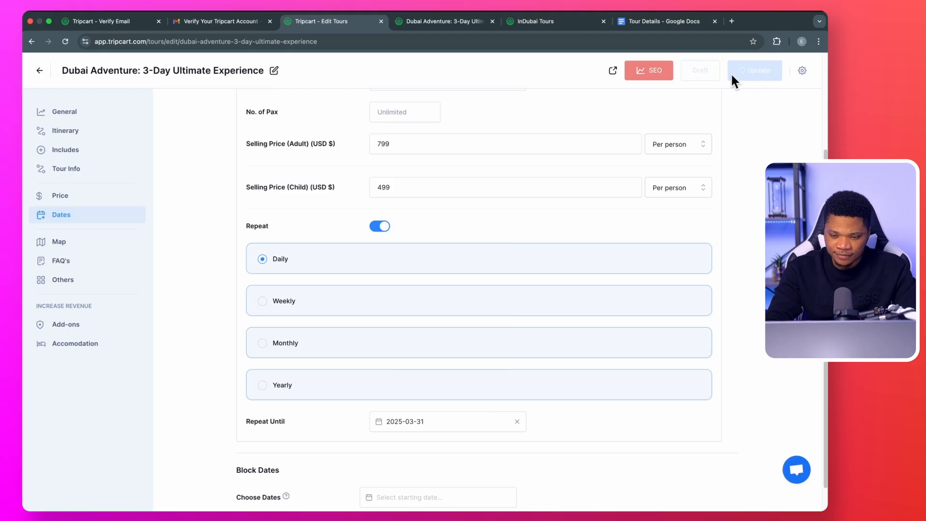
Check the Booking section's months on the public tour page, and return to the tour's date settings.
click(417, 25)
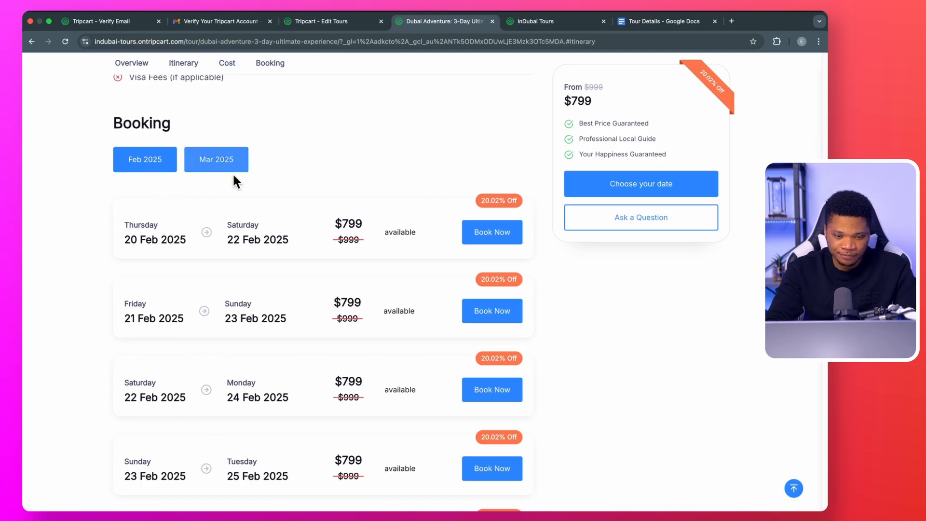
scroll(197, 299, up, 4)
click(311, 20)
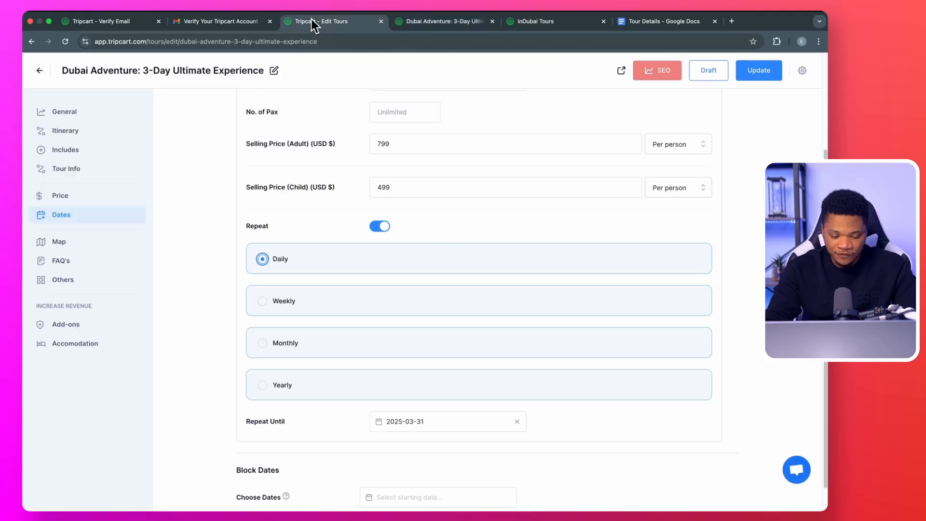
Try the Weekly, Monthly and Yearly repeat options, then reselect Daily and update the tour.
click(312, 298)
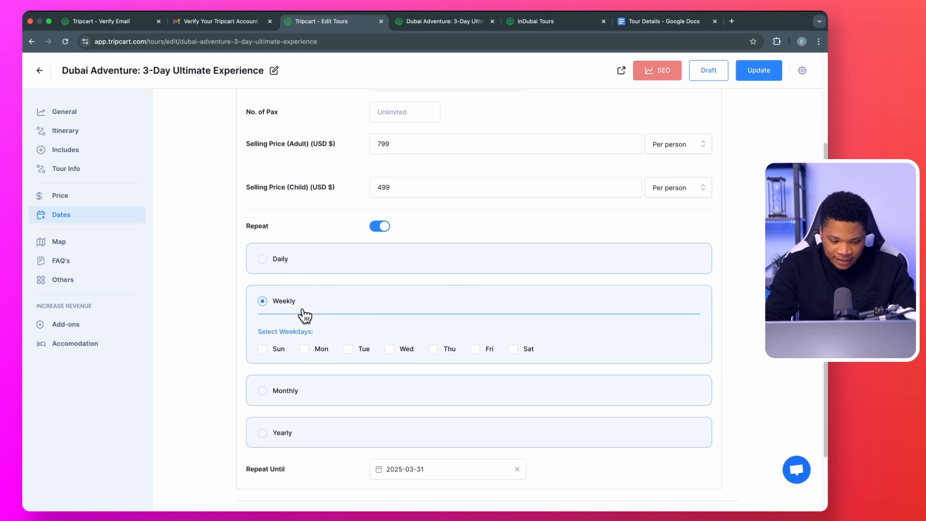
click(300, 392)
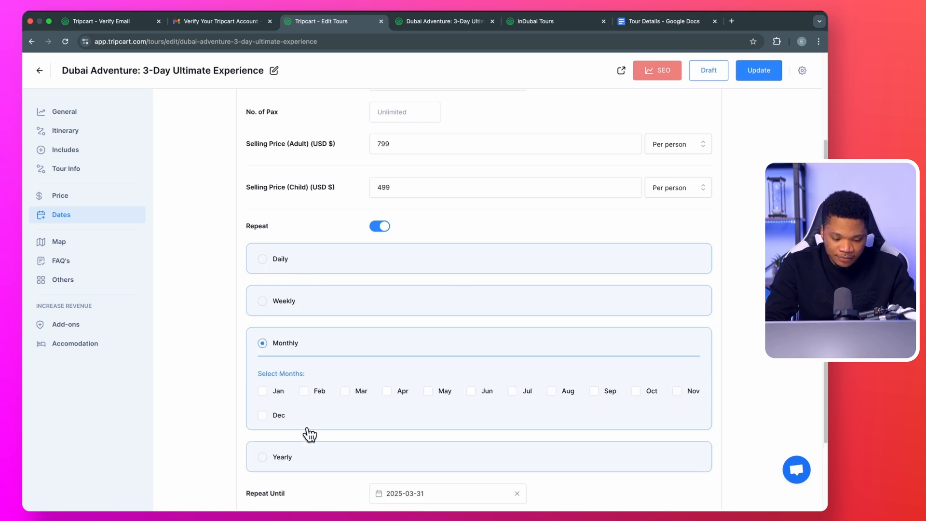
click(305, 458)
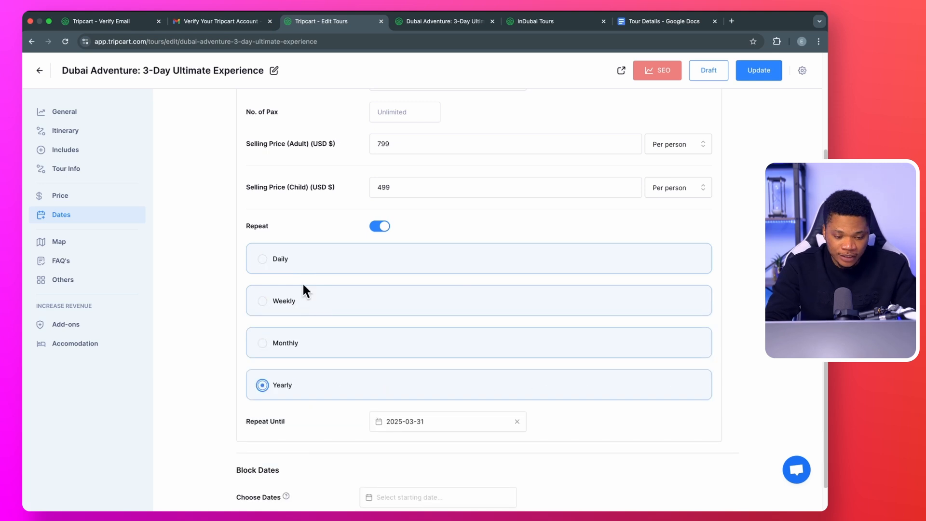
click(289, 263)
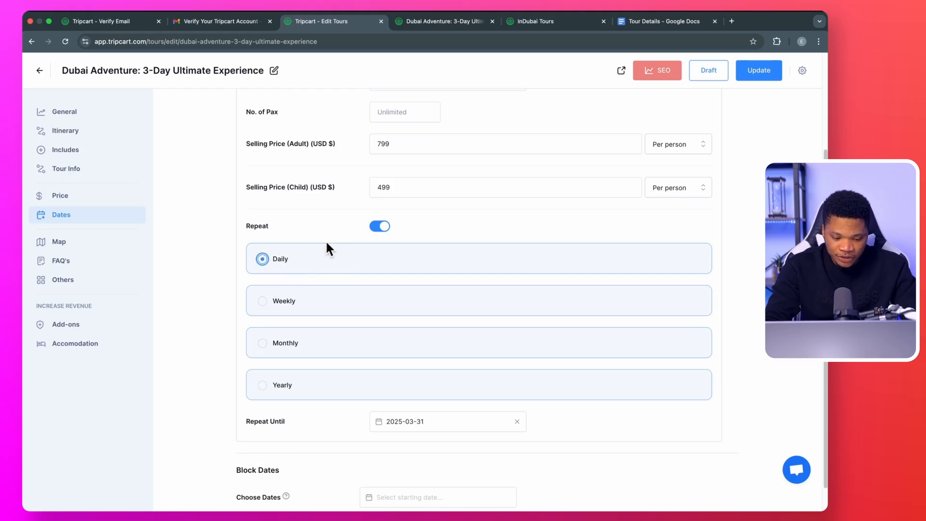
scroll(366, 265, up, 3)
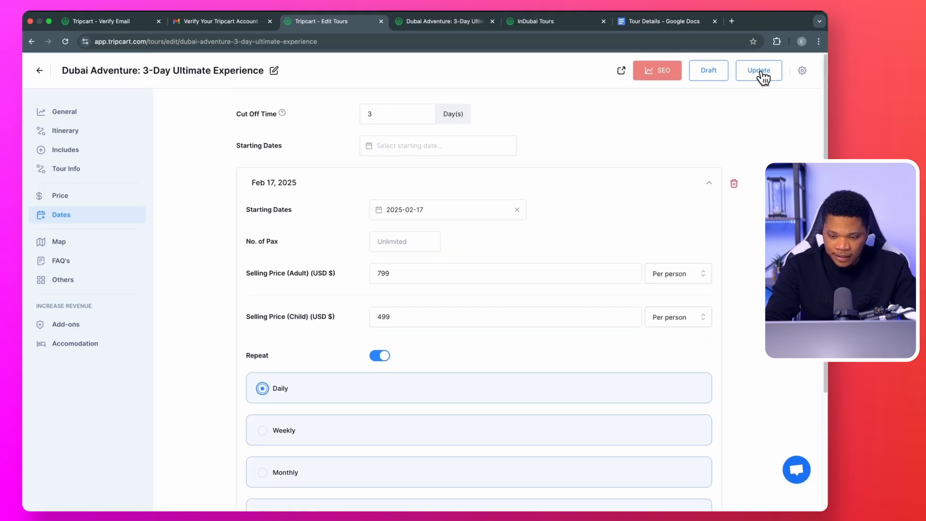
click(761, 71)
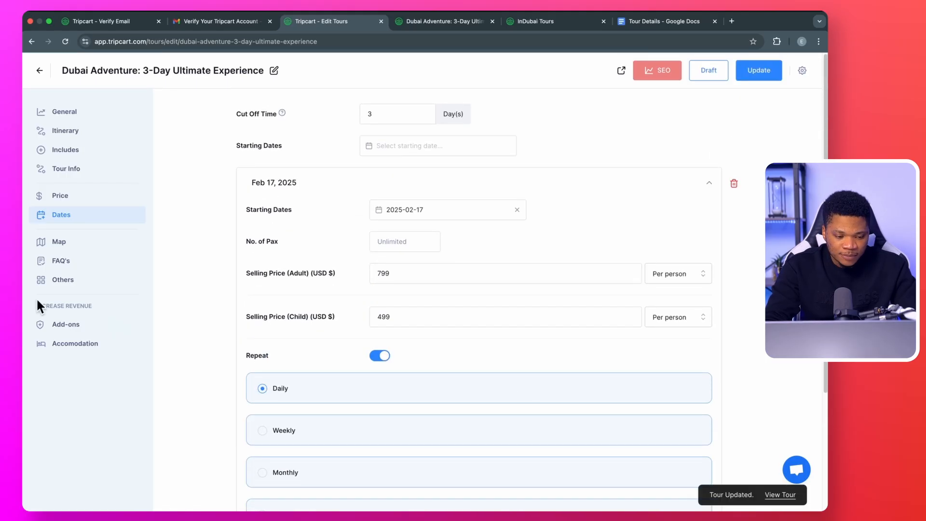
Set the section title of the tour's map to Destination.
click(61, 242)
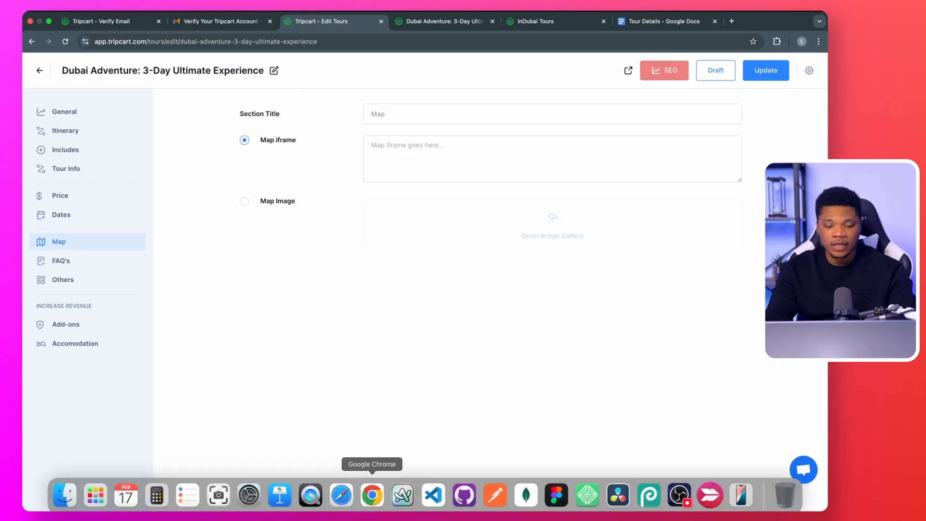
click(391, 114)
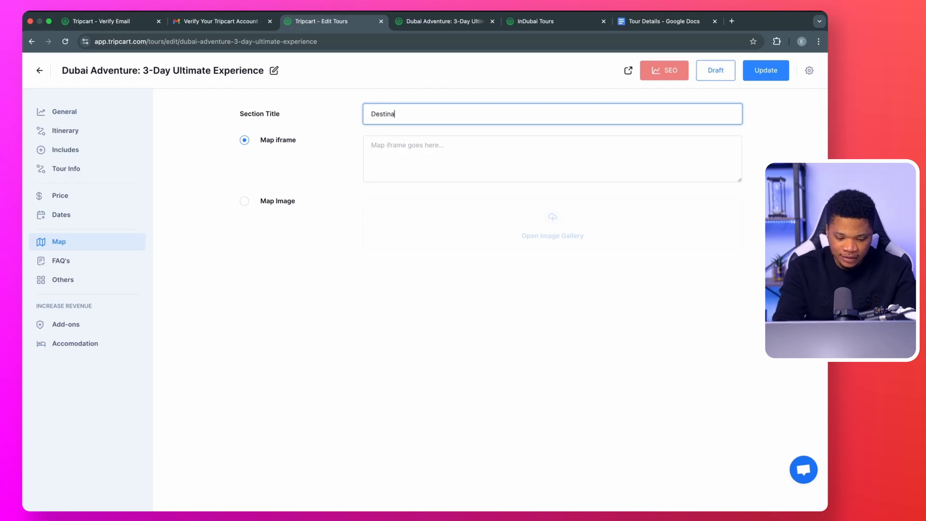
click(393, 262)
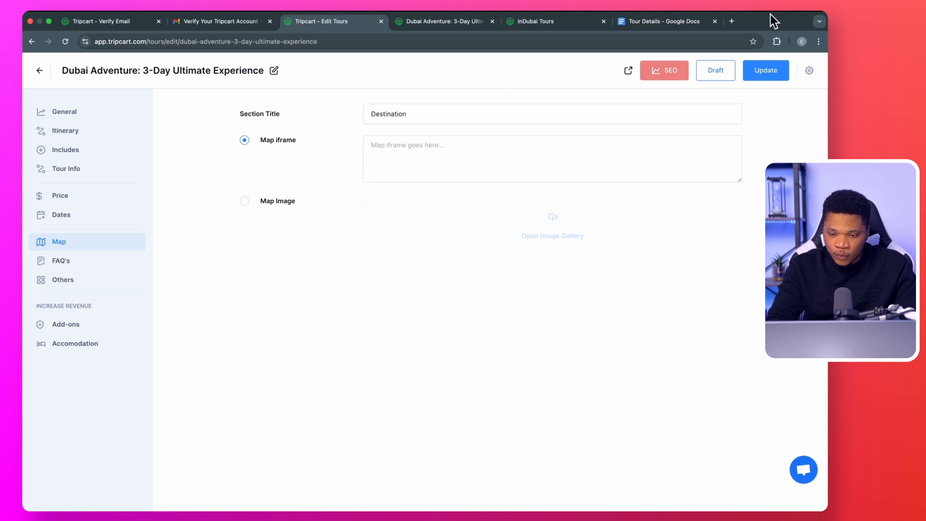
Look up Dubai, United Arab Emirates in Google Maps and copy the coordinates of a point at Al Maktoum International Airport.
click(732, 22)
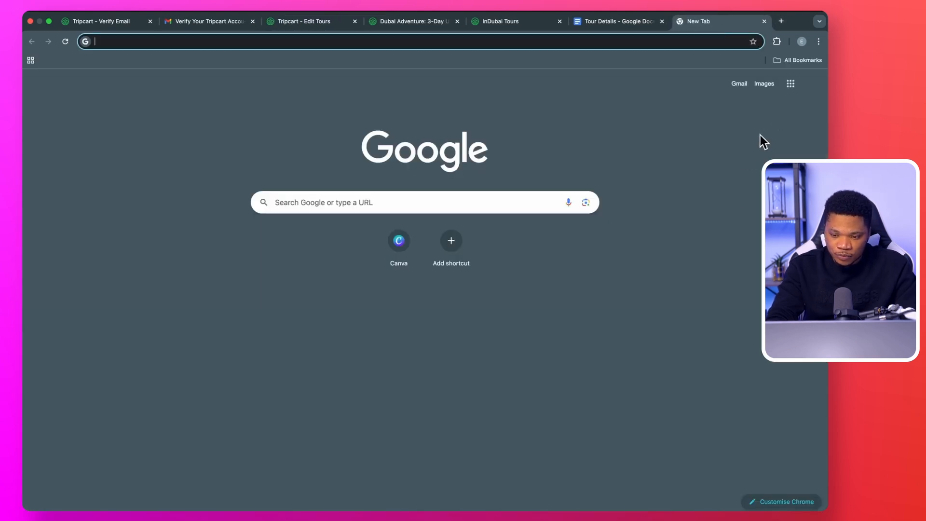
click(791, 84)
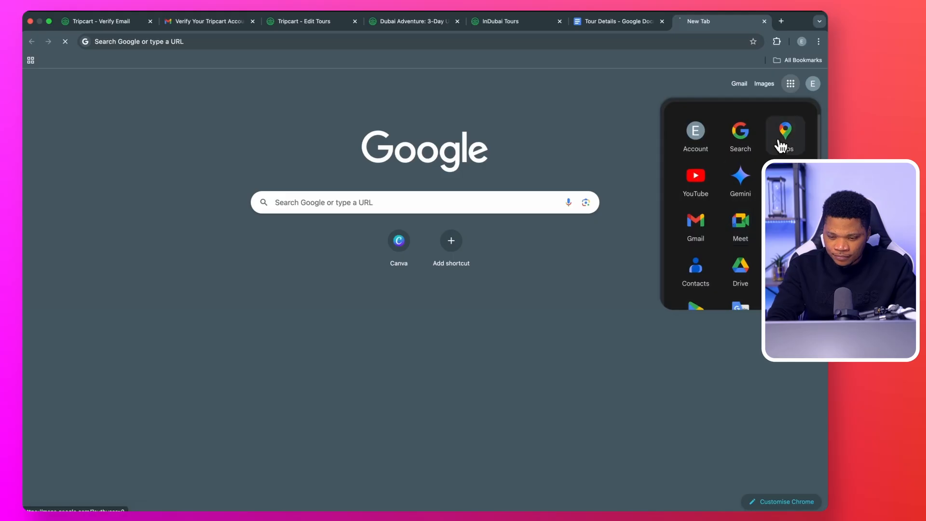
click(785, 131)
click(116, 67)
text(dubai)
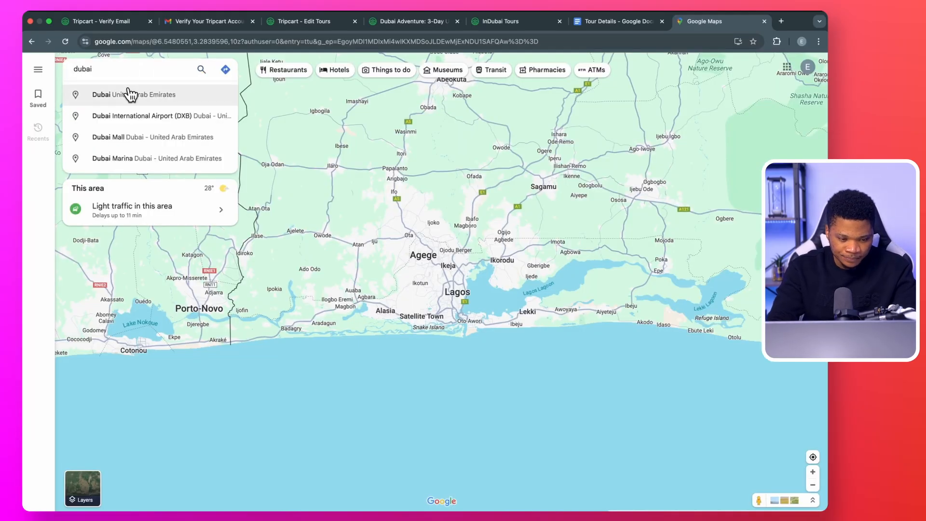
click(129, 93)
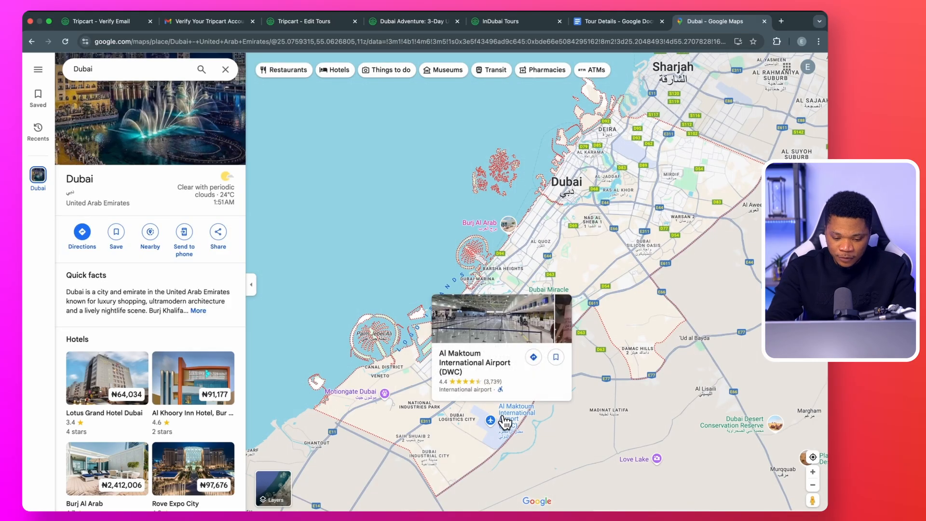
right_click(505, 423)
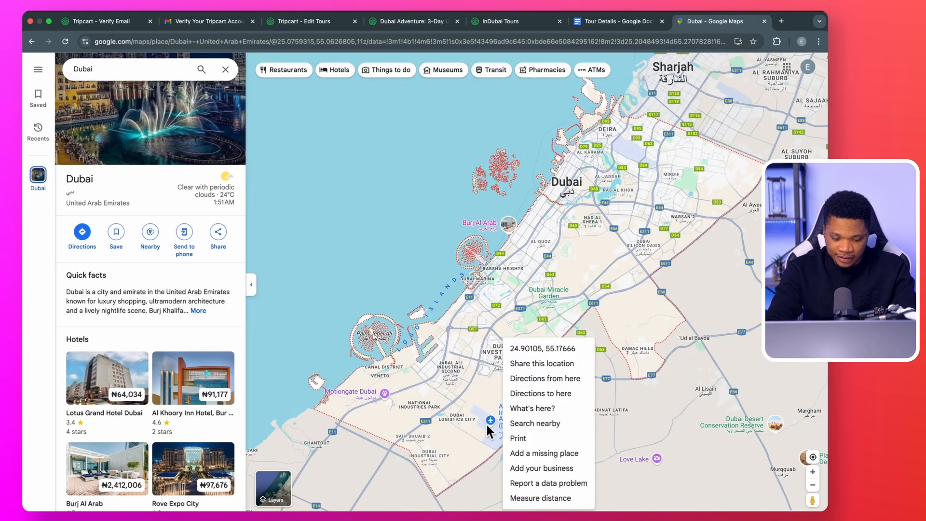
click(545, 354)
Open maps.ie in a new browser tab and go to the settings of its Create a Map generator.
click(782, 21)
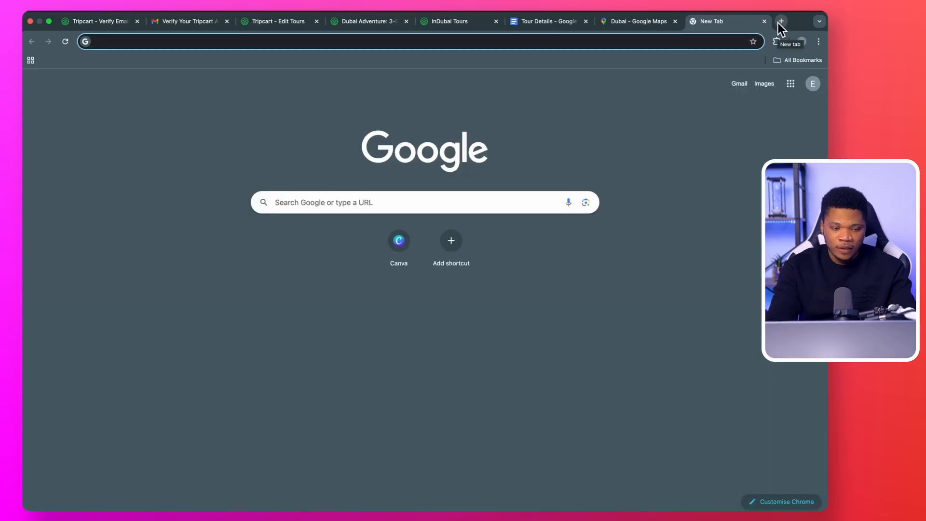
text(maps.i)
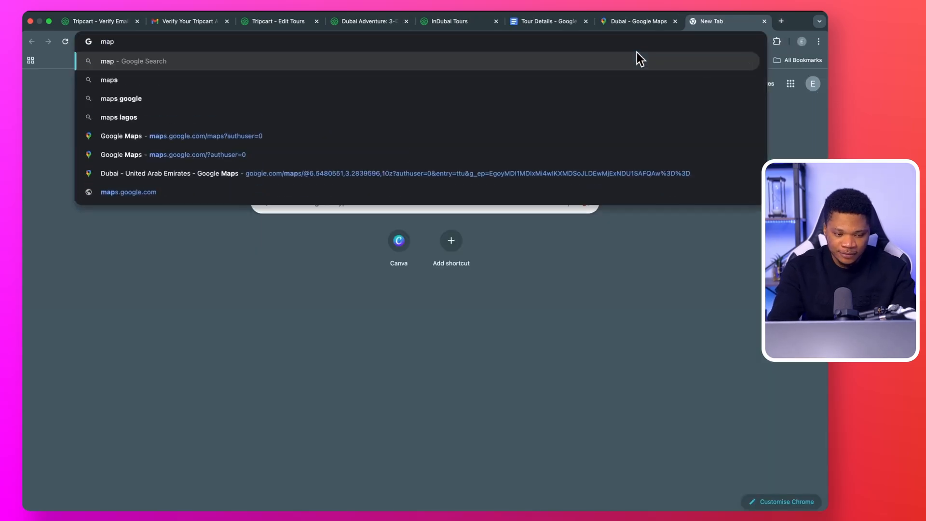
text(e)
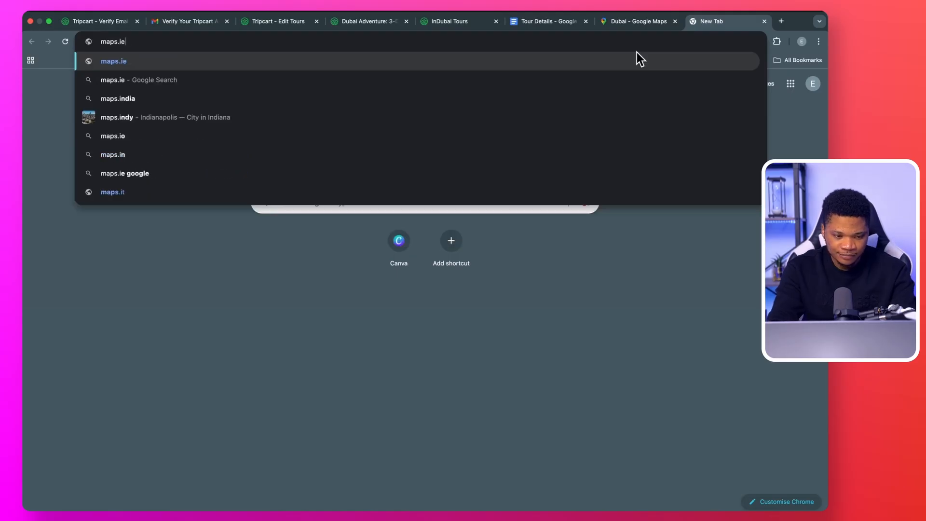
key(Return)
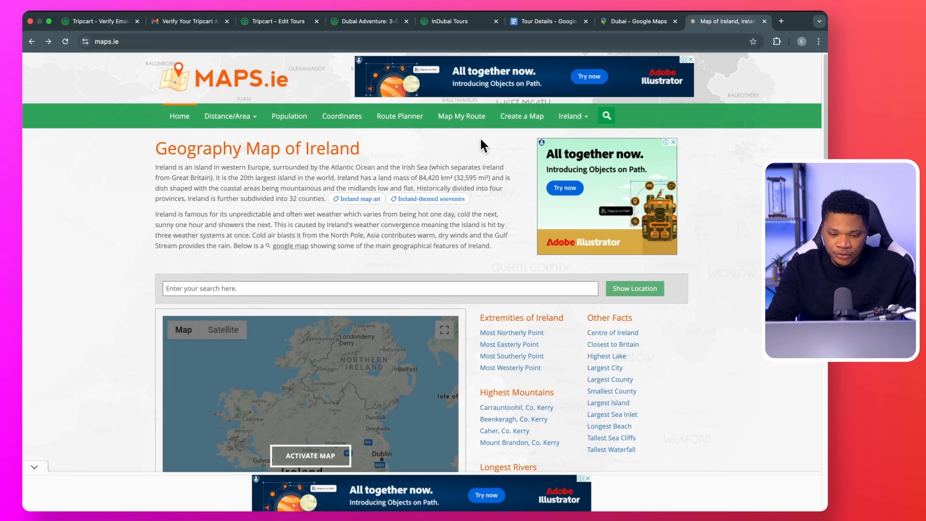
click(526, 117)
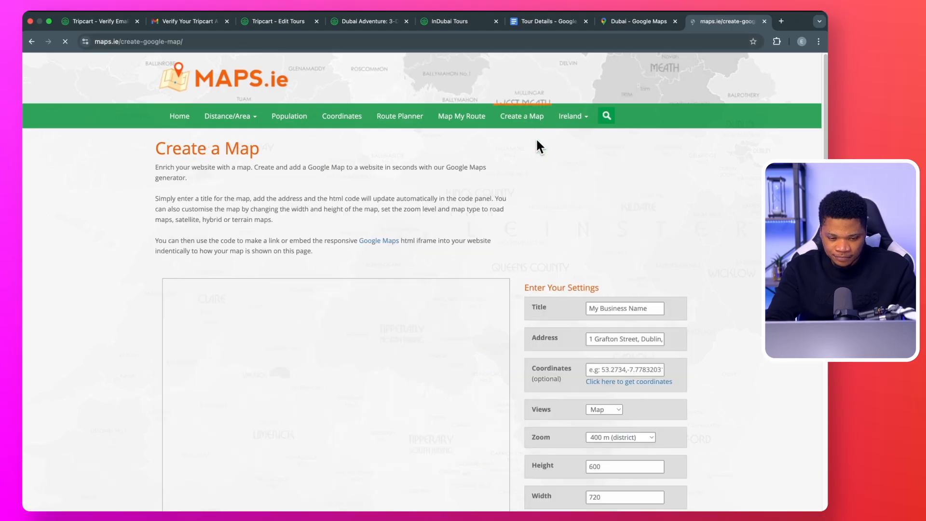
scroll(598, 308, down, 3)
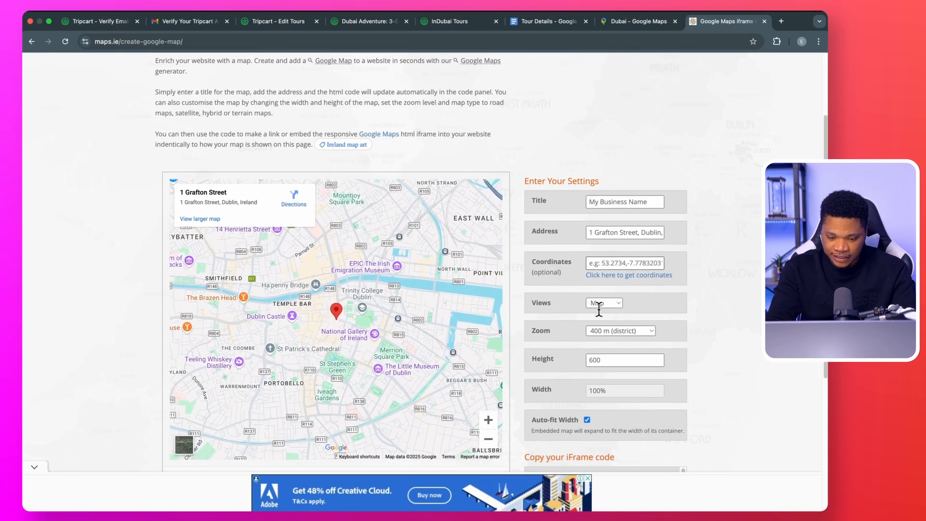
Set the map's title to Dubai Tour and its address to Dubai, and paste the copied coordinates.
triple_click(608, 202)
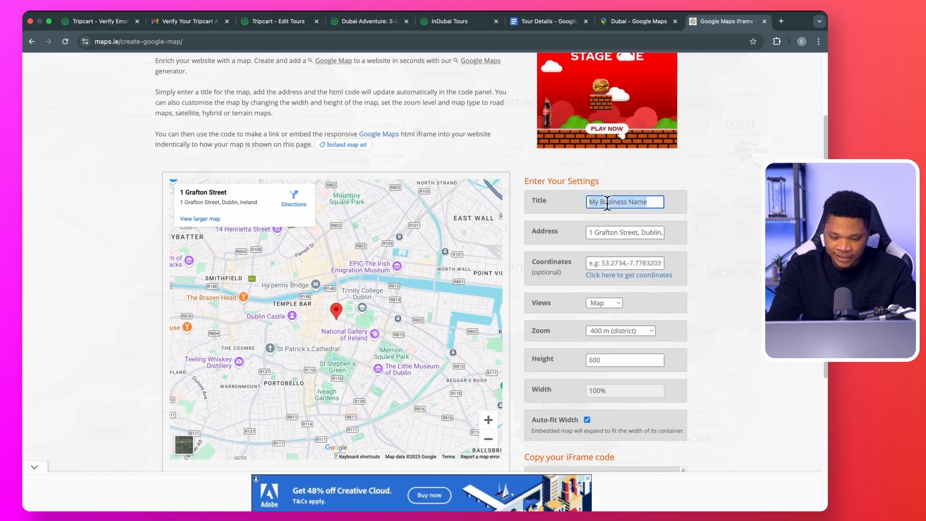
text(Dub)
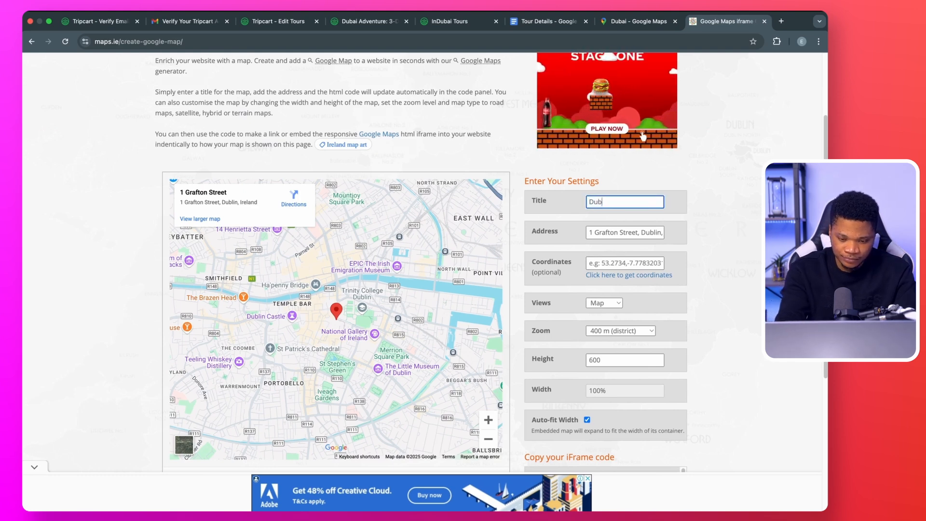
text(ai Tour)
triple_click(611, 232)
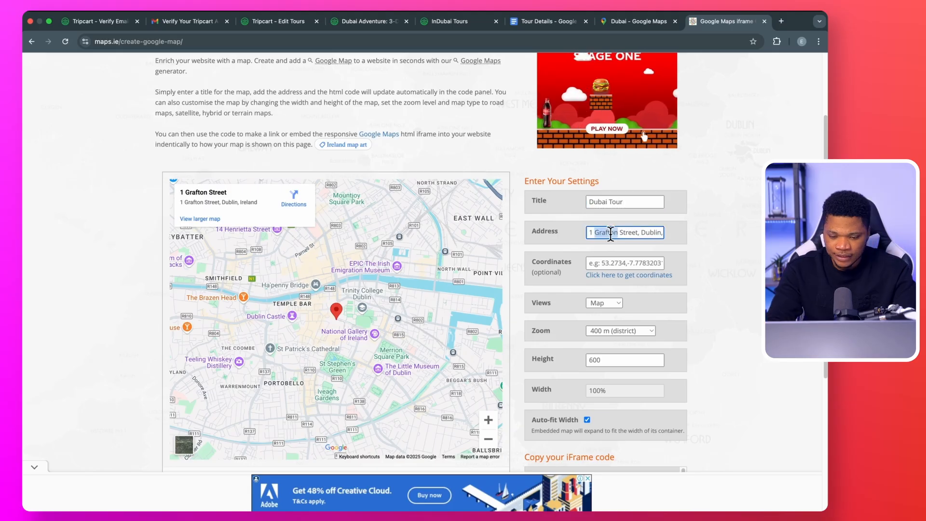
text(Dubai)
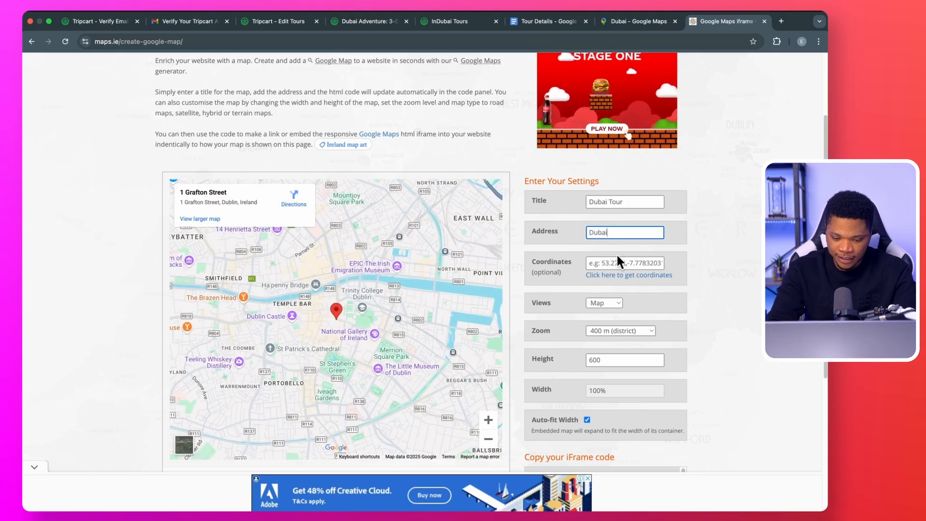
click(604, 263)
key(super+v)
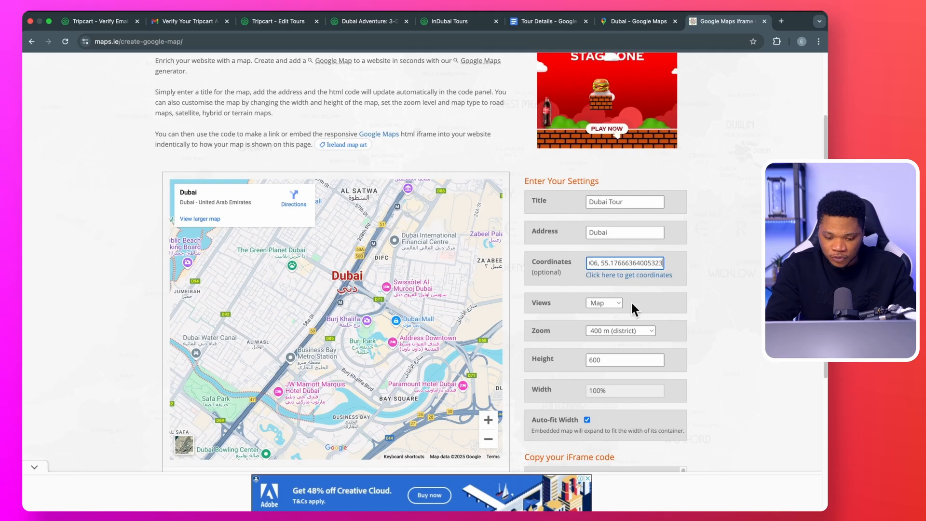
Copy the generated iFrame code into the Tripcart tour's Map iframe setting and update the tour.
scroll(680, 349, down, 5)
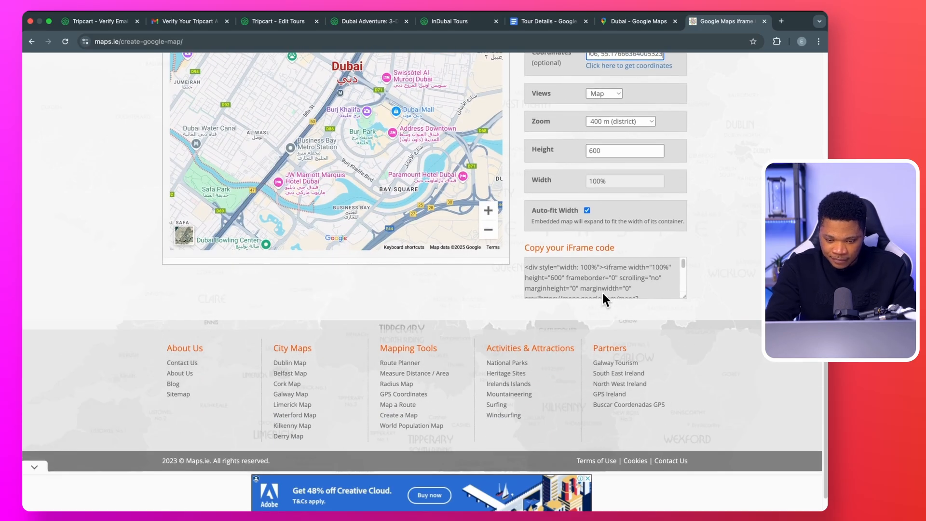
scroll(602, 291, down, 3)
click(599, 277)
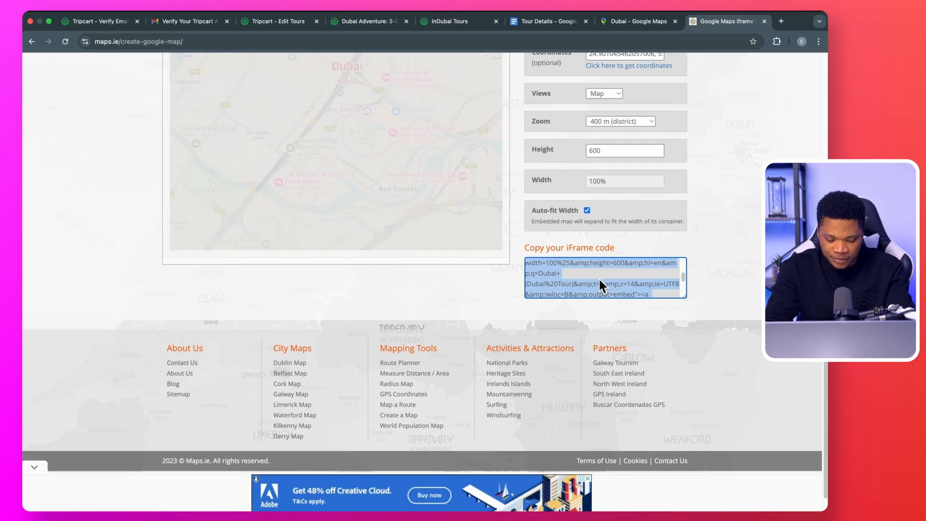
click(286, 32)
click(401, 155)
key(super+v)
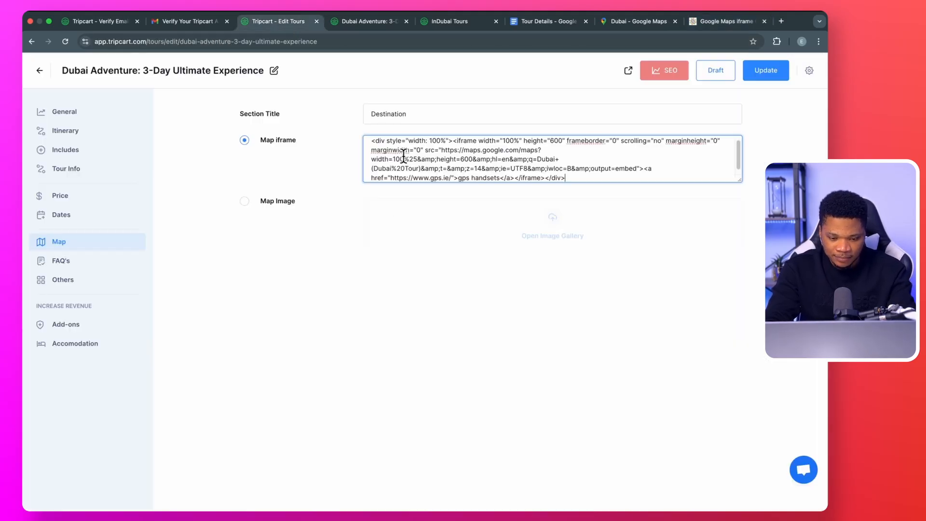
click(765, 75)
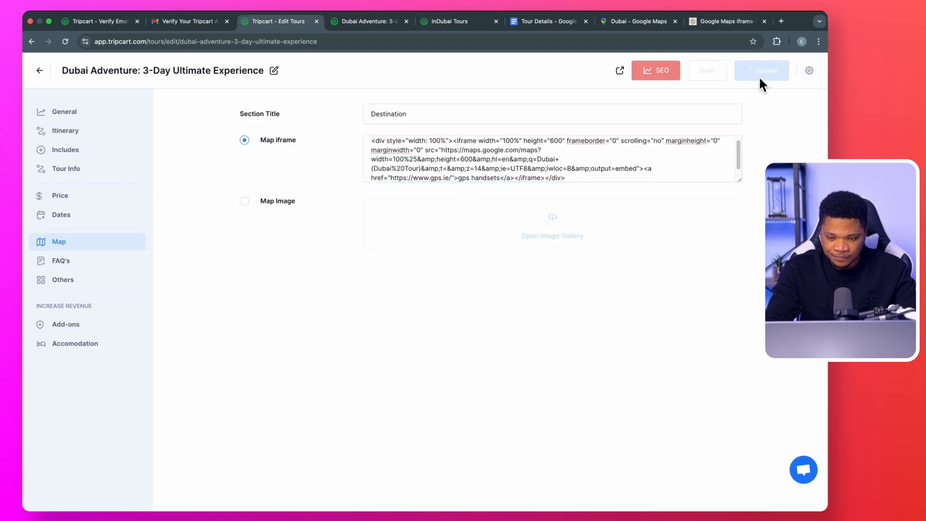
Reload the public tour page and check the map in its Destination section.
click(362, 26)
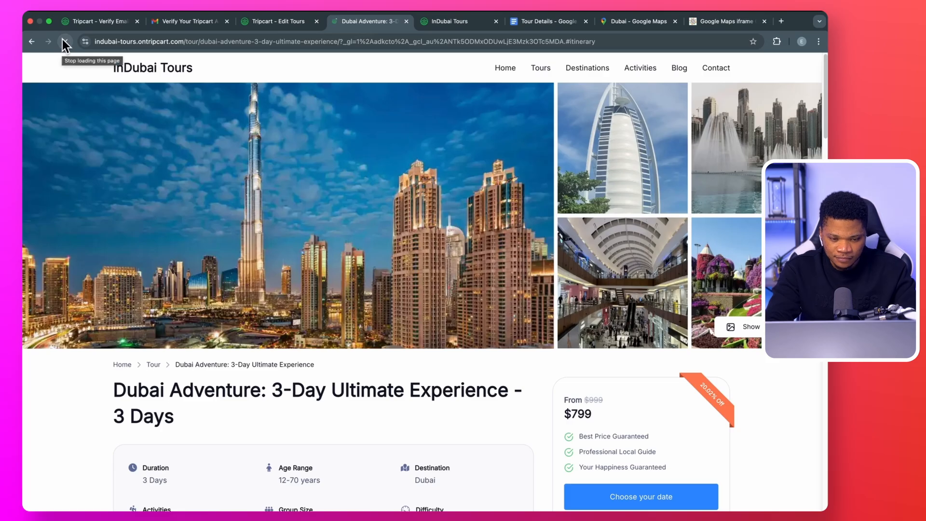
scroll(178, 176, down, 5)
scroll(178, 175, down, 20)
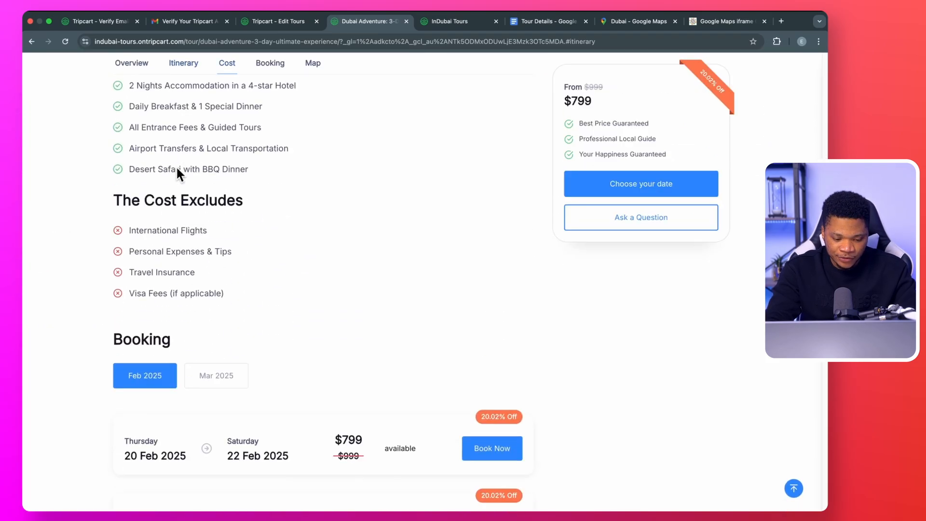
scroll(177, 167, down, 3)
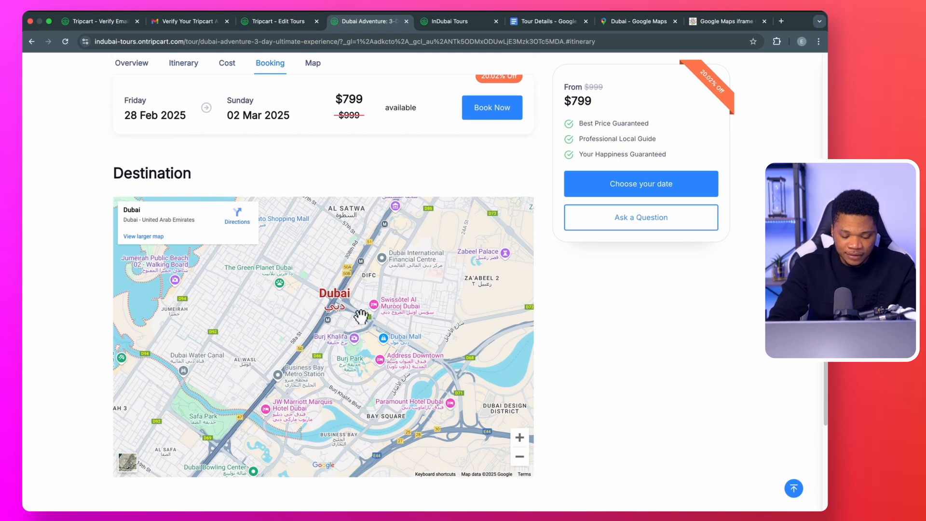
scroll(215, 248, down, 1)
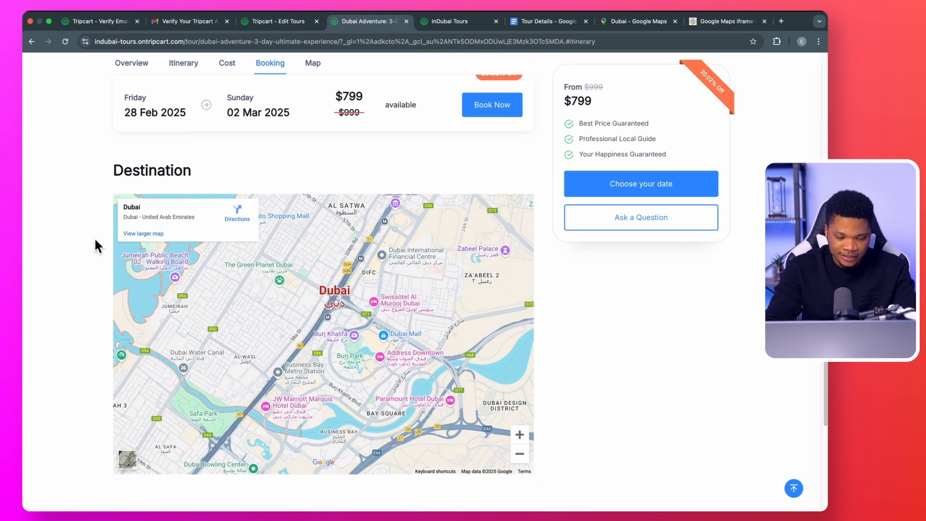
Return to the tour editor and set the FAQ section title to Frequently Asked Questions.
click(270, 22)
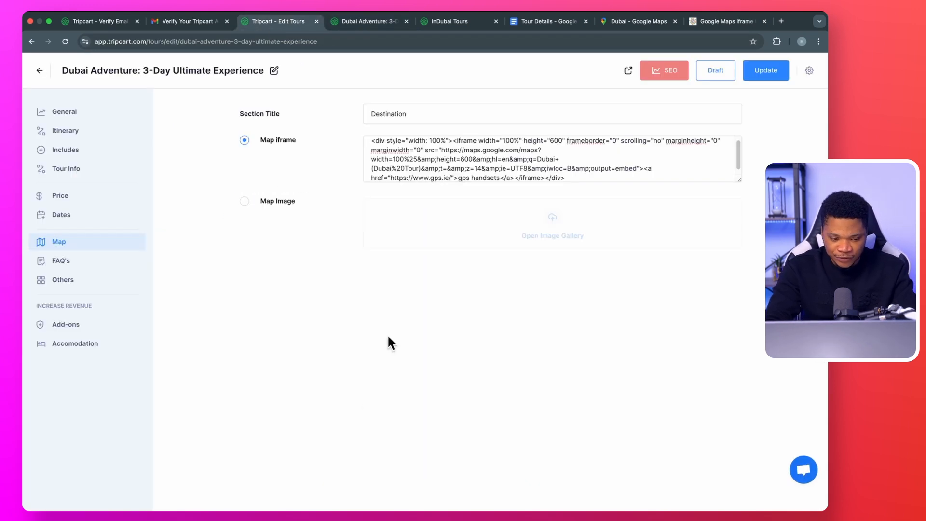
click(68, 257)
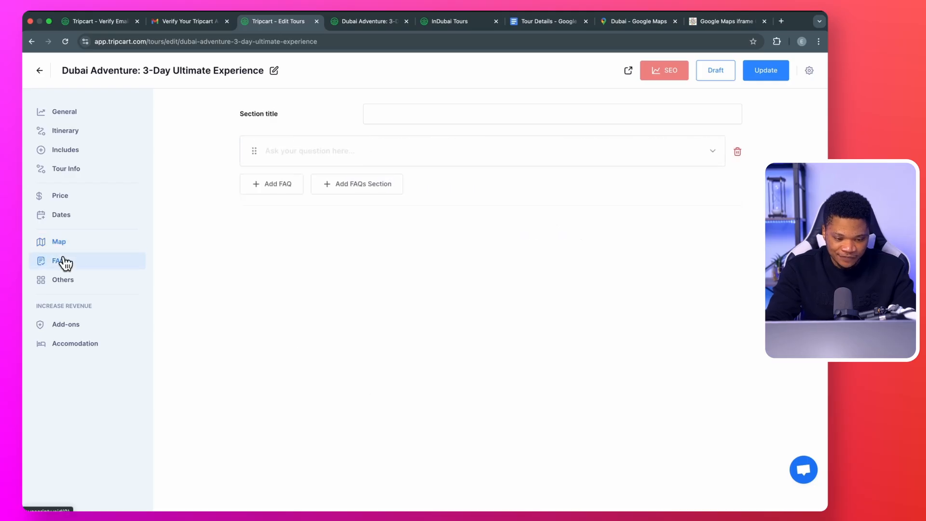
click(395, 114)
text(F)
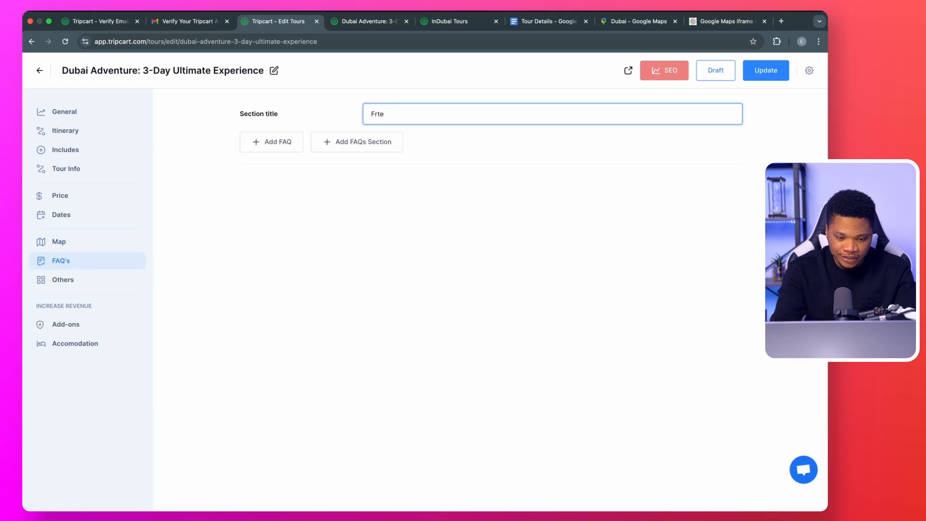
text(rte)
key(BackSpace)
key(BackSpace)
text(equently Asked Qu)
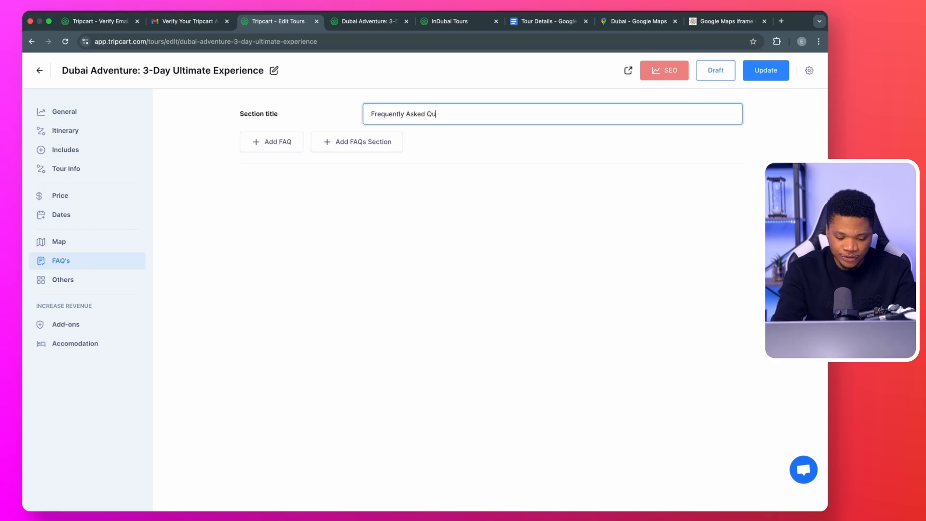
text(estions)
Add an FAQ with the question "Do I need a visa to visit Dubai?" copied from the Tour Details document.
click(286, 146)
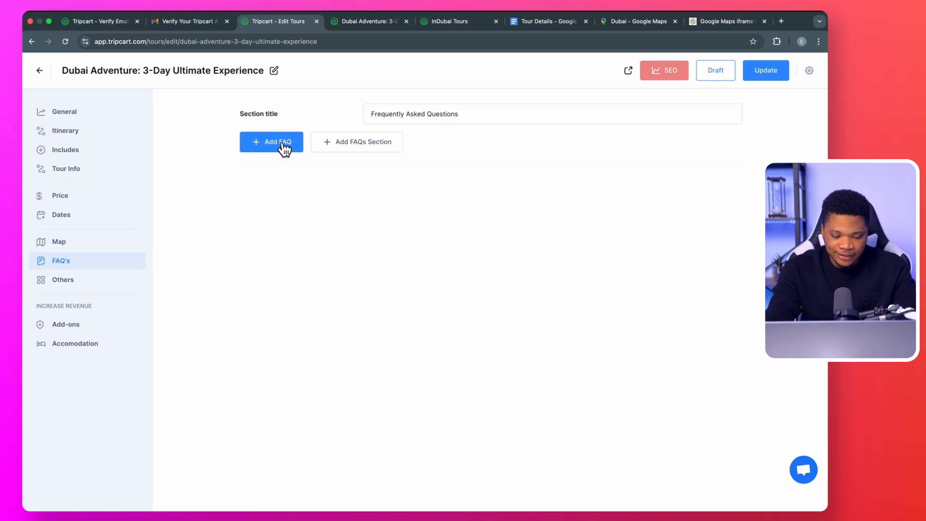
click(285, 147)
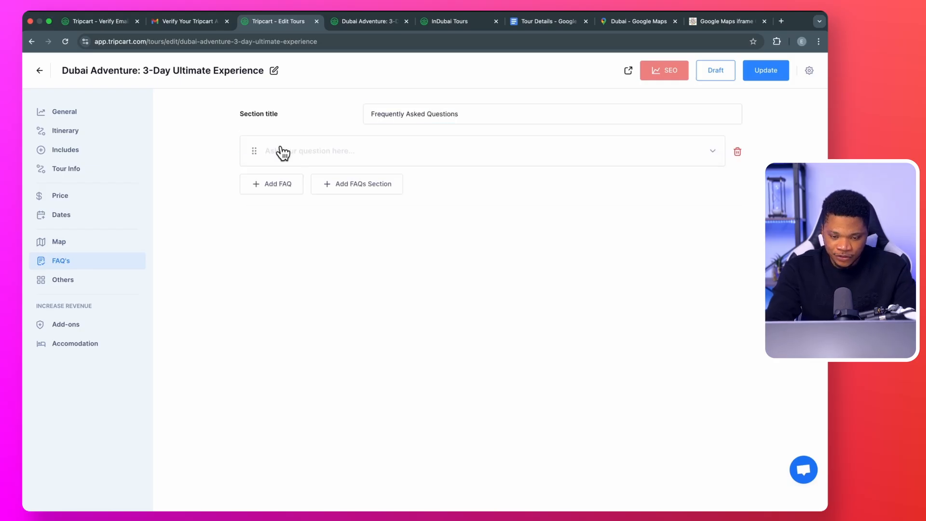
click(540, 24)
scroll(466, 246, down, 3)
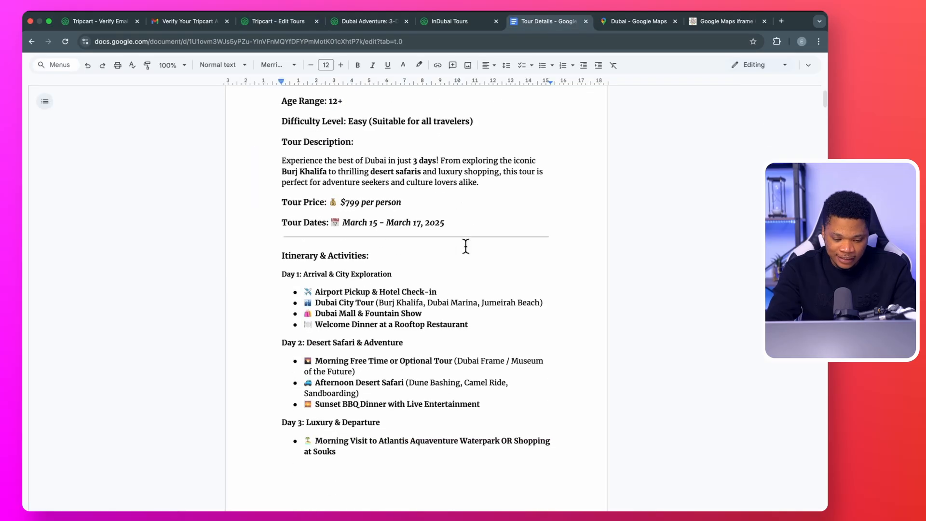
scroll(465, 246, down, 15)
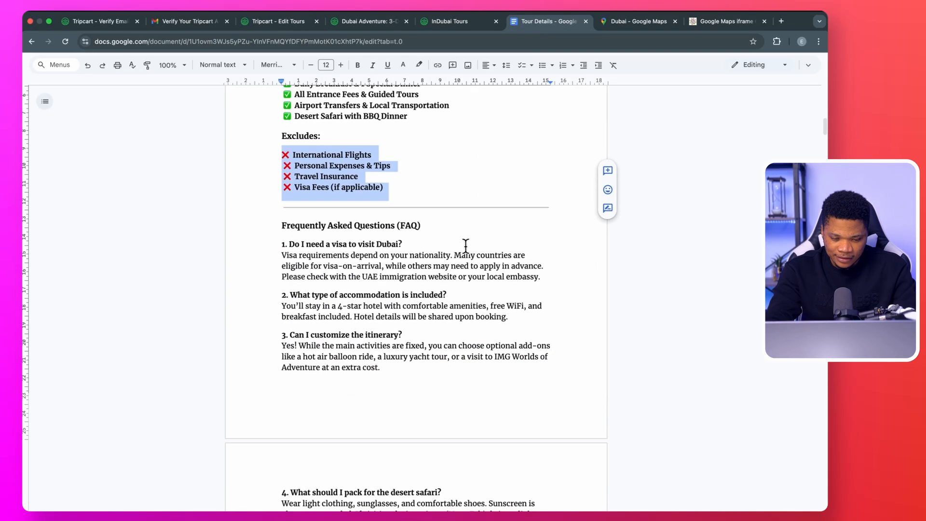
drag(411, 249, 296, 249)
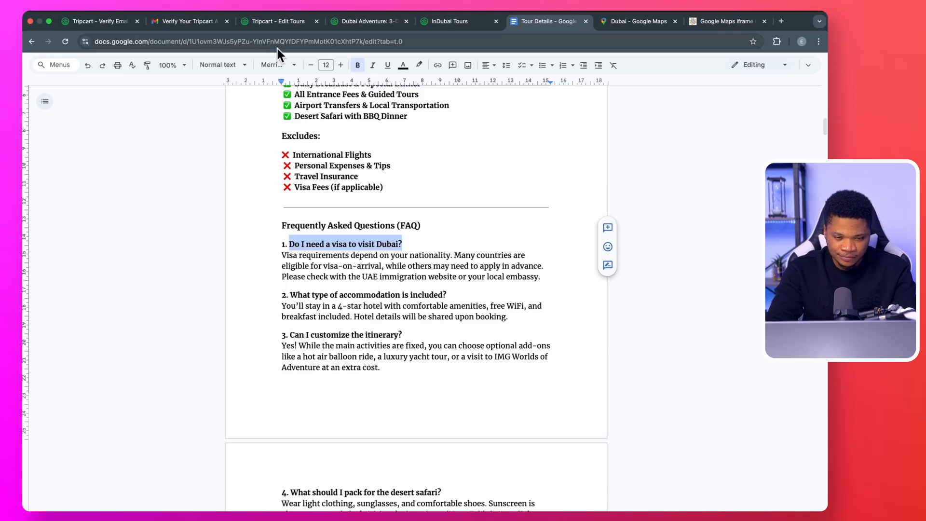
click(276, 18)
click(308, 154)
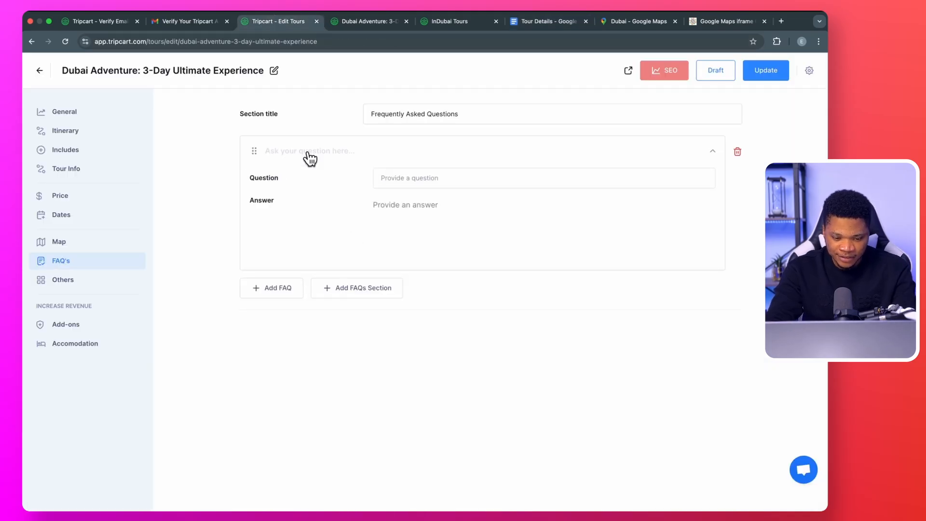
click(412, 177)
text(Do I need a visa to visit Dubai?)
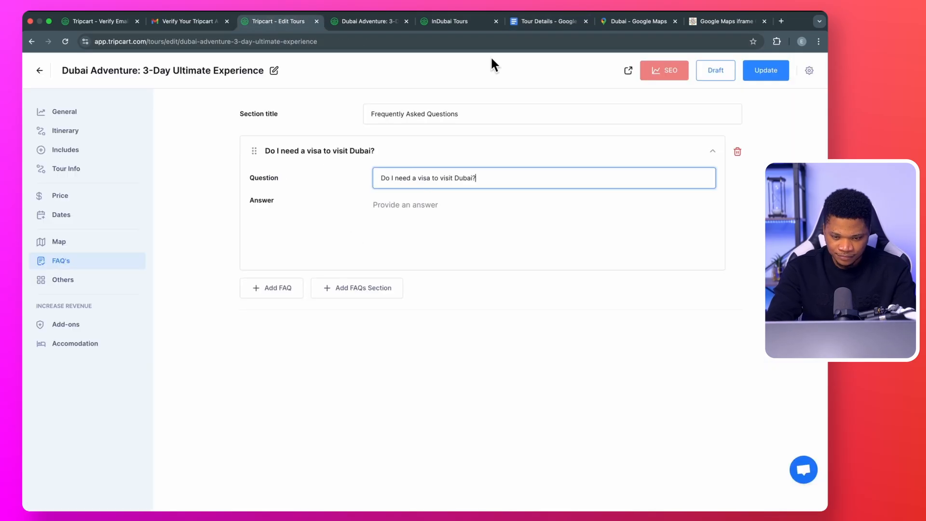
Copy the visa answer from the Tour Details document into the answer of the "Do I need a visa to visit Dubai?" FAQ.
click(548, 22)
drag(281, 258, 518, 279)
key(ctrl+c)
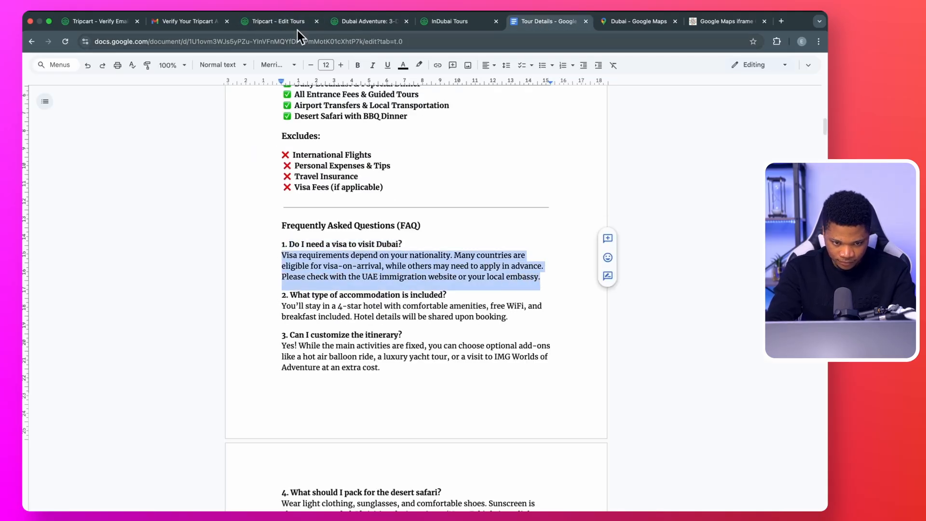
click(272, 22)
click(408, 208)
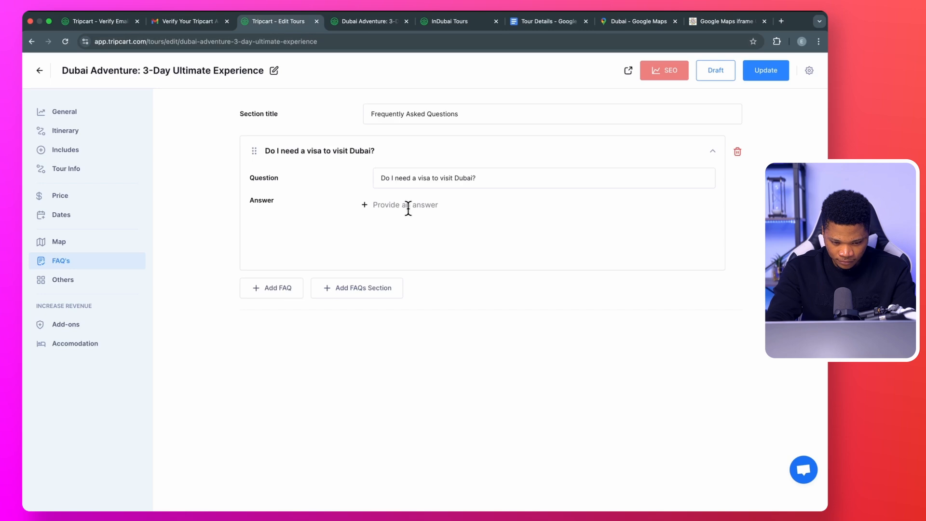
key(ctrl+v)
Add another FAQ entry and go back to the FAQ section of the Tour Details document for its text.
click(282, 311)
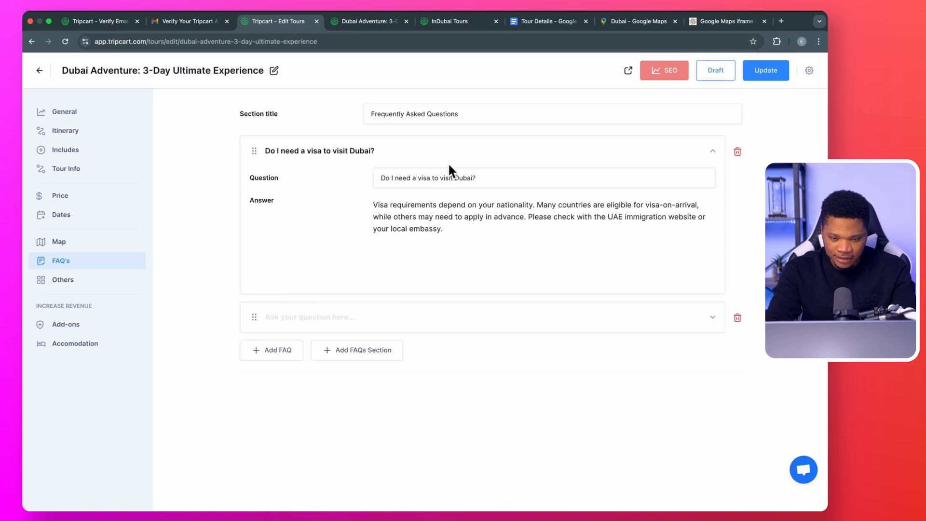
click(534, 23)
scroll(424, 232, down, 3)
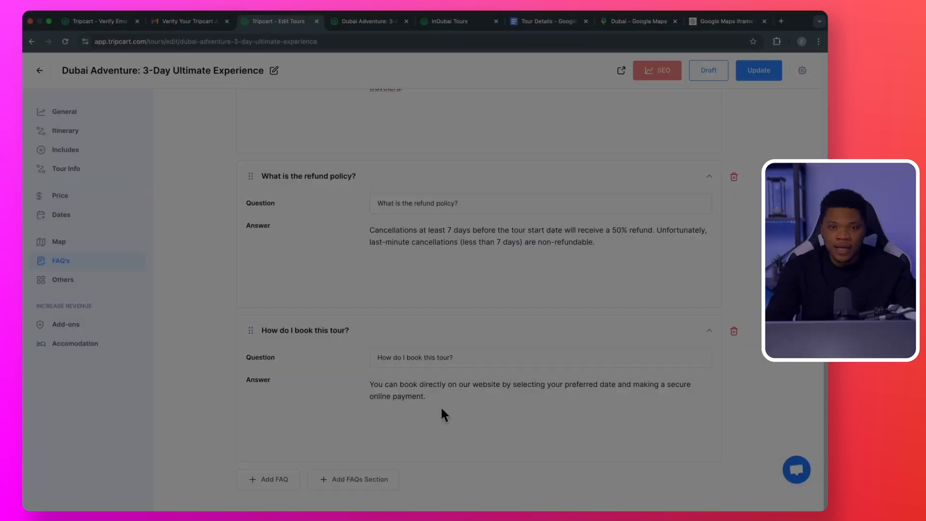
Review the FAQ entries from the last to the first and update the tour.
scroll(441, 410, up, 10)
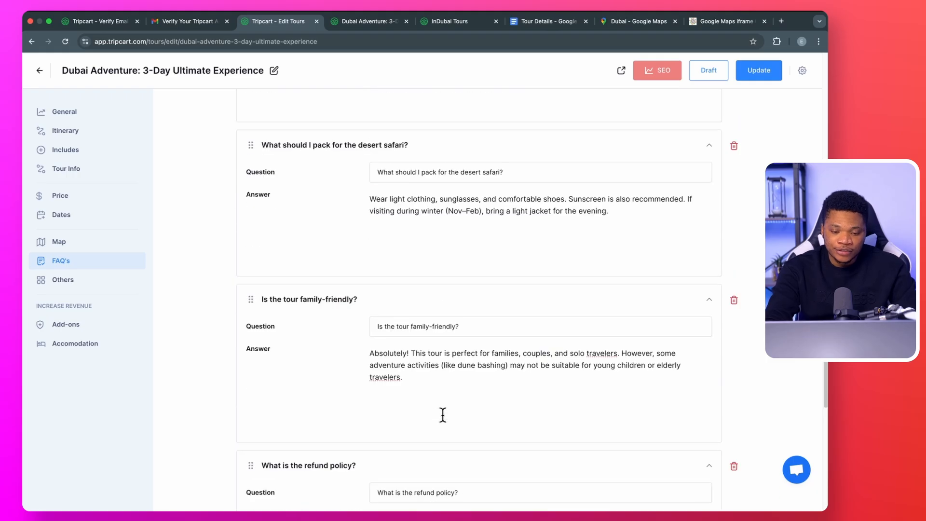
scroll(594, 256, up, 8)
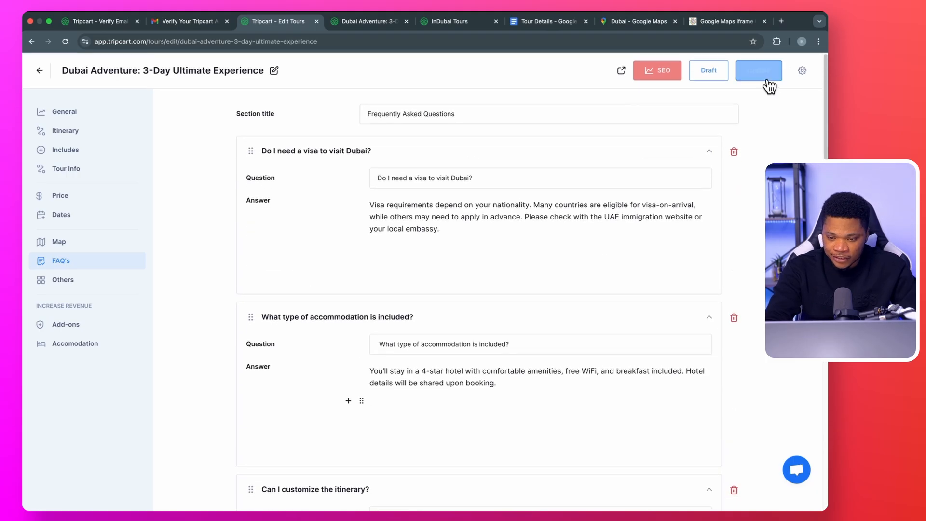
click(764, 78)
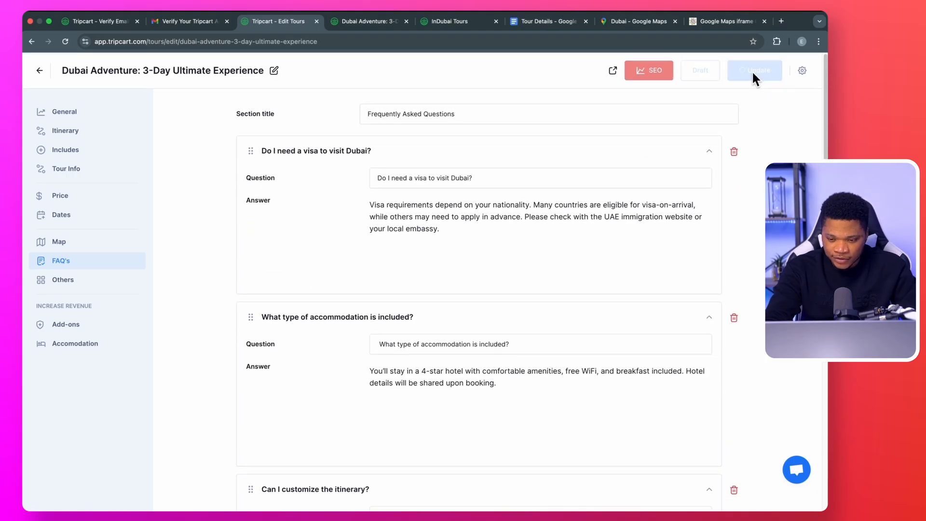
Reload the public tour page and check the Frequently Asked Questions section, expanding the visa and accommodation questions.
click(363, 25)
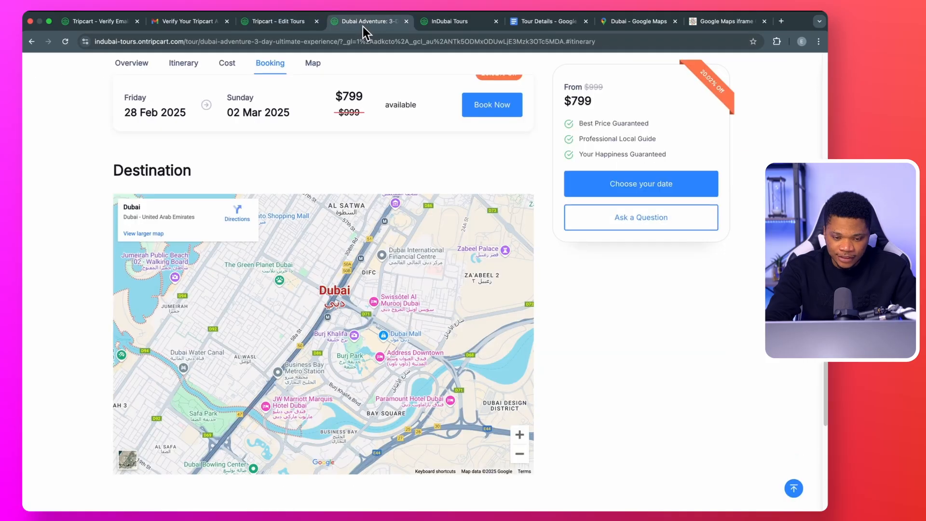
click(65, 41)
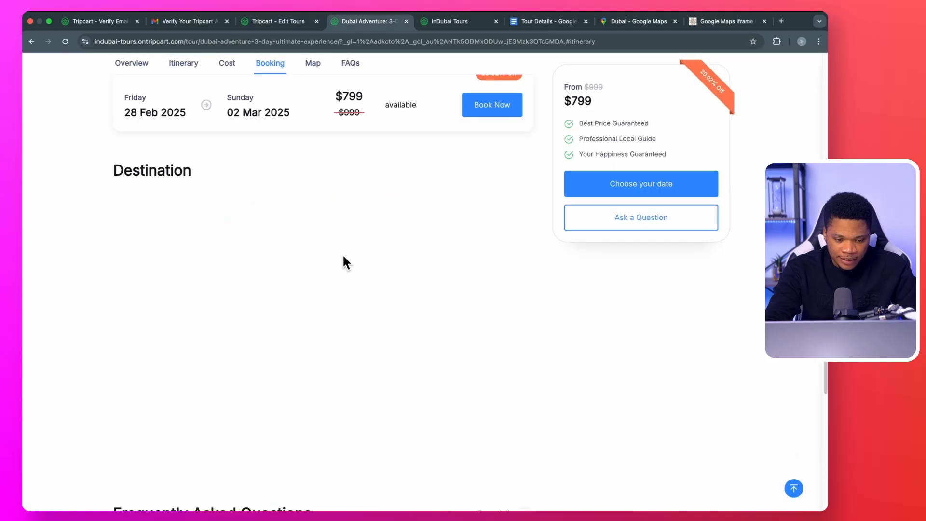
scroll(264, 321, down, 10)
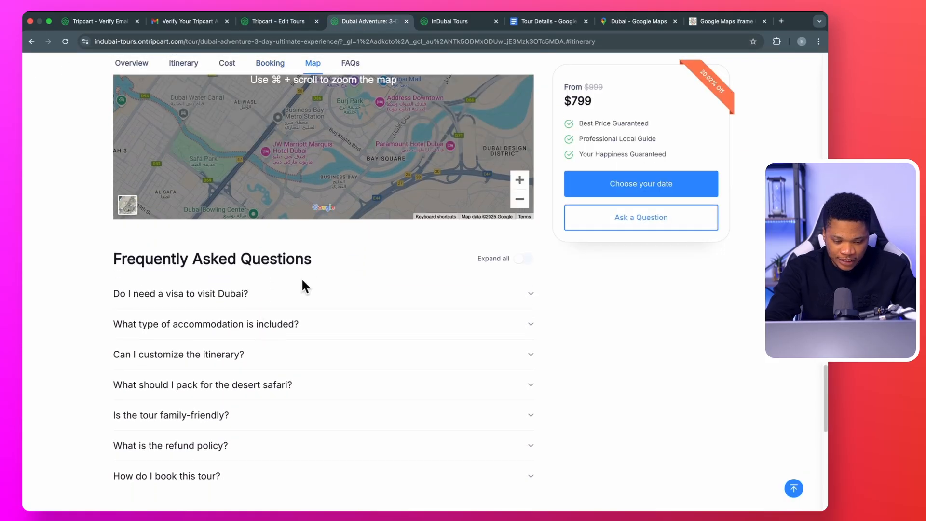
click(299, 293)
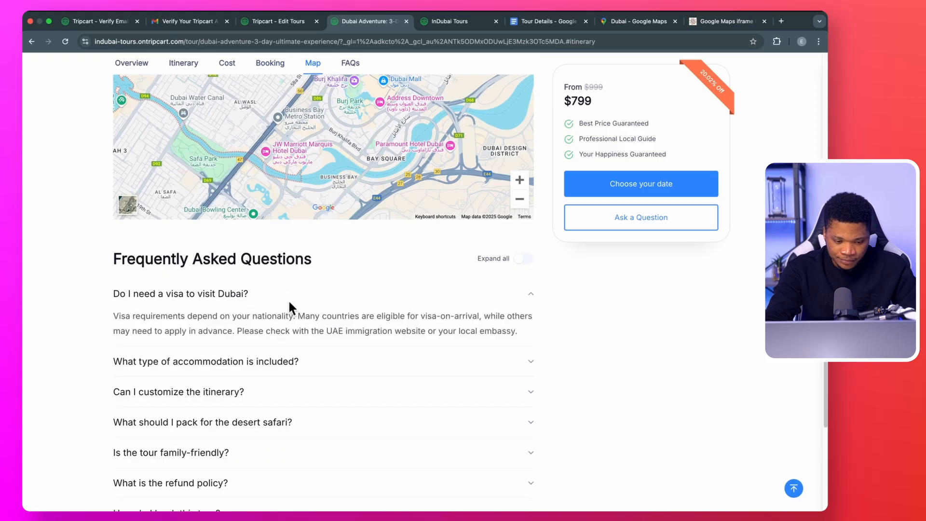
click(292, 366)
click(294, 359)
Return to the tour editor, look at the Others section, and start a new add-on in the Add-ons section.
key(ctrl+shift+Tab)
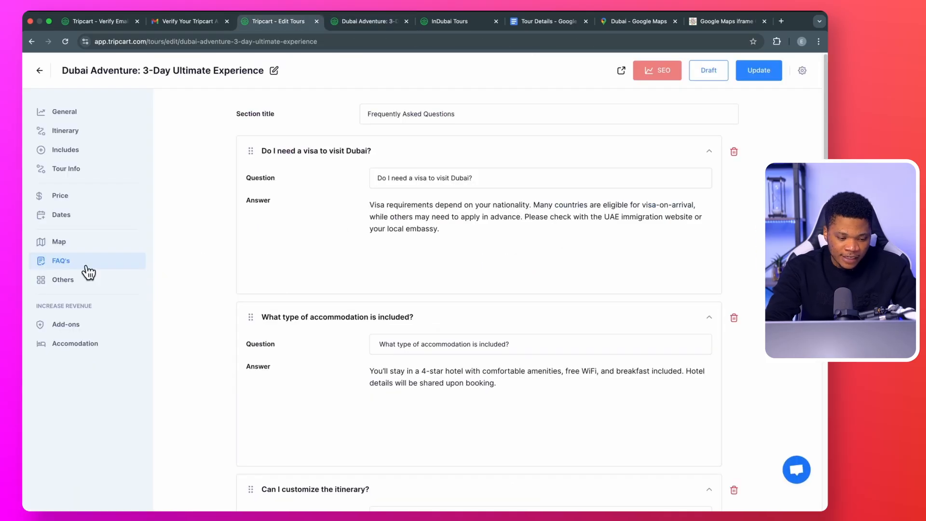
click(68, 286)
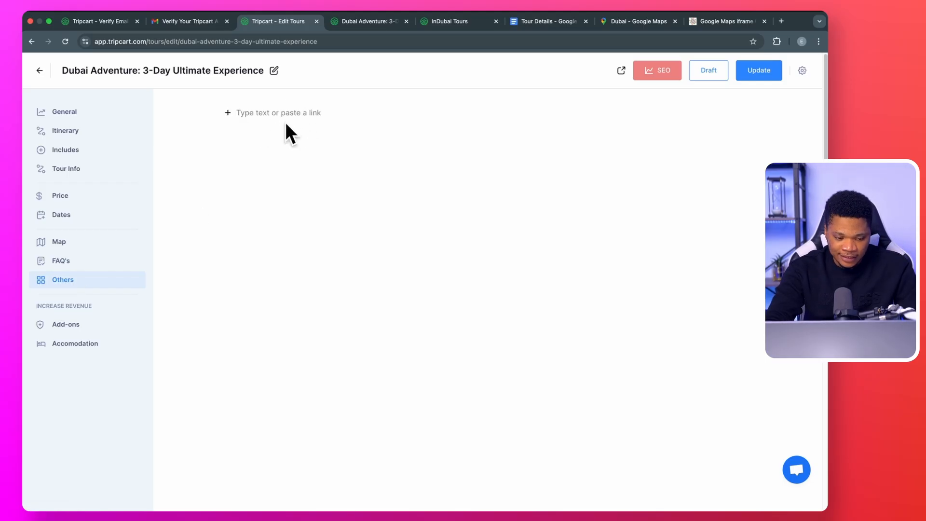
click(75, 330)
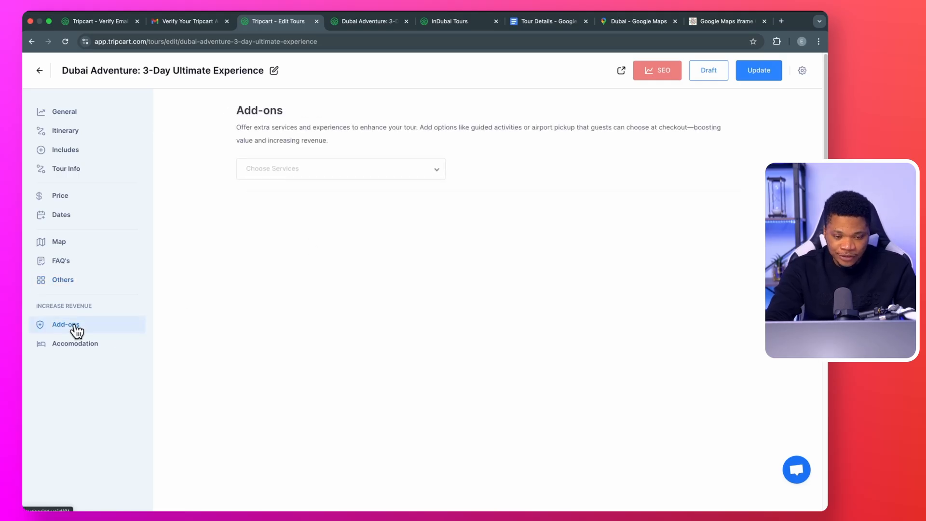
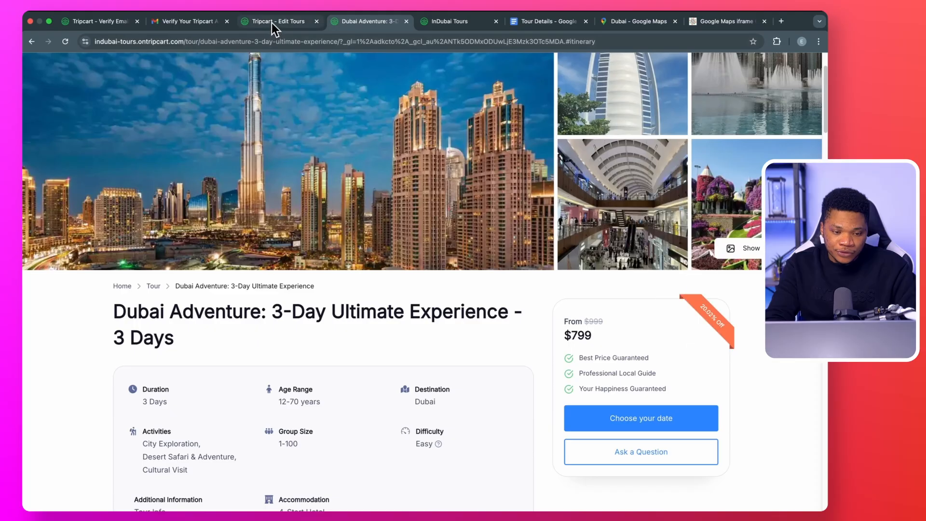
click(271, 22)
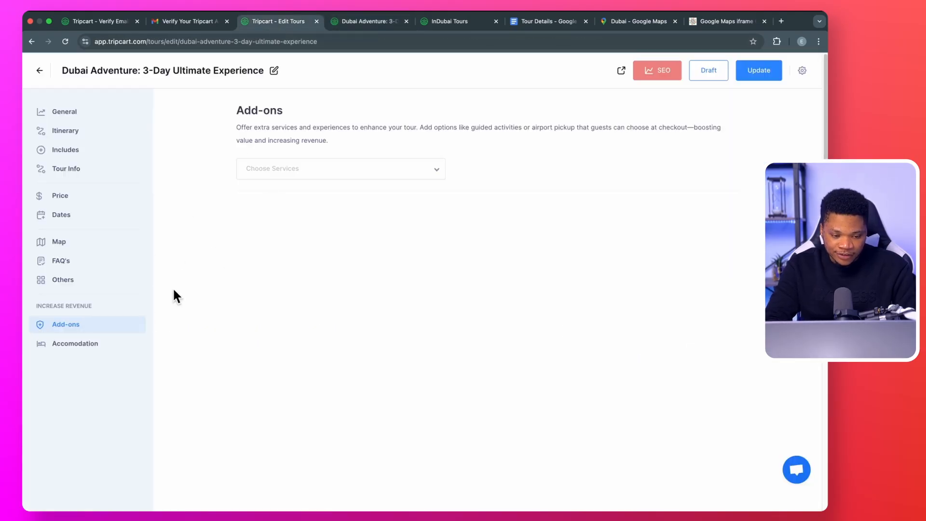
click(303, 172)
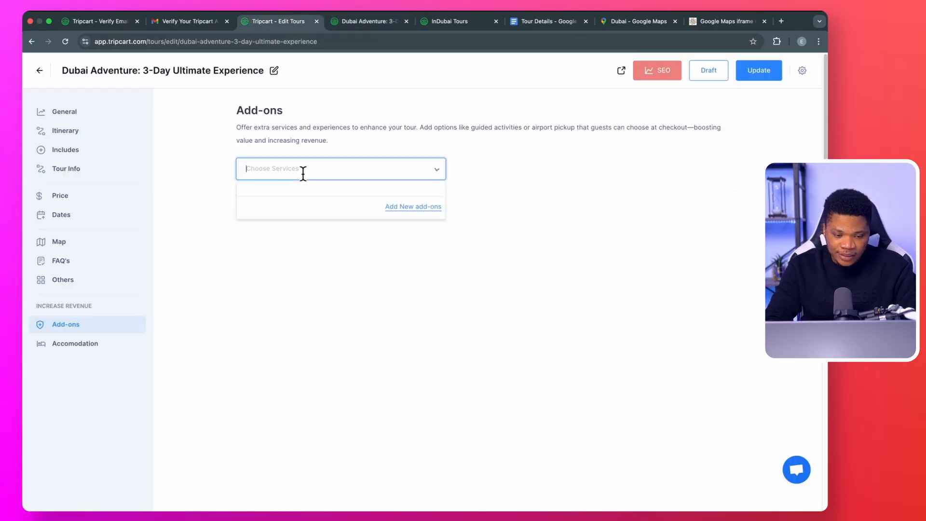
click(411, 208)
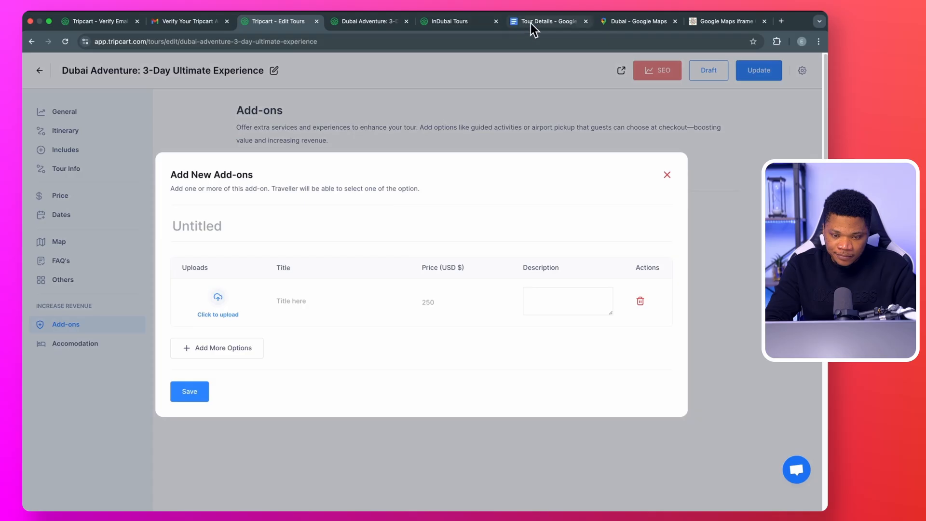
Title the add-on option Professional Photoshoot, copied from the Tour Details document, and set its price to 99 USD.
click(531, 23)
scroll(428, 231, up, 2)
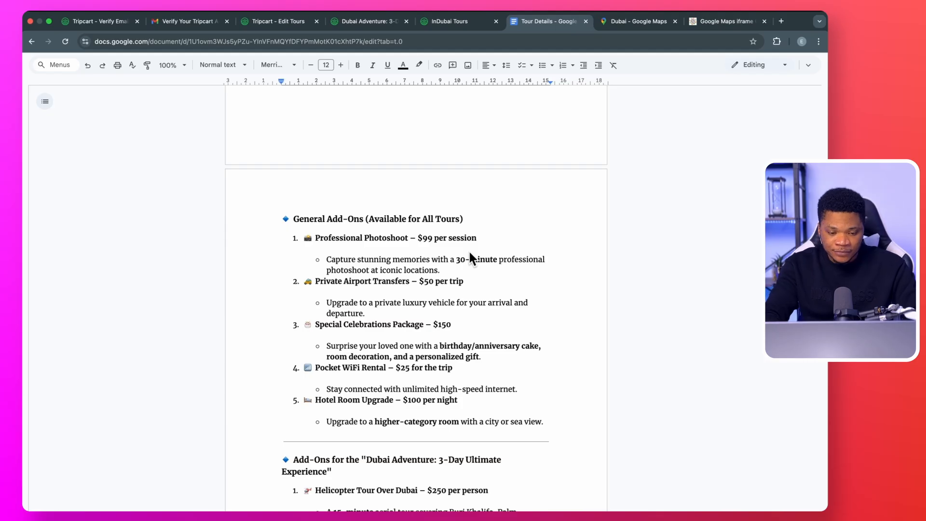
drag(316, 237, 389, 244)
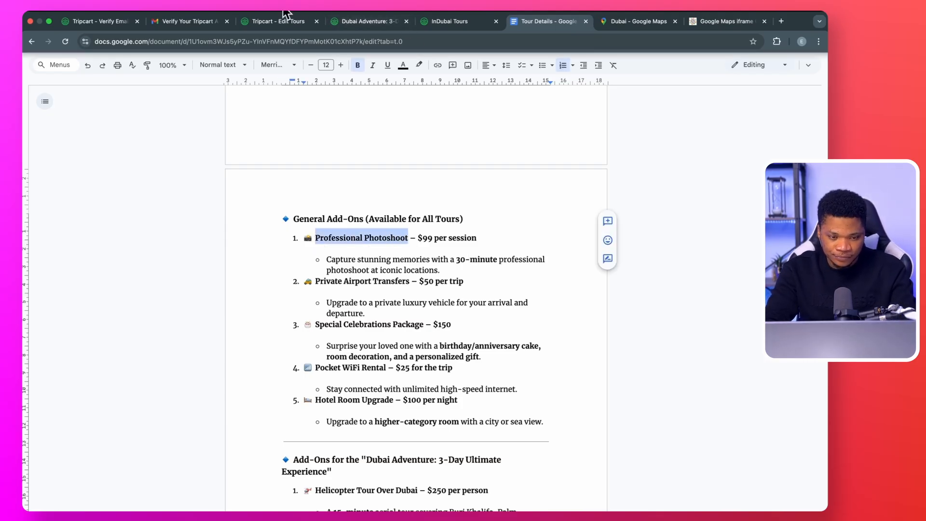
click(275, 21)
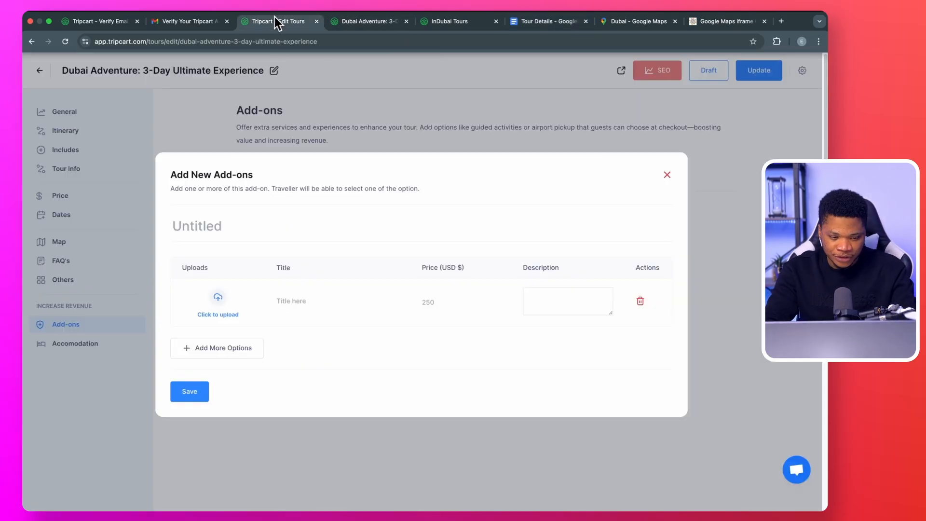
click(309, 298)
text(Professional Photoshoot)
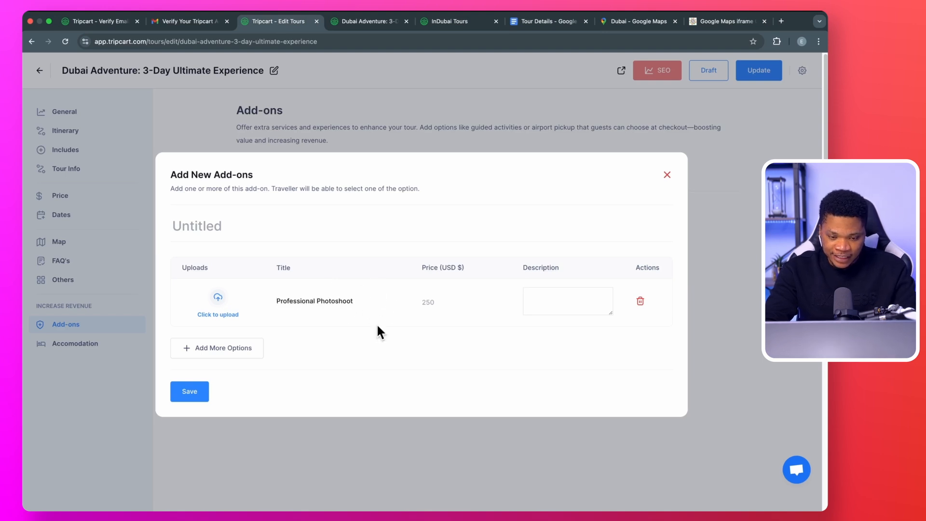
click(433, 303)
text(99)
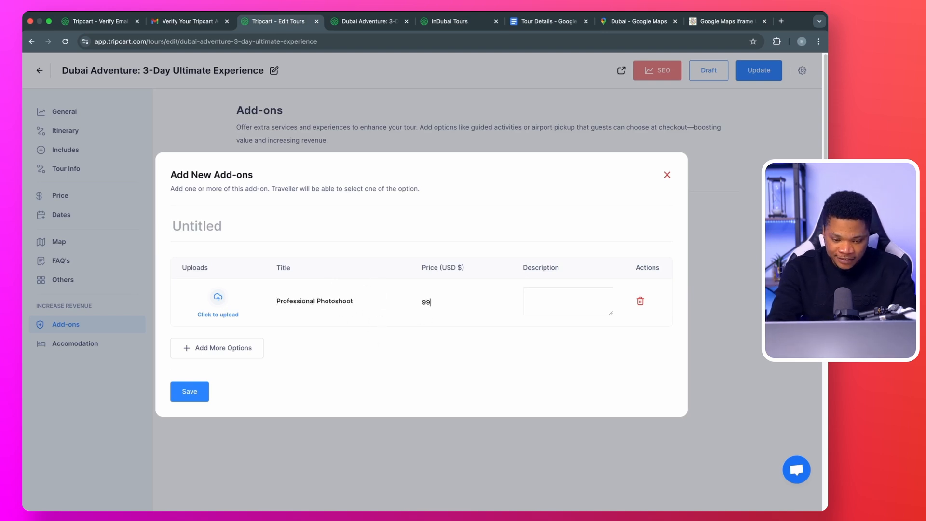
Copy the 30-minute photoshoot description from the Tour Details document into the Professional Photoshoot option's description.
click(537, 27)
drag(327, 260, 441, 268)
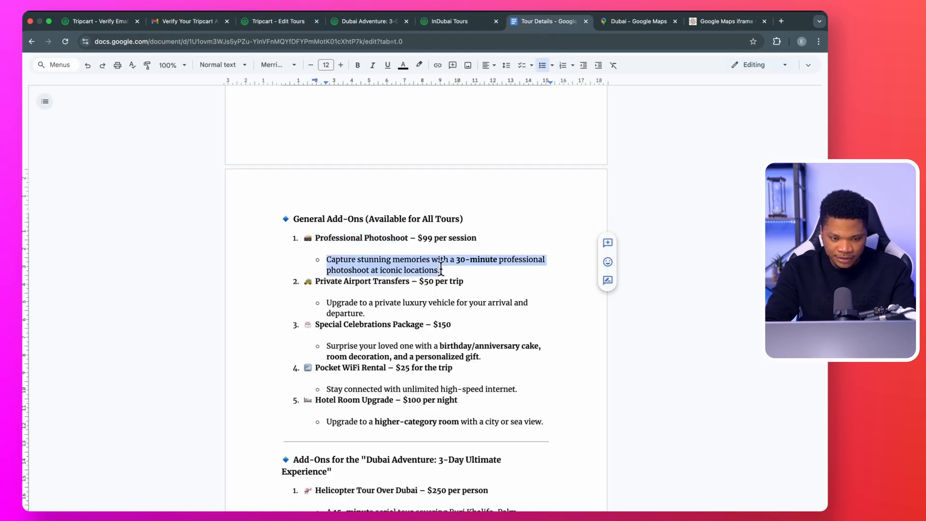
click(280, 27)
click(540, 299)
key(super+v)
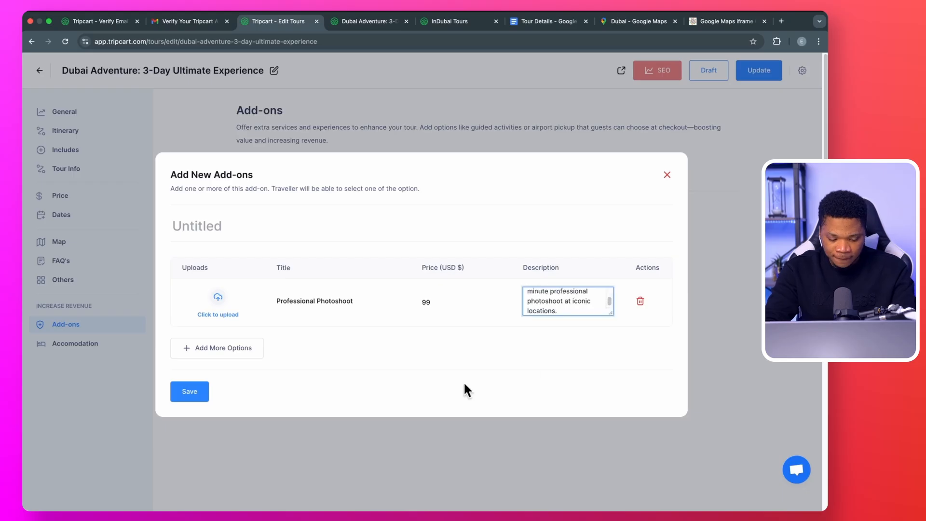
Name the new add-on "Professional Photoshoot", upload dubai-sand-dunes-photoshoot-0010.jpg as its image, and save it.
click(244, 225)
text(Professional Photoshoot)
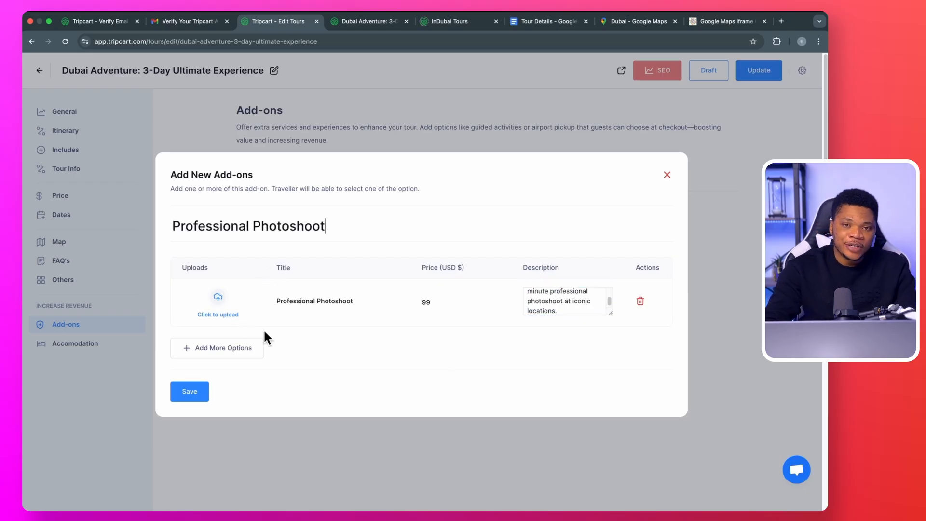
click(218, 309)
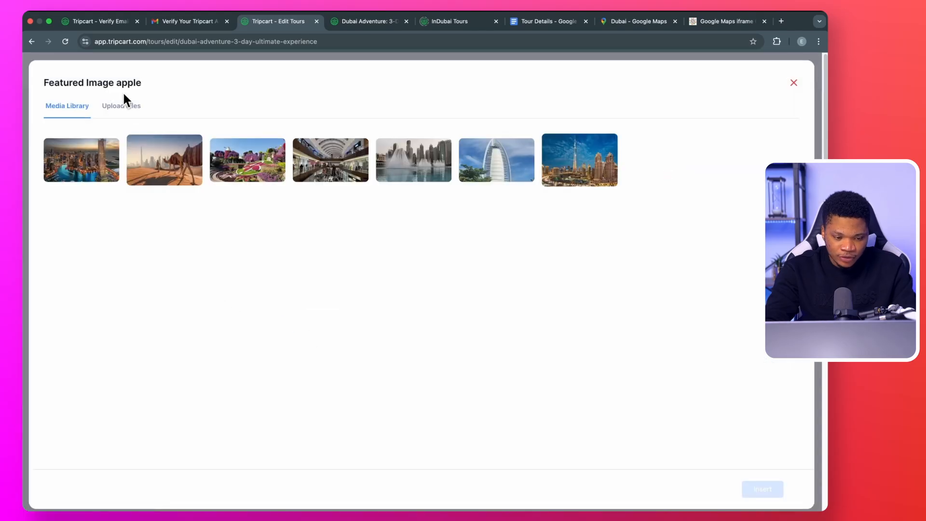
click(121, 107)
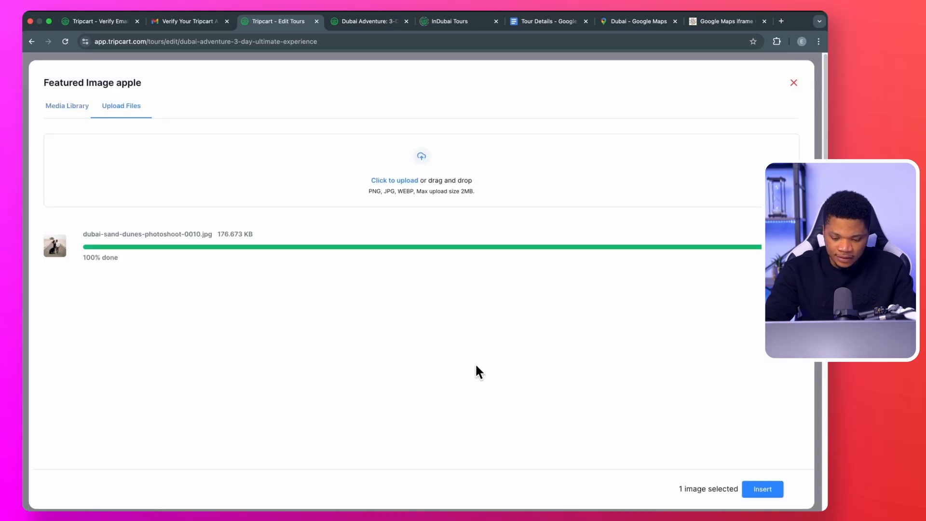
click(761, 490)
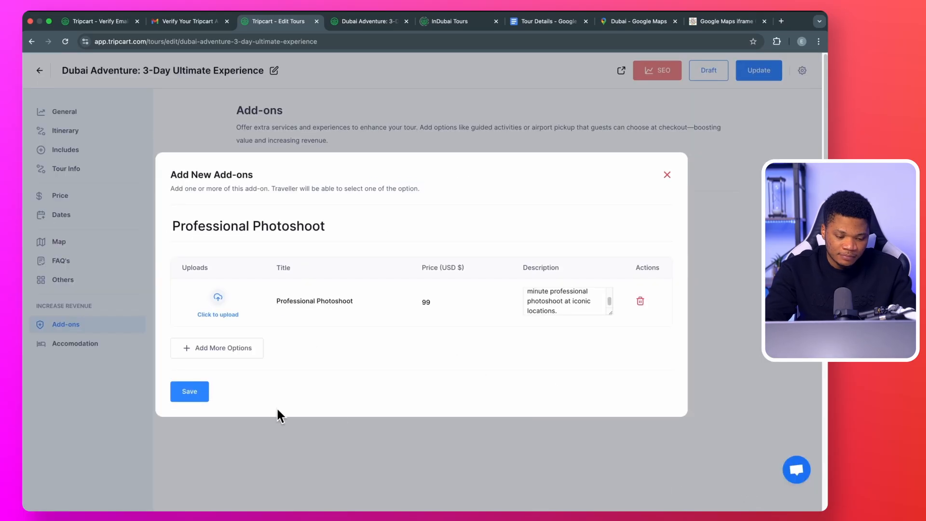
click(191, 392)
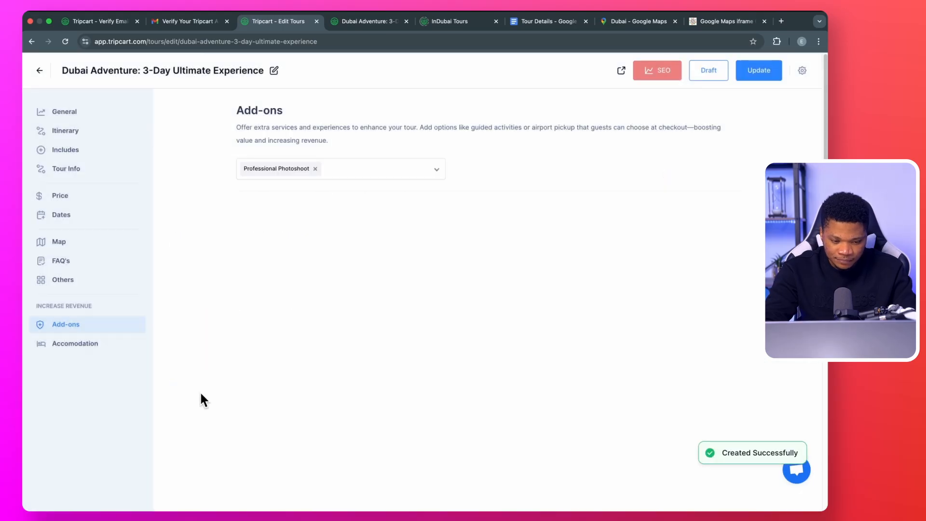
Start another new add-on for the tour and switch to the Tour Details document for its content.
click(413, 176)
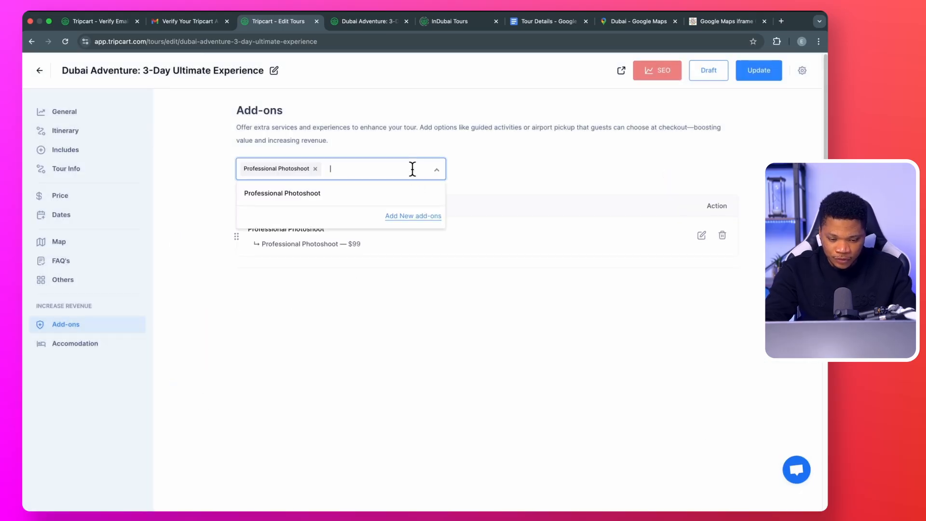
click(414, 215)
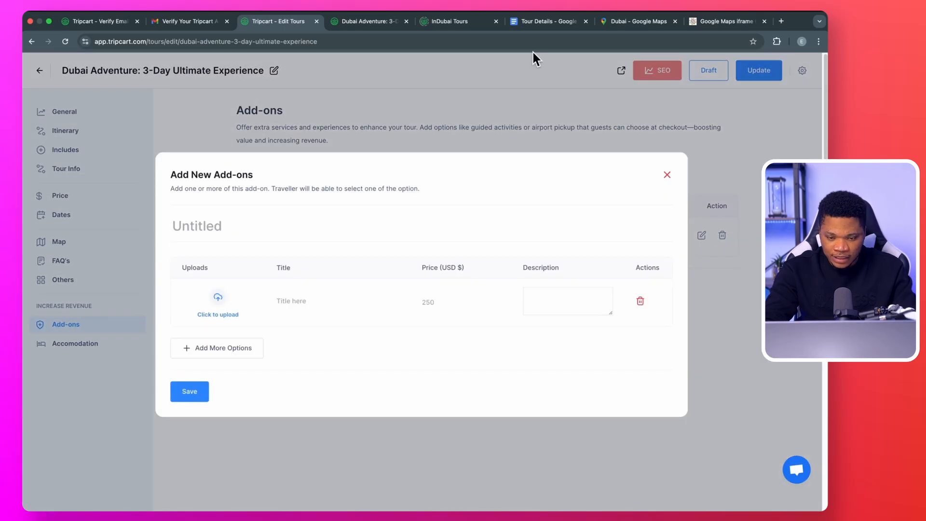
click(542, 19)
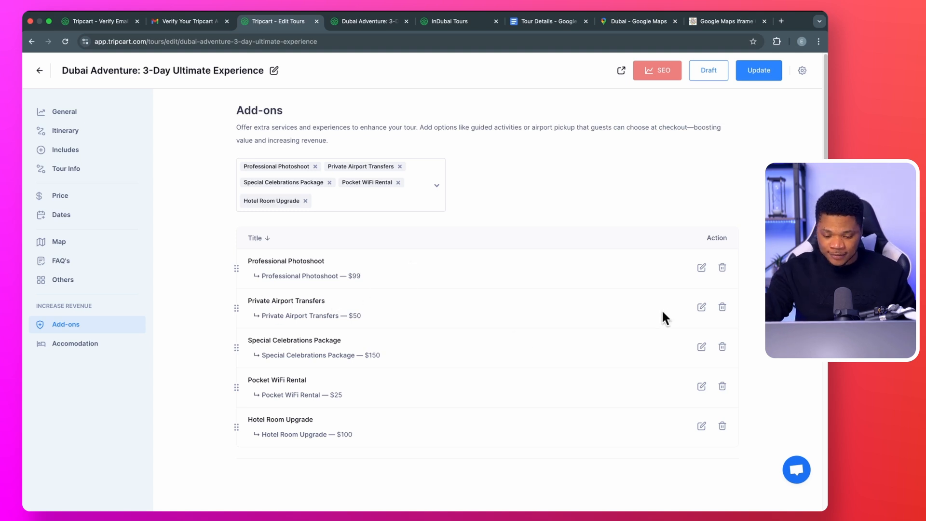
Try adding a second option titled "VIP Pickup" to the Private Airport Transfers add-on, and delete that option again.
click(703, 307)
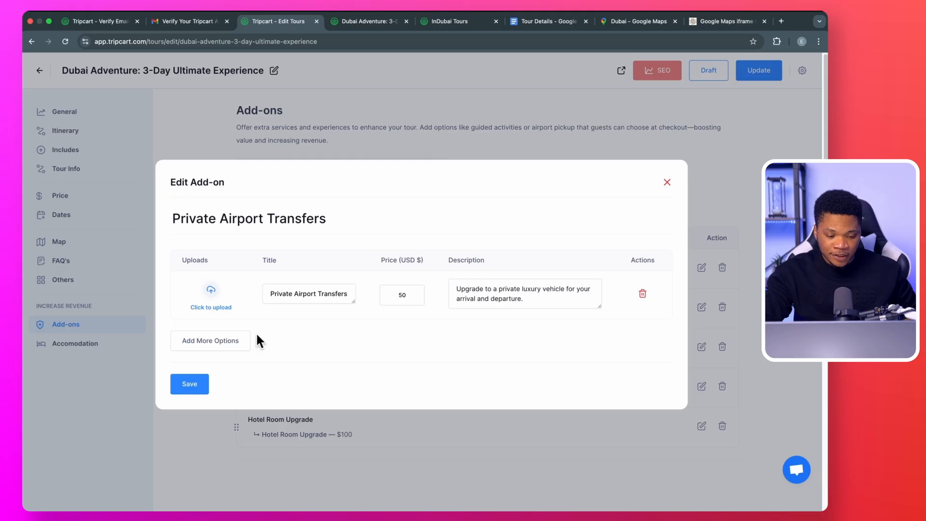
click(210, 342)
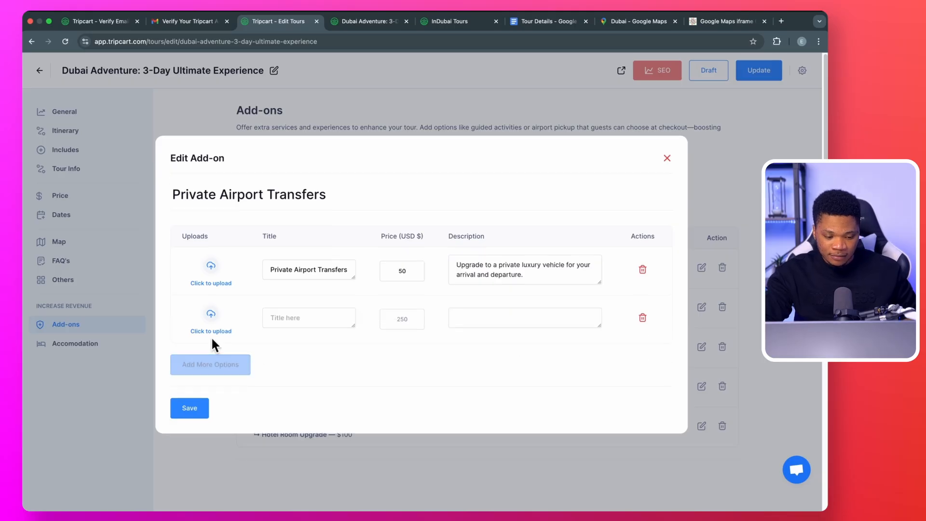
click(293, 316)
text(V)
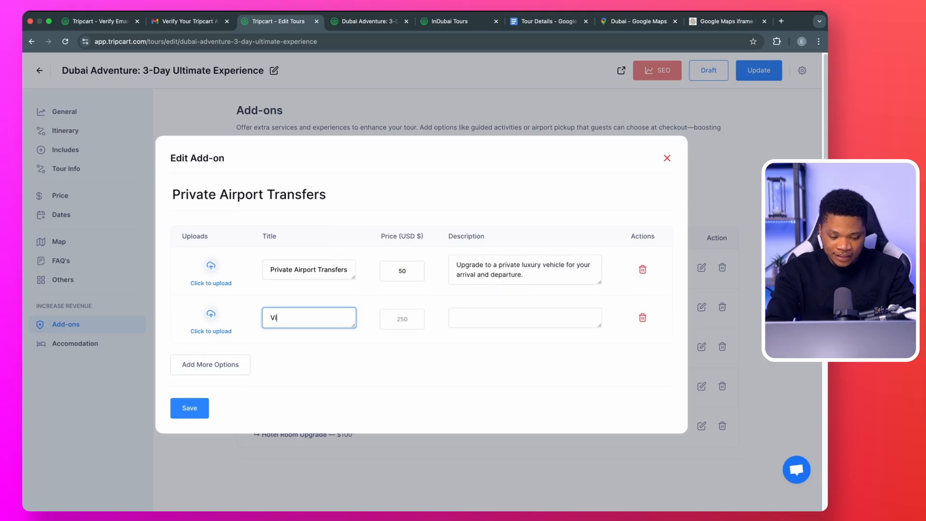
key(BackSpace)
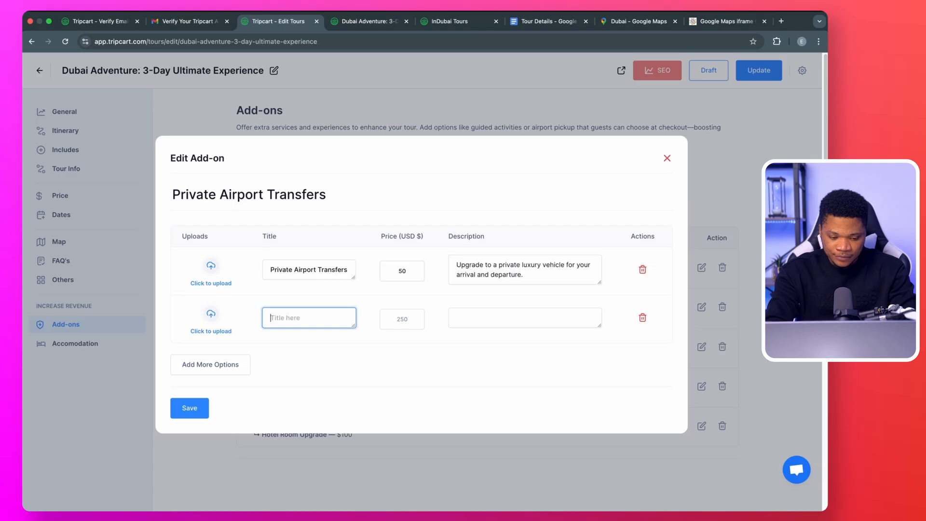
text(VIP)
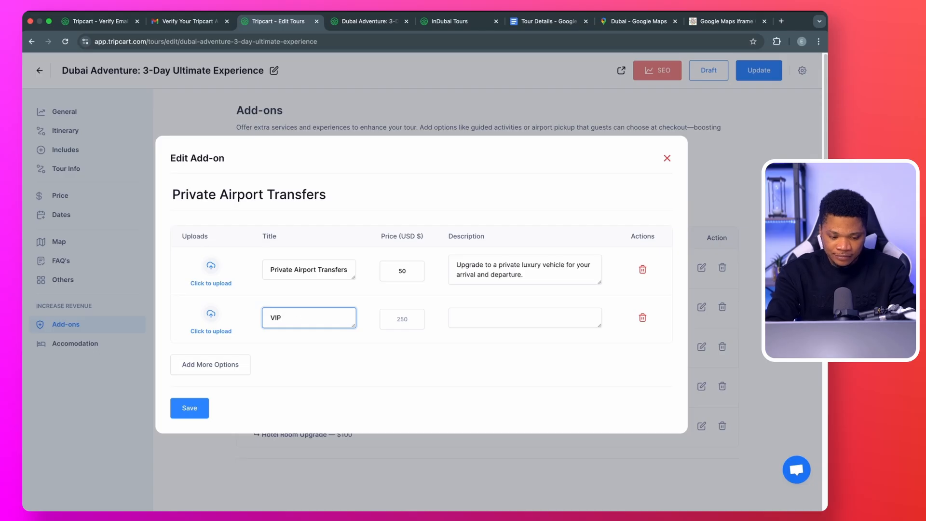
text( Pick)
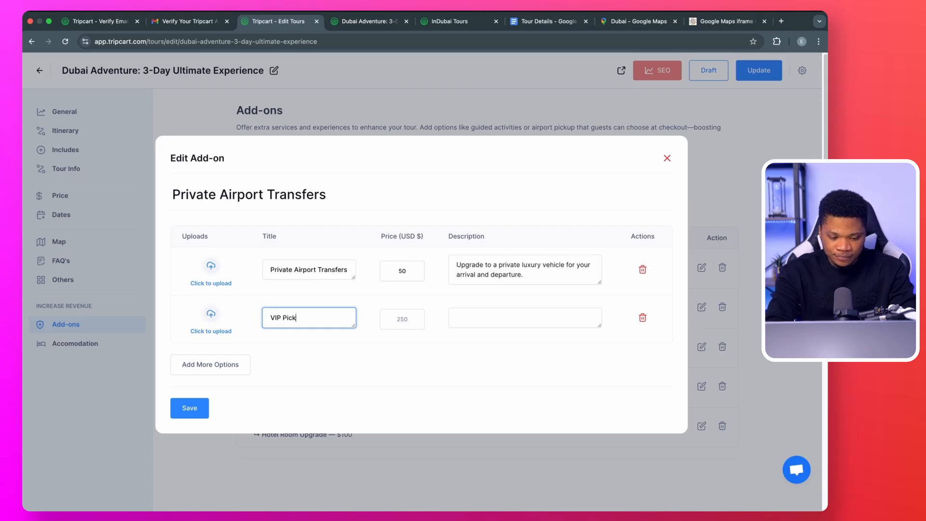
text(up)
click(385, 348)
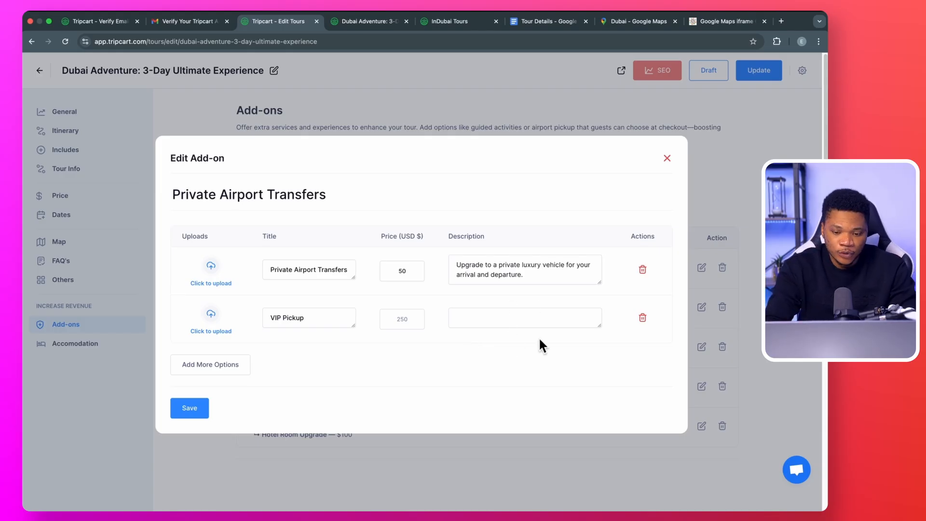
click(642, 318)
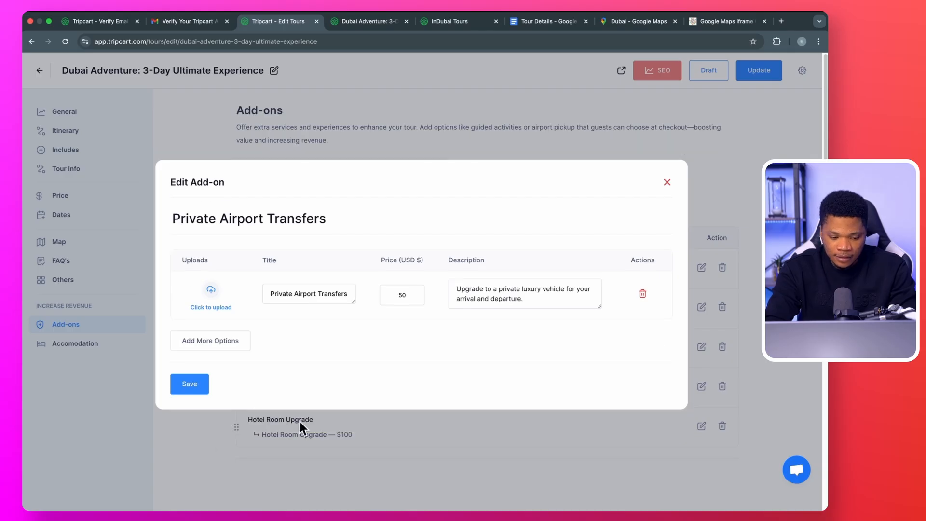
Save the Private Airport Transfers add-on and update the tour.
click(193, 394)
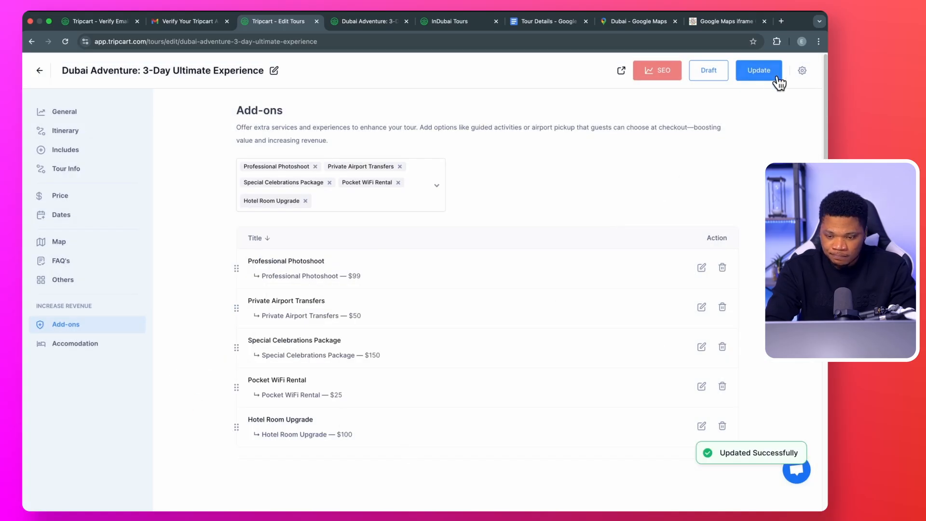
click(755, 70)
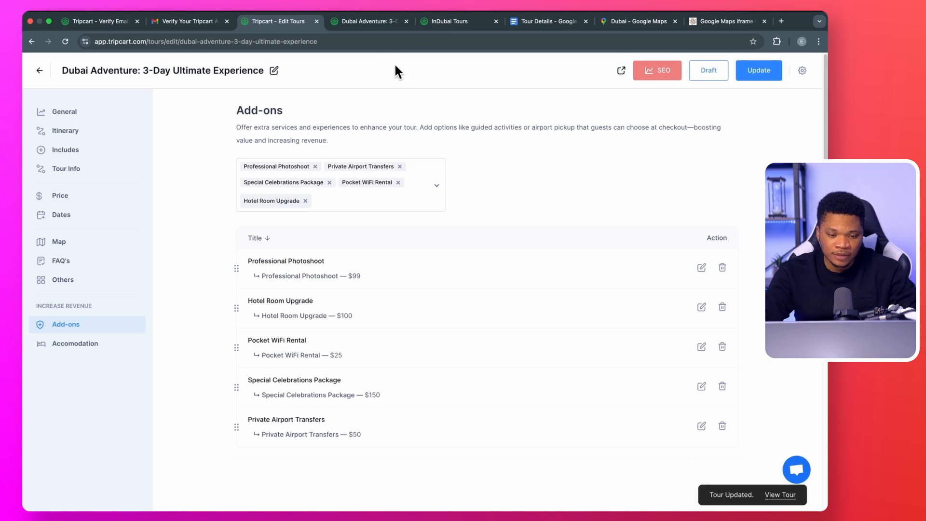
Reload the public tour page and start a booking for the 20 to 22 Feb 2025 departure.
click(370, 23)
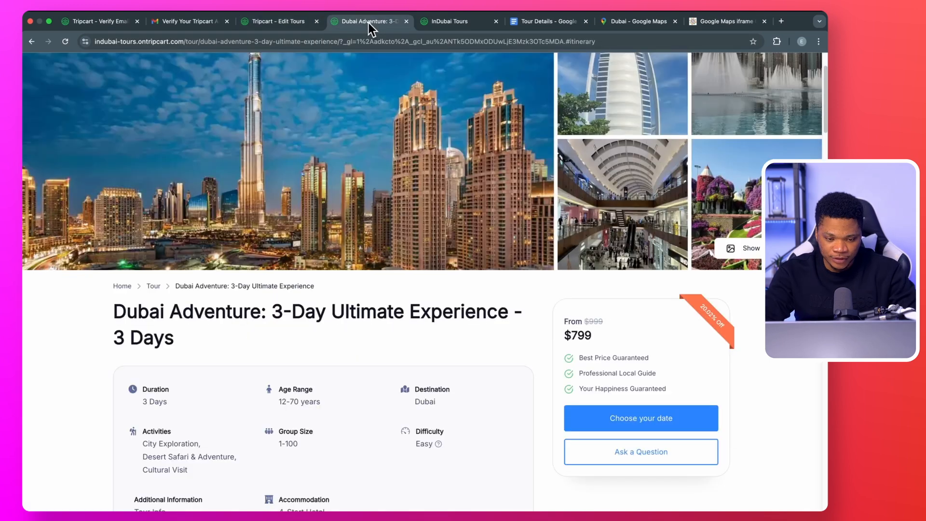
click(65, 42)
scroll(351, 365, down, 15)
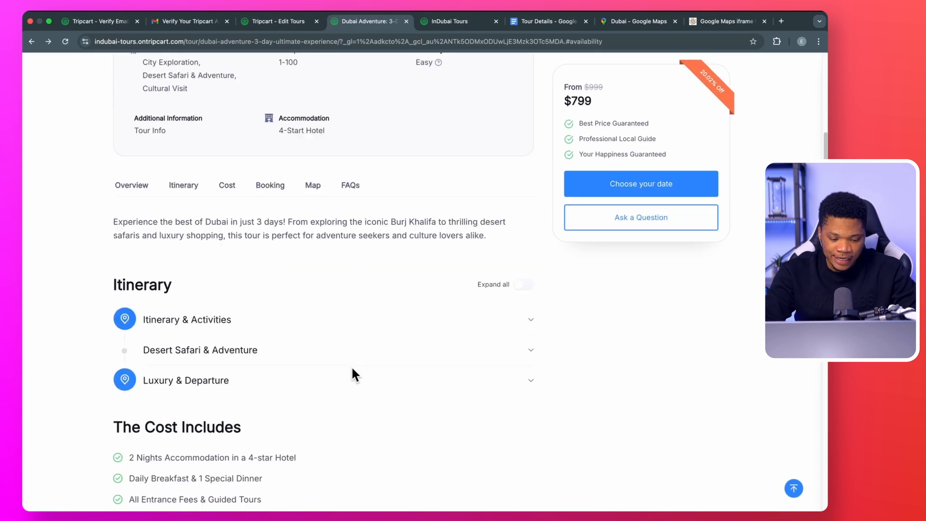
scroll(351, 365, down, 6)
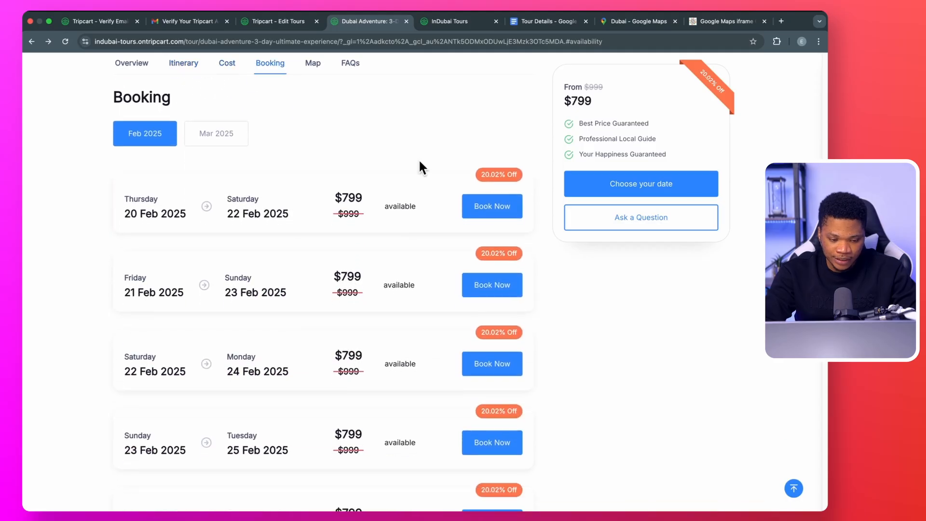
click(488, 211)
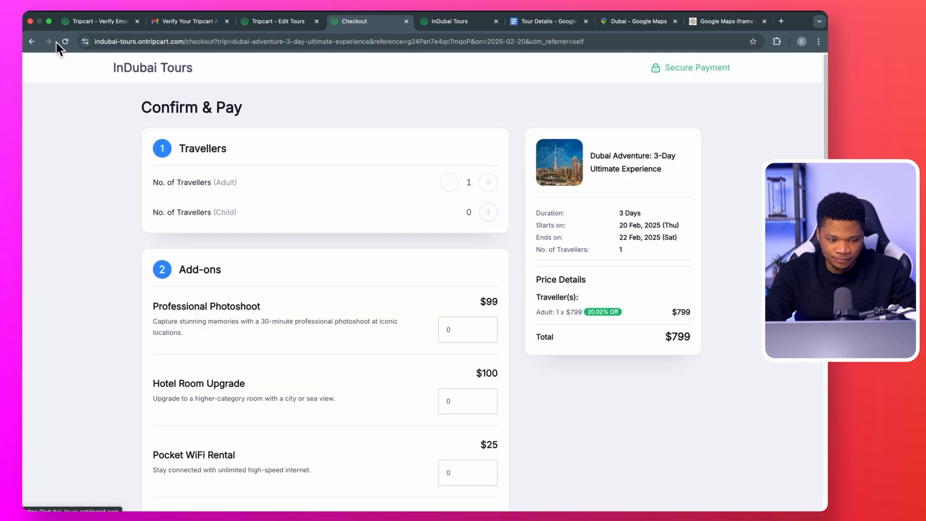
Review the add-ons offered at checkout and set the Professional Photoshoot quantity to 1.
scroll(494, 361, down, 3)
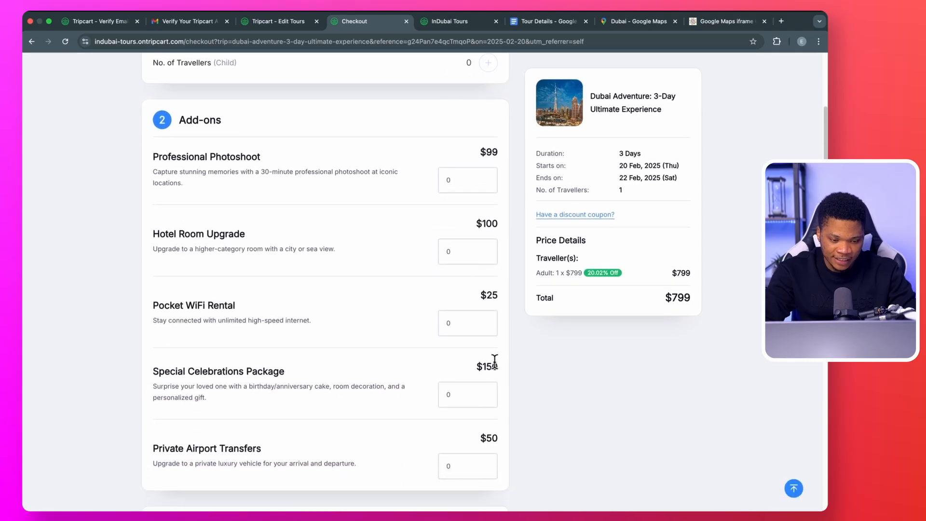
click(487, 182)
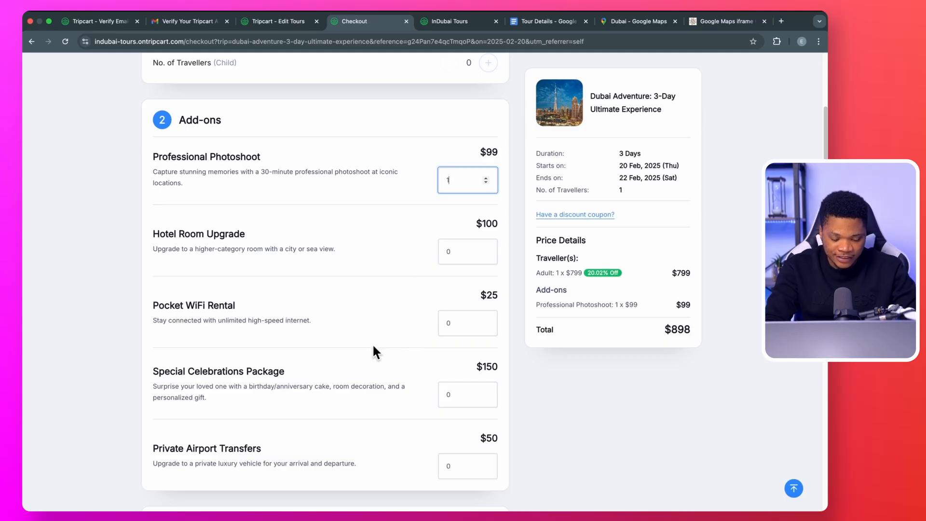
scroll(403, 386, up, 2)
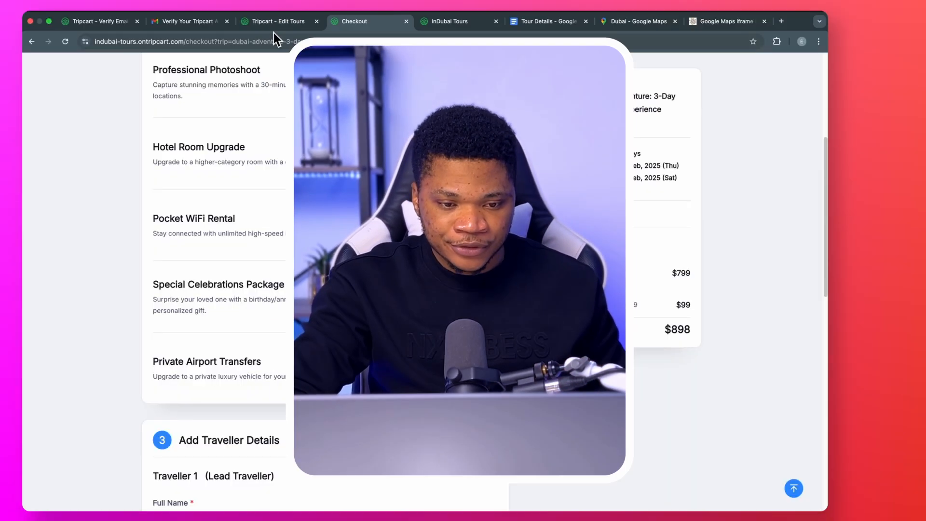
Return to the tour editor, leave the tour, and open the global Accommodation settings.
click(272, 25)
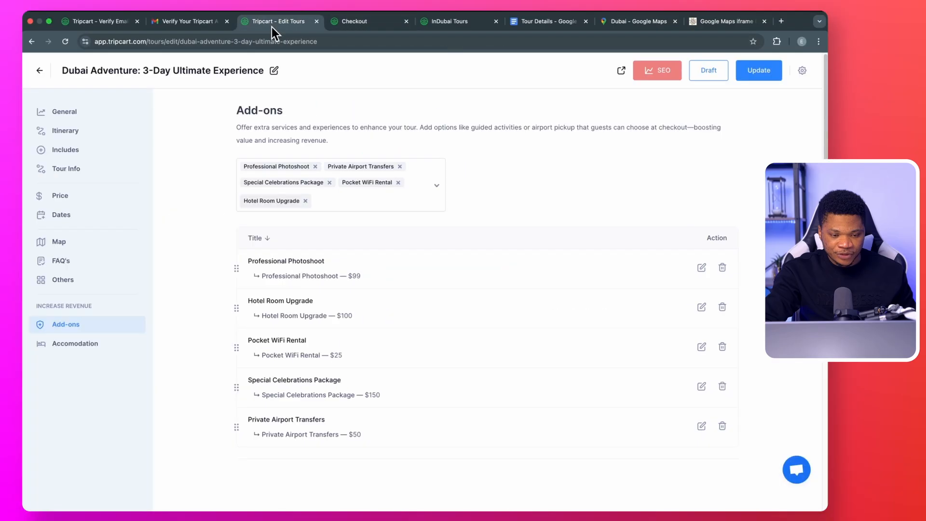
click(39, 73)
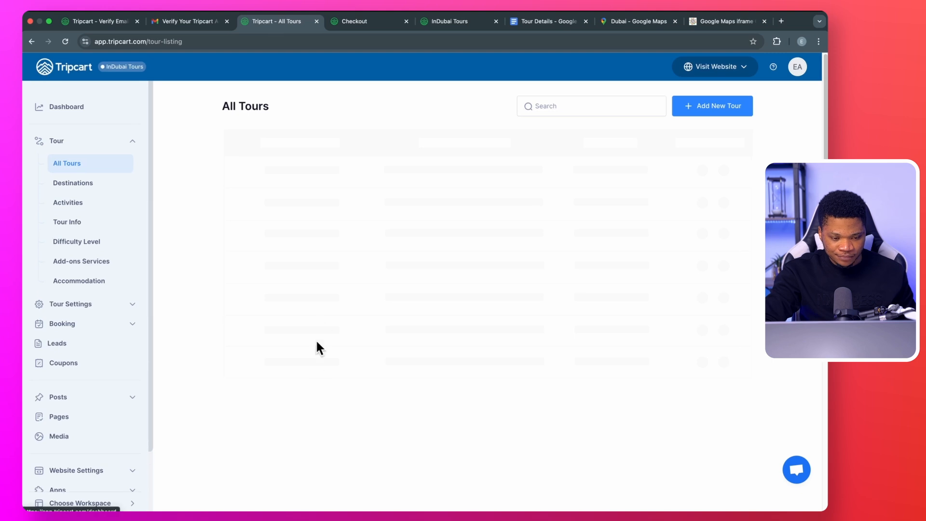
click(82, 282)
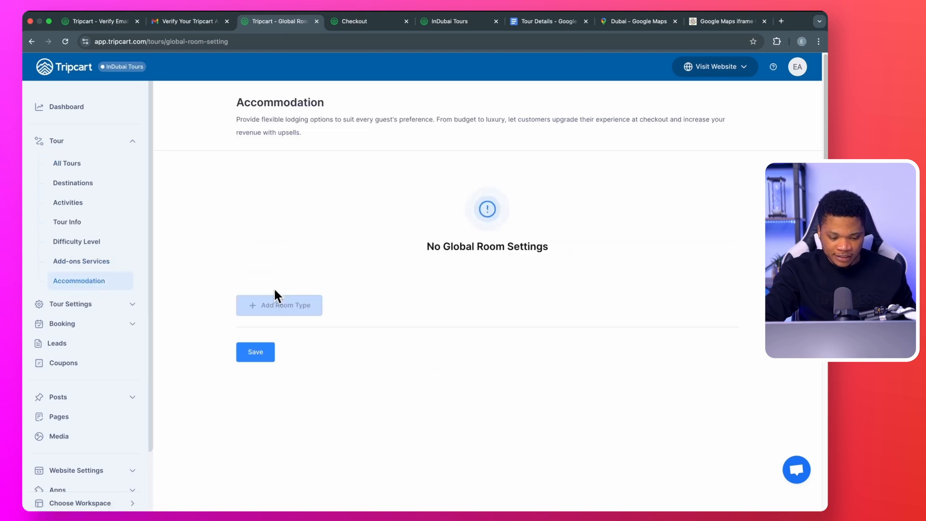
Add a room type named "Single Room" for 1 guest, and view its details editor without entering any text.
click(269, 309)
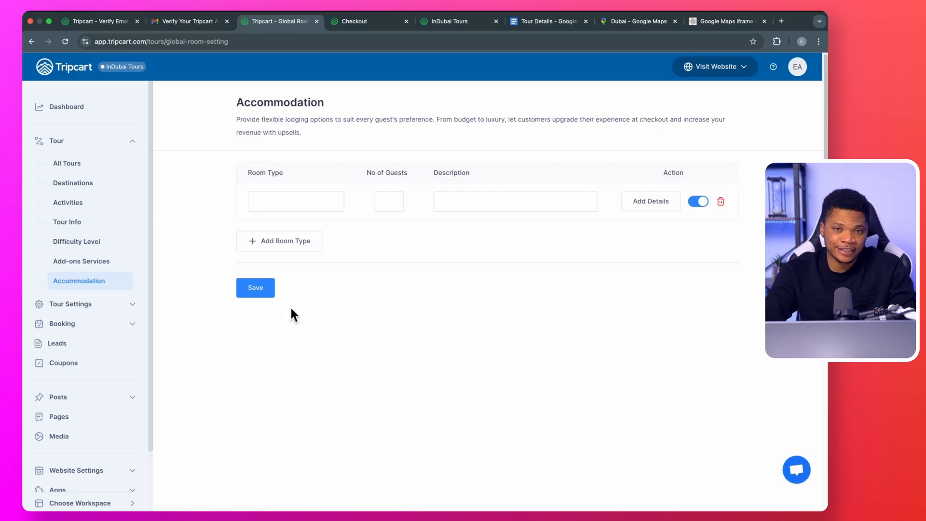
click(277, 195)
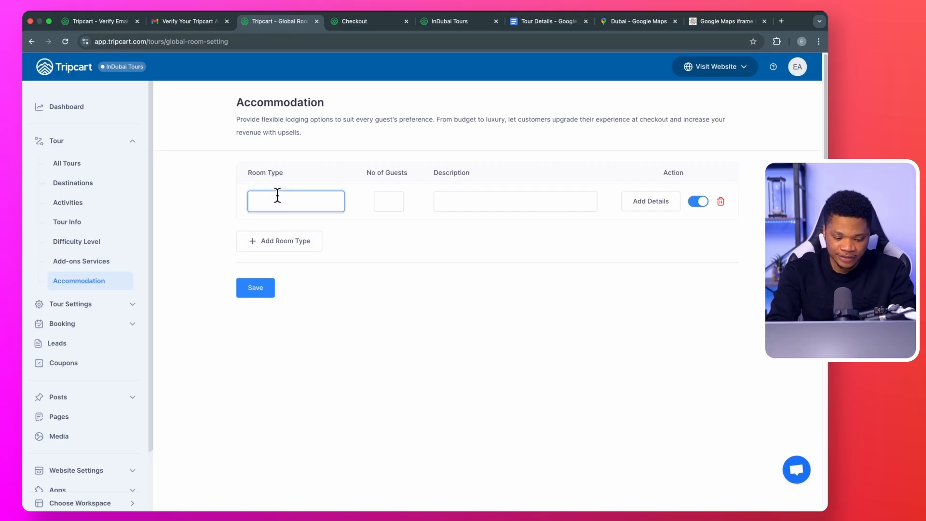
text(Single Room)
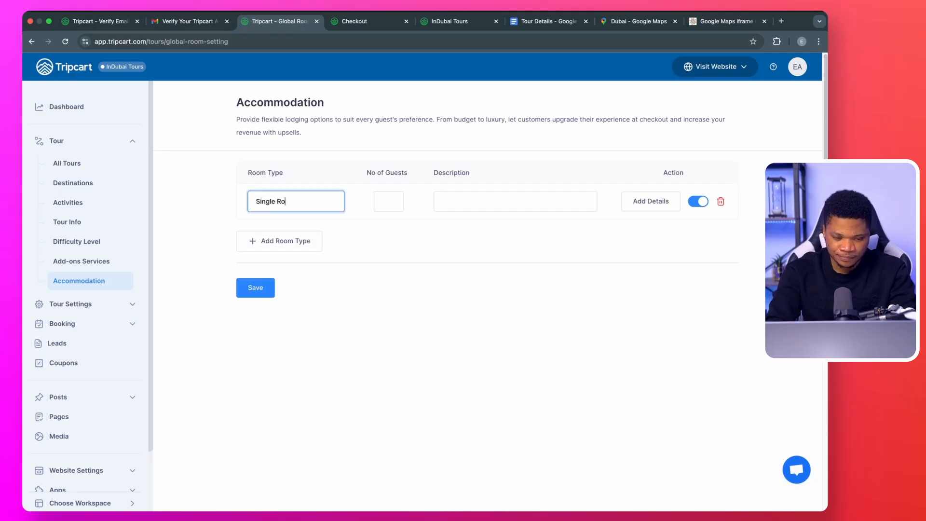
click(390, 208)
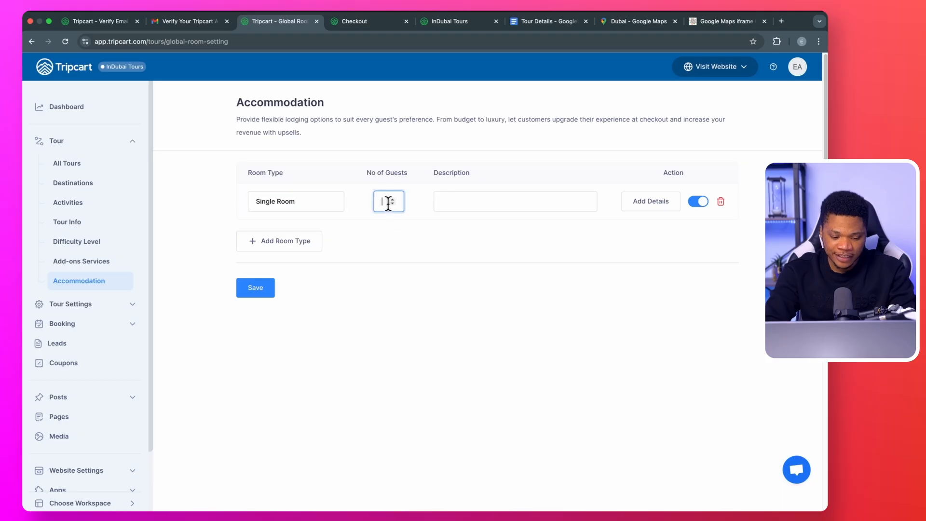
text(1)
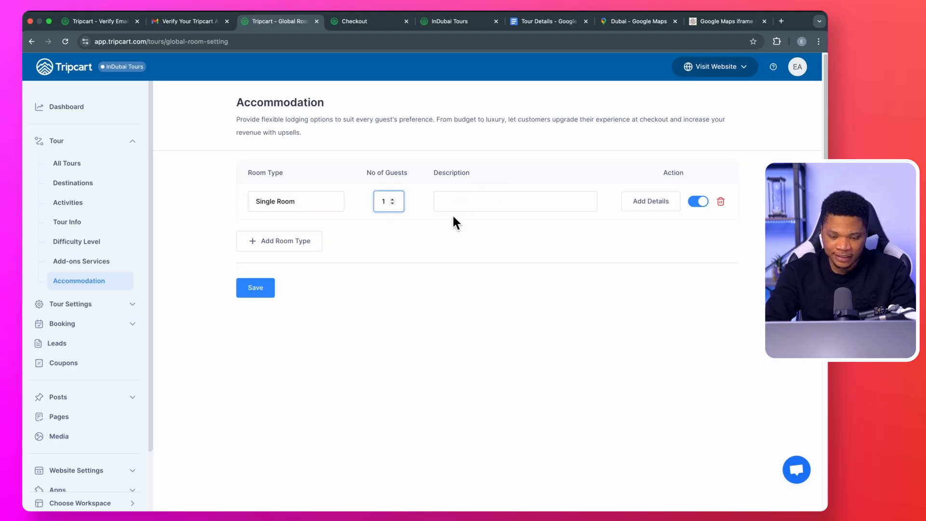
click(656, 202)
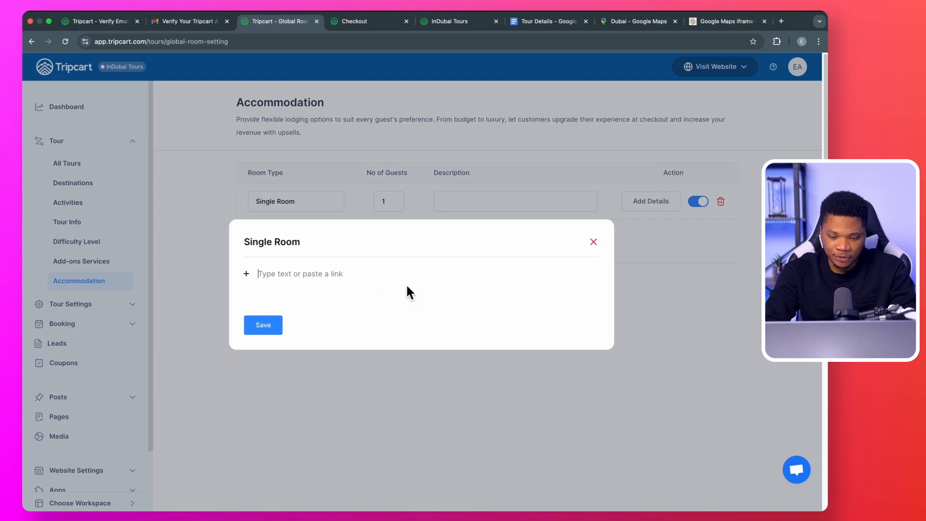
click(594, 241)
Add a second room type named "Double Room" for 2 guests and save the global accommodation settings.
click(296, 250)
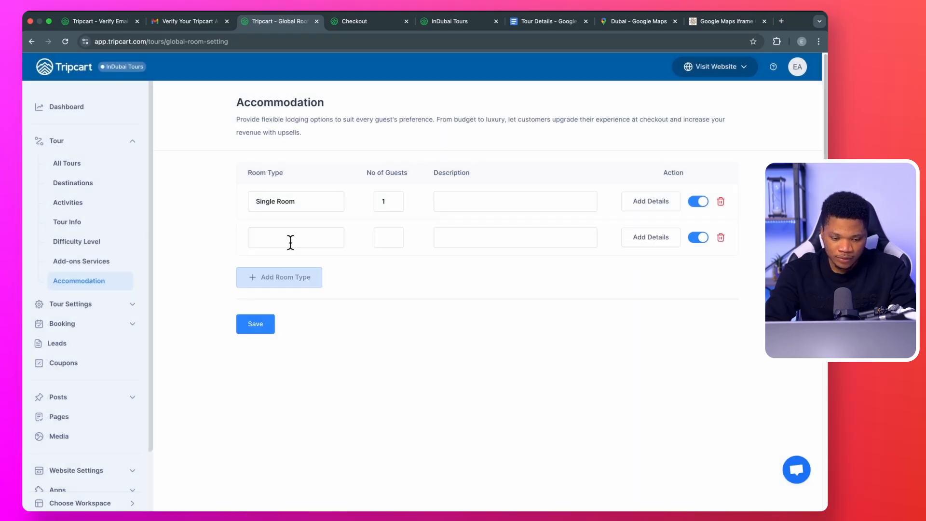
click(296, 240)
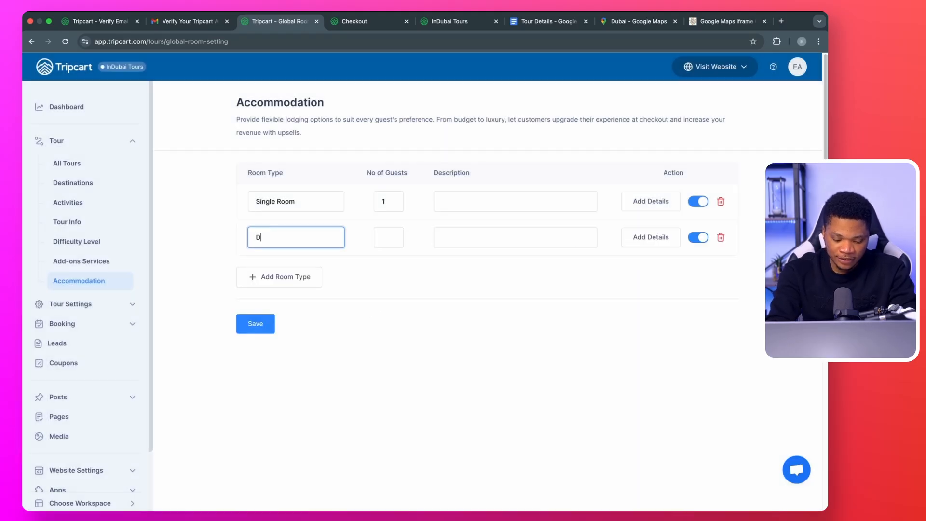
text(Room)
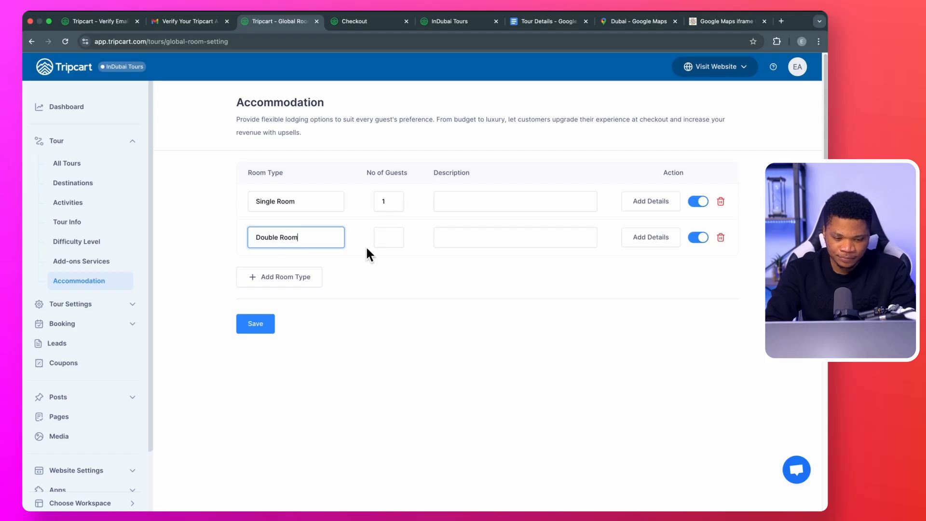
click(392, 239)
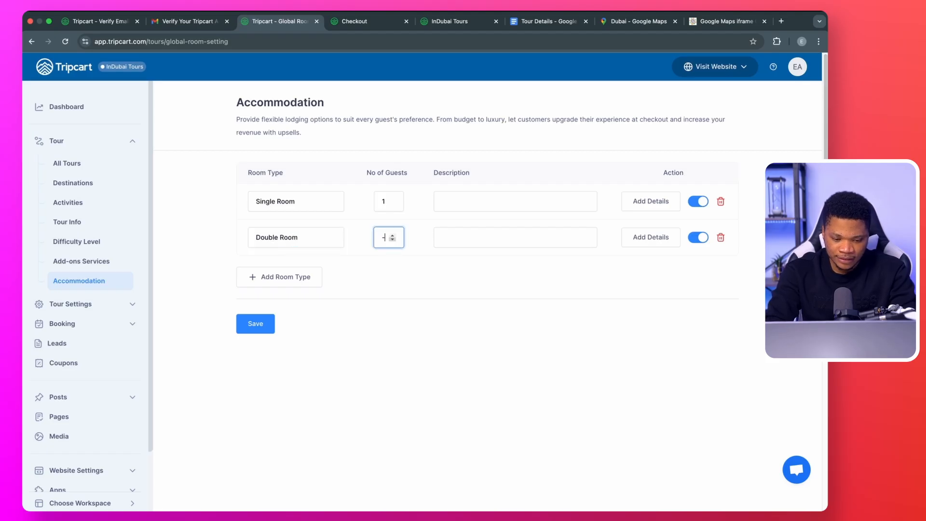
key(BackSpace)
key(BackSpace)
click(468, 271)
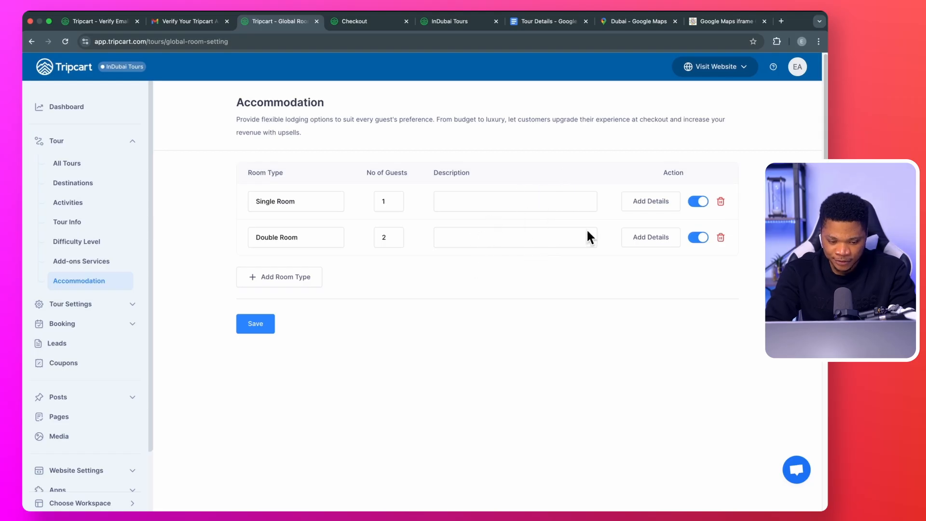
click(258, 326)
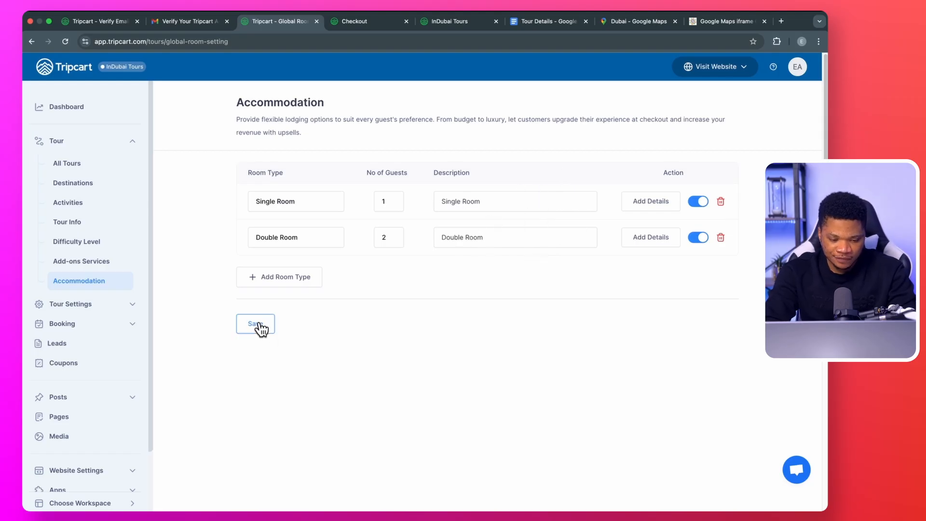
In the Dubai Adventure tour's accommodation settings, price the Single Room at 100 USD and the Double Room at 200 USD, and update the tour.
click(65, 163)
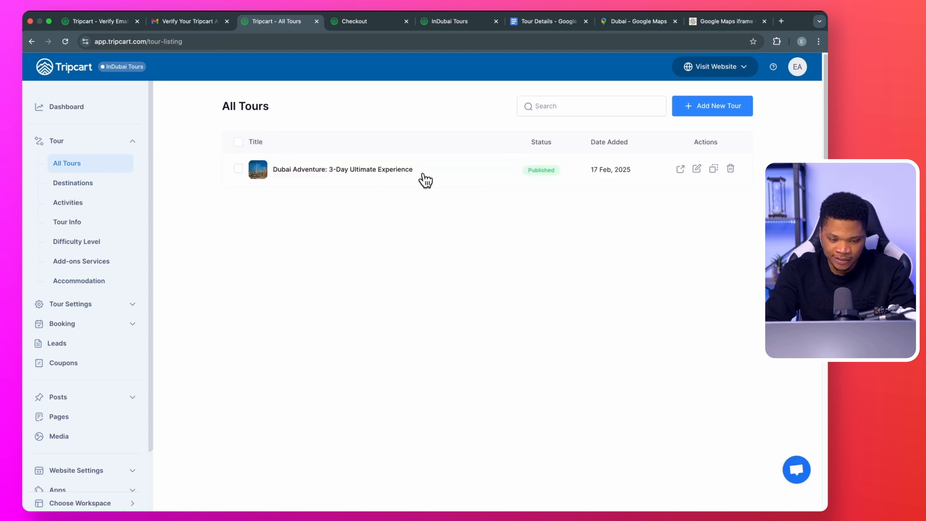
click(697, 169)
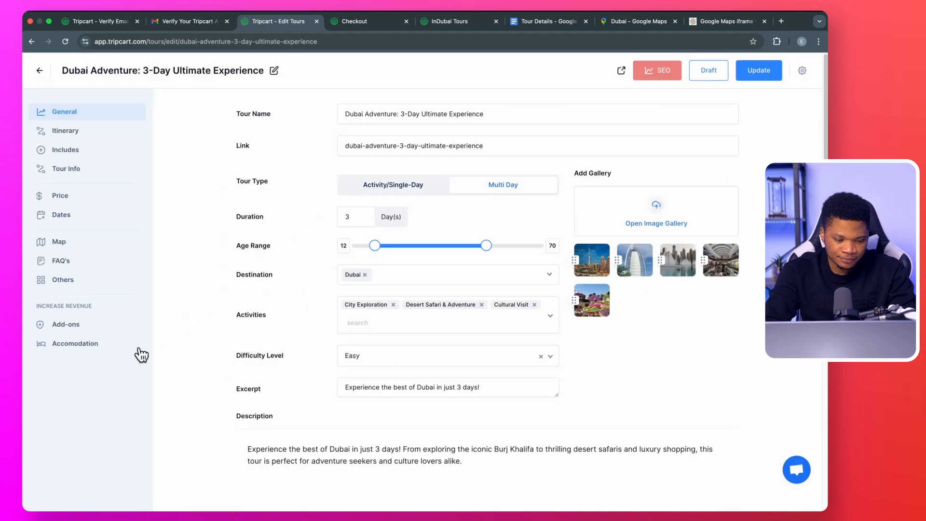
click(86, 352)
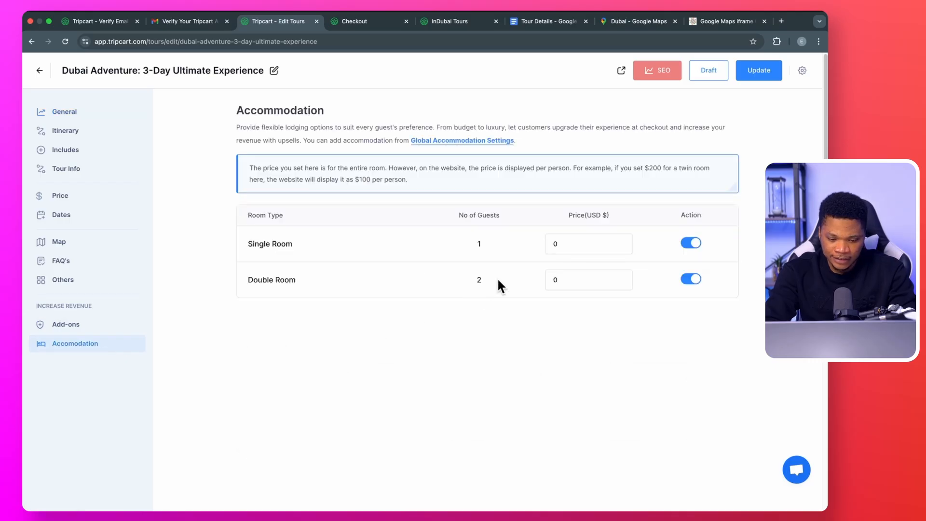
click(572, 243)
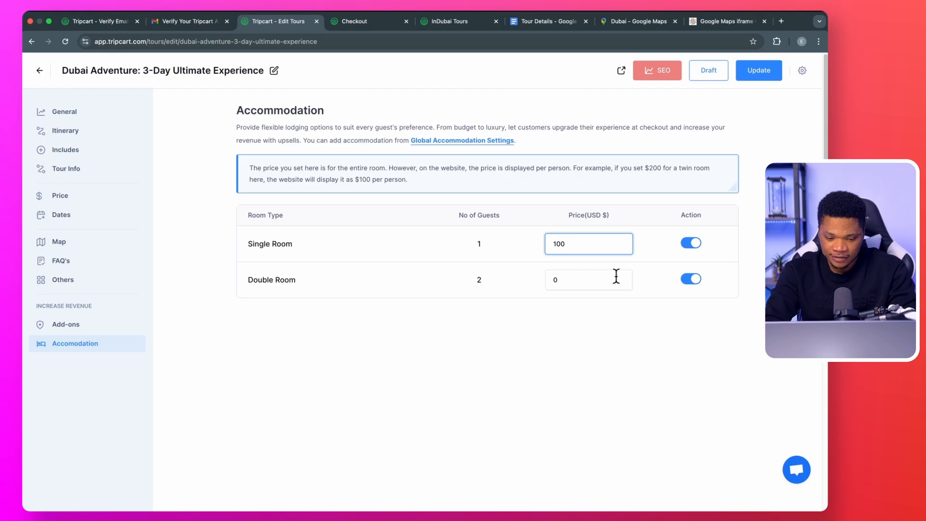
click(554, 279)
text(200)
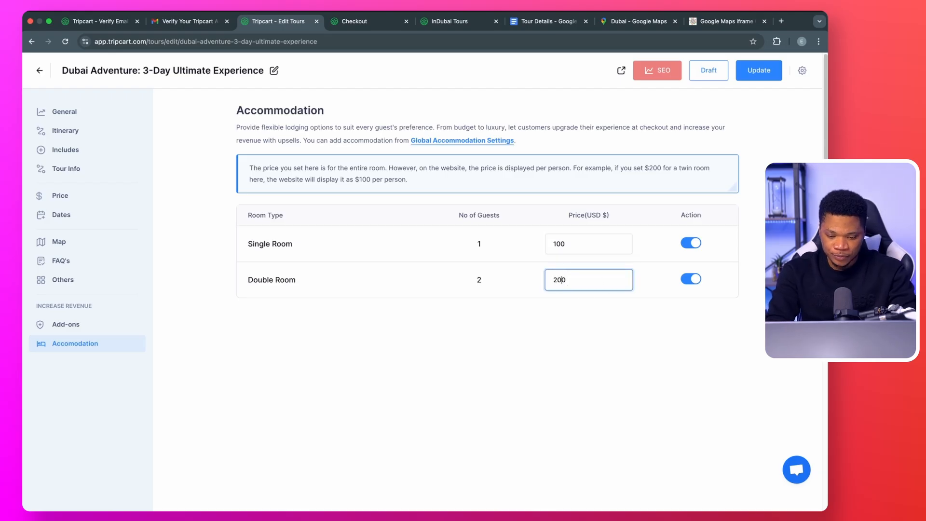
click(562, 300)
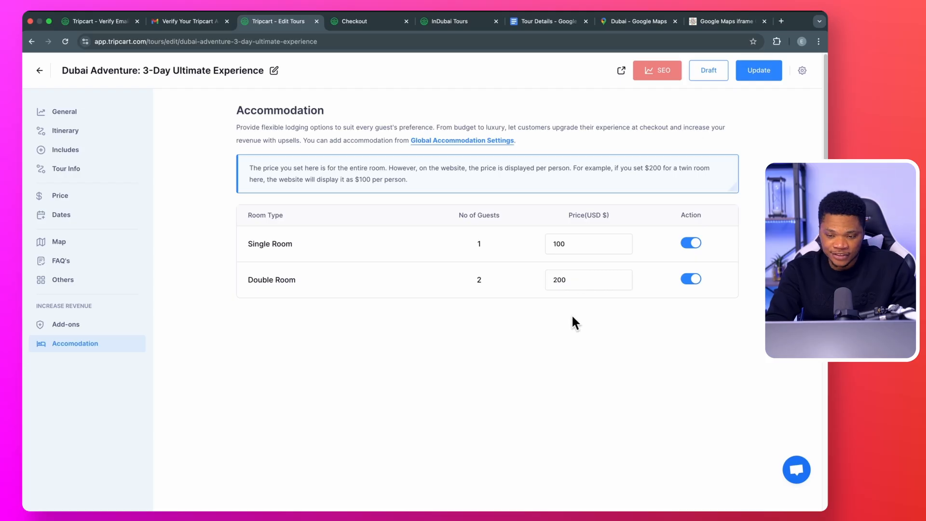
click(767, 76)
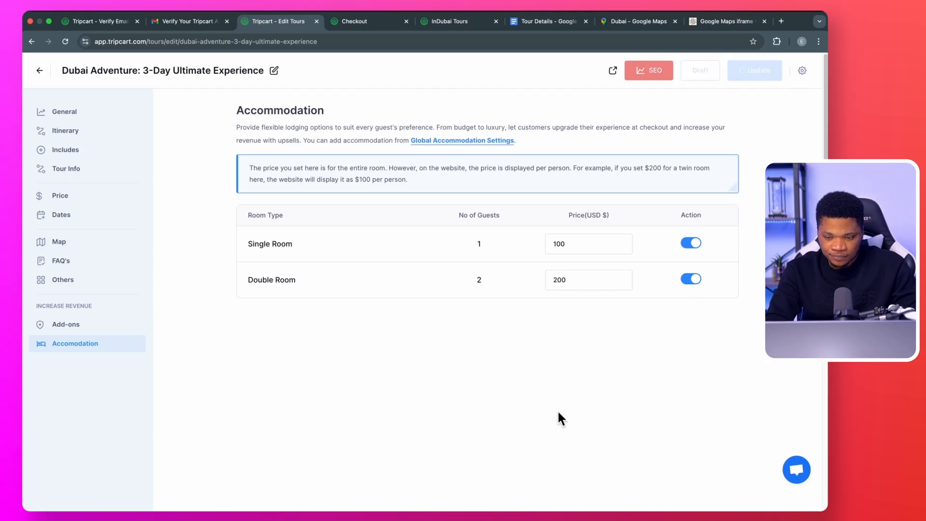
Reload the open checkout page and review the accommodation options for the booking.
click(357, 26)
scroll(402, 232, up, 3)
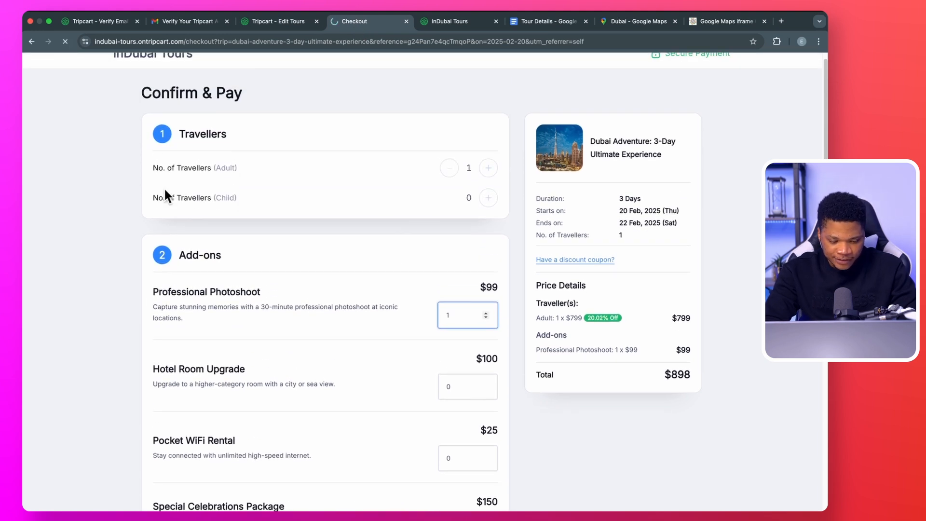
scroll(328, 376, down, 2)
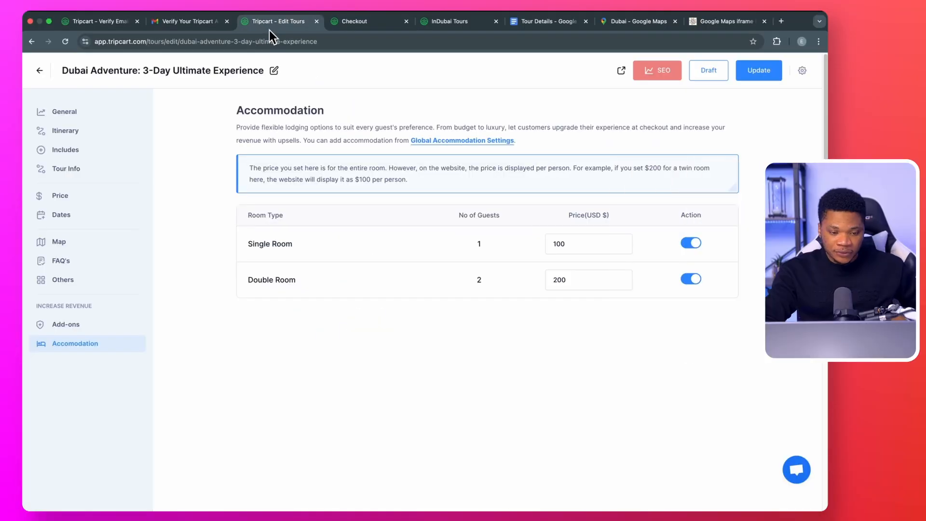
Leave the tour editor and look through the available currencies in the tour currency settings without changing the selection.
click(39, 71)
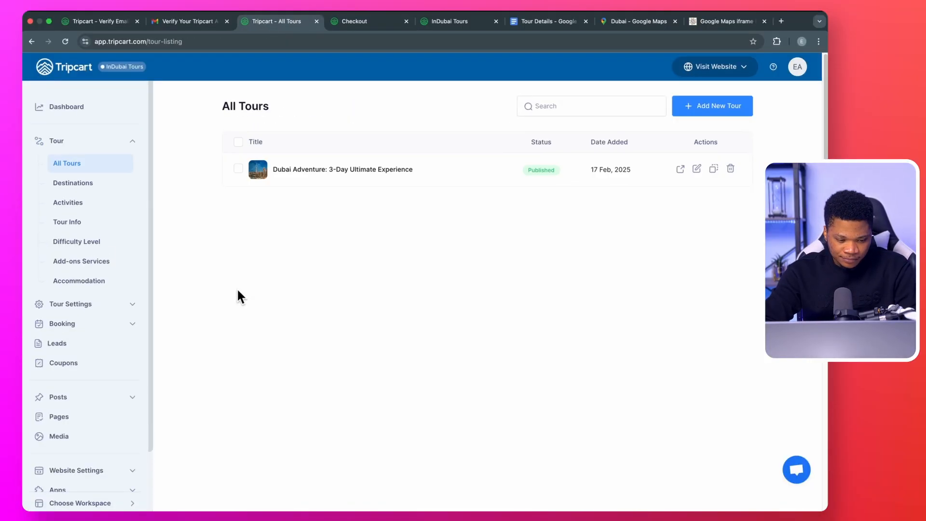
click(100, 308)
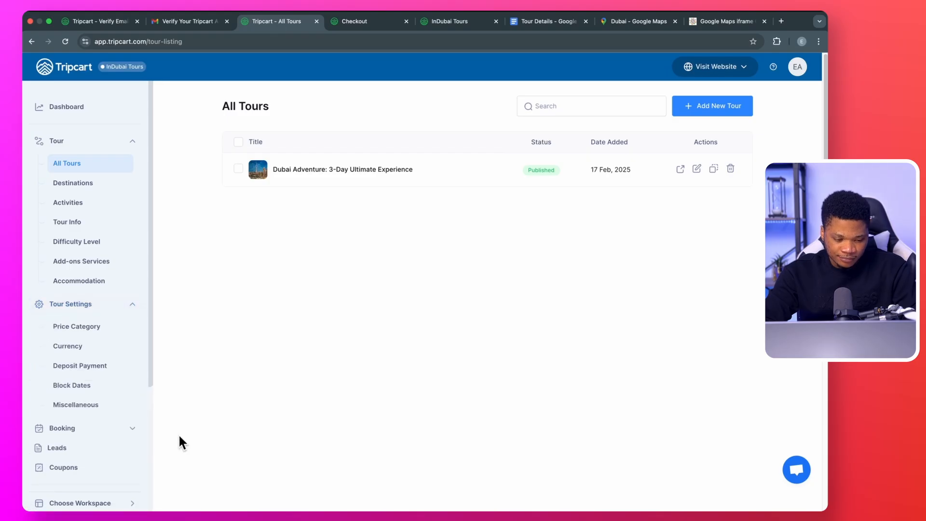
click(87, 367)
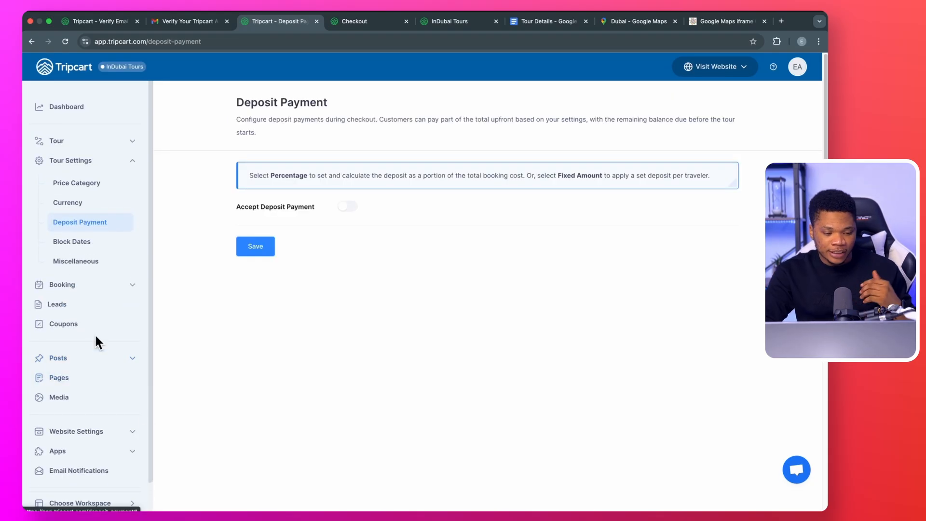
click(85, 203)
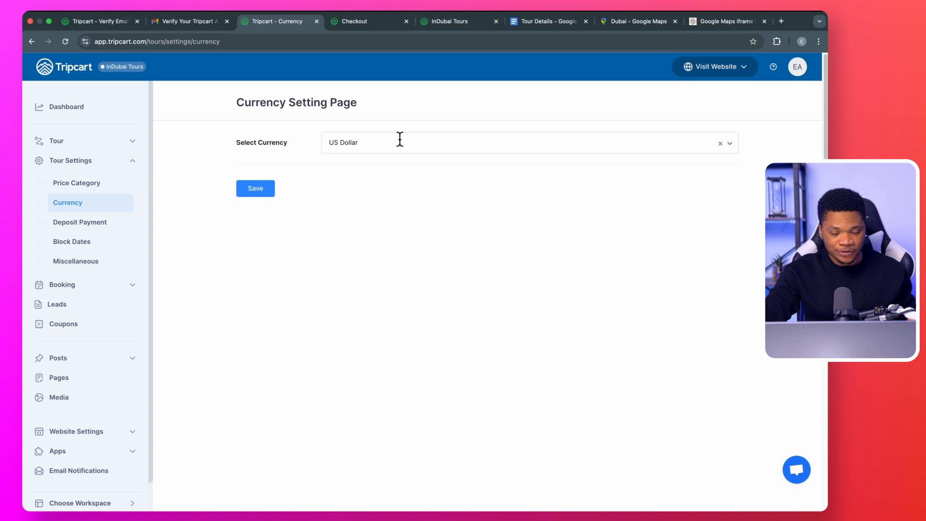
click(357, 147)
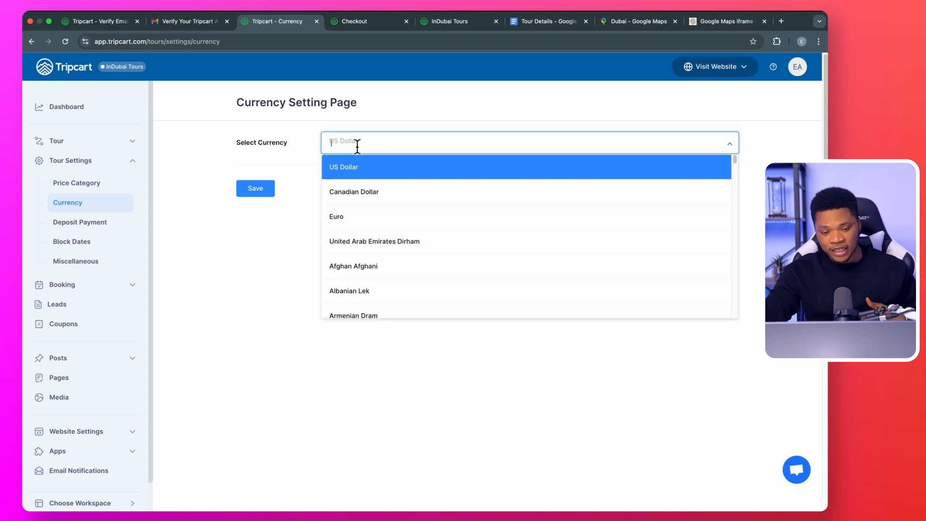
scroll(393, 231, down, 10)
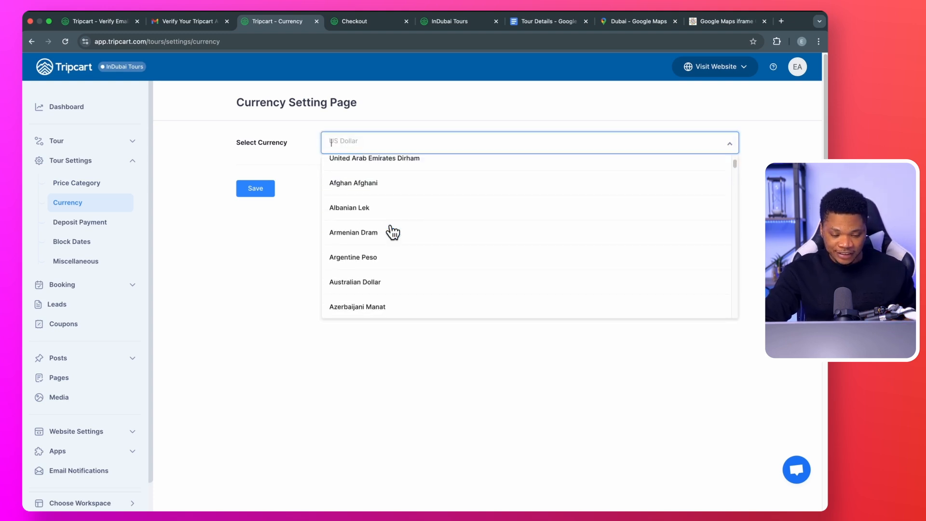
click(228, 343)
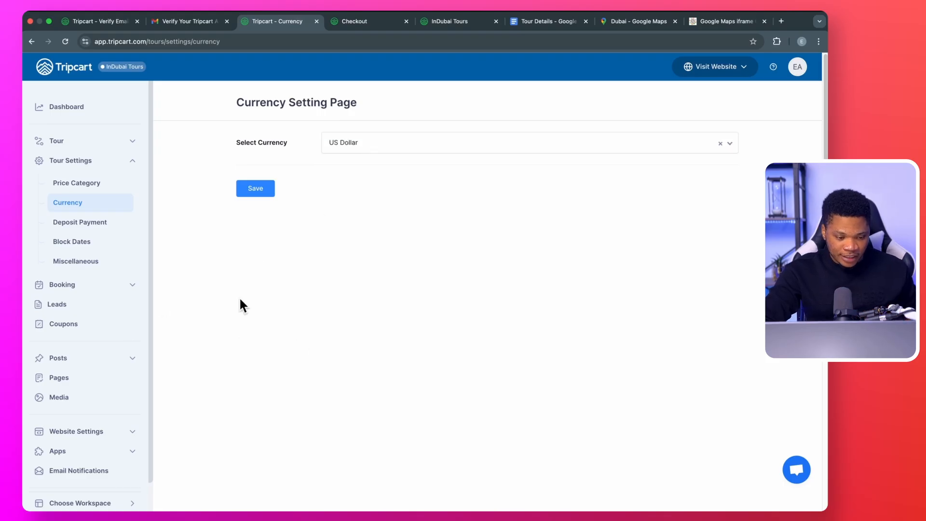
Enable deposit payments with a deposit percentage of 60% and save the setting.
click(71, 224)
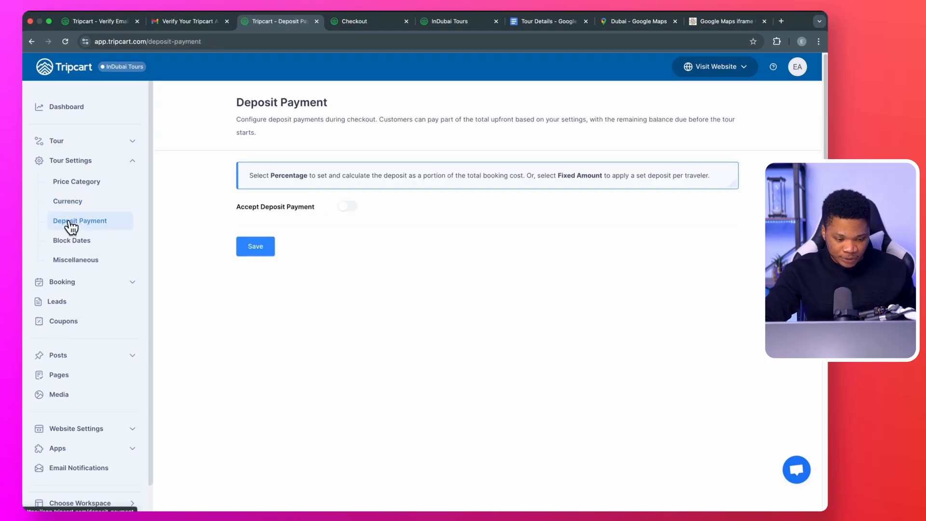
click(348, 207)
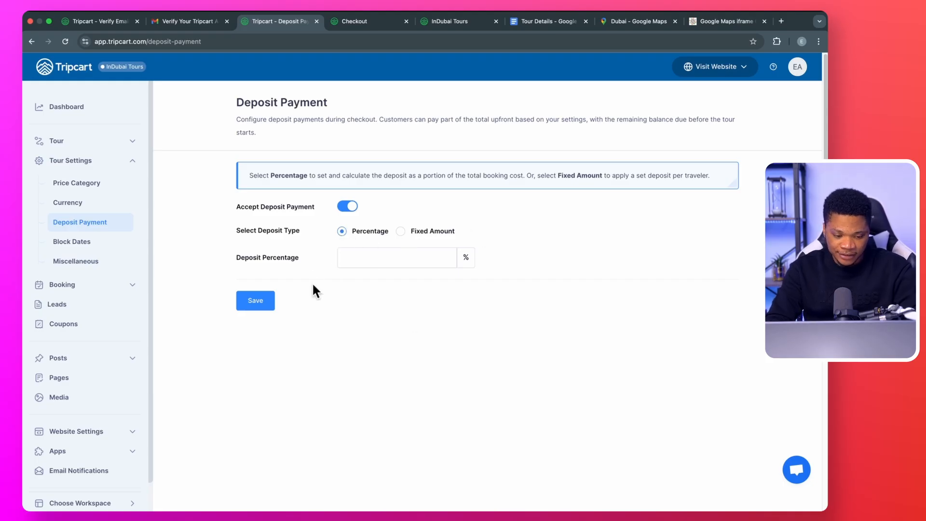
click(355, 259)
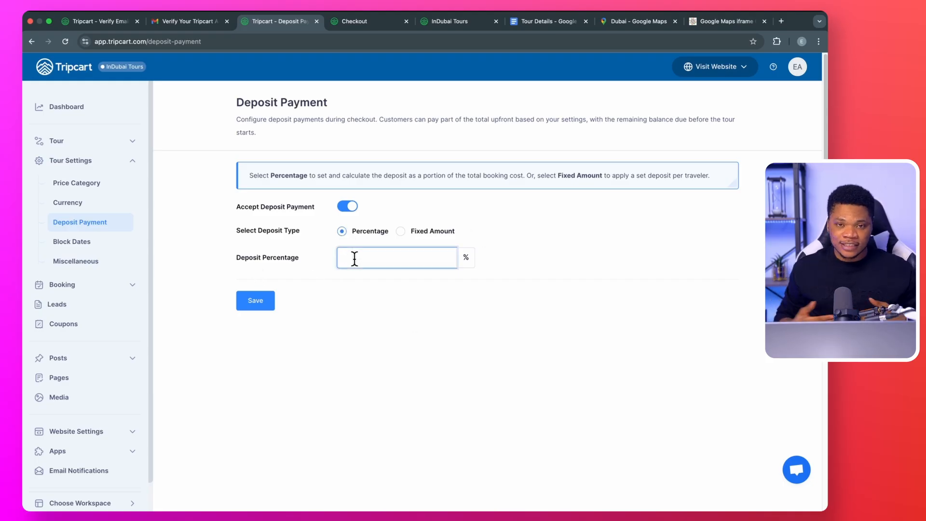
text(60)
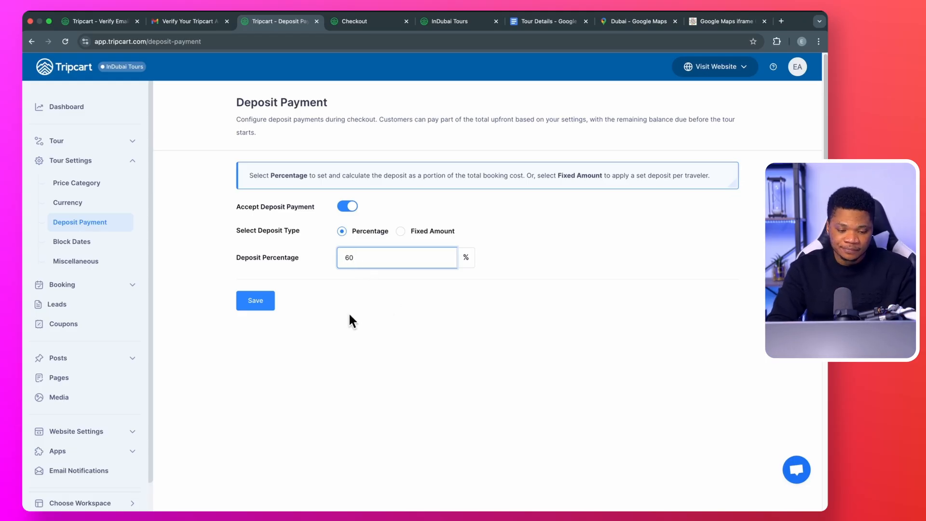
click(263, 305)
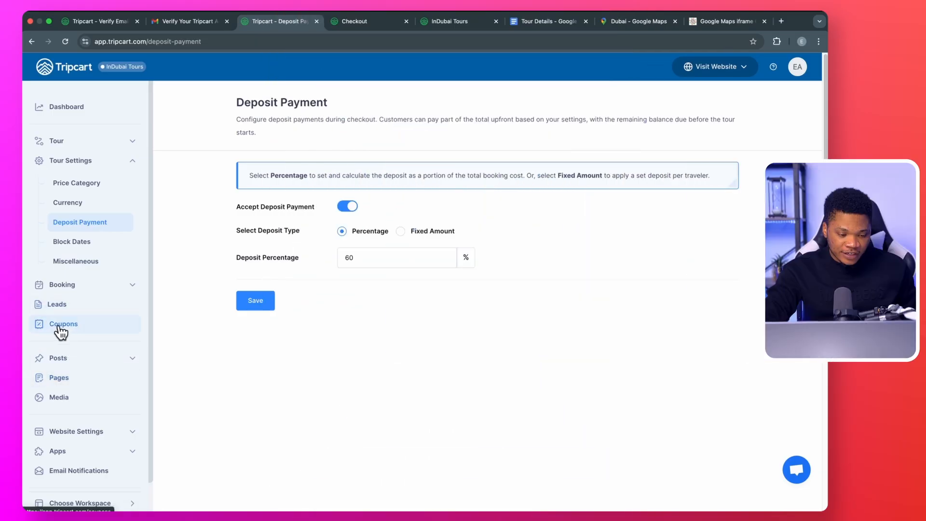
Start a new coupon named Special Discount with the code SPECIAL25 and a discount amount of 25%.
click(62, 327)
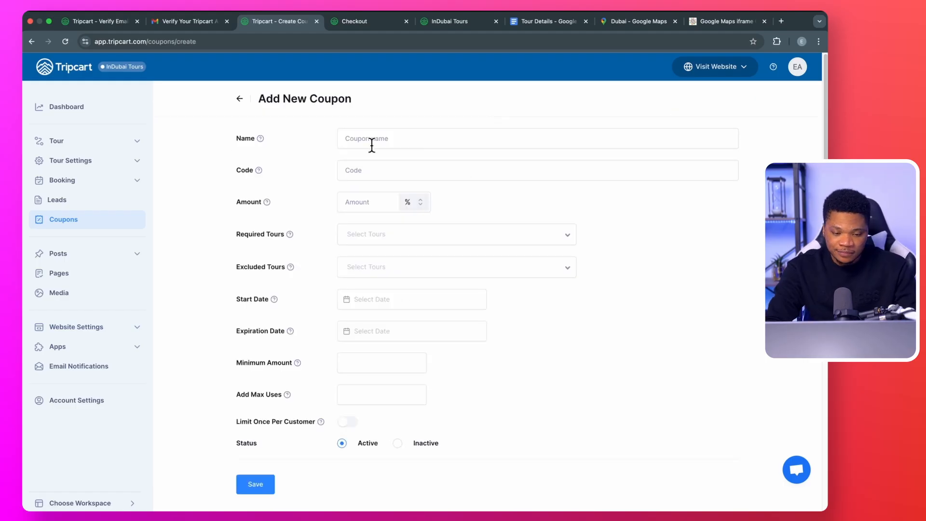
click(371, 139)
text(Special Discount)
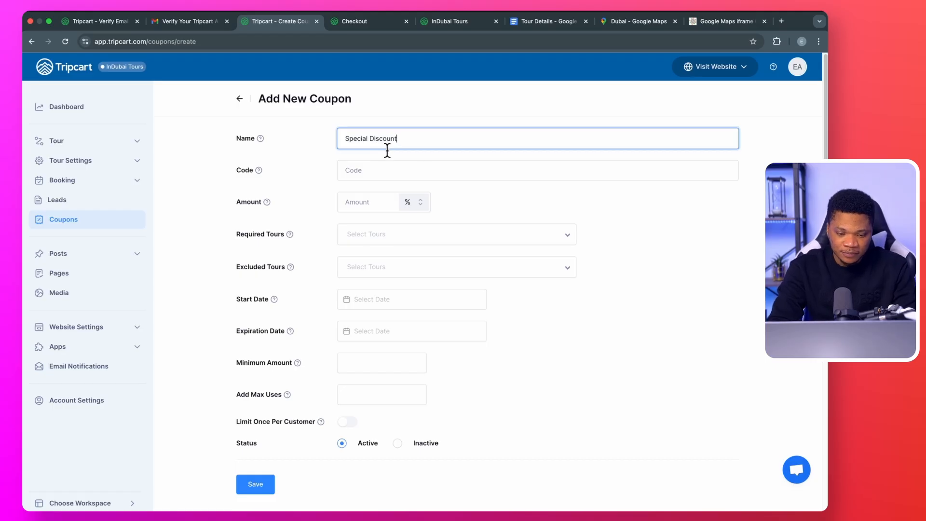
click(357, 173)
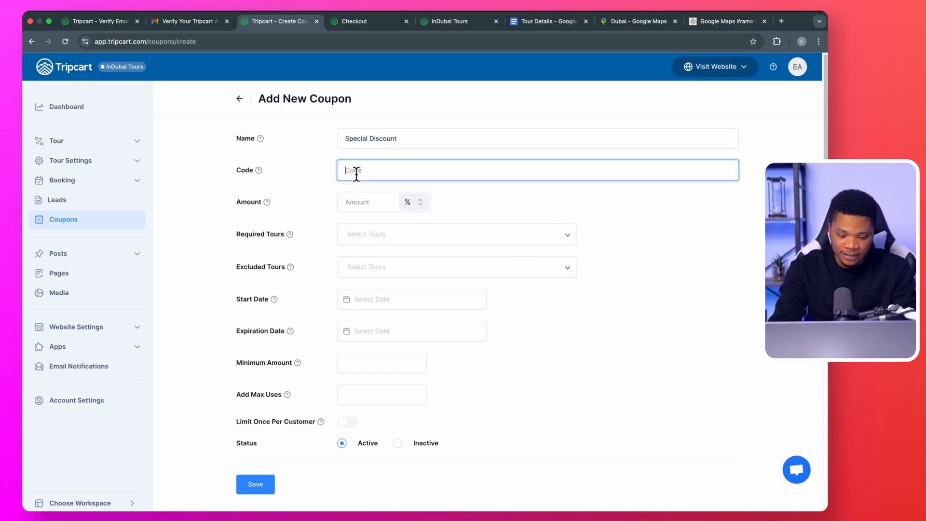
text(SPECI)
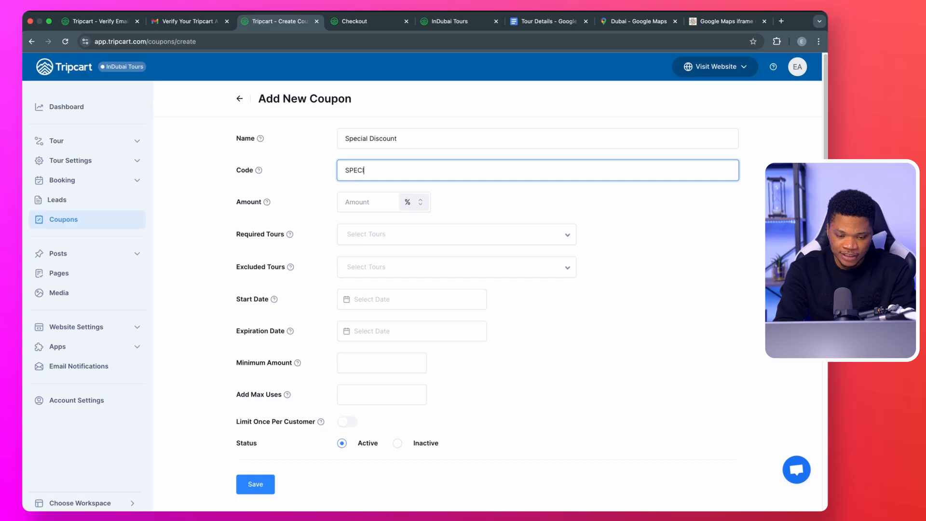
text(AL25)
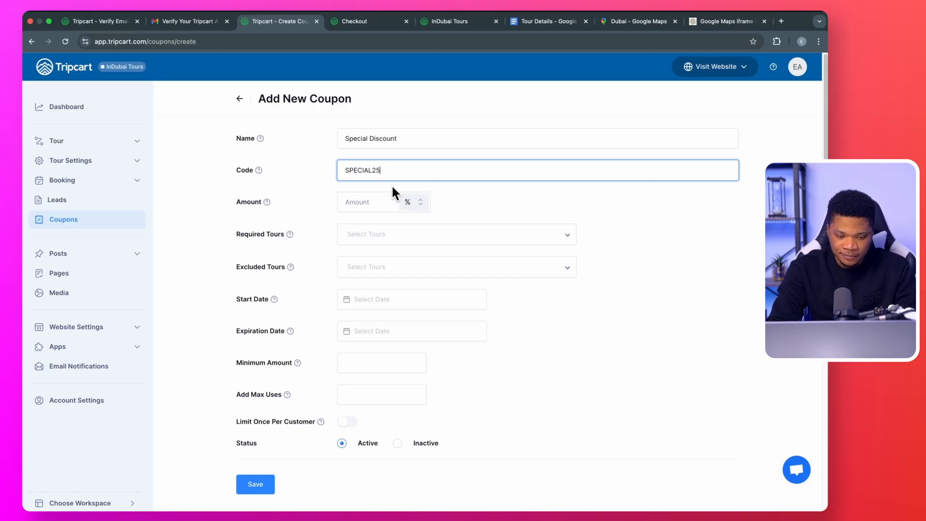
click(347, 205)
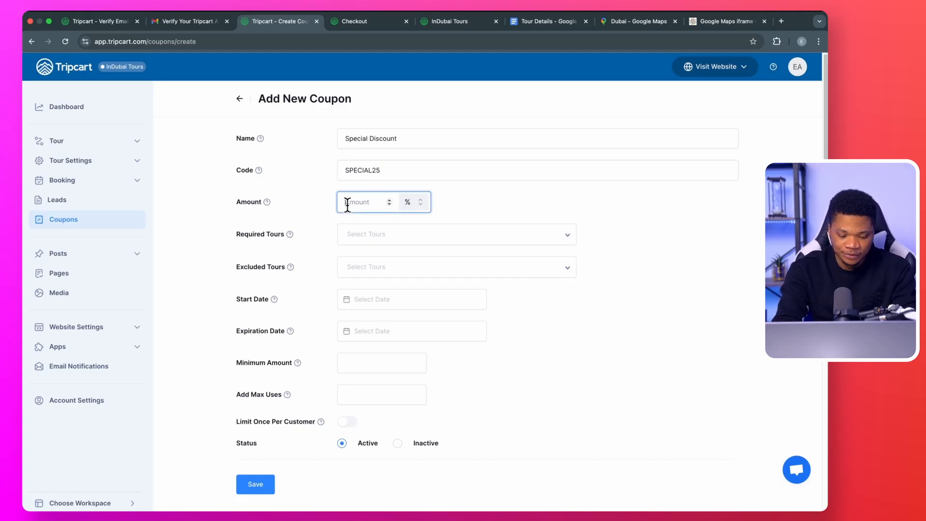
text(25)
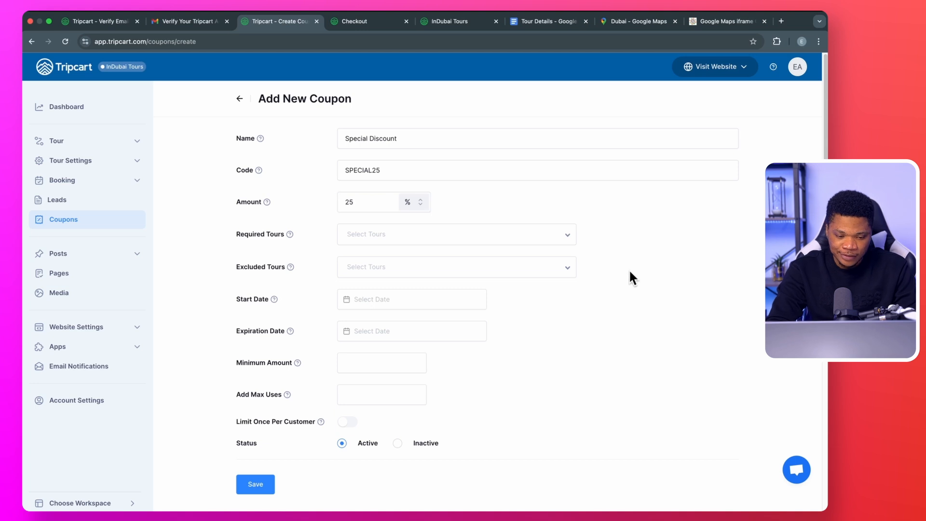
Require the tour Dubai Adventure: 3-Day Ultimate Experience for the coupon and leave the excluded tours empty.
click(385, 234)
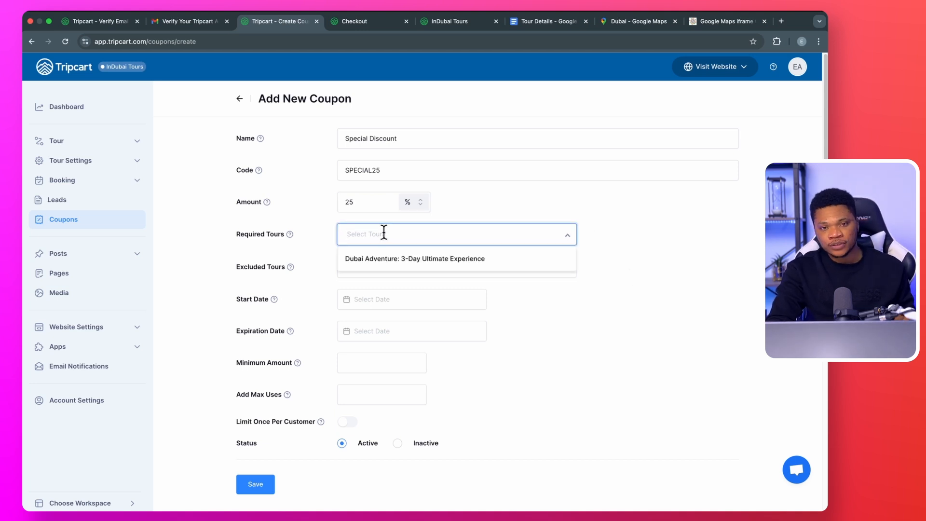
click(413, 259)
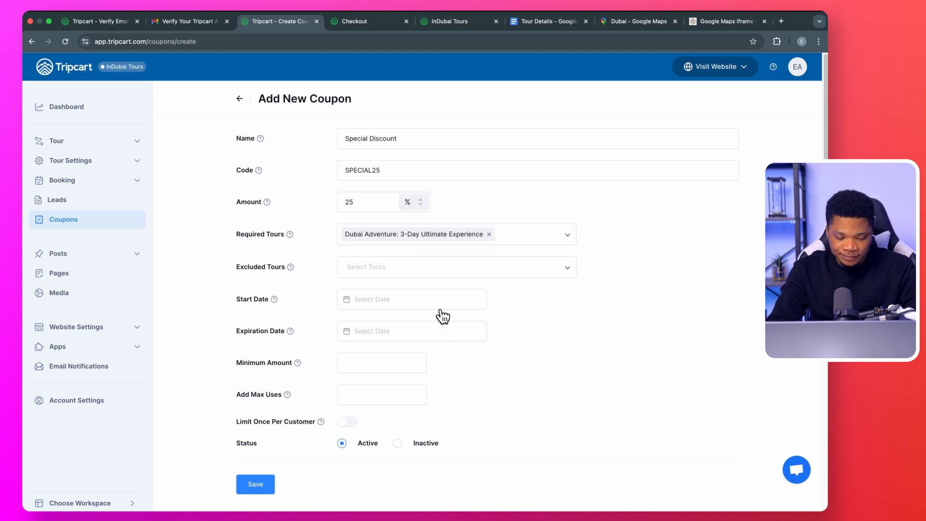
click(367, 267)
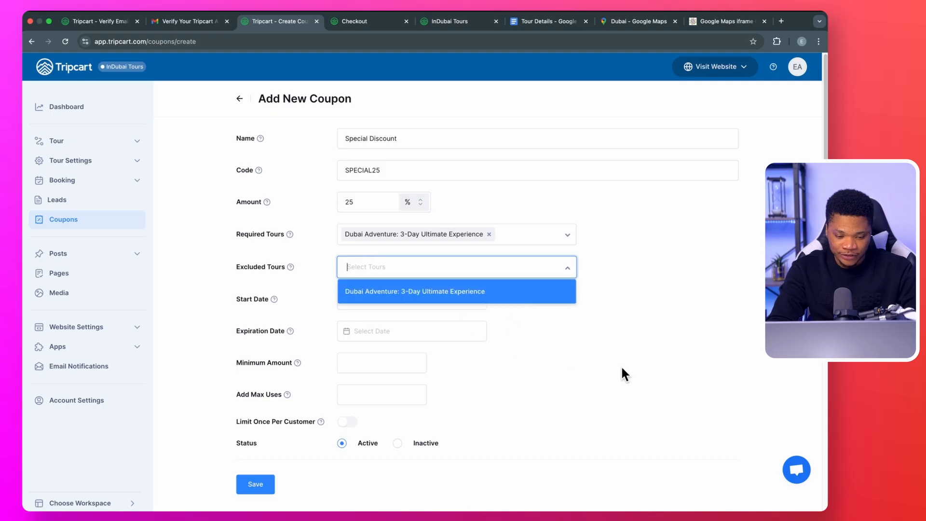
click(571, 402)
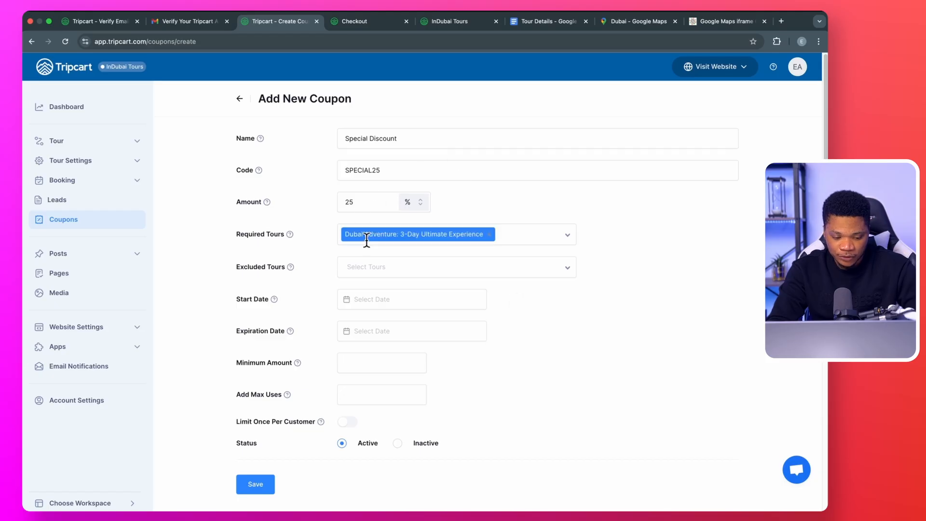
Set the coupon's start date to Feb 18, 2025 and its expiration date to Feb 28, 2025.
click(403, 300)
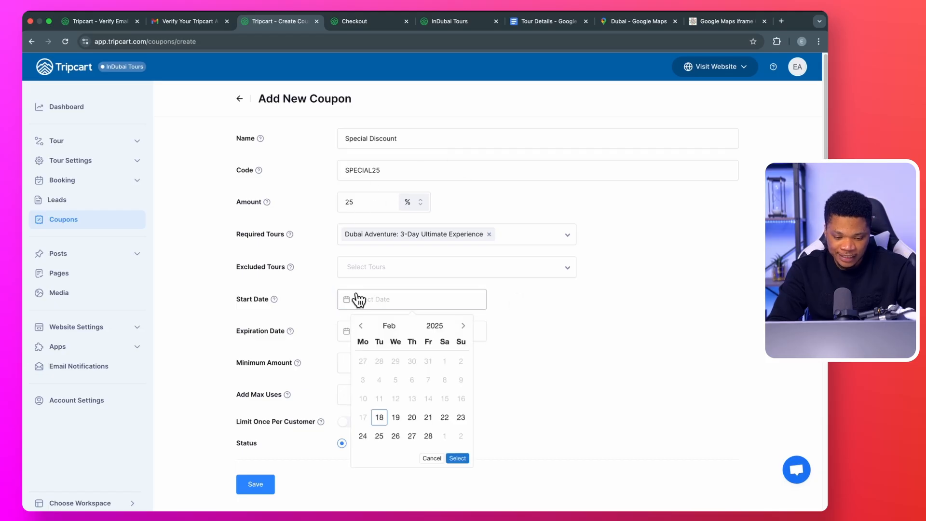
click(379, 418)
click(458, 459)
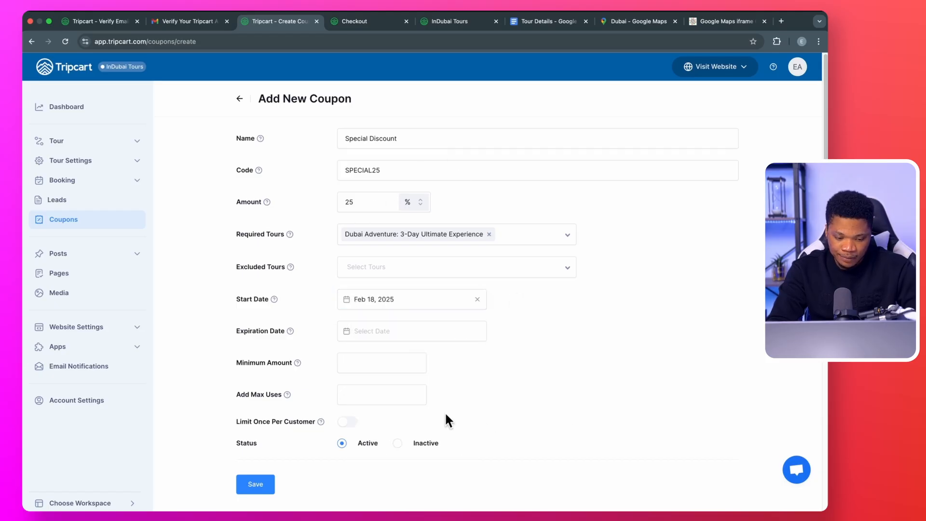
click(392, 342)
click(429, 468)
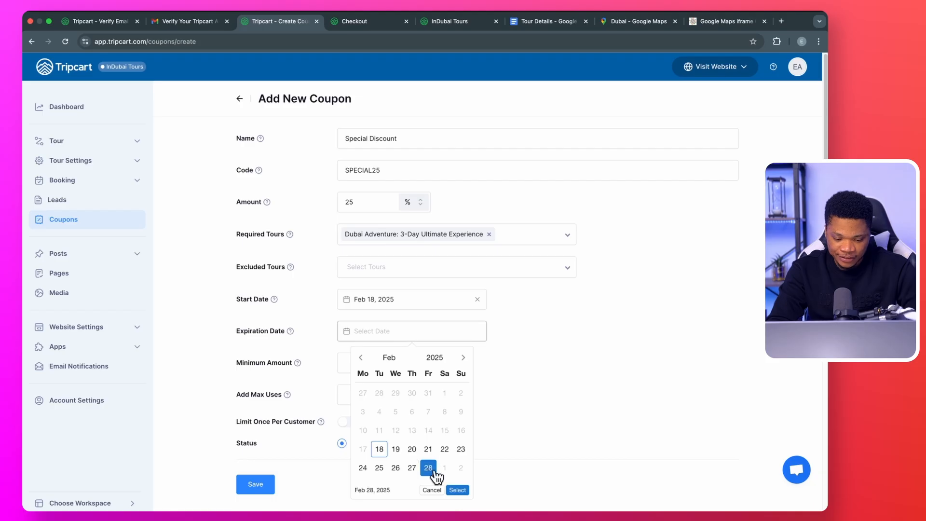
click(457, 490)
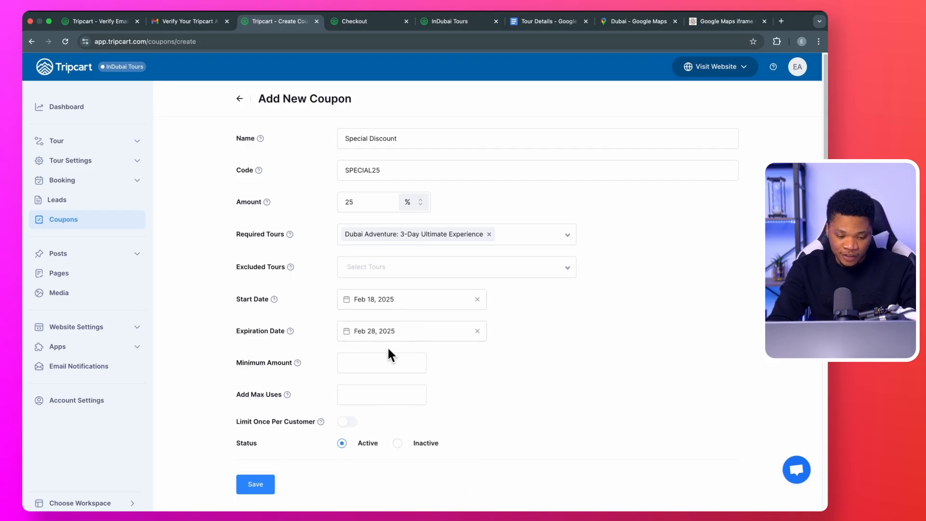
Set the coupon's minimum amount to 1000 and its maximum uses to 20.
click(386, 362)
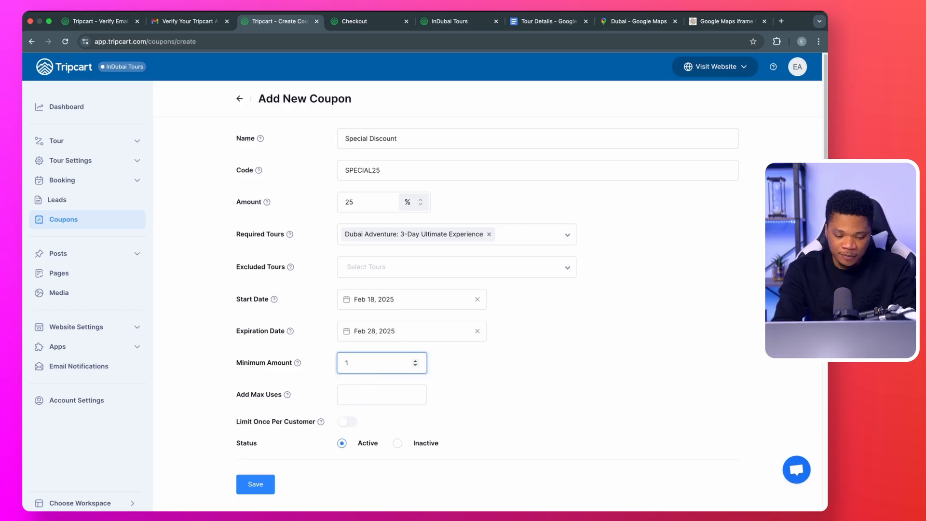
click(465, 373)
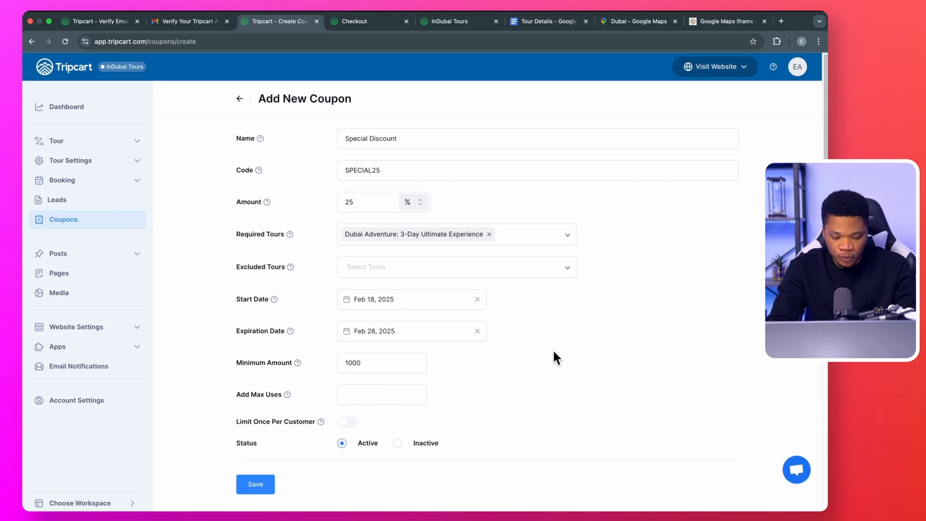
scroll(491, 404, down, 3)
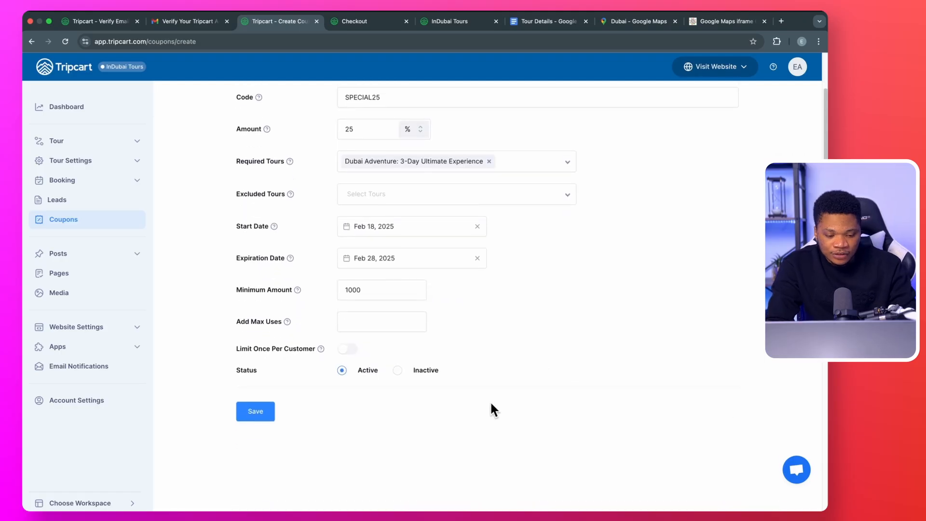
click(371, 321)
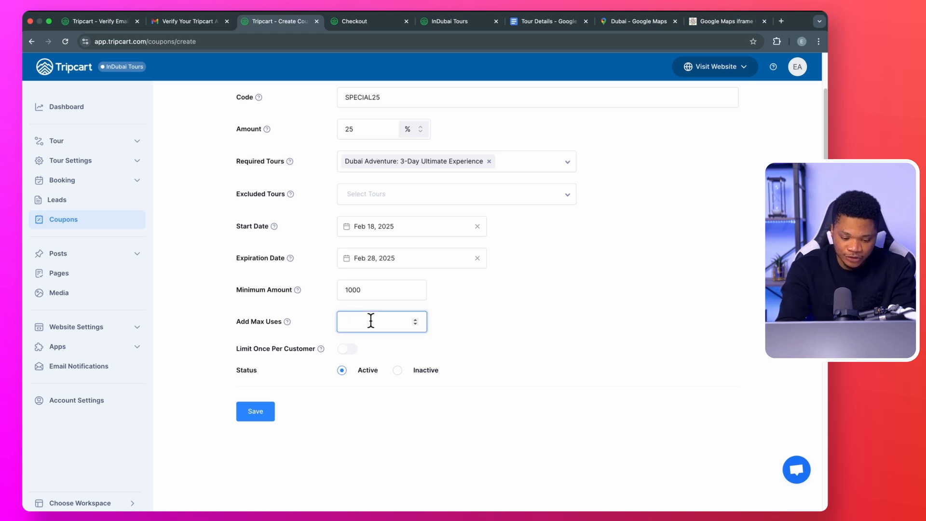
text(20)
click(528, 347)
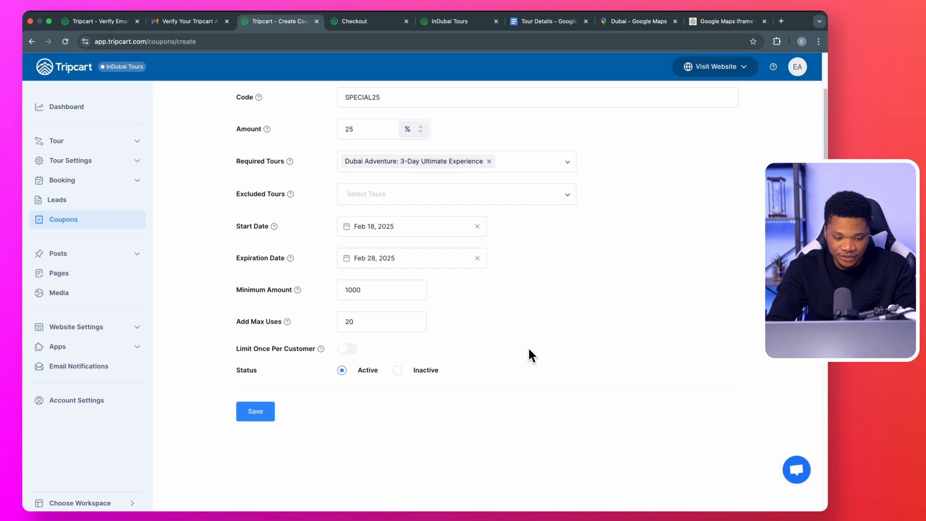
Limit the coupon to once per customer, keep its status Active and save it.
click(349, 348)
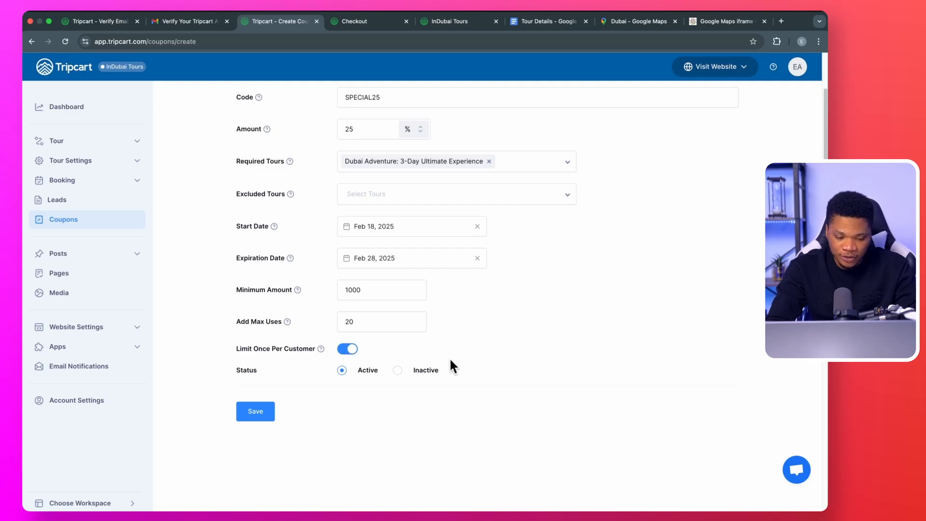
scroll(382, 372, down, 2)
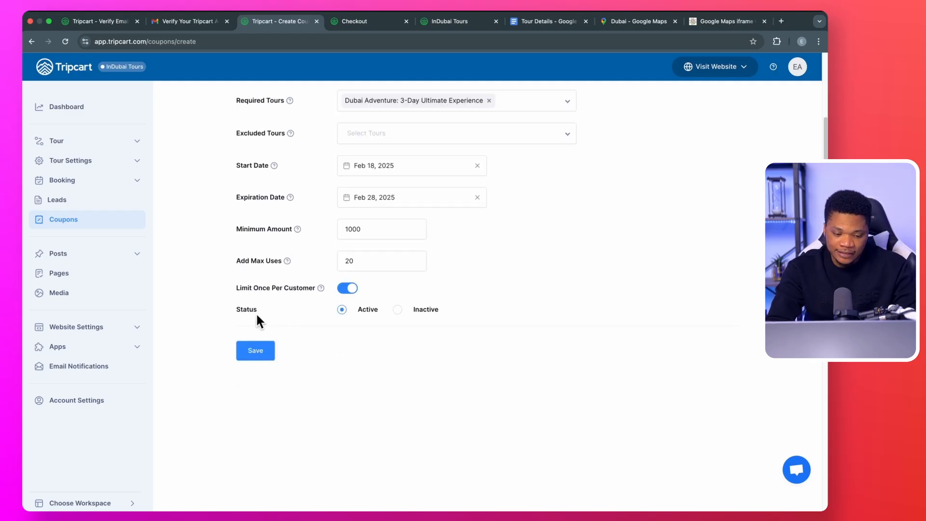
click(341, 310)
click(251, 355)
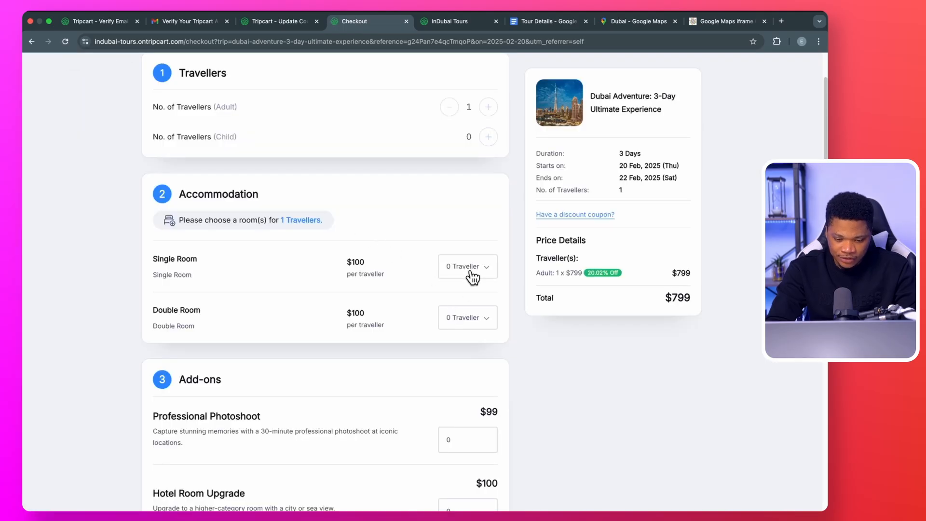
On the open Dubai Adventure checkout page, allocate 1 traveller to the Single Room.
click(473, 277)
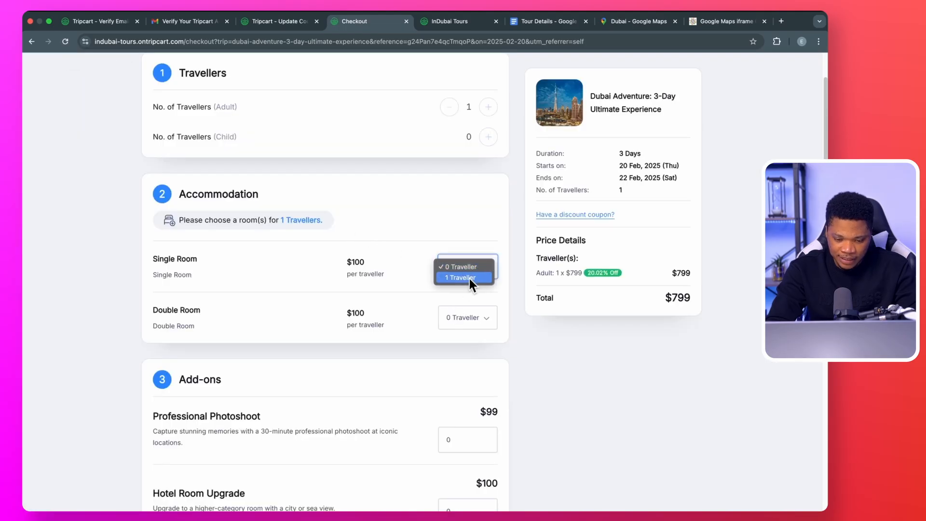
click(467, 279)
scroll(495, 366, down, 2)
scroll(495, 367, down, 2)
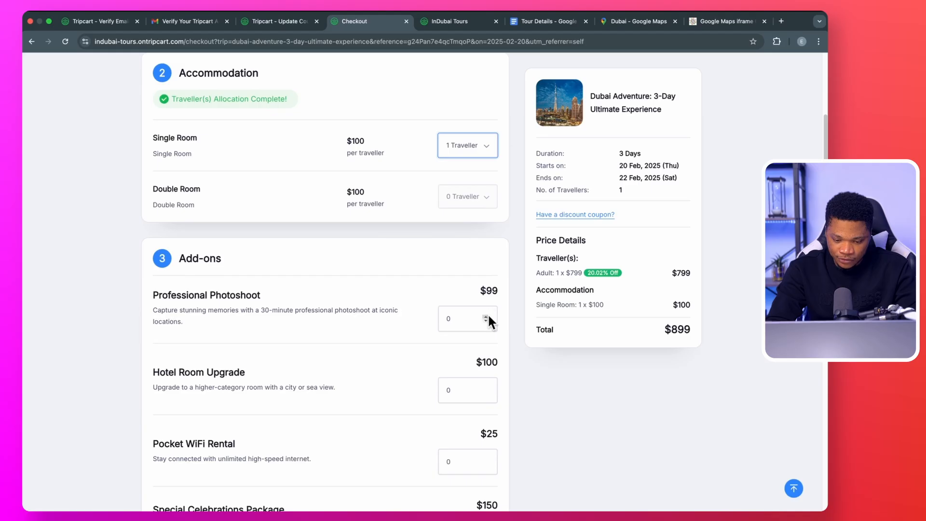
Add one Professional Photoshoot and one Hotel Room Upgrade to the booking's add-ons.
click(487, 317)
scroll(492, 386, down, 1)
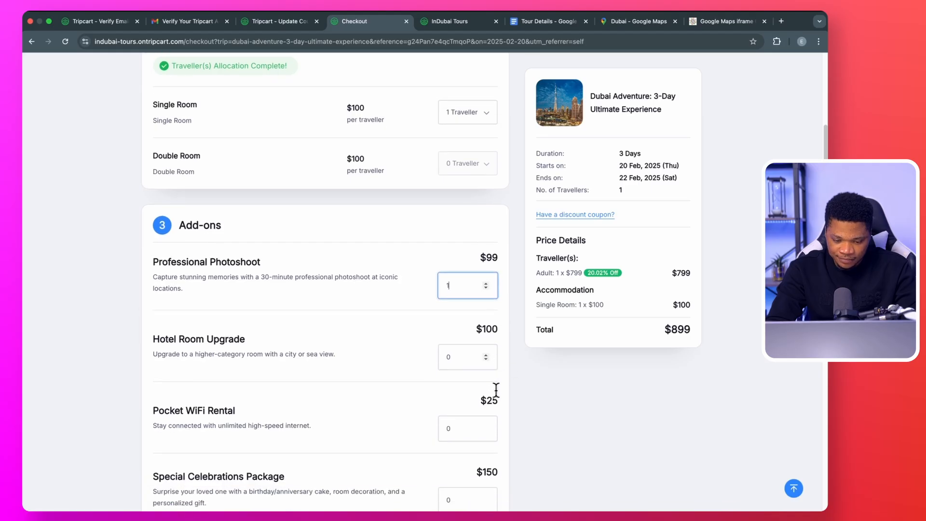
click(486, 354)
scroll(591, 453, down, 2)
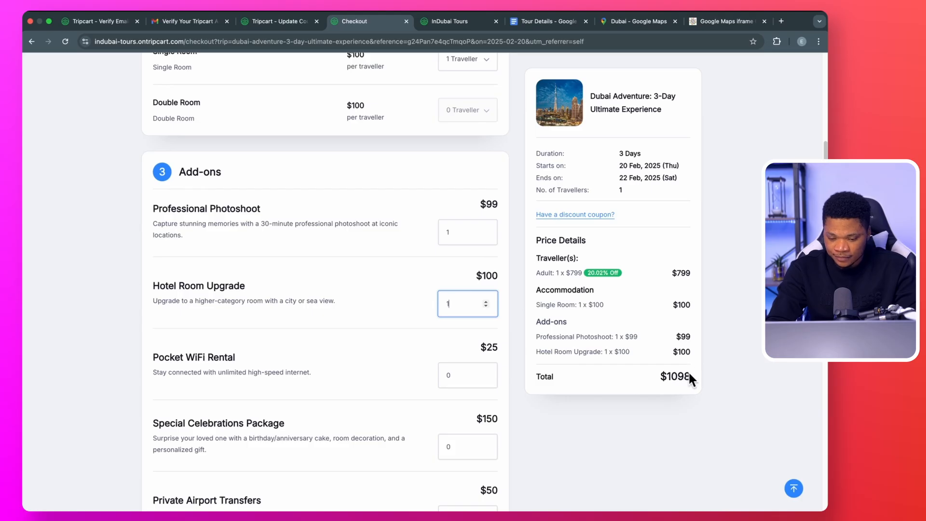
Apply the discount code SPECIAL25 to the booking at checkout.
click(567, 215)
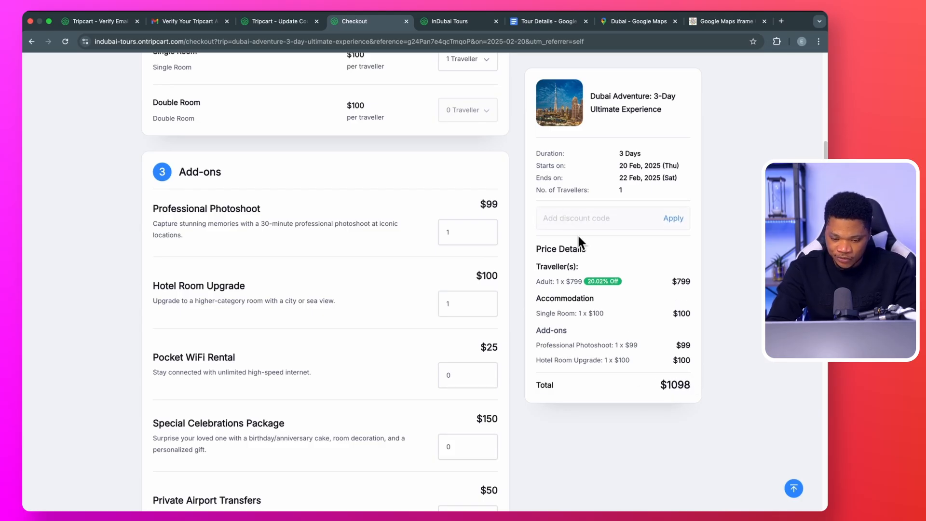
click(575, 220)
text(SPECIAL25)
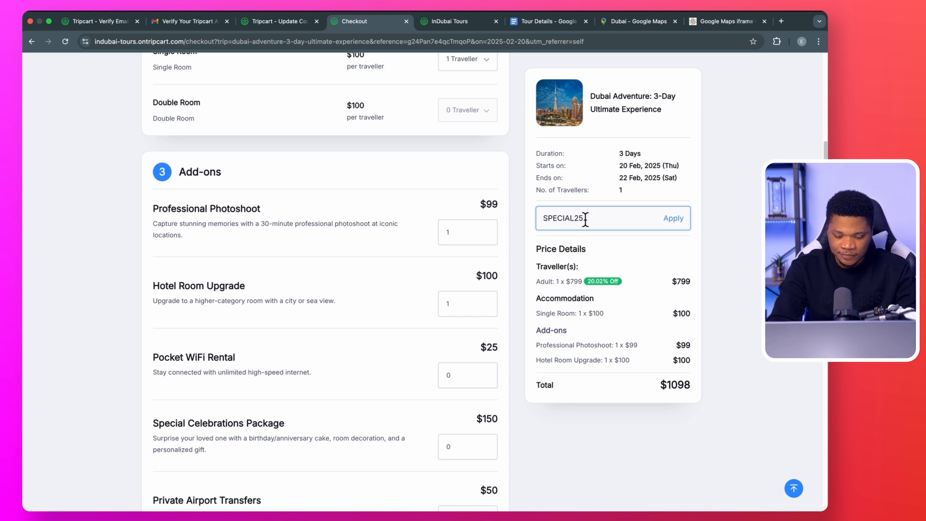
click(671, 220)
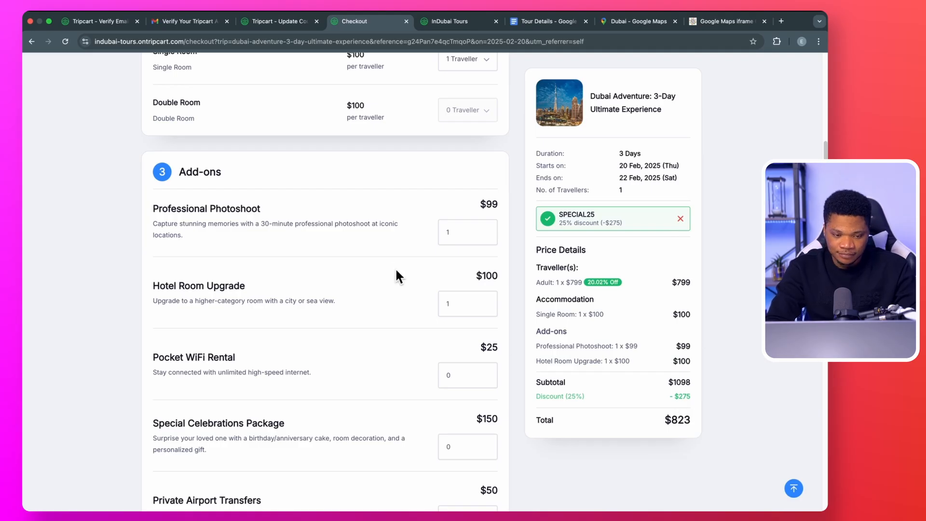
Return to the Tripcart admin and review the available payment gateways.
click(277, 22)
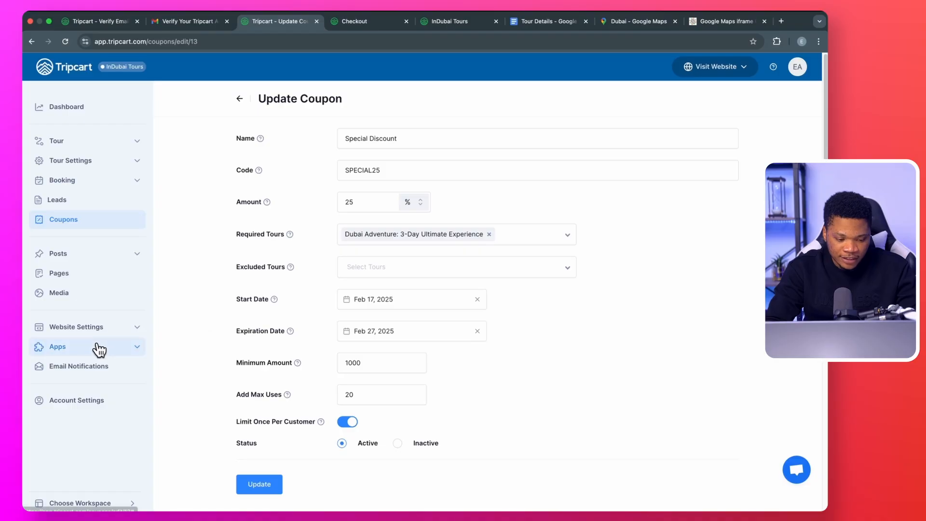
click(98, 348)
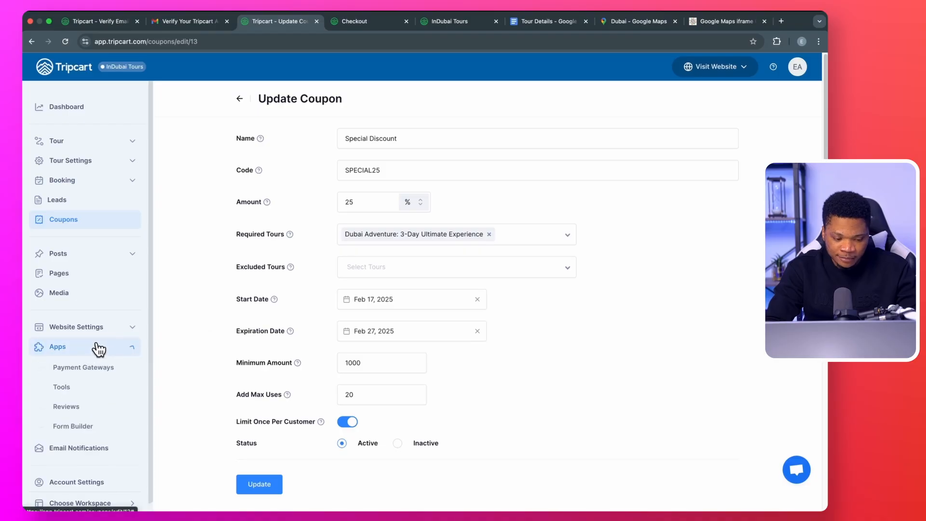
click(82, 369)
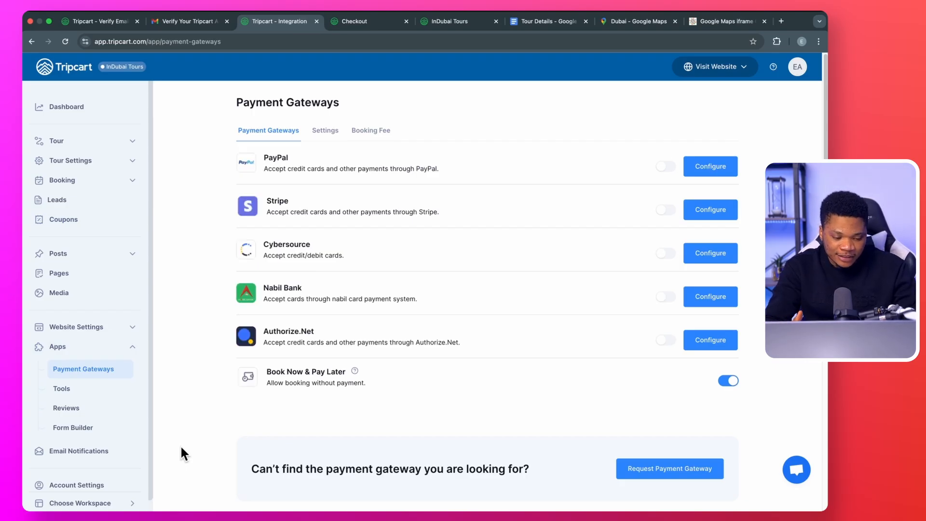
Enable the Custom Scripts tool among the website tools.
click(70, 395)
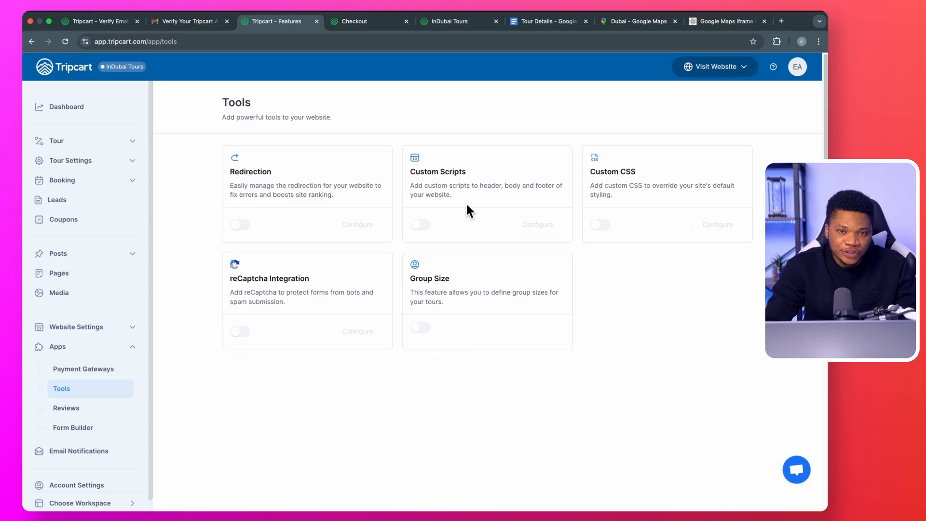
click(421, 225)
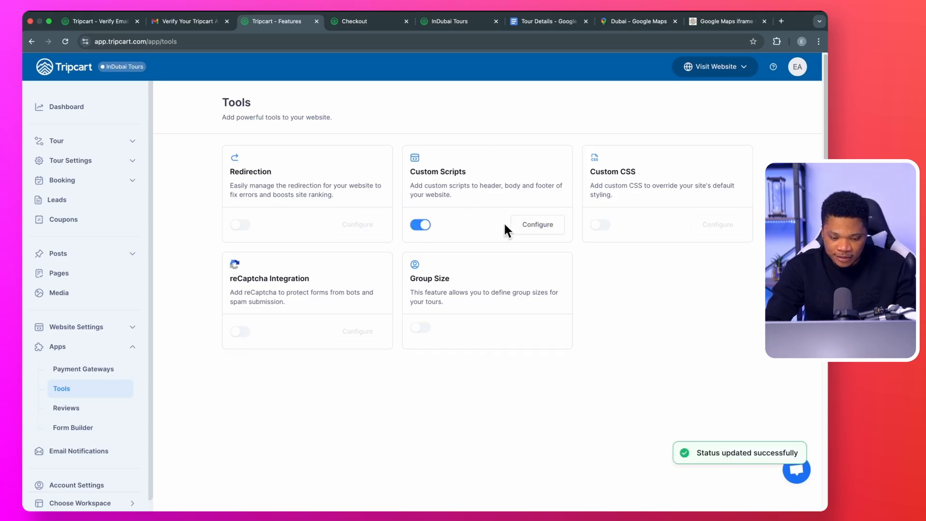
Review the Custom Scripts configuration, the Reviews integration settings and the list of forms in the Form Builder.
click(529, 227)
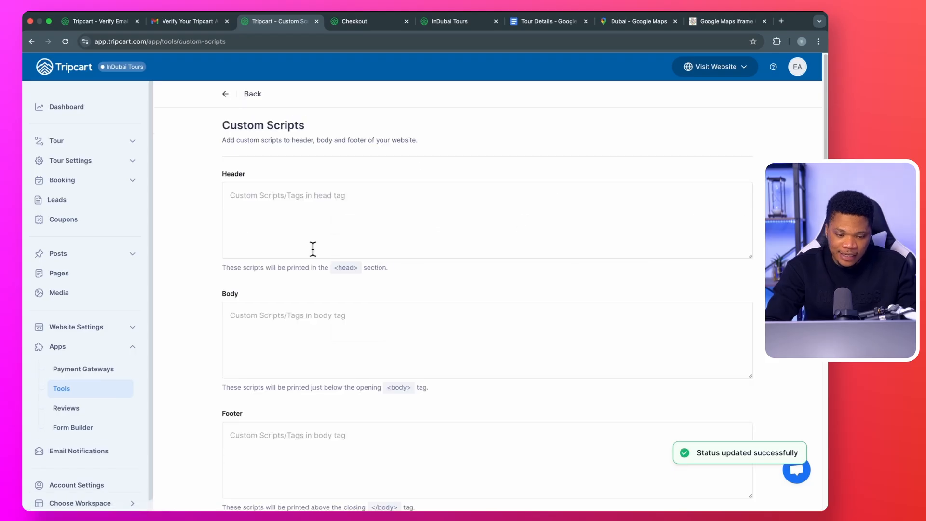
click(223, 93)
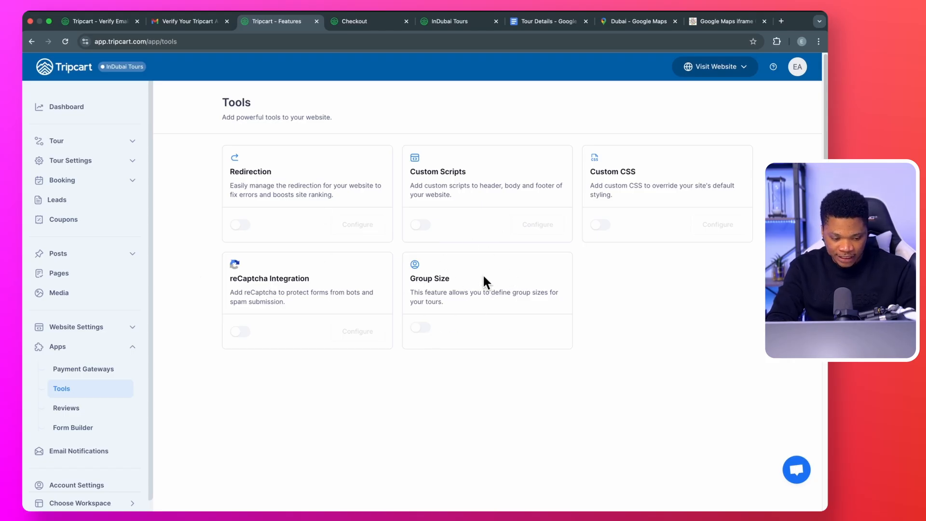
click(78, 408)
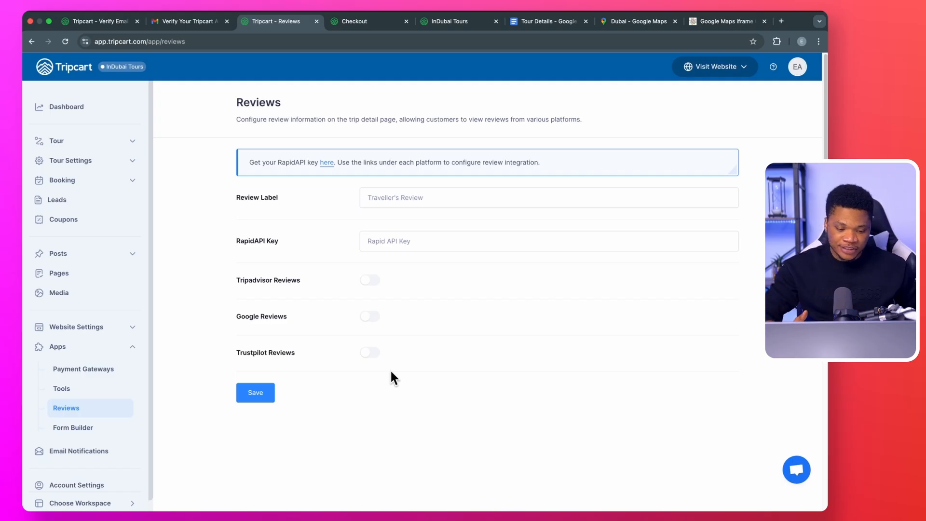
click(68, 431)
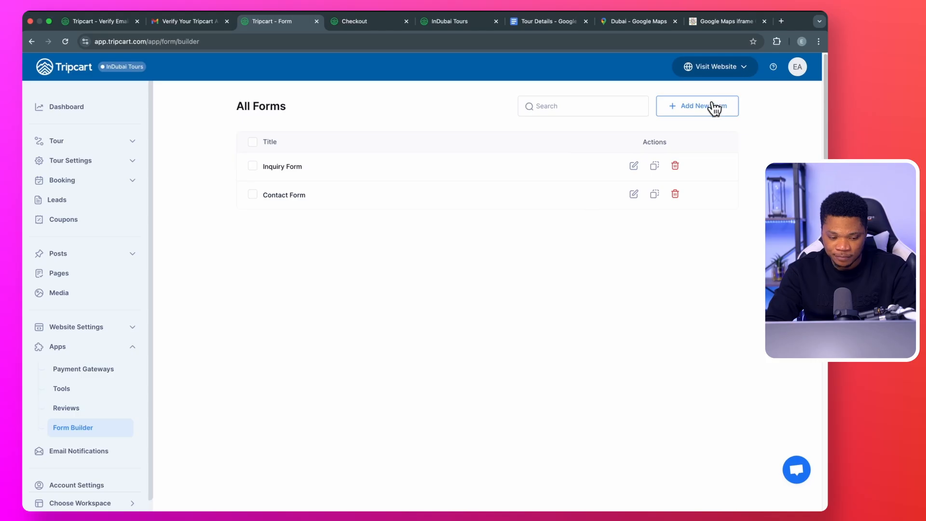
Enable the PayPal gateway and connect it with the Booking Website app's sandbox client ID and secret, using the payment label "Pay with PayPal".
click(68, 378)
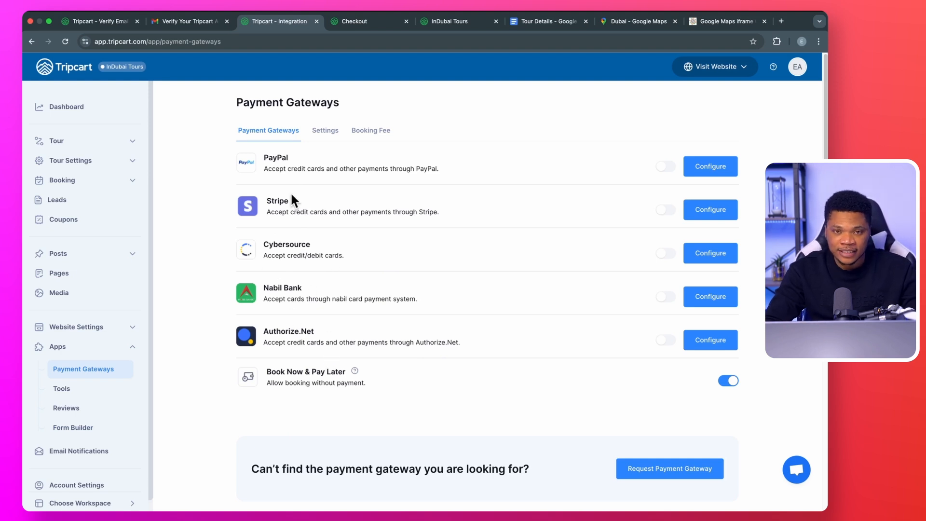
click(666, 167)
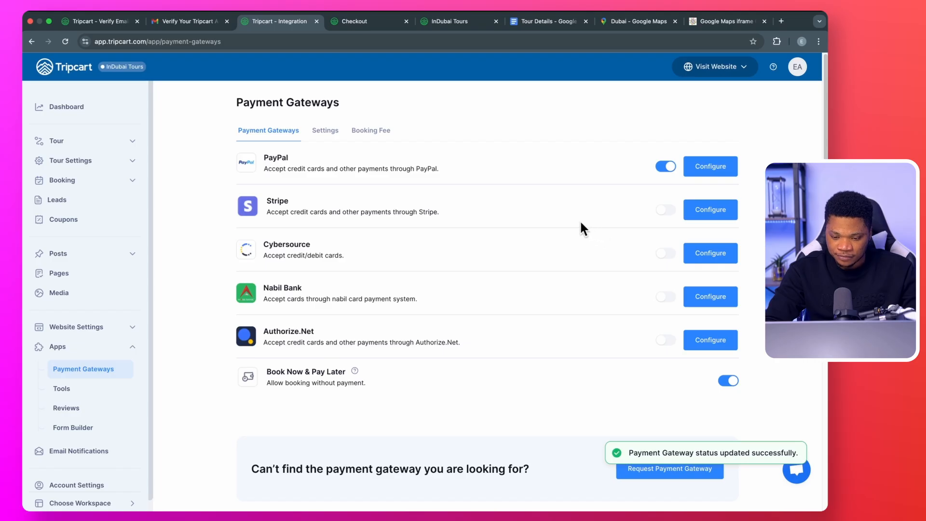
click(704, 170)
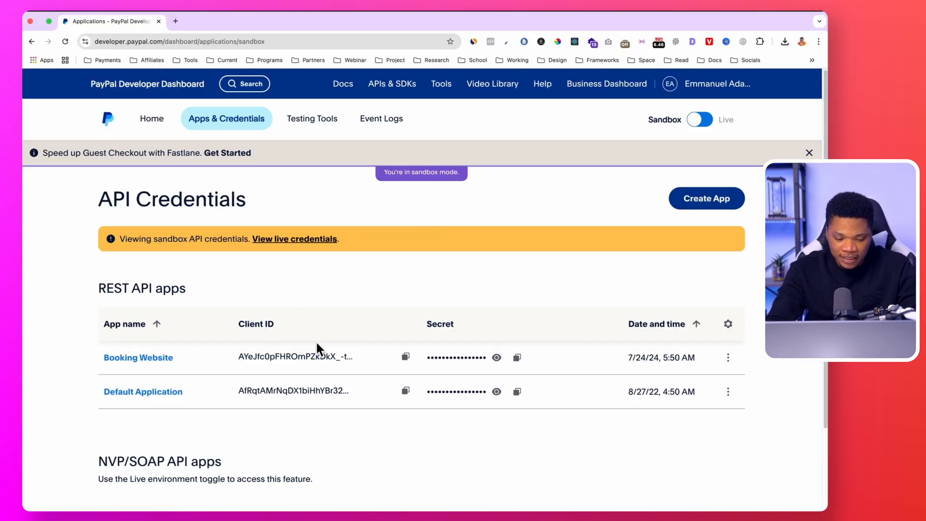
click(407, 357)
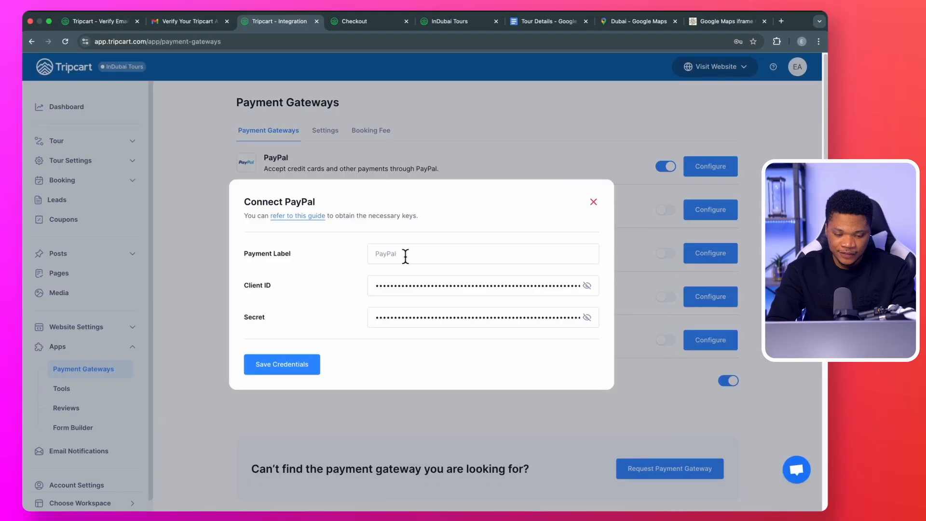
click(405, 255)
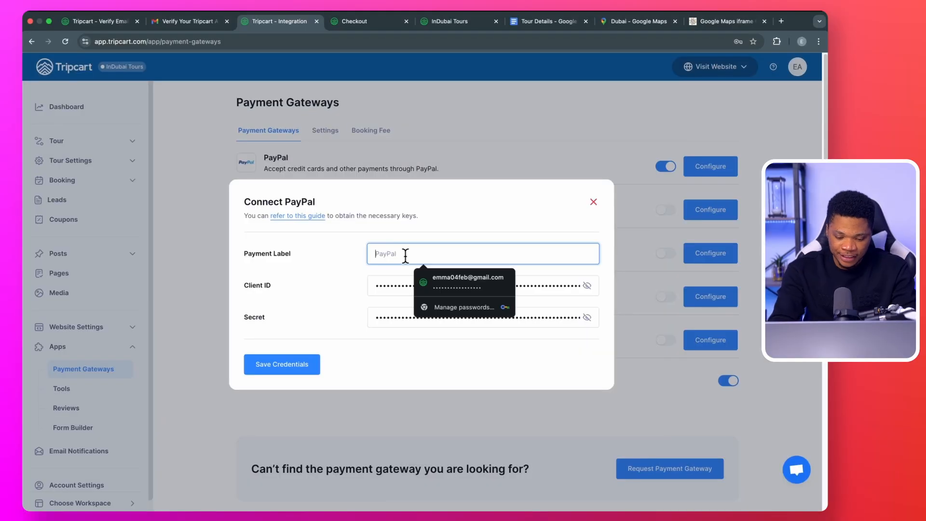
text(Pay with P)
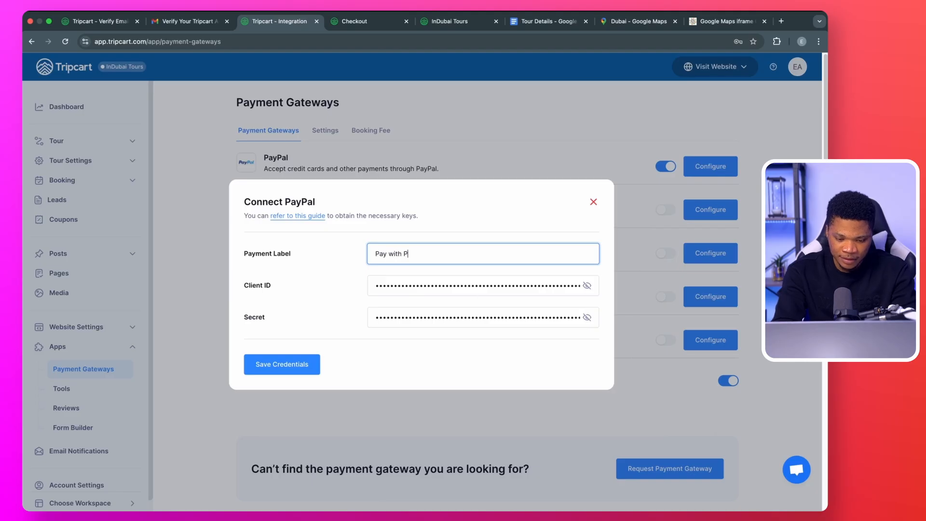
text(ayPal)
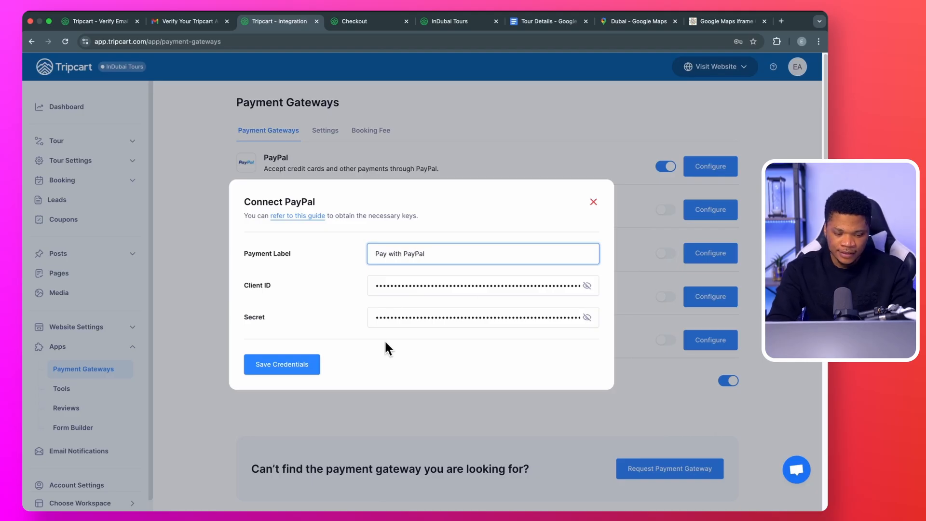
click(389, 359)
click(287, 365)
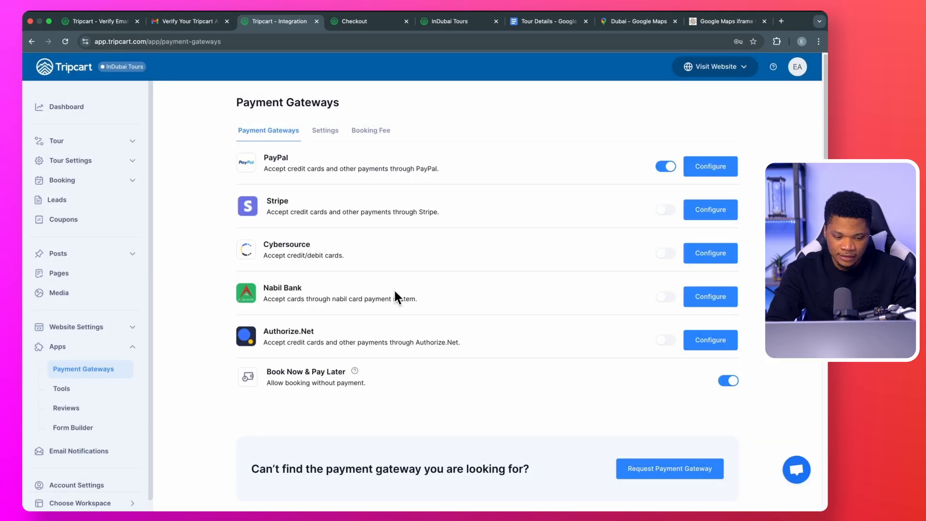
Reload the tour's checkout page and compare the payment options offered for Pay With PayPal and Book Now & Pay Later.
click(361, 25)
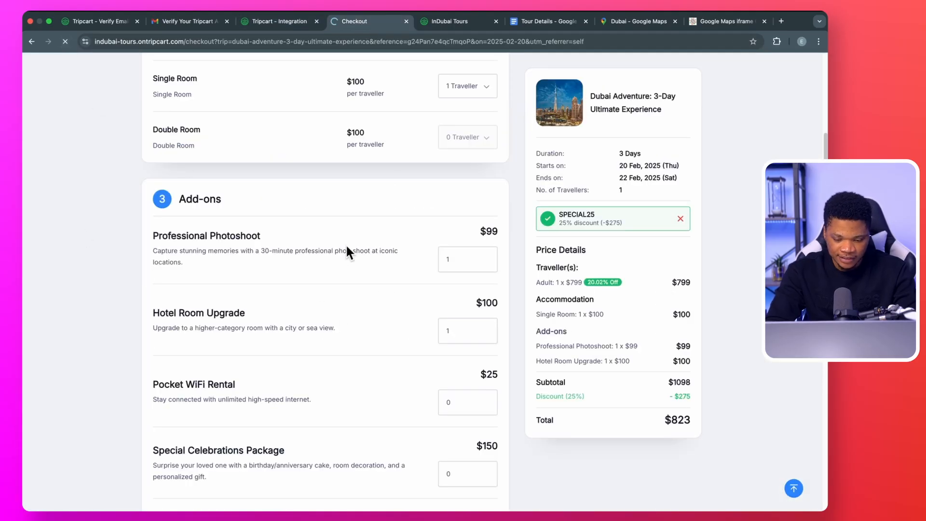
scroll(289, 218, down, 10)
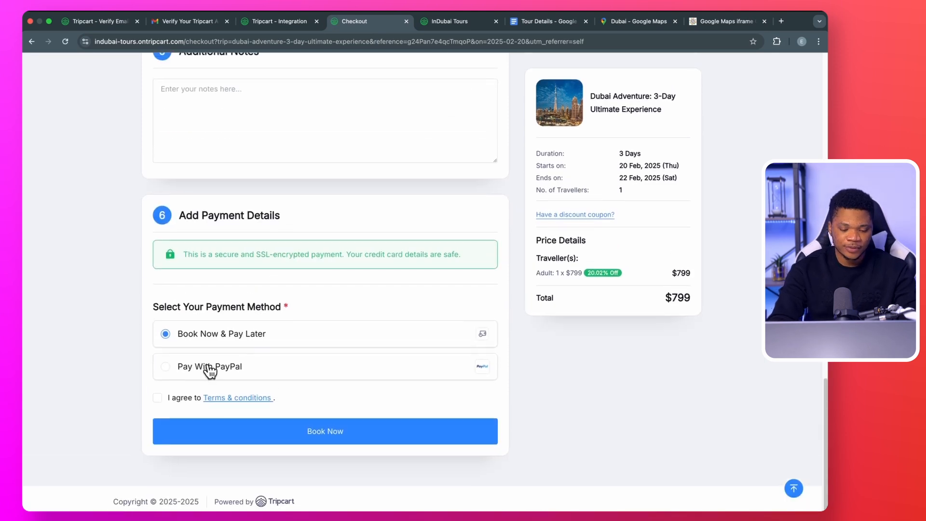
click(167, 367)
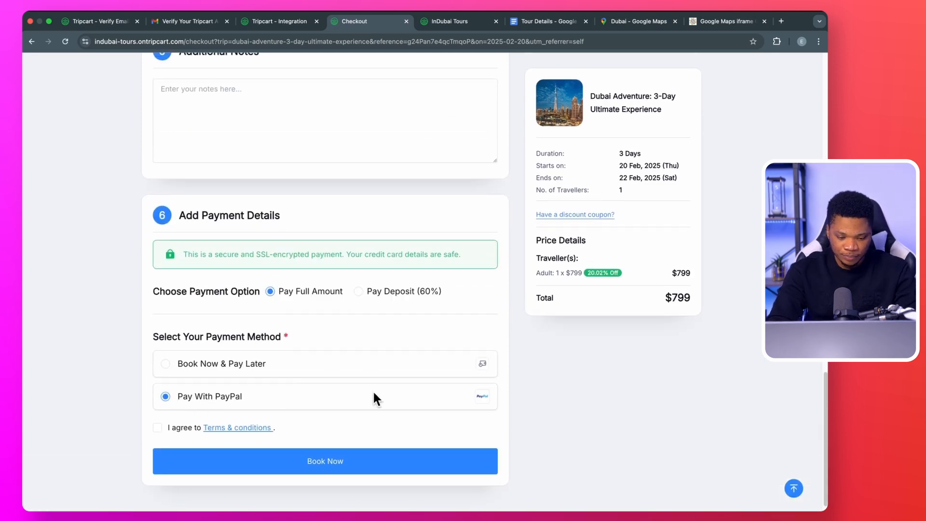
scroll(375, 393, down, 2)
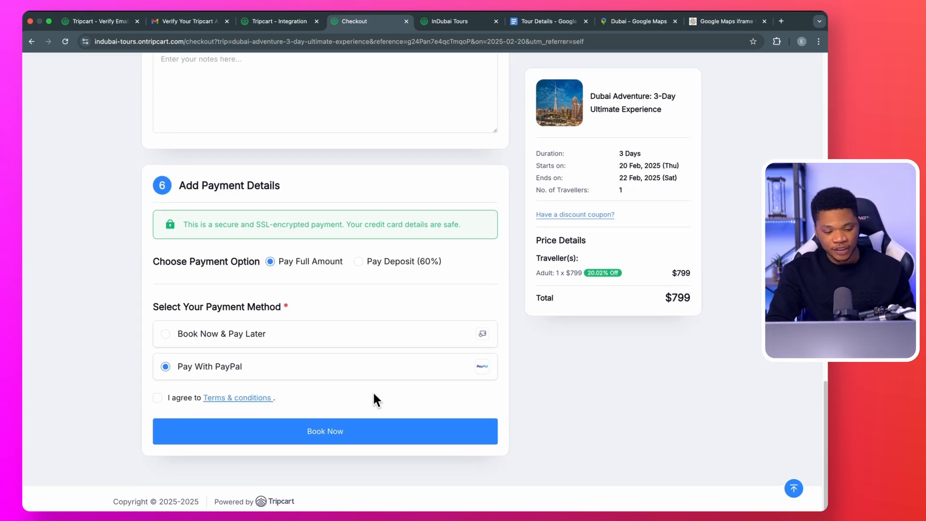
click(166, 334)
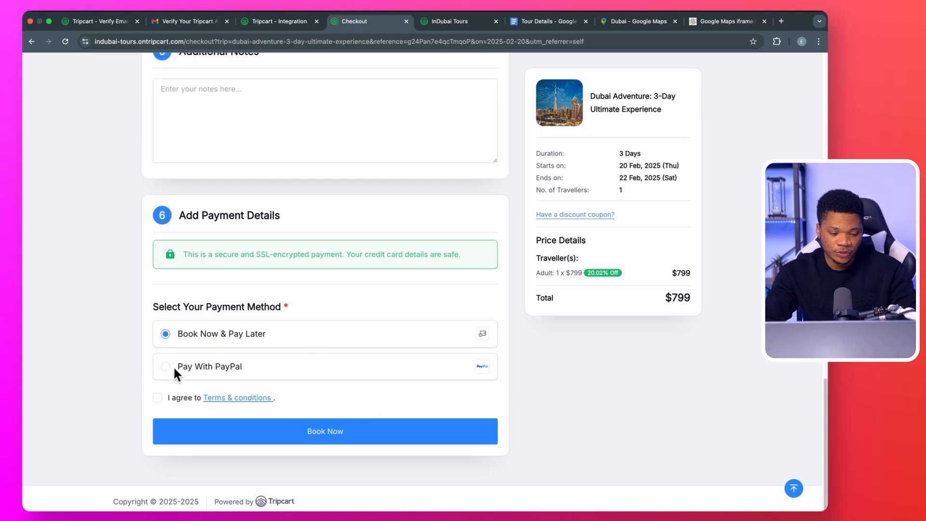
click(168, 368)
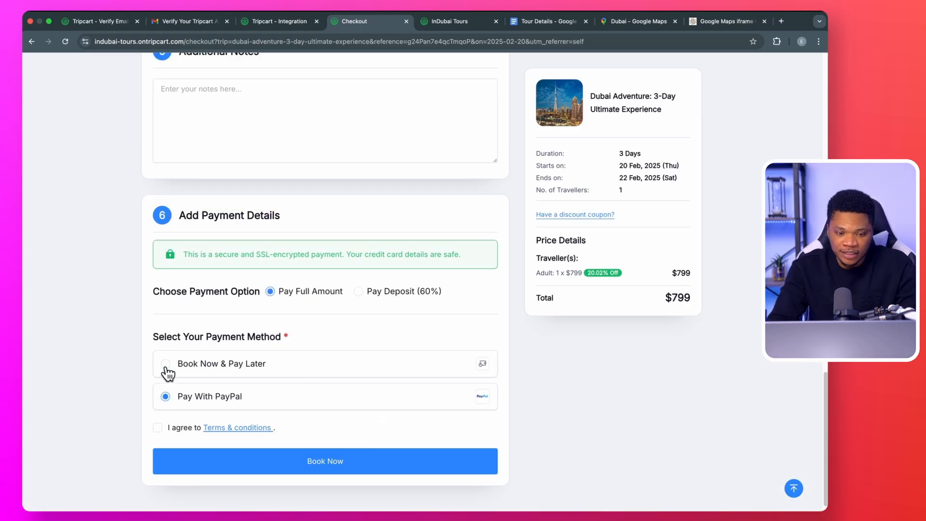
Return to the Tripcart payment gateways and disable Book Now & Pay Later.
click(278, 22)
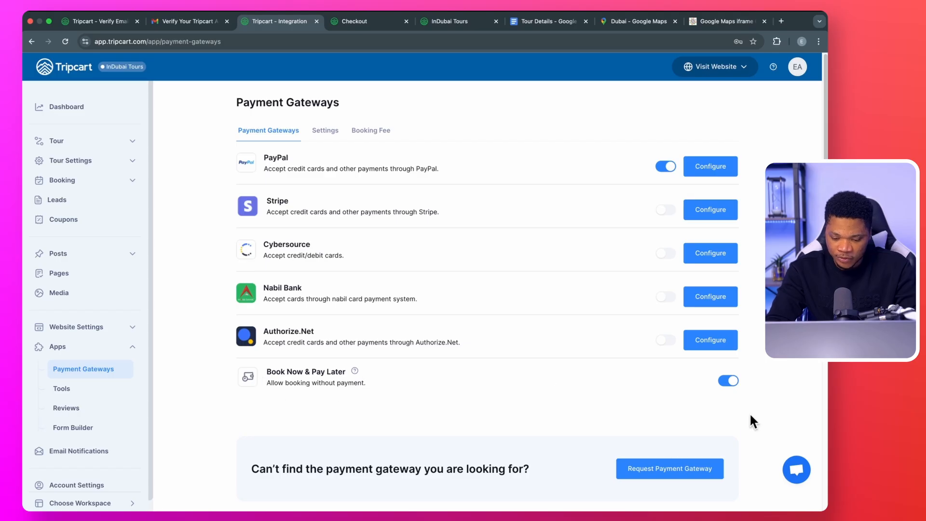
click(729, 382)
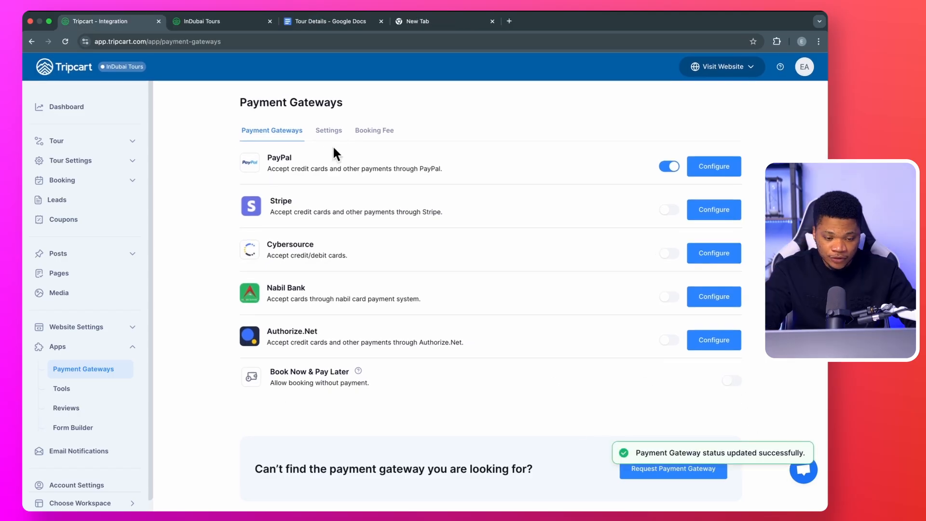
Set PayPal as the default gateway and enable the Visa, Paypal and Mastercard payment method icons.
click(327, 138)
click(424, 175)
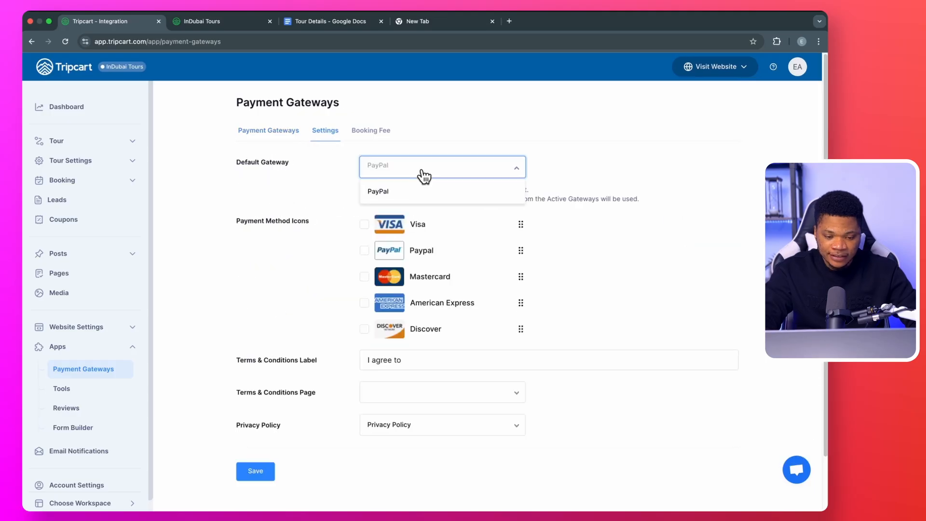
click(391, 193)
scroll(530, 308, down, 2)
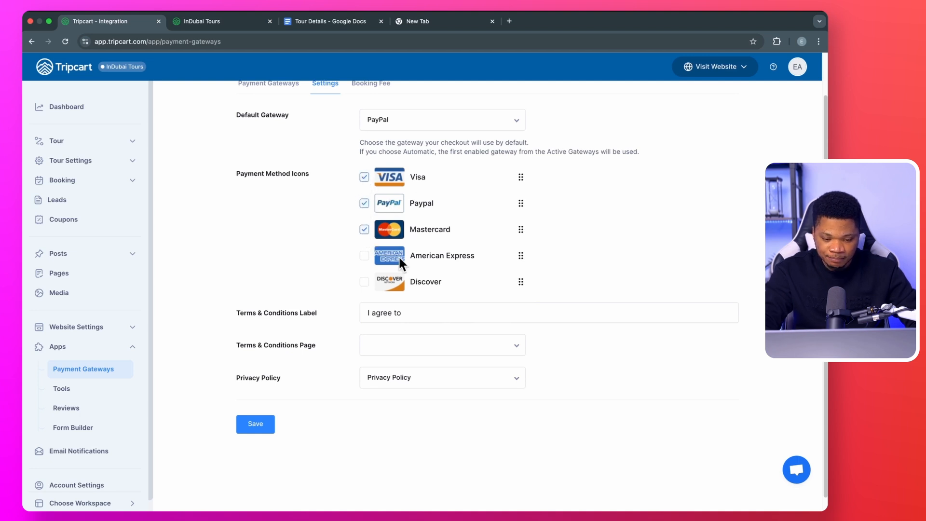
Assign the Terms & conditions and Privacy Policy pages in the payment settings and save them.
scroll(413, 304, down, 1)
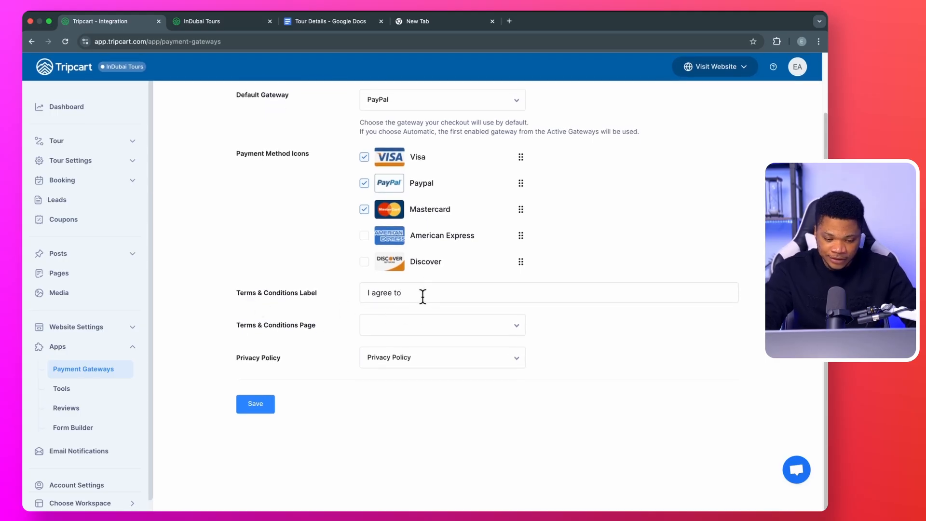
drag(422, 297, 357, 291)
click(328, 300)
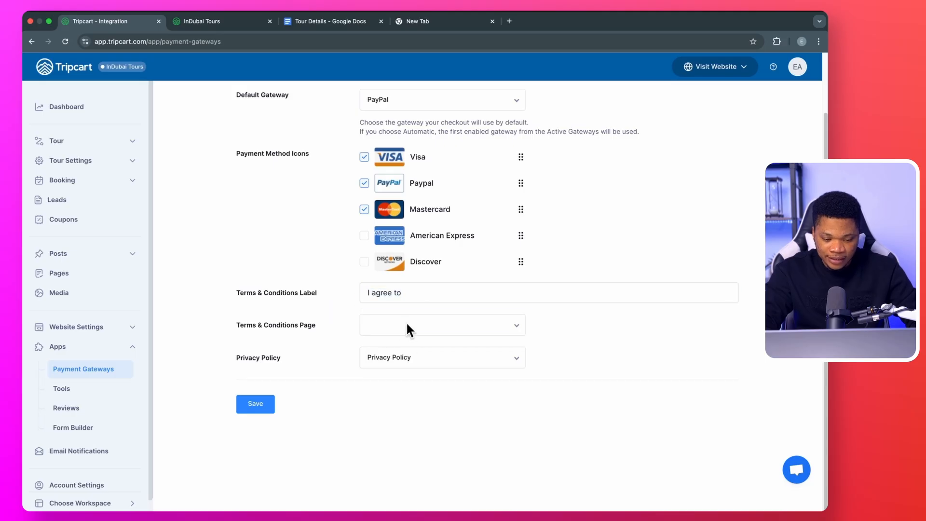
click(406, 321)
click(427, 348)
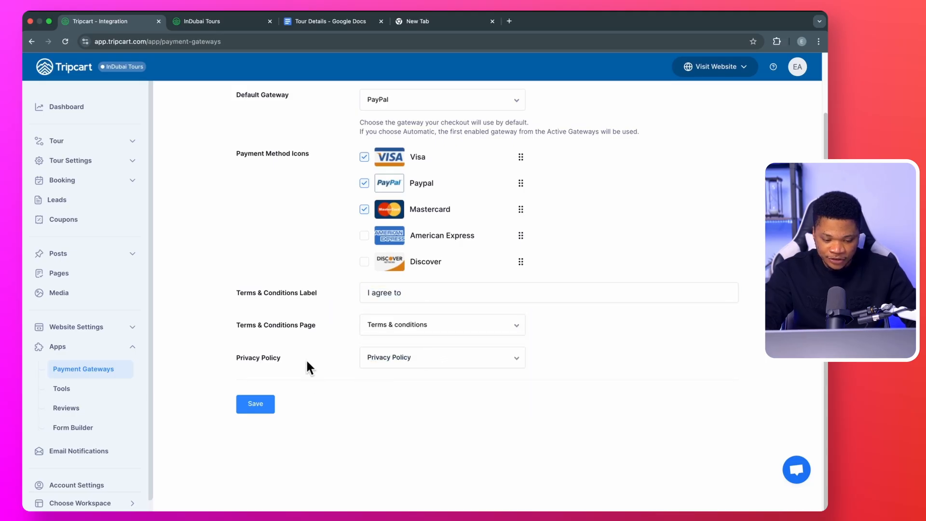
scroll(309, 358, up, 1)
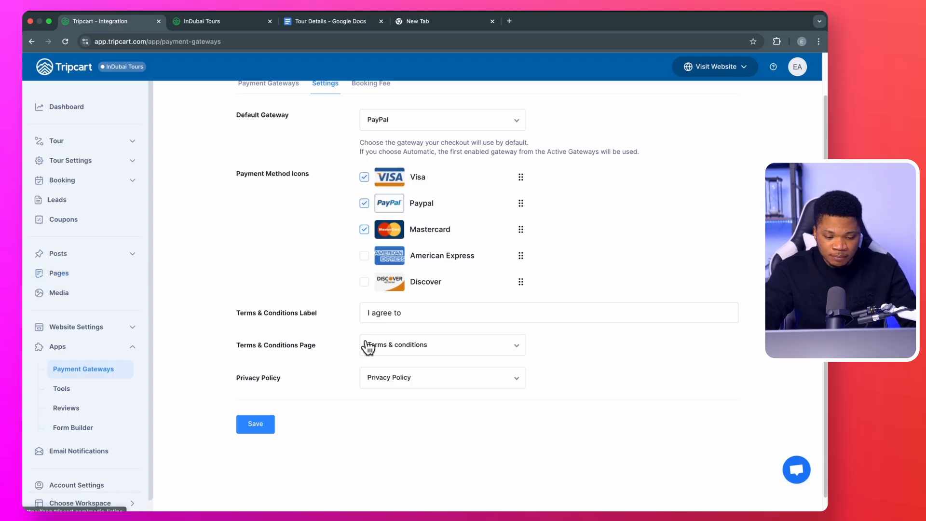
click(419, 346)
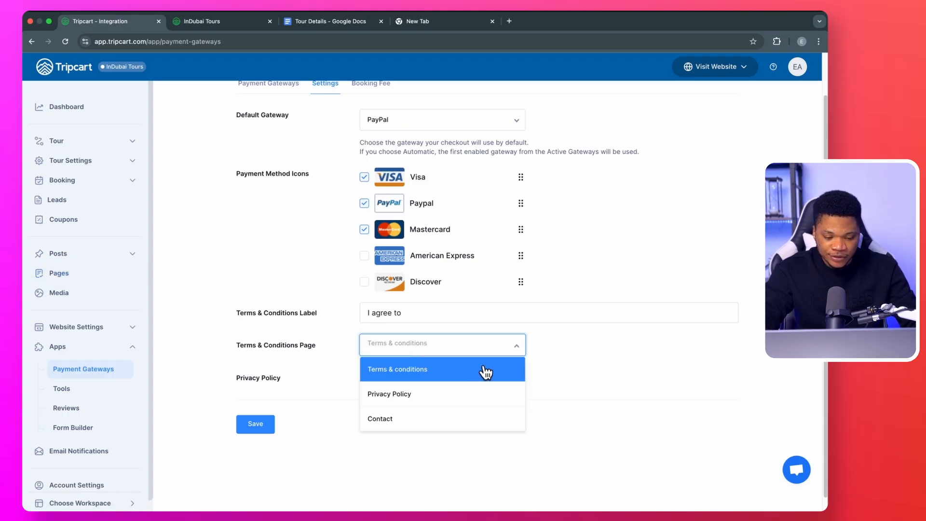
click(461, 369)
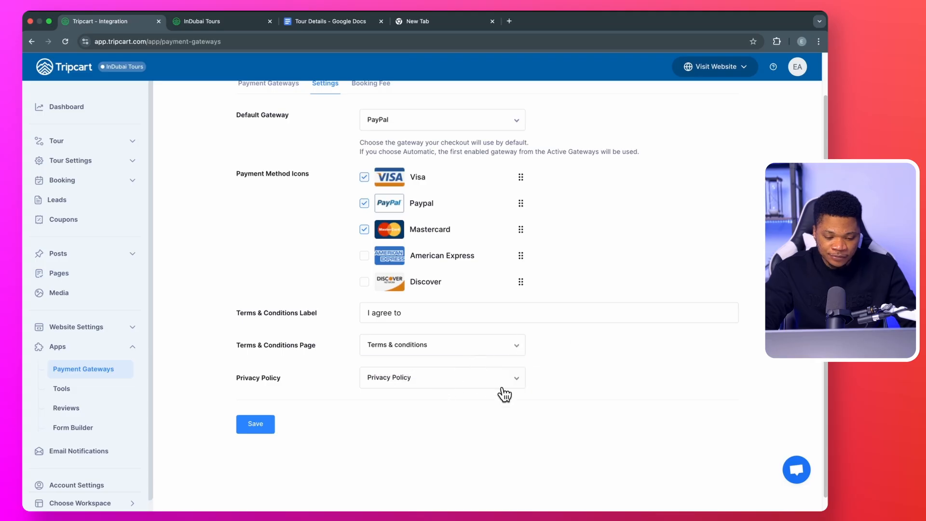
click(470, 379)
click(440, 431)
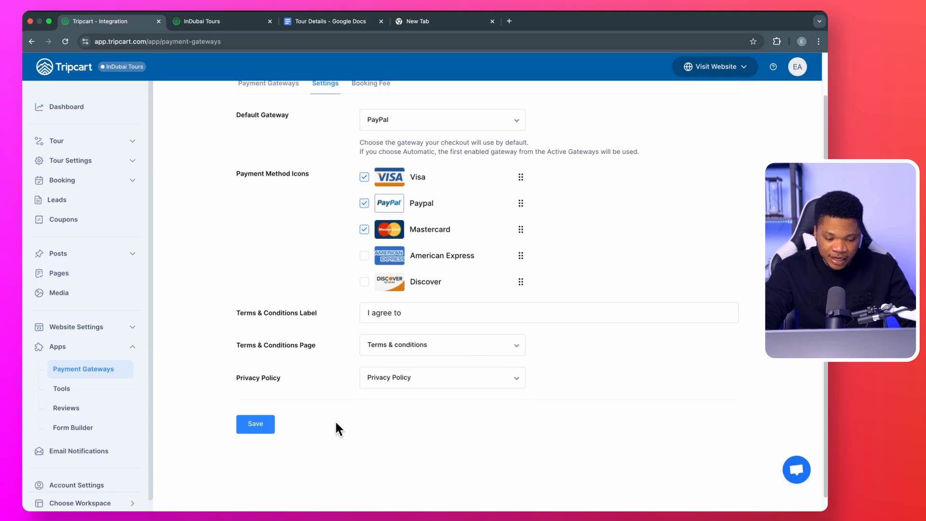
click(256, 425)
scroll(338, 248, up, 1)
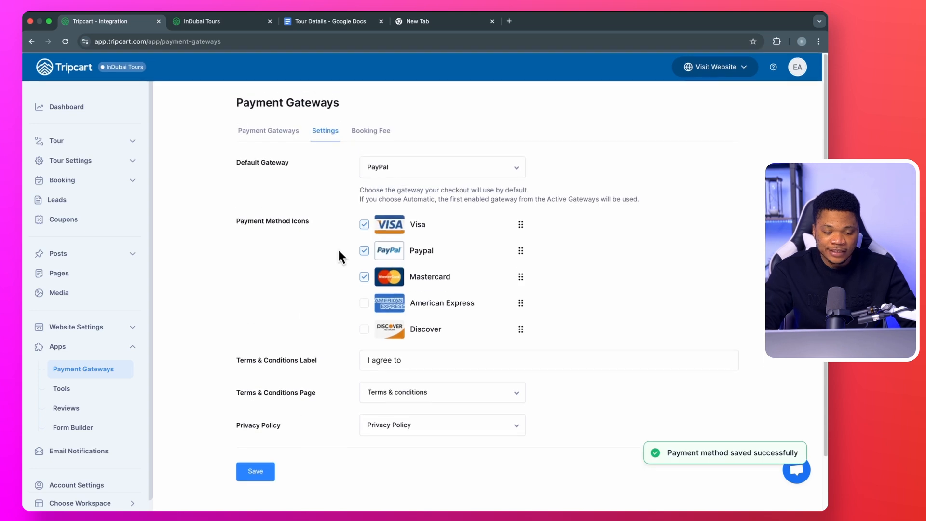
Look at the booking fee settings and return to the list of payment gateways.
click(375, 139)
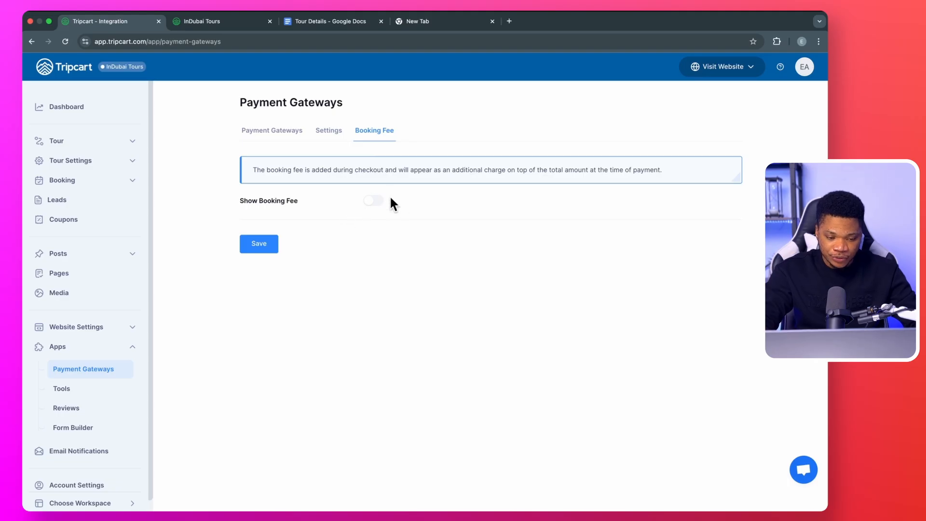
click(289, 140)
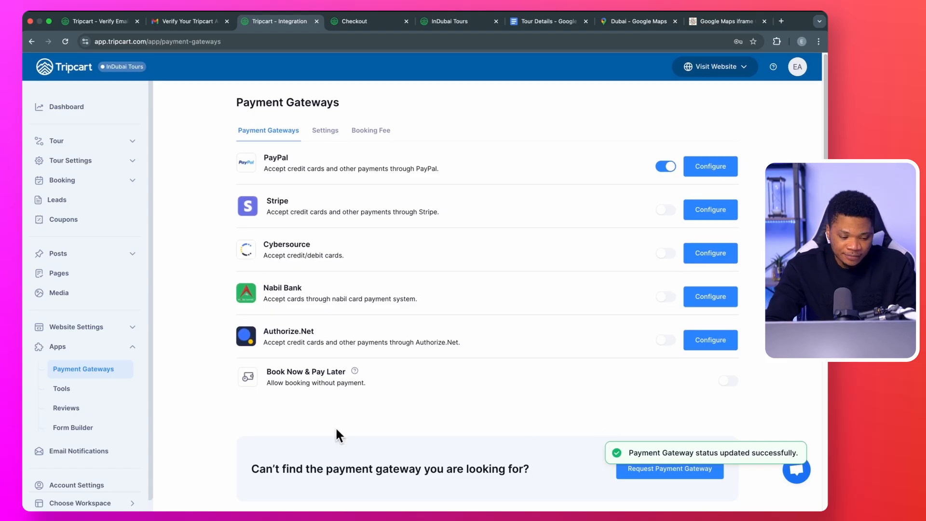
Open the email notification settings and examine the subject and content of the Booking Confirmation email.
click(91, 453)
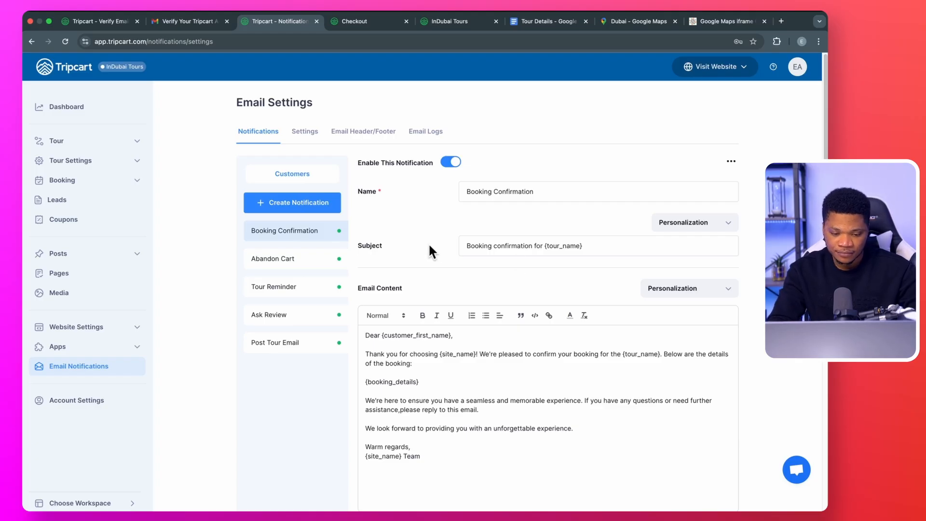
drag(459, 244, 576, 243)
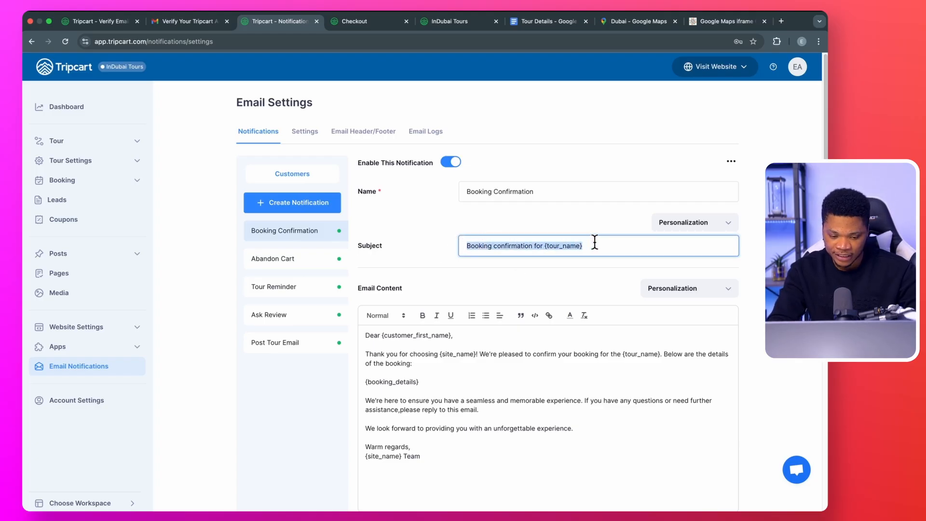
scroll(527, 383, down, 3)
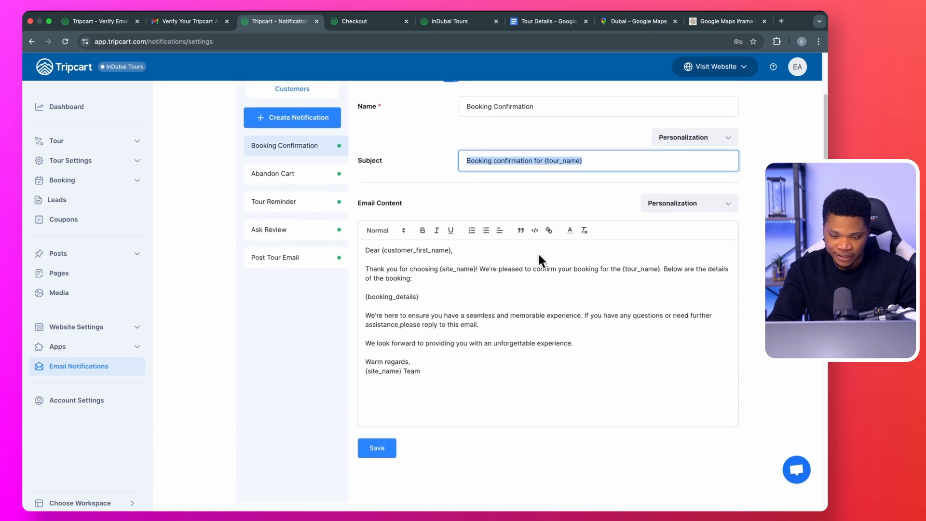
Examine the Abandon Cart, Tour Reminder, Ask Review and Post Tour Email notification templates.
scroll(561, 266, up, 1)
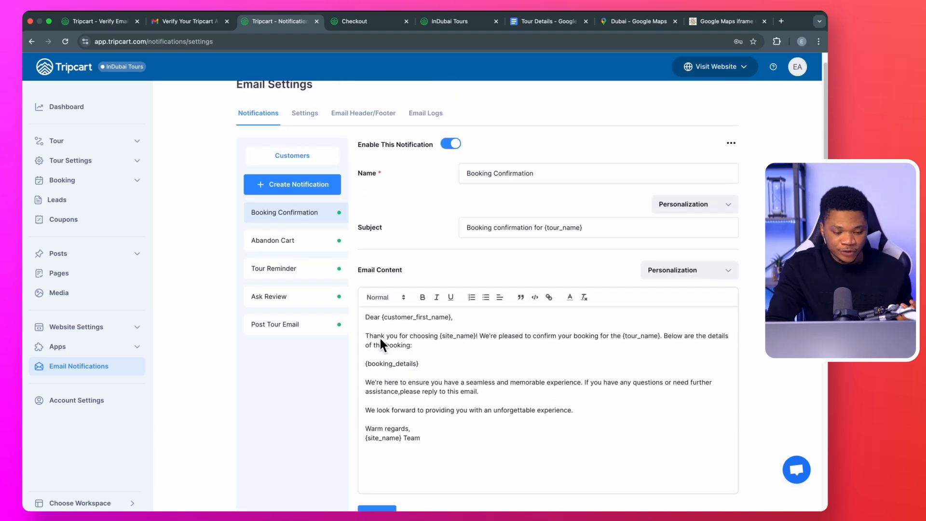
click(297, 249)
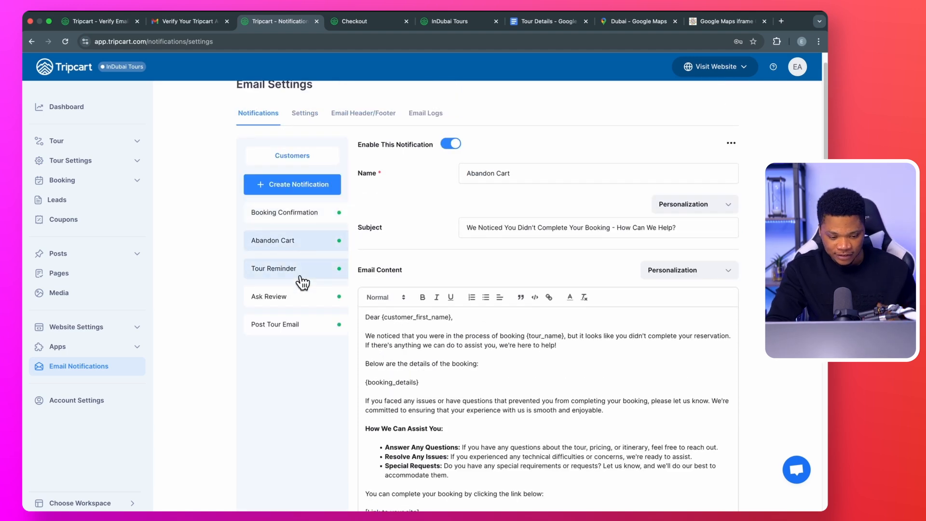
click(301, 272)
click(300, 303)
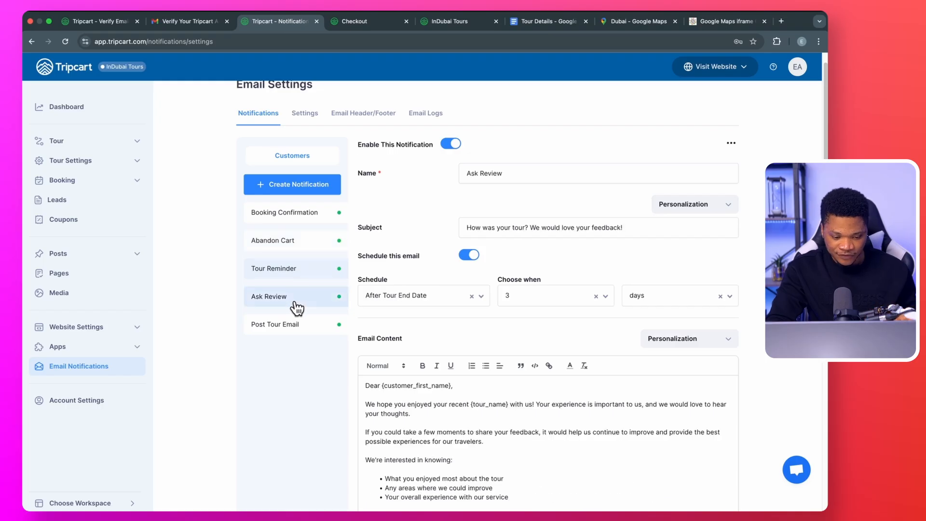
click(297, 335)
scroll(331, 355, up, 1)
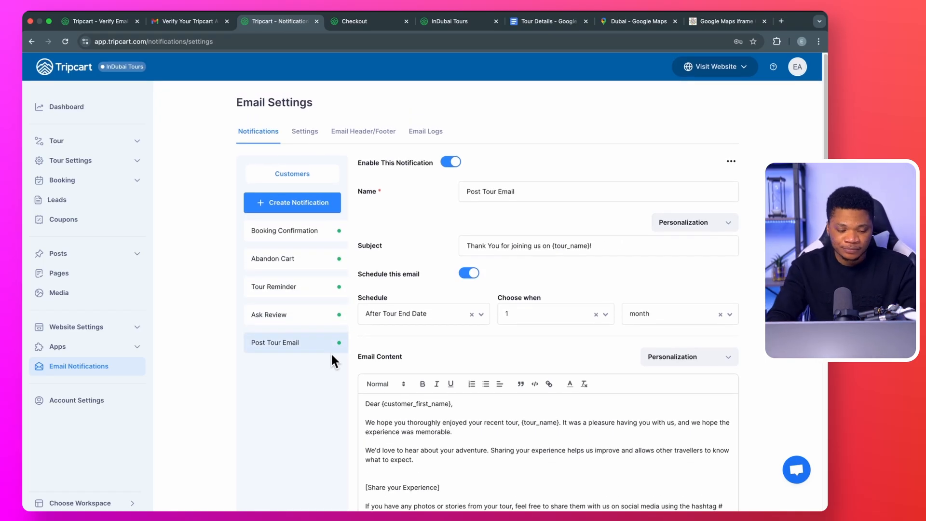
Start a blank customer notification and enable its email scheduling to examine the available fields.
click(281, 208)
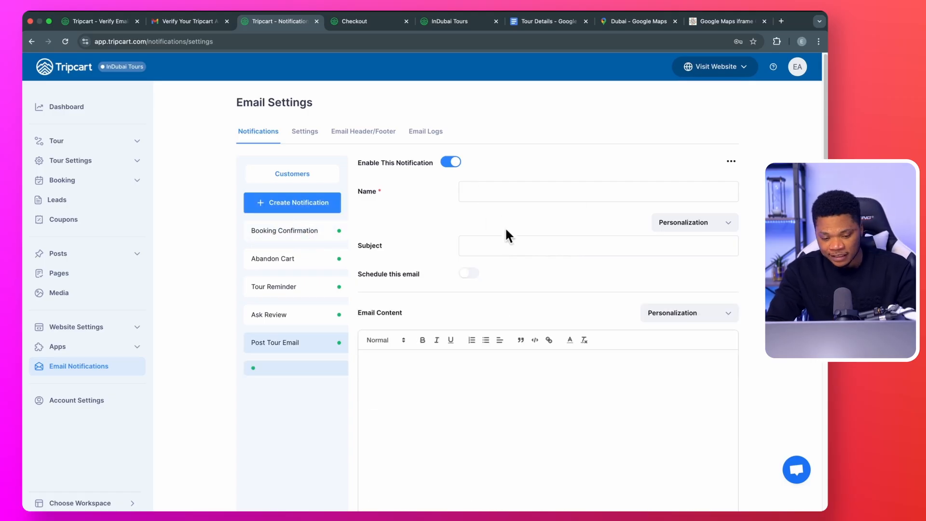
click(471, 275)
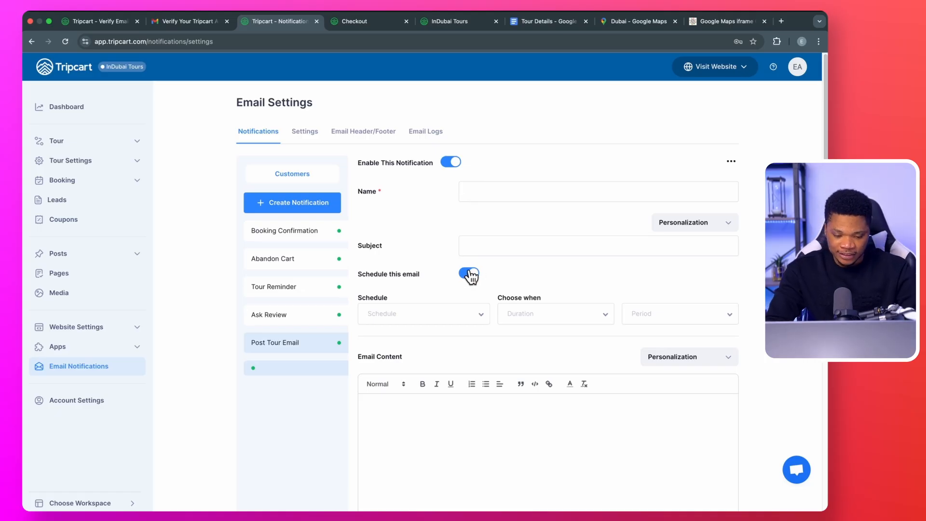
scroll(460, 471, down, 3)
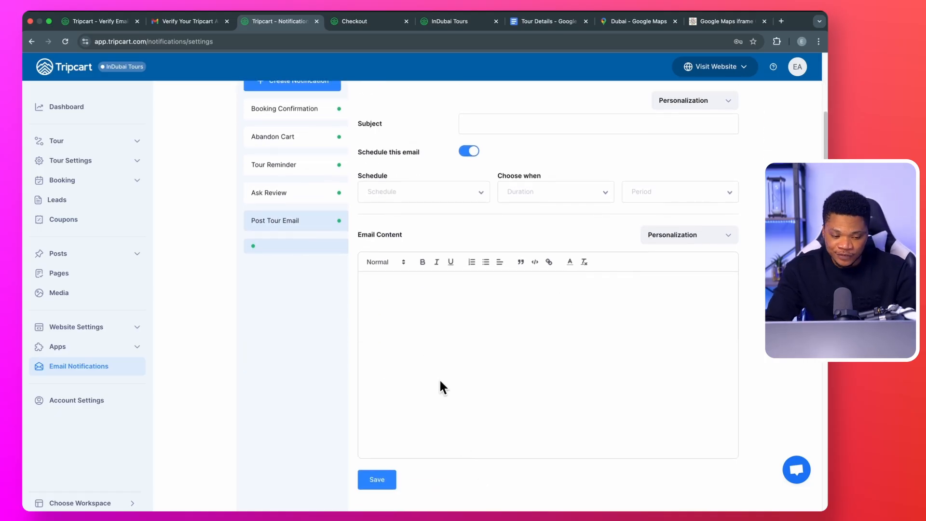
scroll(473, 263, up, 3)
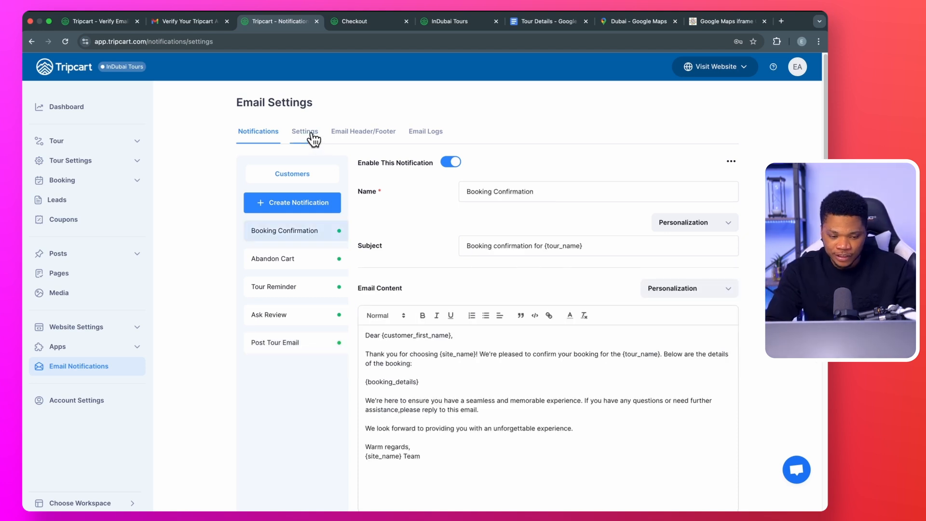
Look at the email SMTP provider and sender details, and at the email header and footer settings.
click(306, 132)
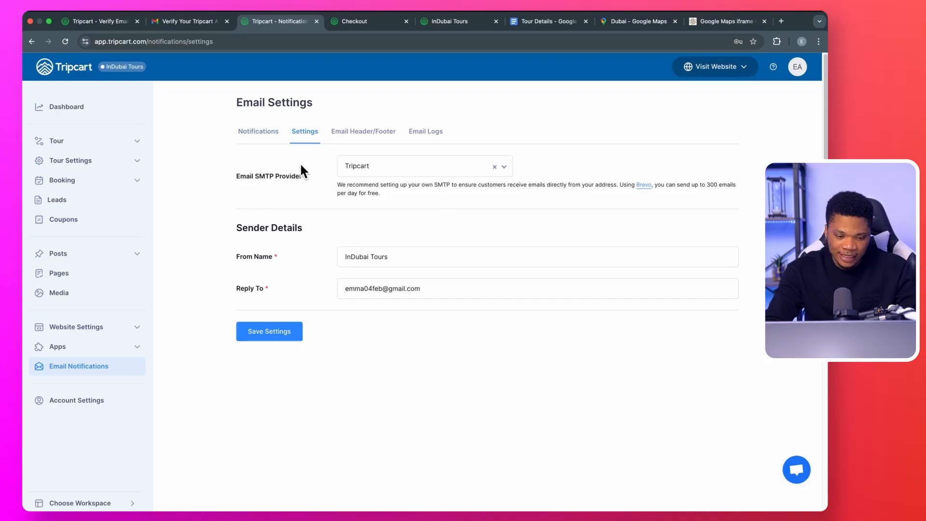
click(368, 134)
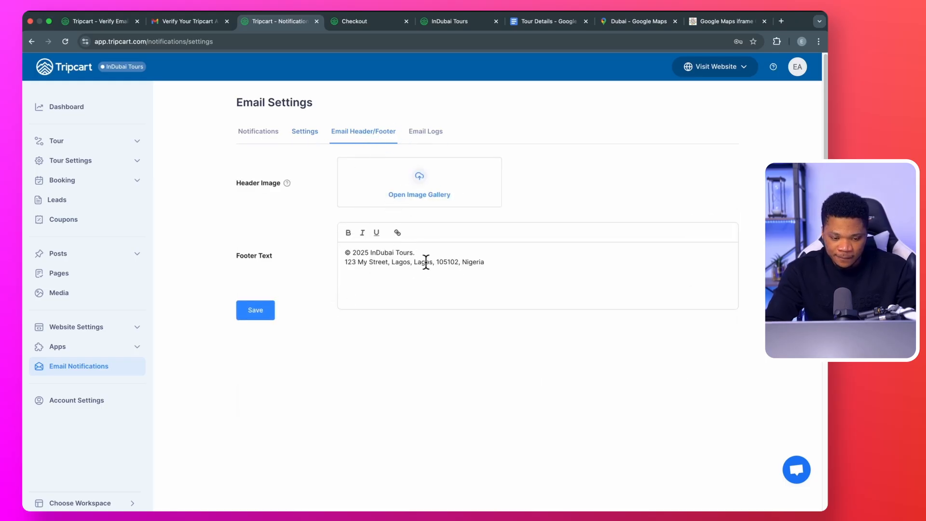
Leave the email settings and open the Website Builder for the home page.
click(91, 142)
click(90, 164)
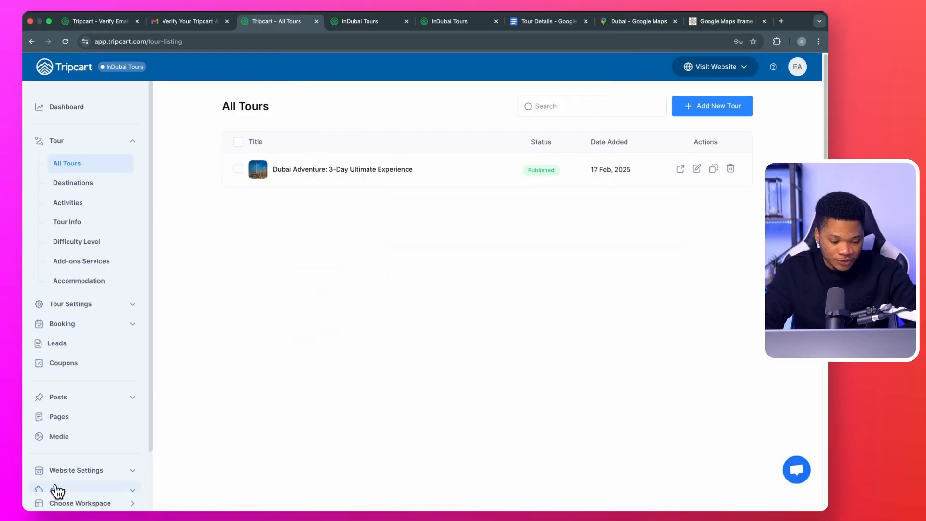
scroll(57, 491, down, 3)
click(92, 401)
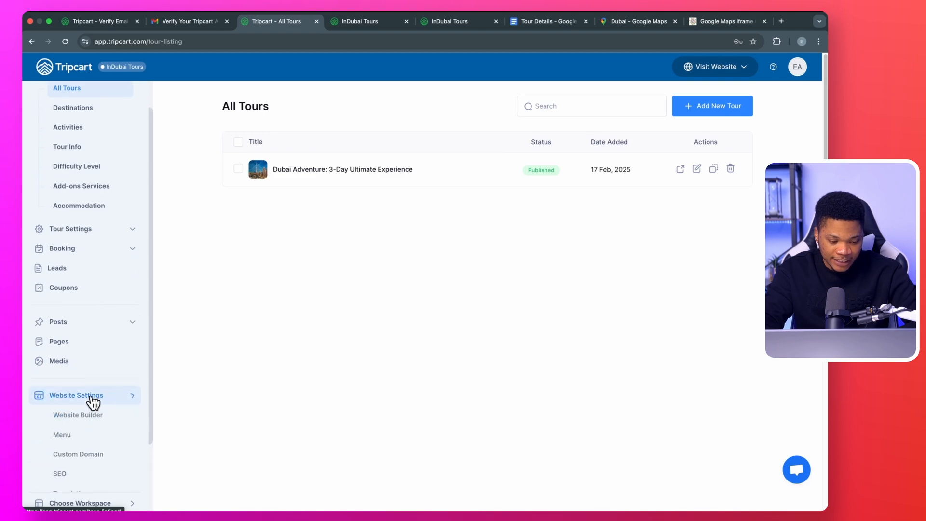
scroll(108, 441, down, 3)
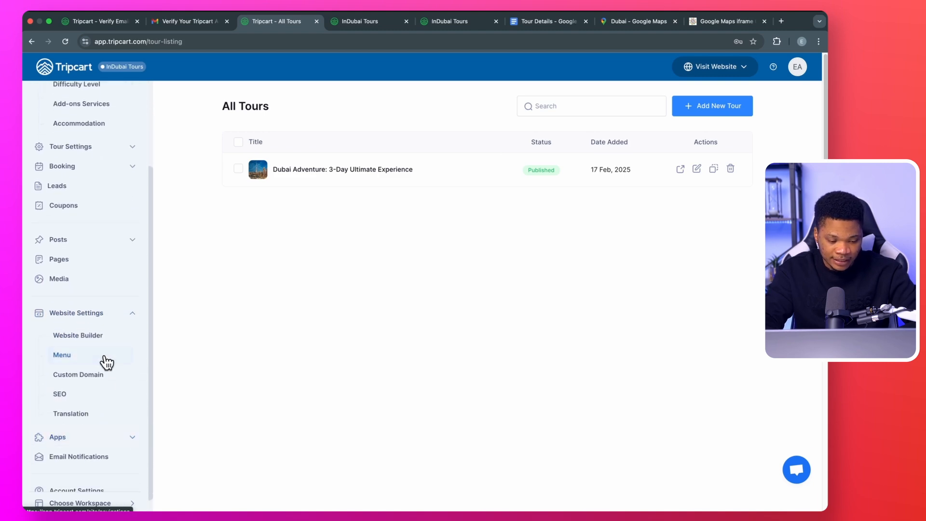
click(73, 338)
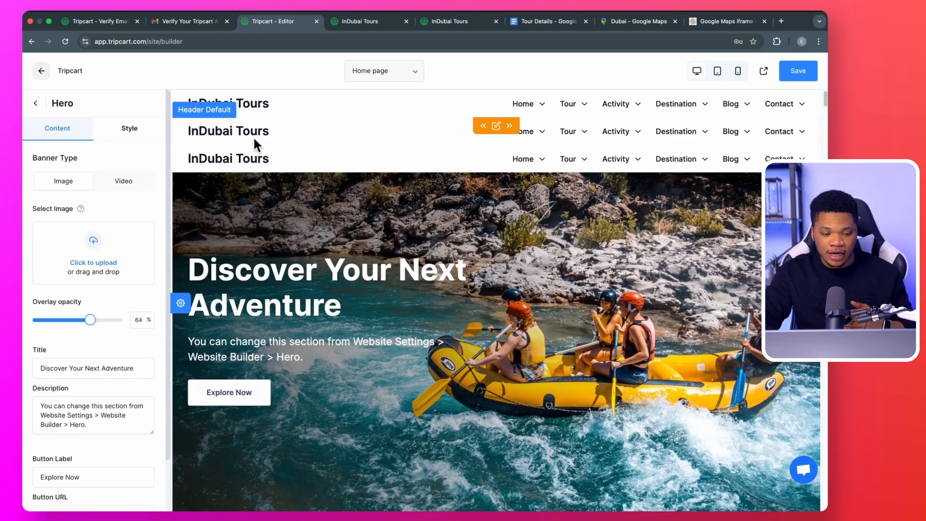
Examine the content settings of the Header and Hero blocks and return to the block list.
click(253, 136)
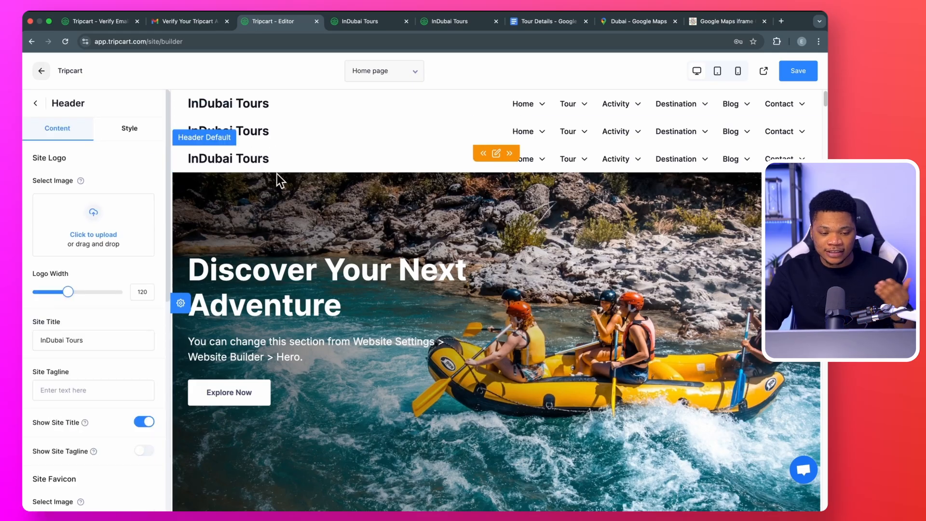
click(264, 266)
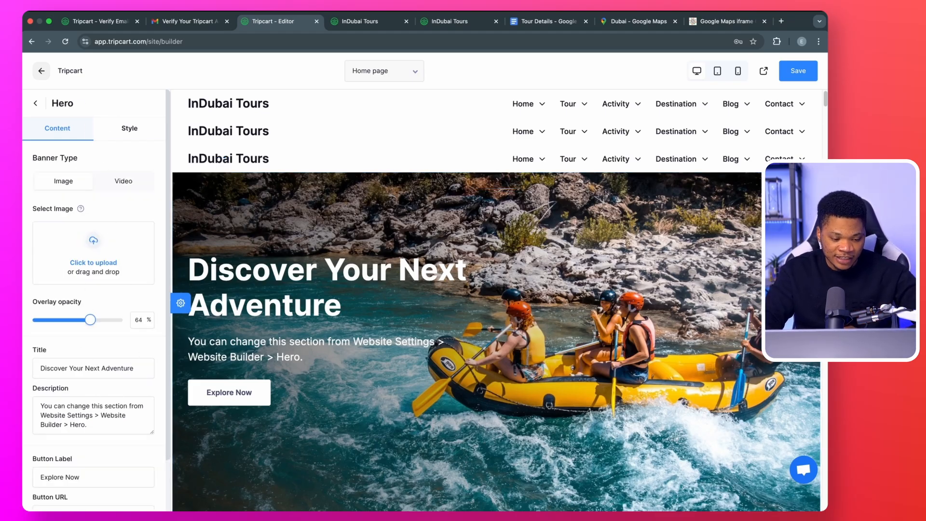
scroll(102, 457, down, 3)
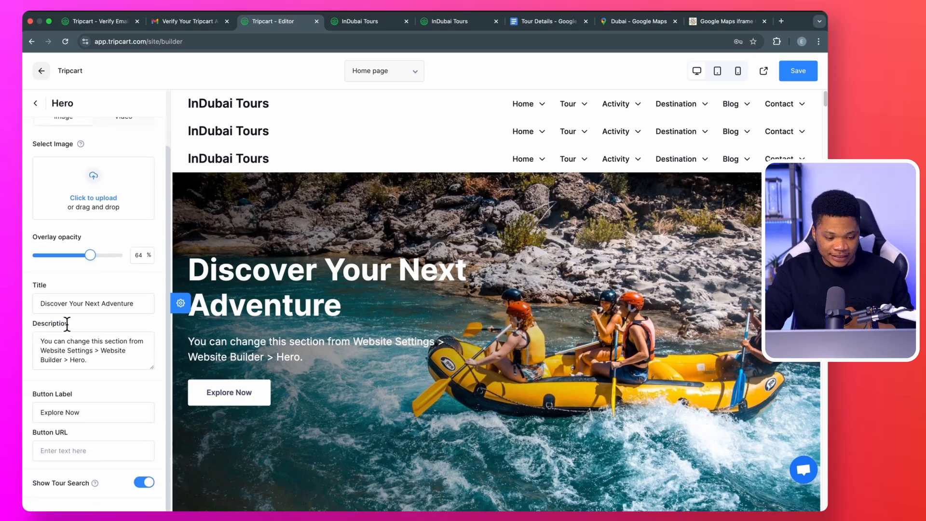
scroll(80, 282, up, 3)
click(35, 102)
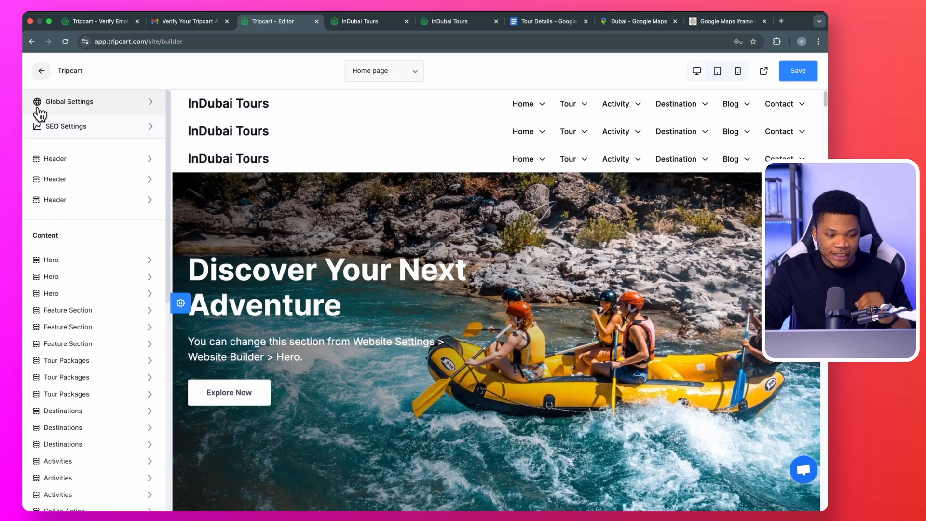
Look through the home page preview for repeated sections, from the hero banner to the best selling tours.
scroll(387, 284, down, 3)
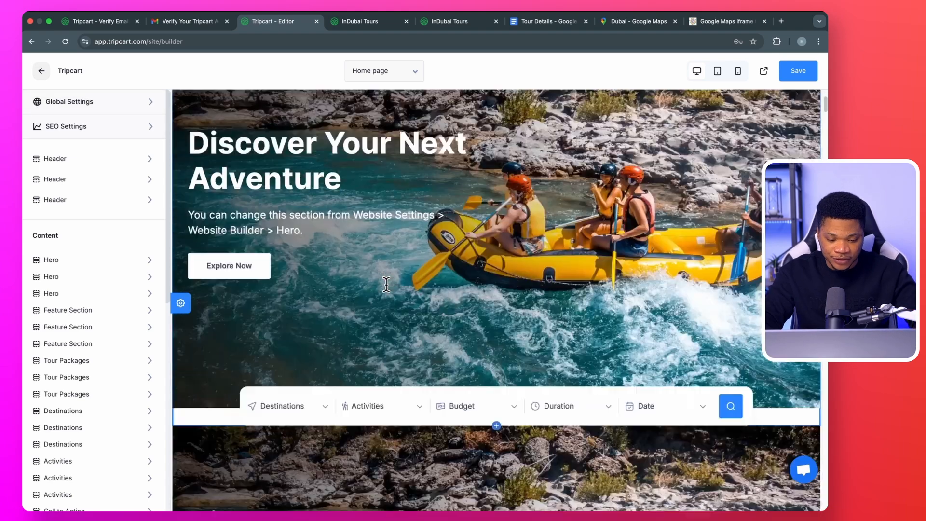
scroll(386, 285, down, 10)
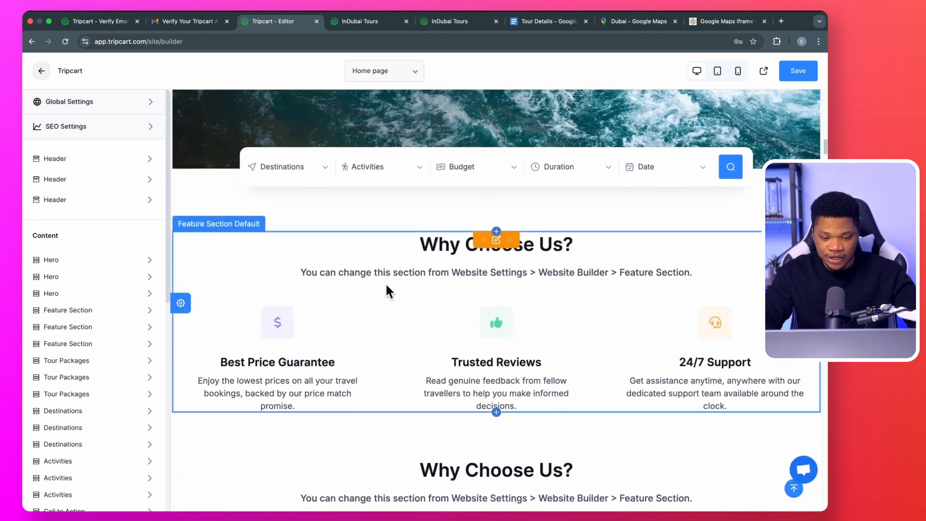
scroll(387, 286, down, 10)
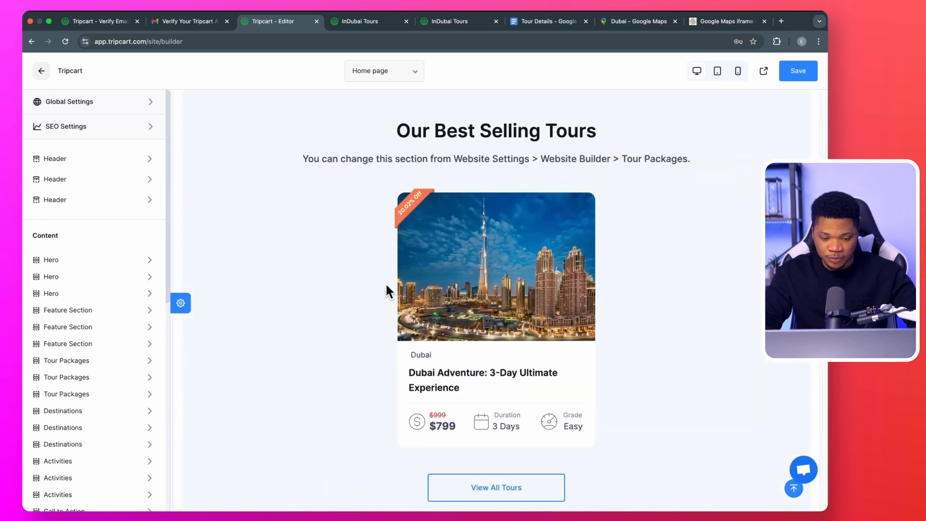
scroll(387, 286, up, 10)
scroll(386, 286, up, 10)
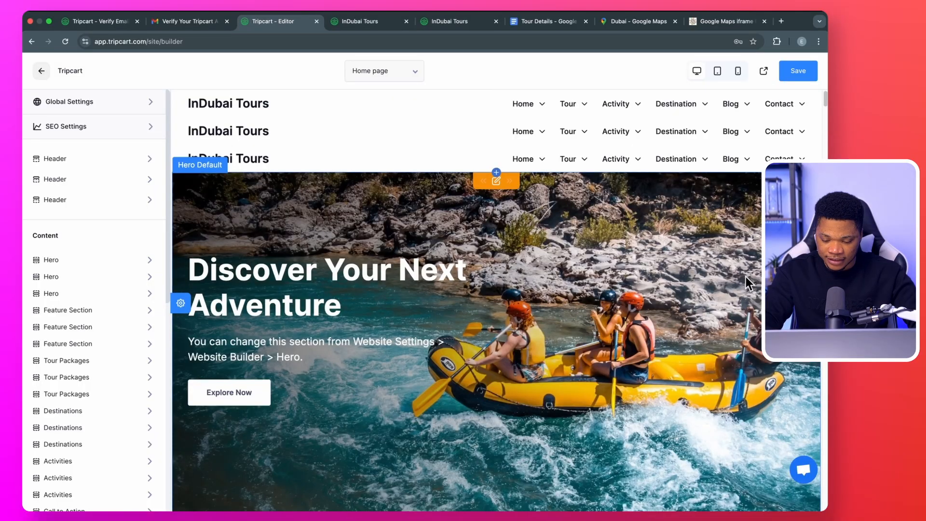
Delete the two duplicate Hero blocks from the home page.
click(811, 303)
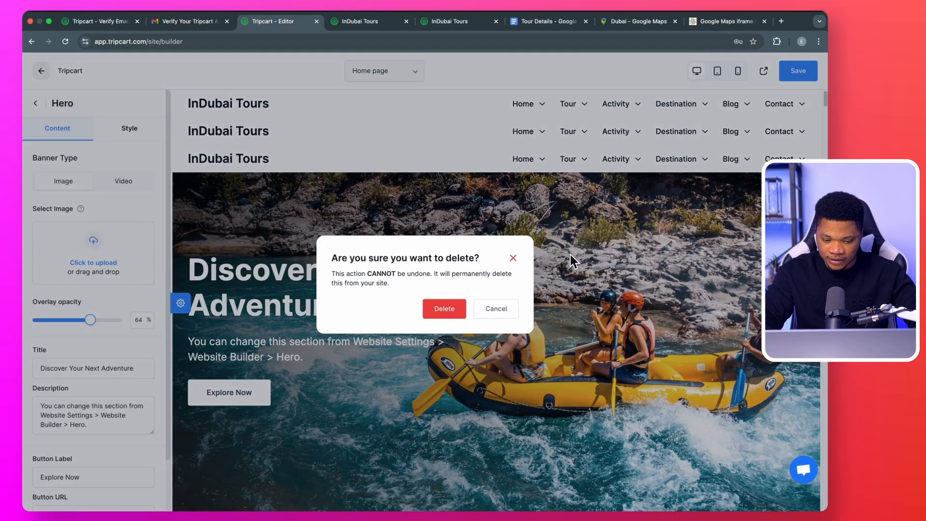
click(444, 309)
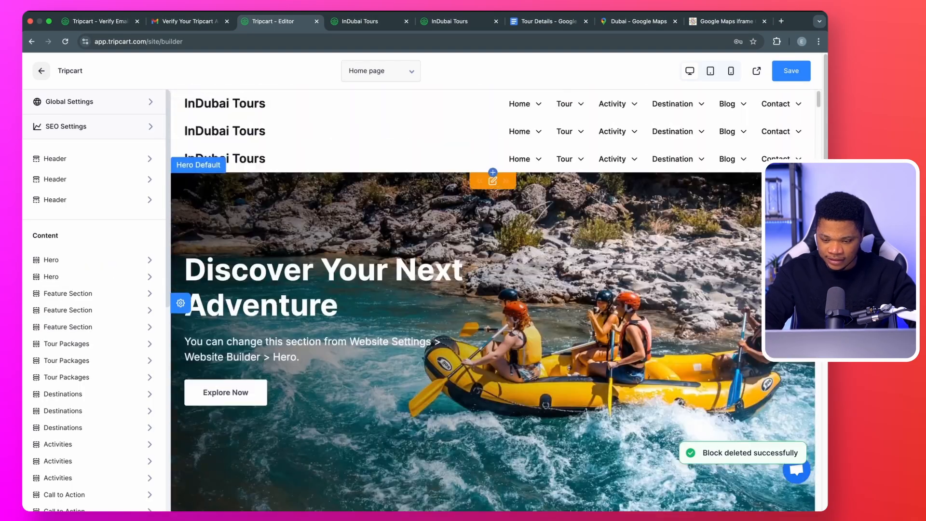
click(807, 303)
click(441, 307)
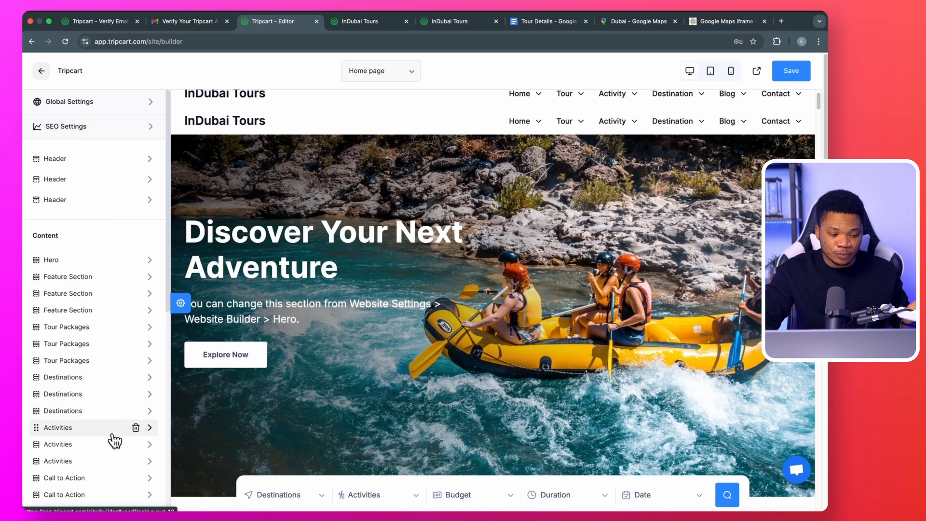
Look at the first Activities block's content settings and return to the block list.
click(68, 428)
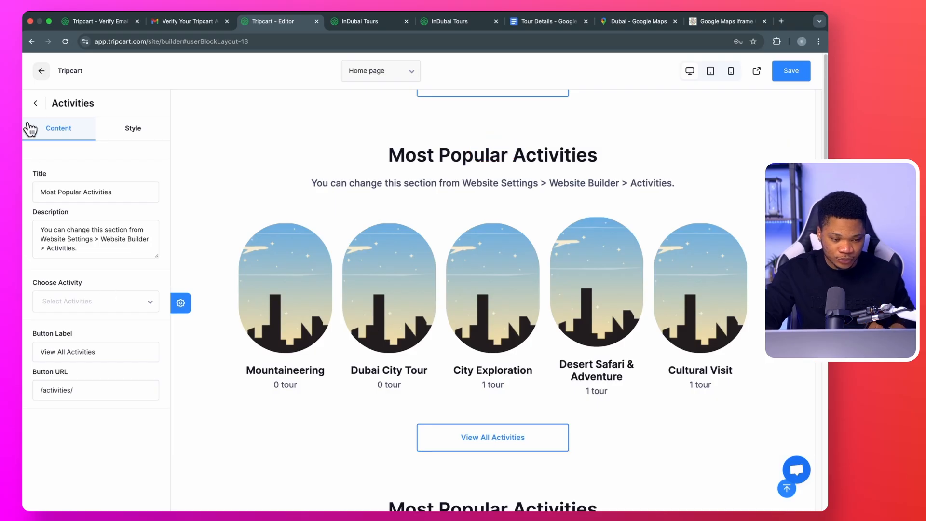
click(35, 104)
click(99, 169)
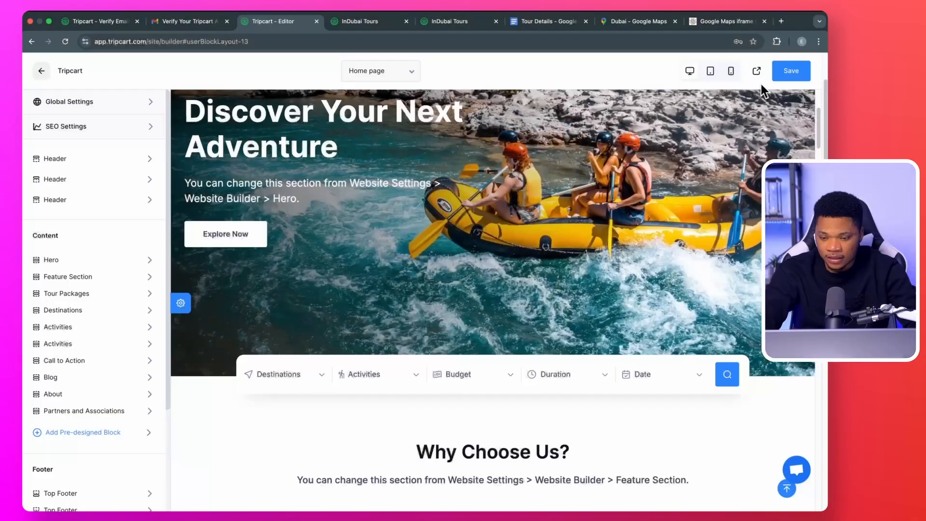
Open the live website and review the home page's hero, feature, tour package and destination sections.
click(756, 71)
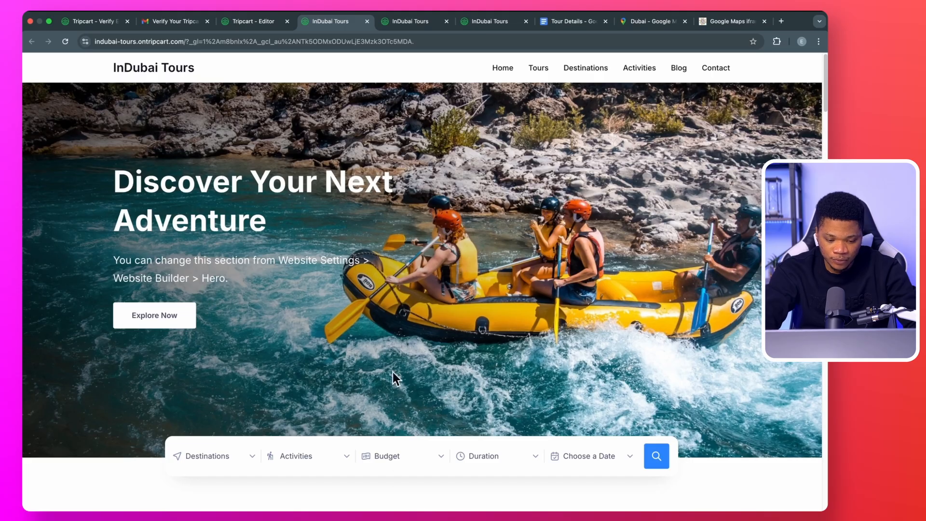
scroll(393, 372, down, 10)
scroll(465, 462, up, 10)
scroll(396, 176, down, 5)
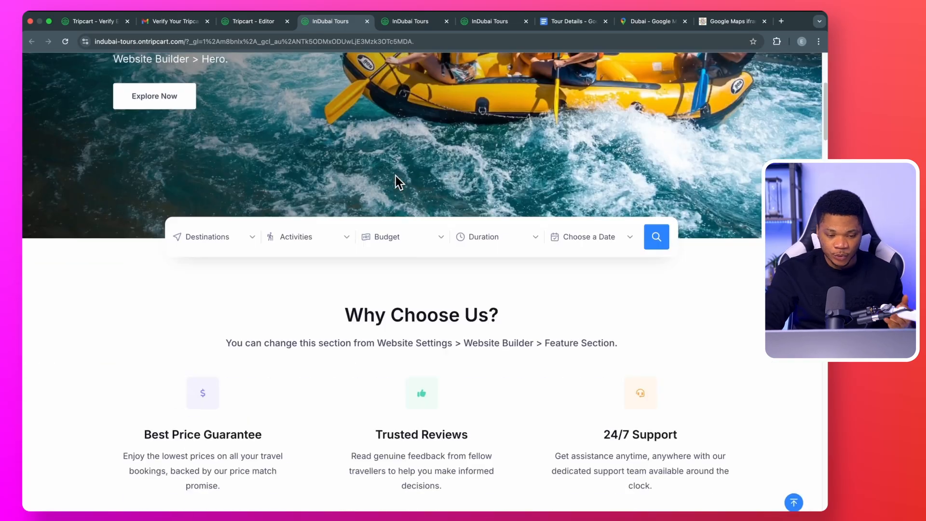
scroll(395, 175, down, 8)
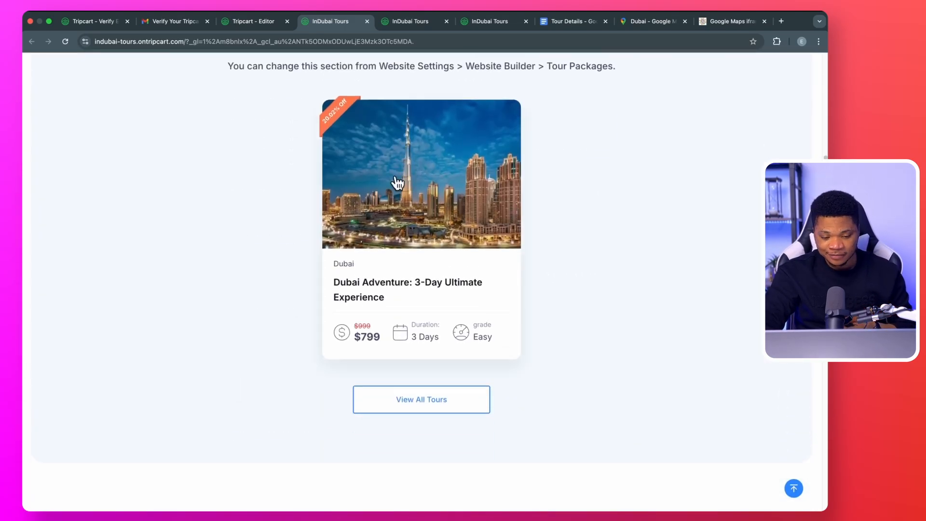
scroll(396, 177, down, 4)
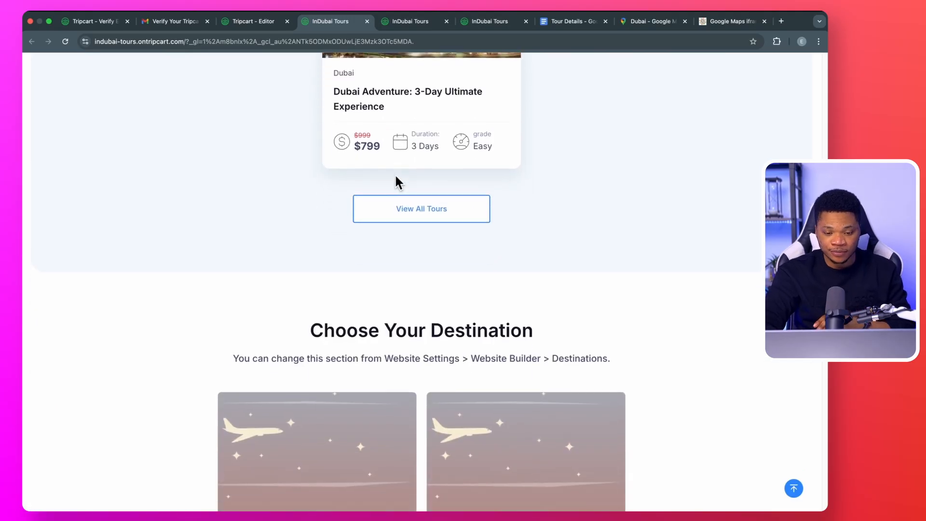
scroll(396, 177, down, 5)
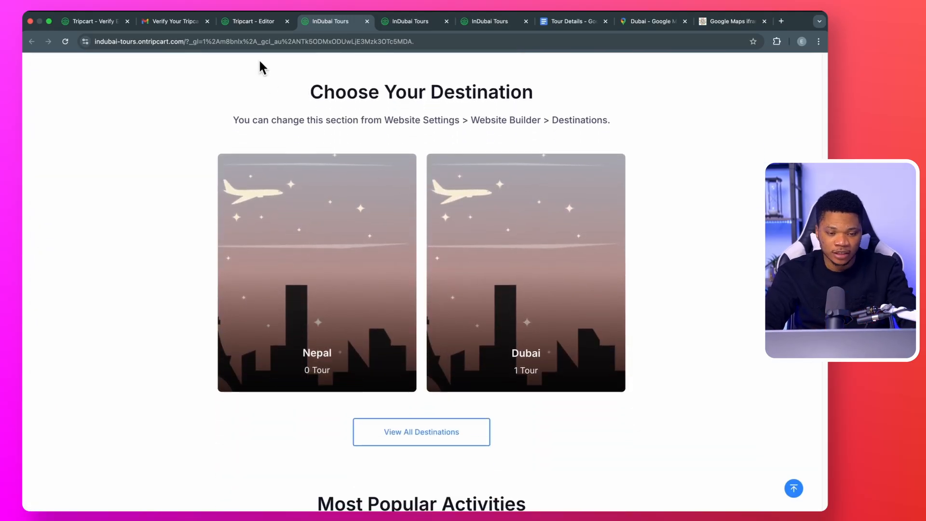
Return to the website editor and set the Hero block's title to "Explore Dubai Like Never Before".
click(250, 21)
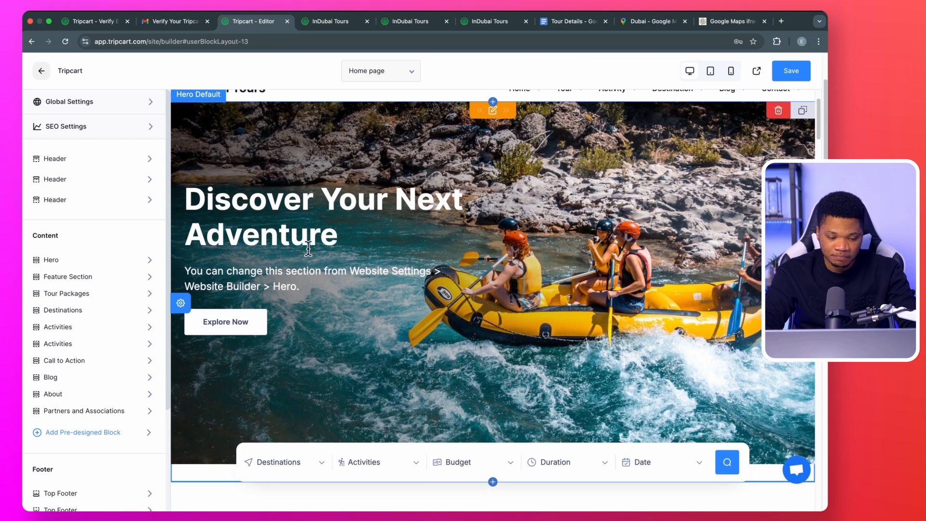
click(242, 205)
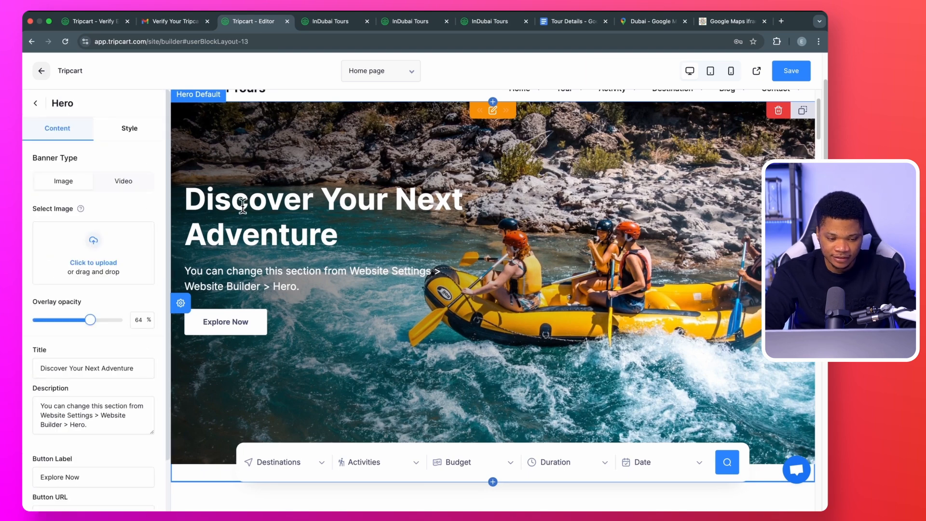
scroll(105, 355, down, 3)
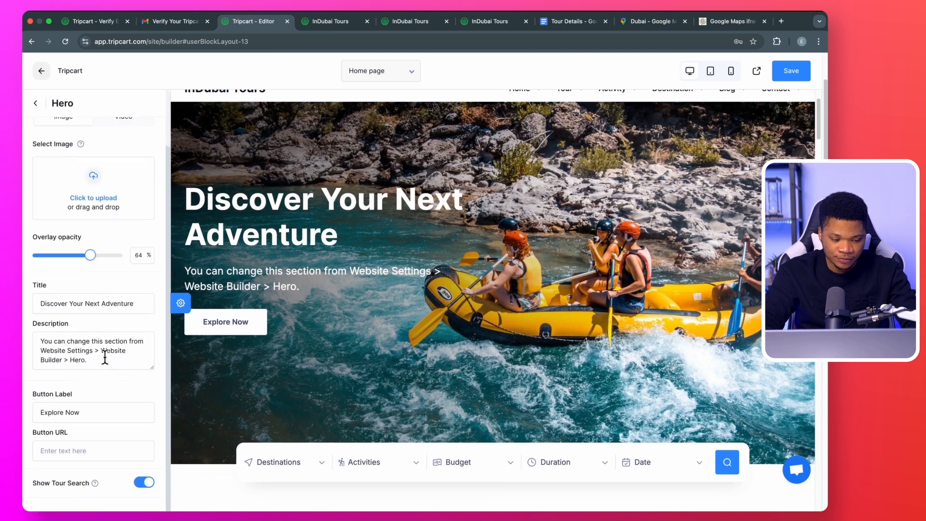
triple_click(63, 302)
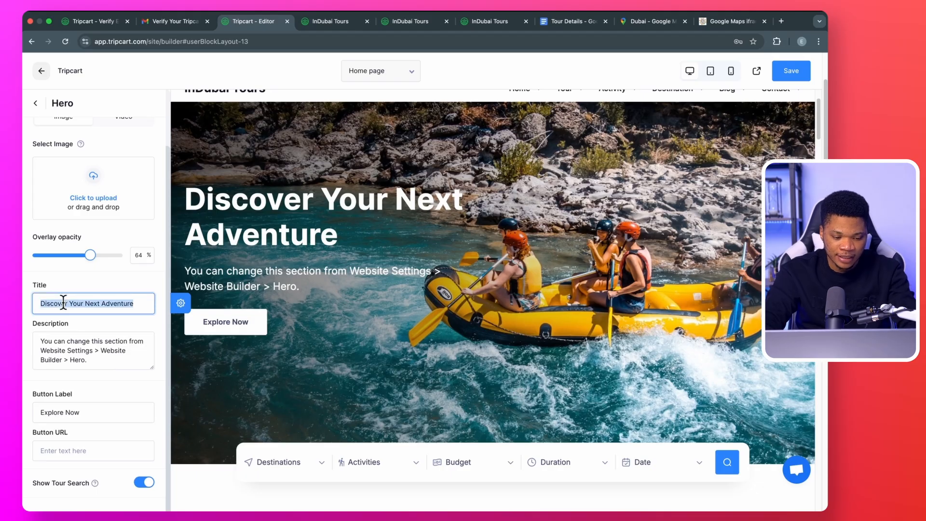
text(Explore)
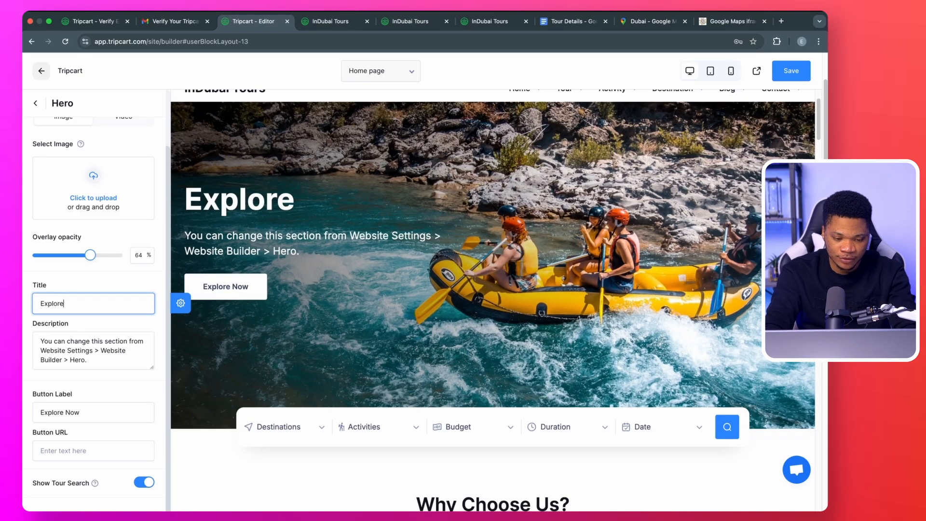
text( Dubai)
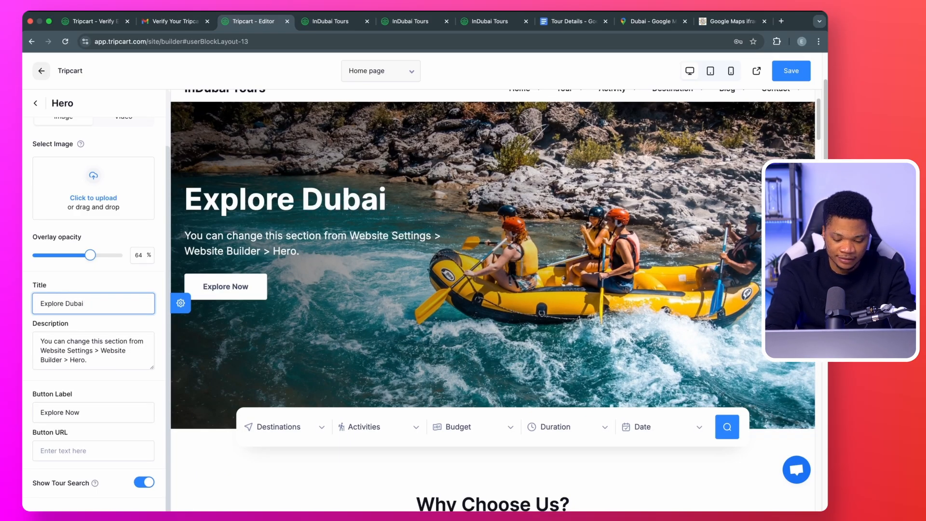
text( Like Never )
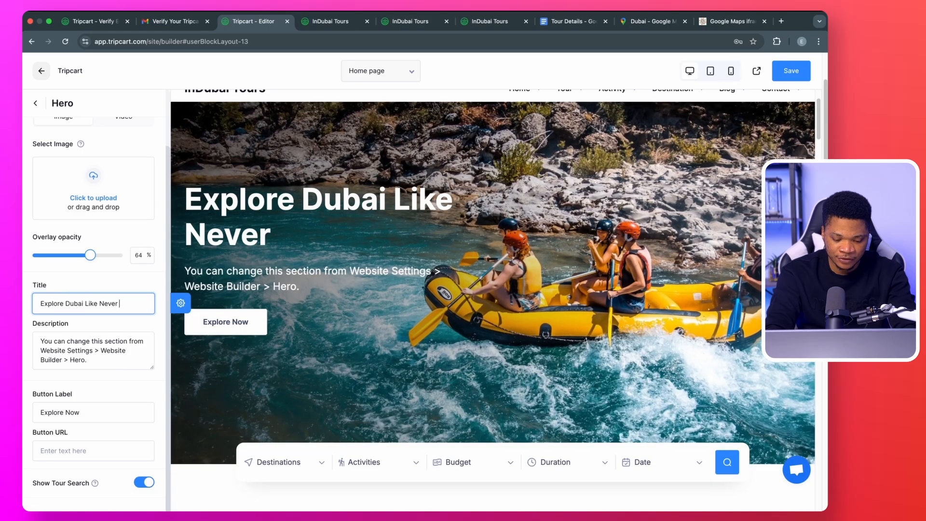
text(Before)
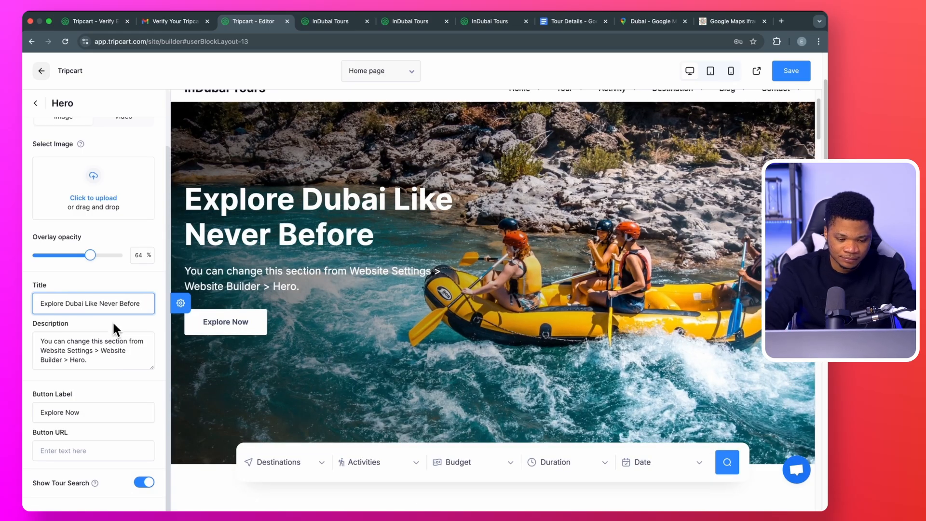
Replace the Hero description with "Unforgettable Dubai experiences await – book your perfect tour today!" copied from the Tour Details document.
click(108, 350)
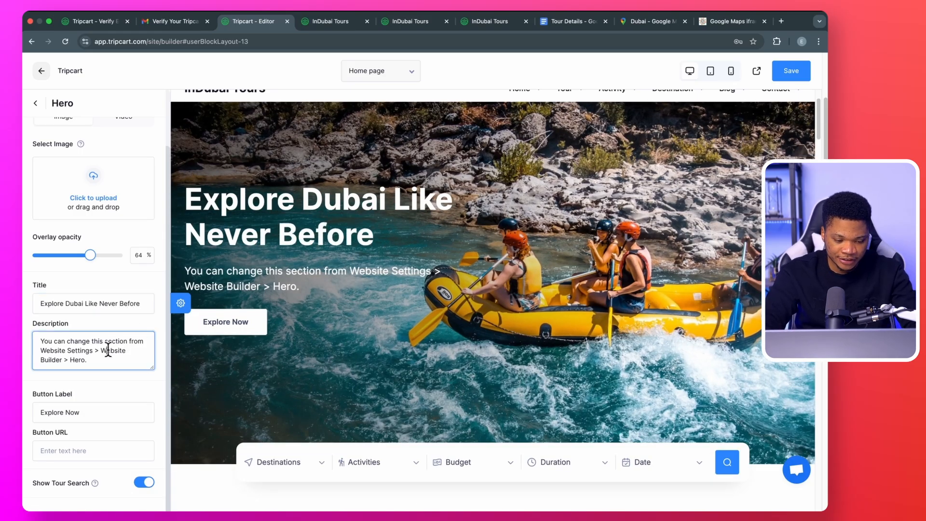
click(569, 21)
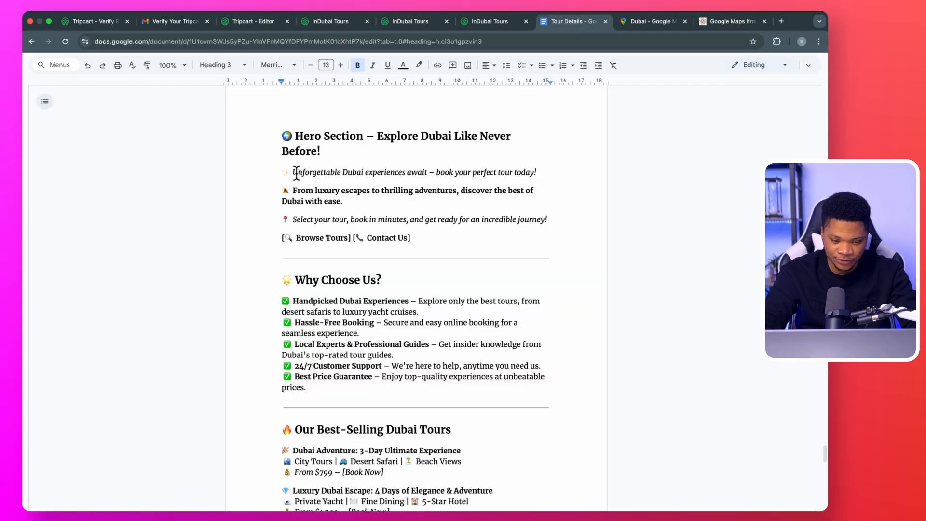
drag(294, 172, 542, 175)
key(super+c)
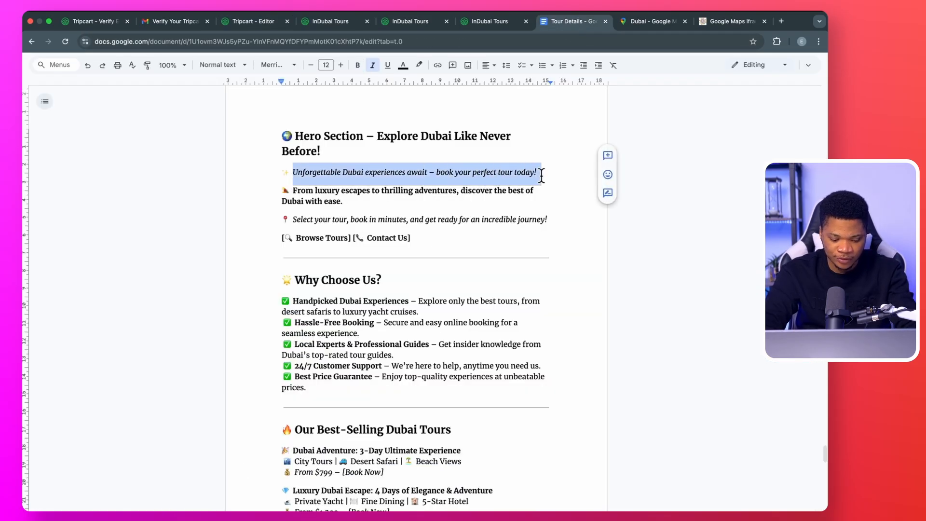
click(255, 23)
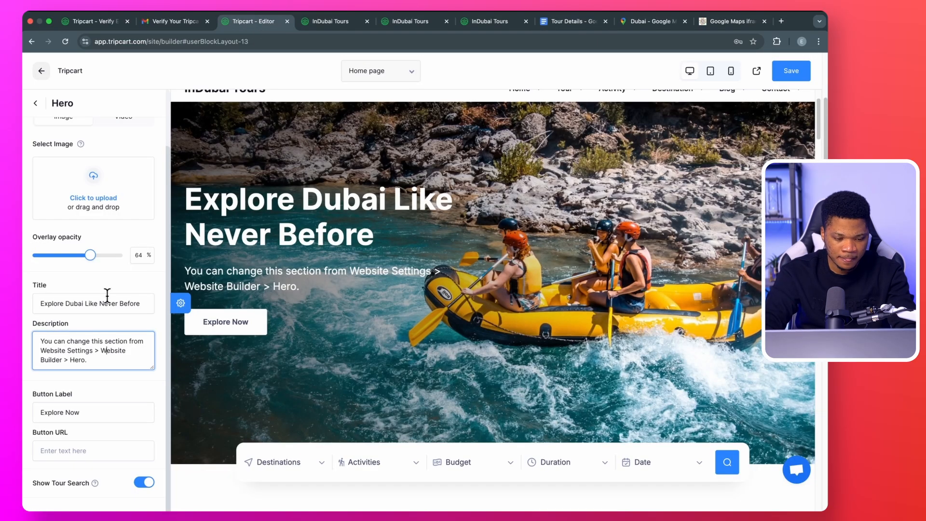
triple_click(69, 348)
key(super+v)
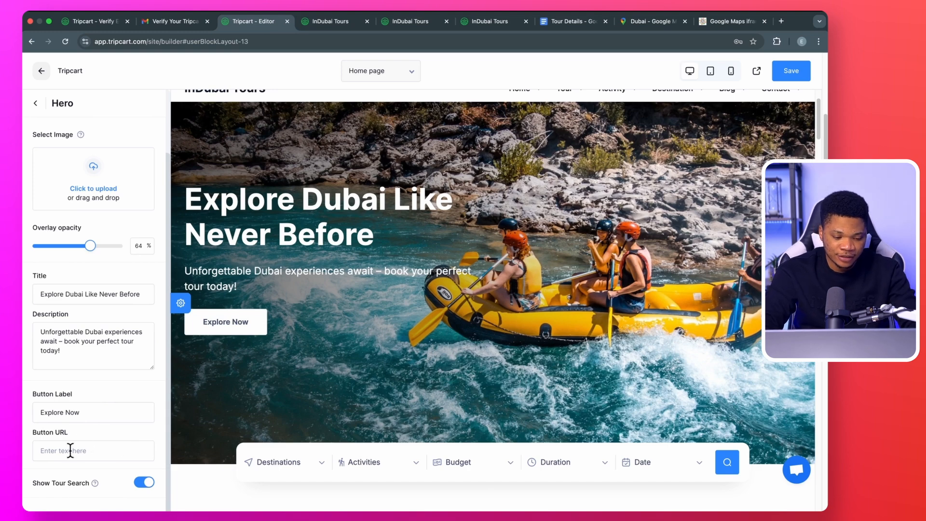
Copy the Tours link address from the live site and set the Hero button's URL to its relative path, /tour/.
click(325, 21)
scroll(514, 272, up, 10)
scroll(513, 266, up, 2)
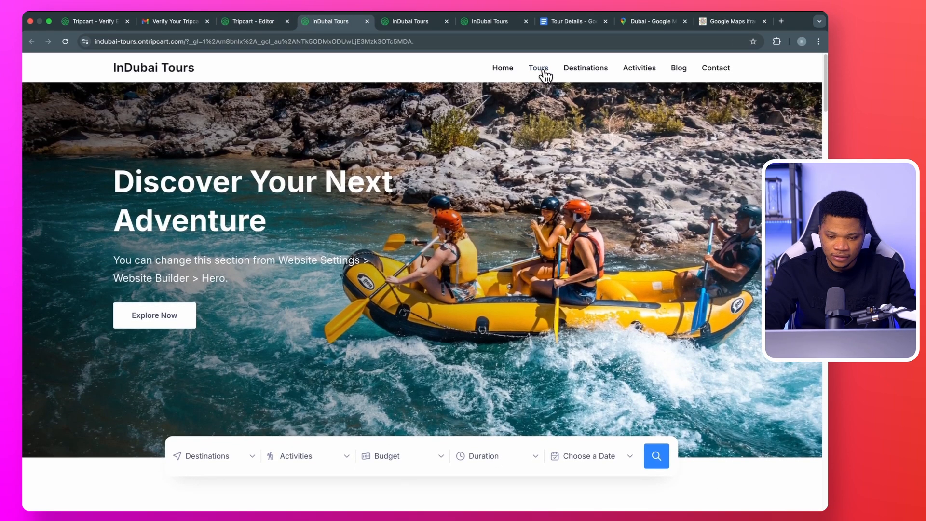
right_click(541, 68)
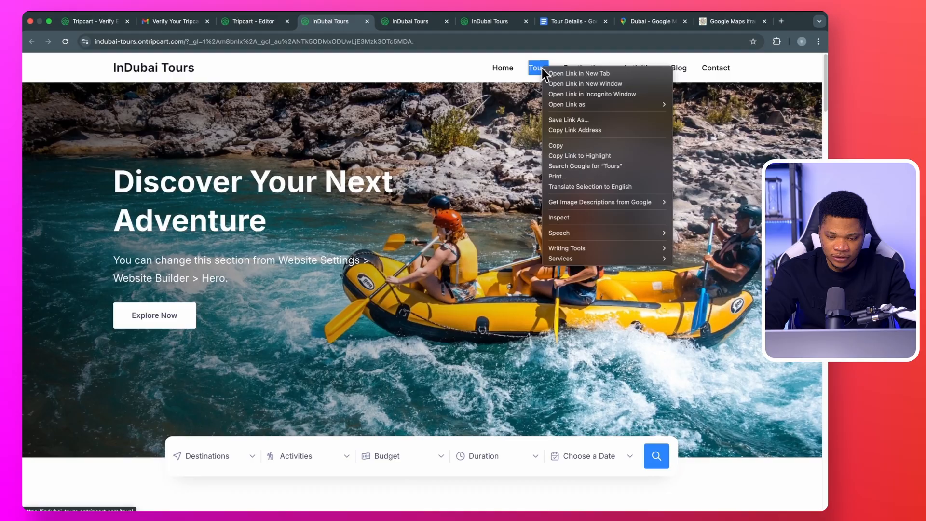
click(588, 131)
click(251, 24)
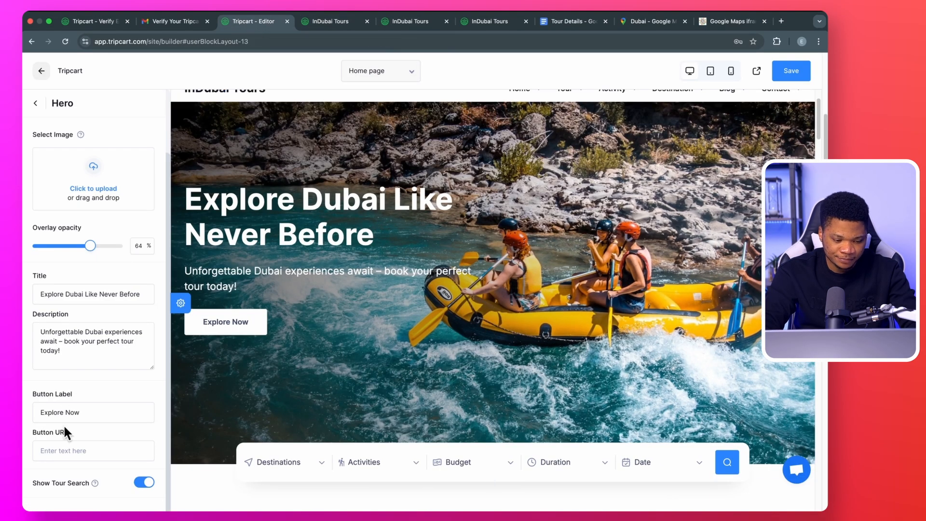
click(62, 445)
text(indubai-tours.ontripcart.com/tour/)
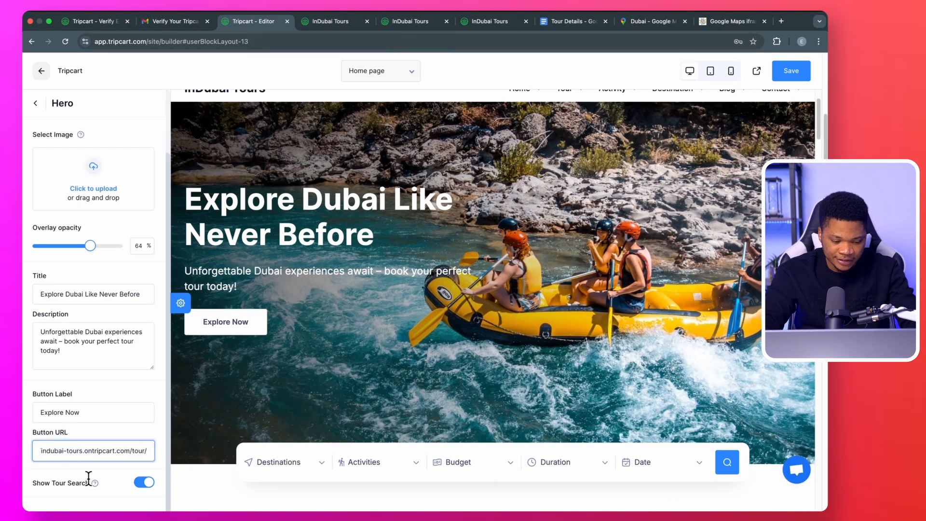
drag(130, 453, 30, 454)
key(BackSpace)
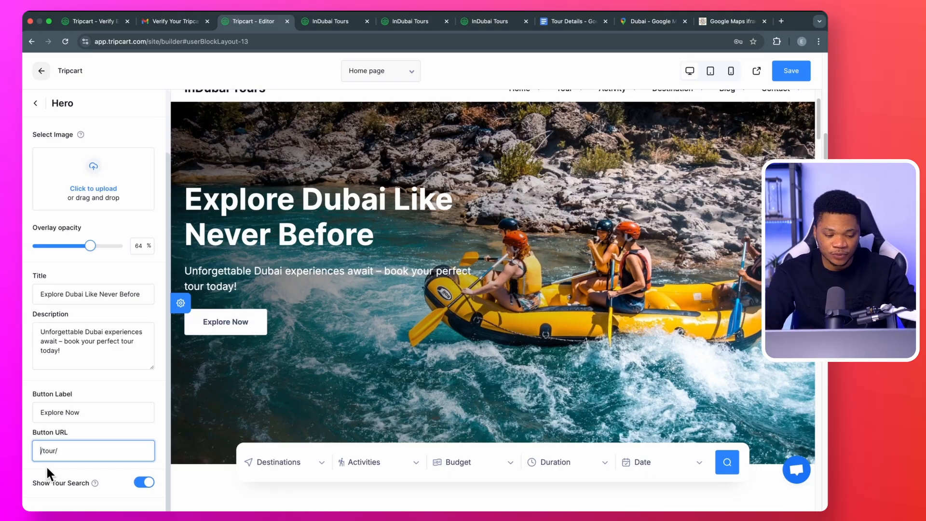
Set the Hero banner image to the licensed-image (1) Dubai marina skyline photo from the media library.
scroll(476, 213, up, 3)
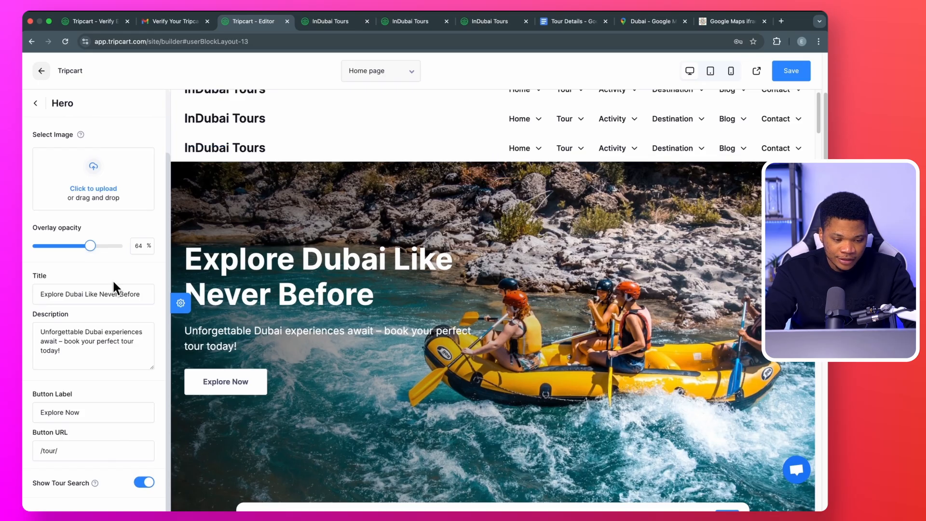
click(89, 260)
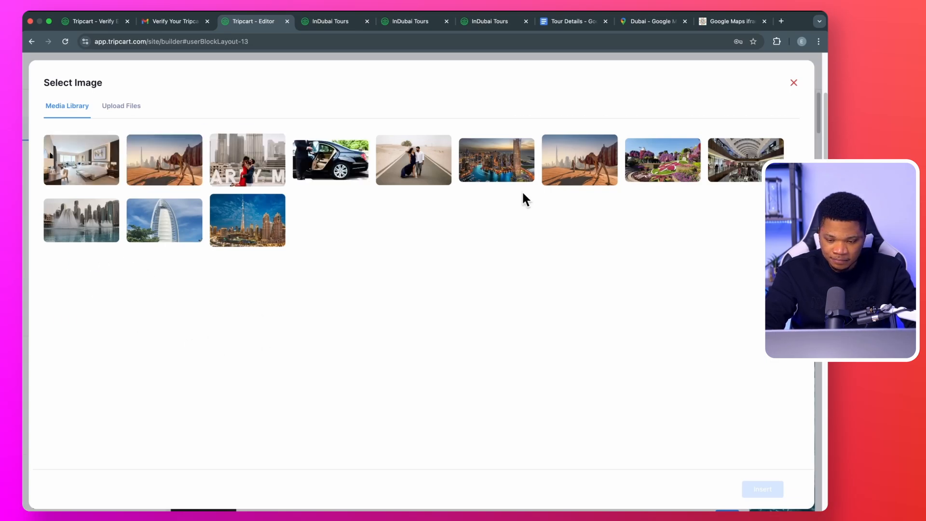
click(498, 156)
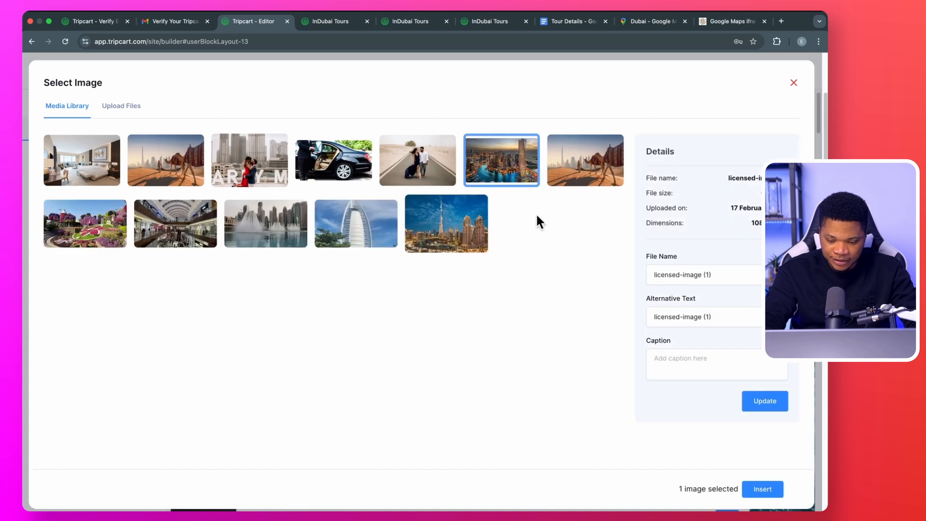
click(763, 490)
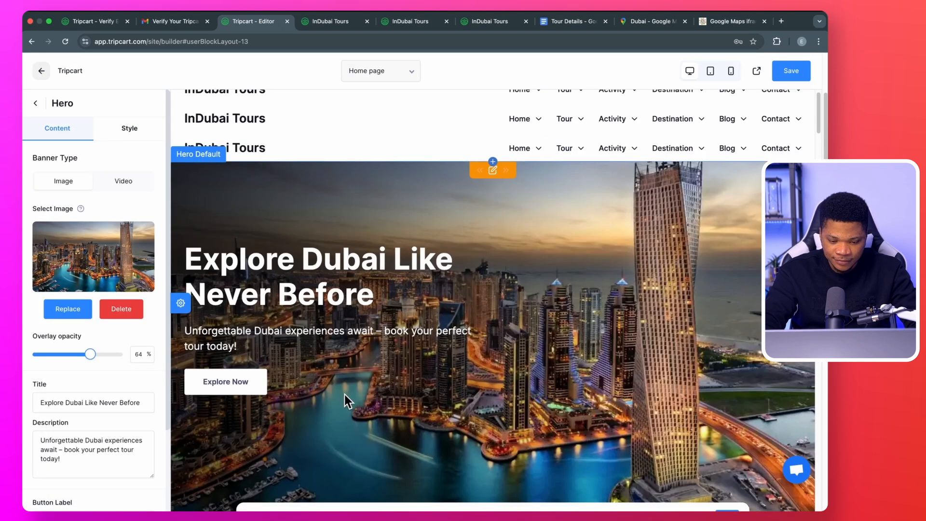
Set the Hero banner's overlay opacity to 75% and save the home page.
scroll(355, 404, down, 2)
scroll(355, 405, down, 1)
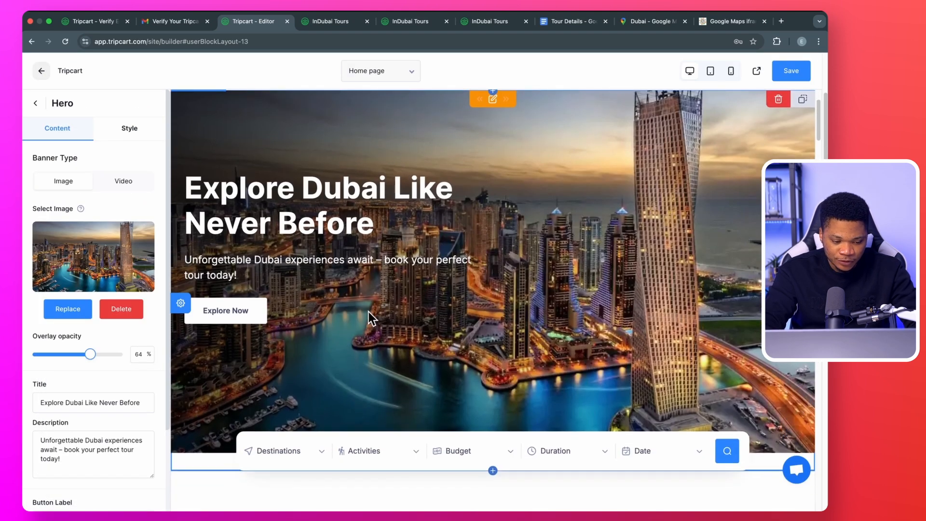
mouse_move(92, 352)
mouse_down()
mouse_move(110, 353)
mouse_move(102, 354)
mouse_up()
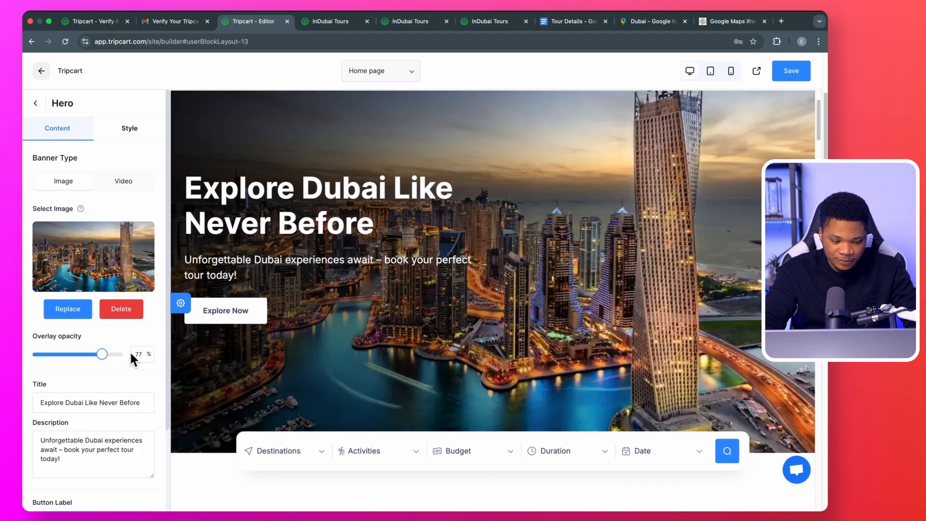
key(BackSpace)
text(5)
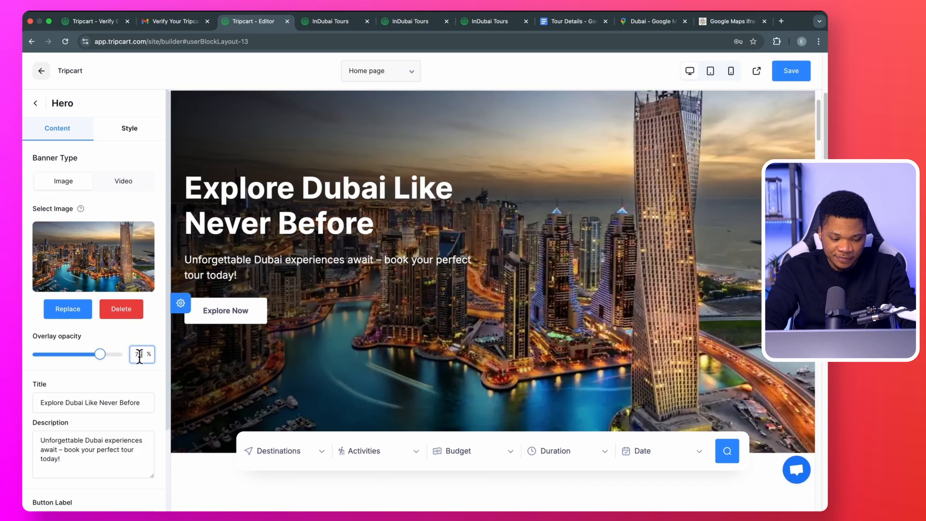
click(793, 72)
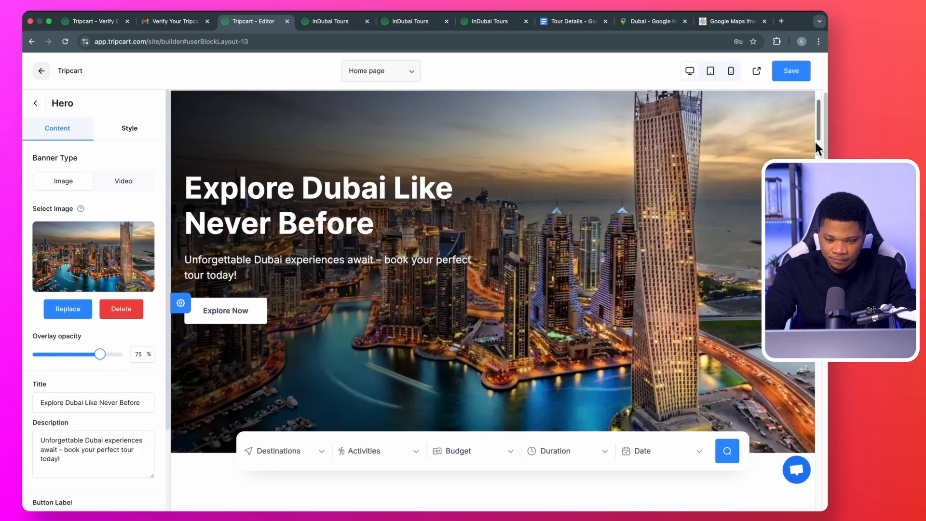
Check the updated hero on the live website and open its Explore Now link in a separate tab.
click(332, 22)
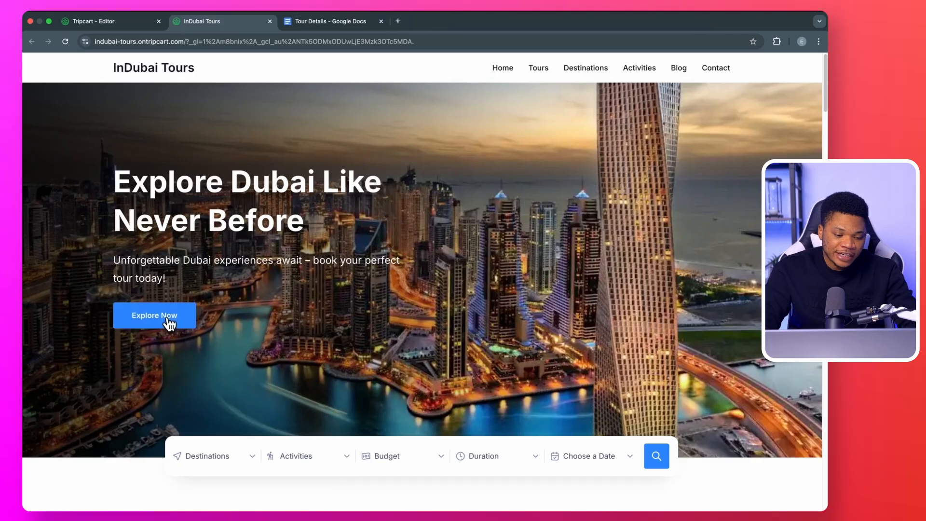
right_click(167, 318)
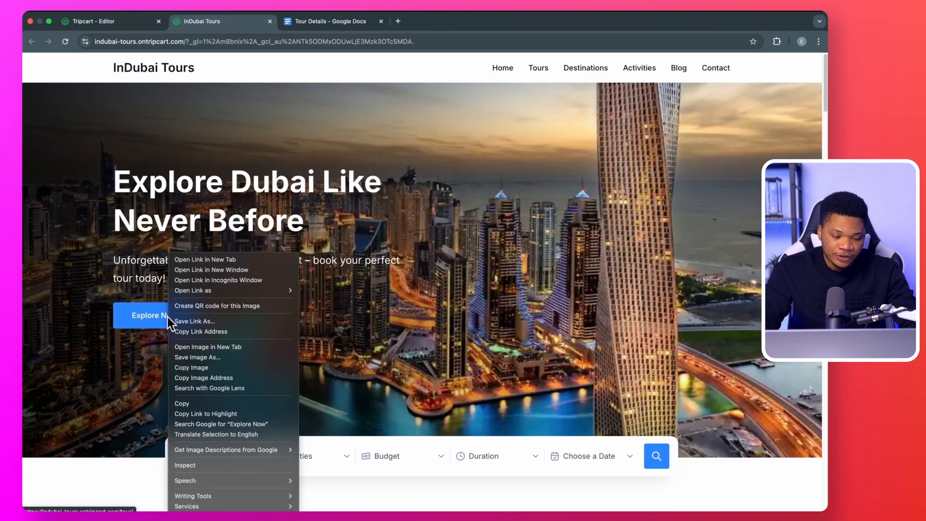
click(213, 259)
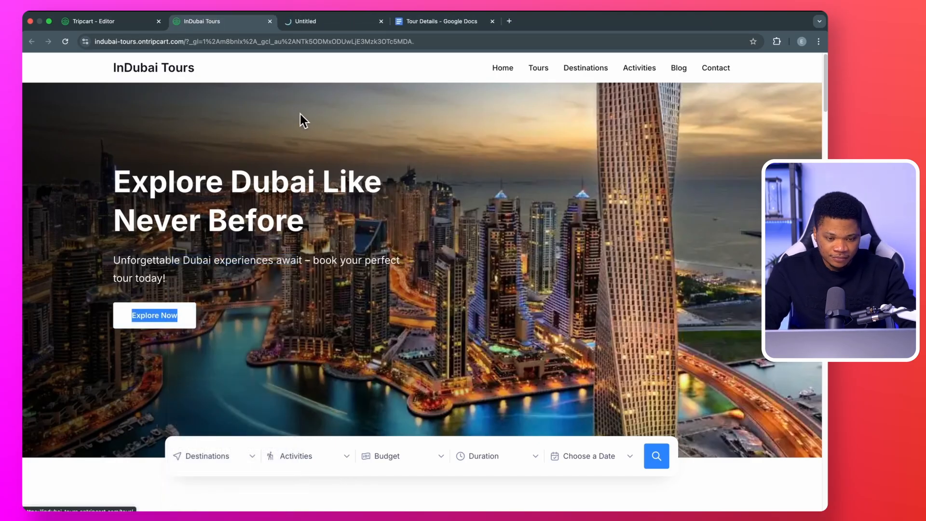
click(316, 25)
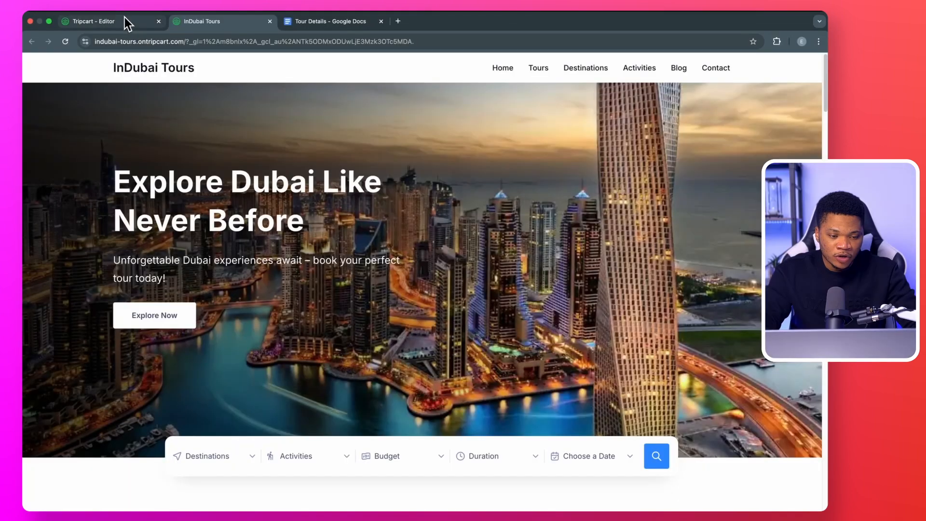
Return to the editor and clear the placeholder description of the "Why Choose Us?" feature section.
click(124, 18)
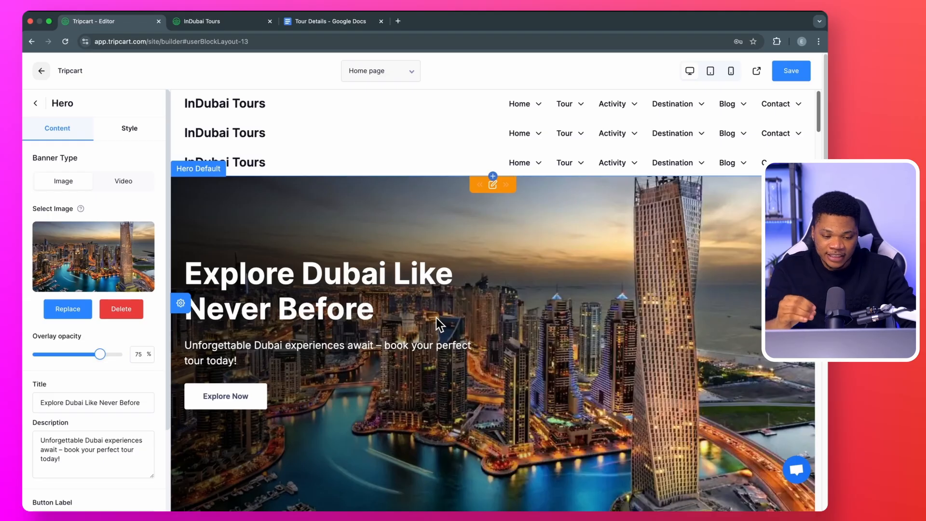
scroll(632, 435, down, 10)
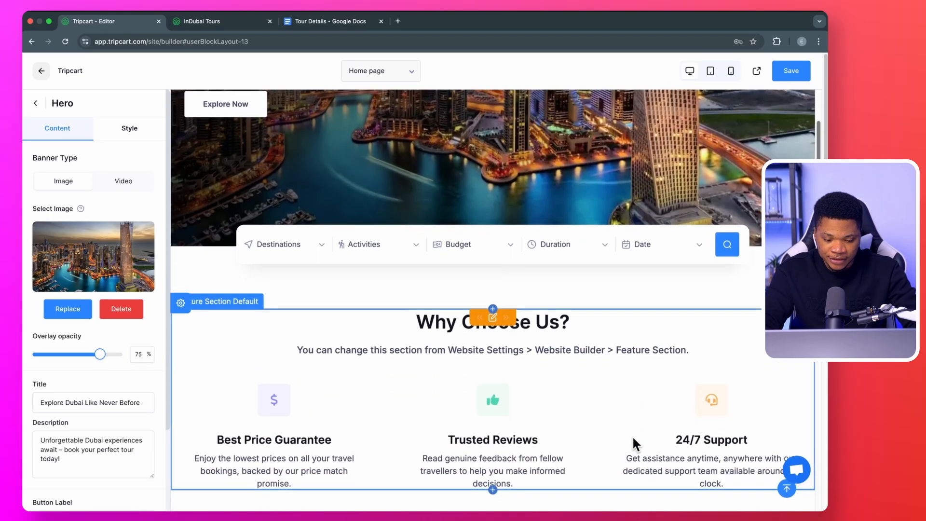
scroll(633, 439, down, 2)
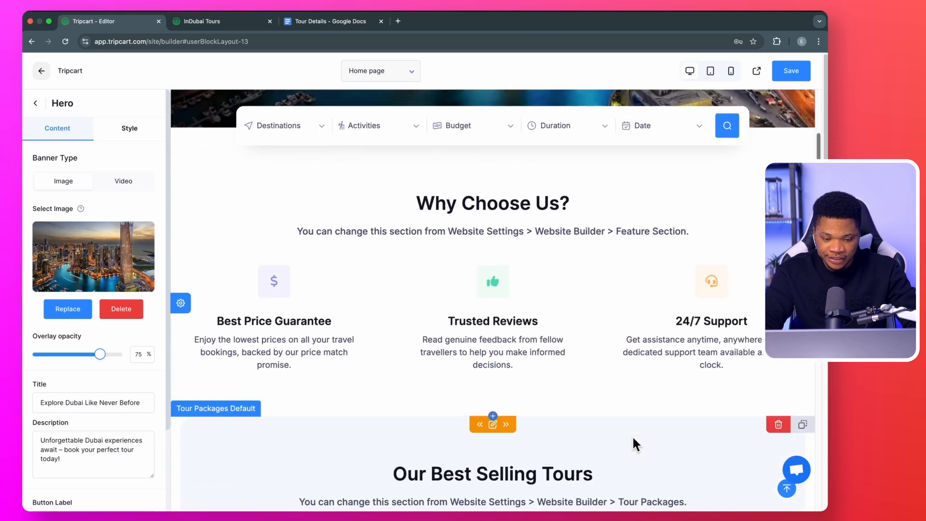
click(481, 227)
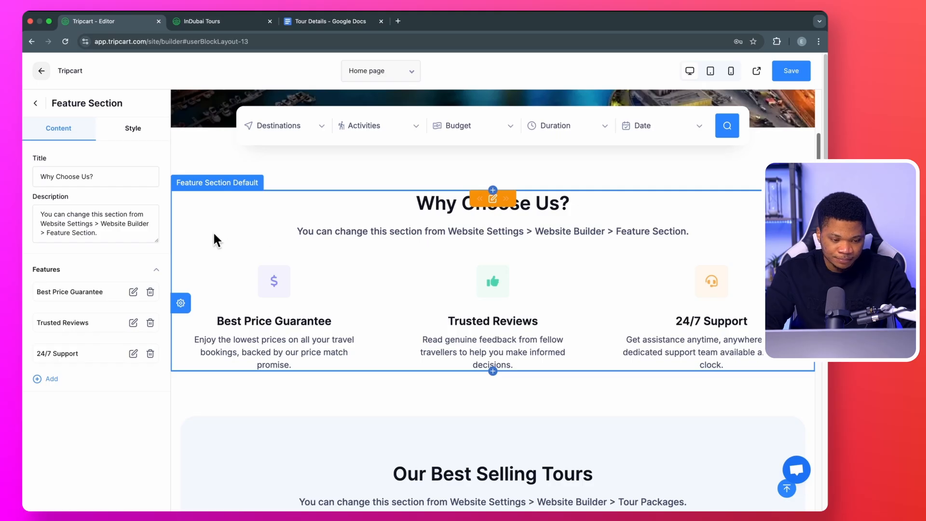
triple_click(97, 216)
key(BackSpace)
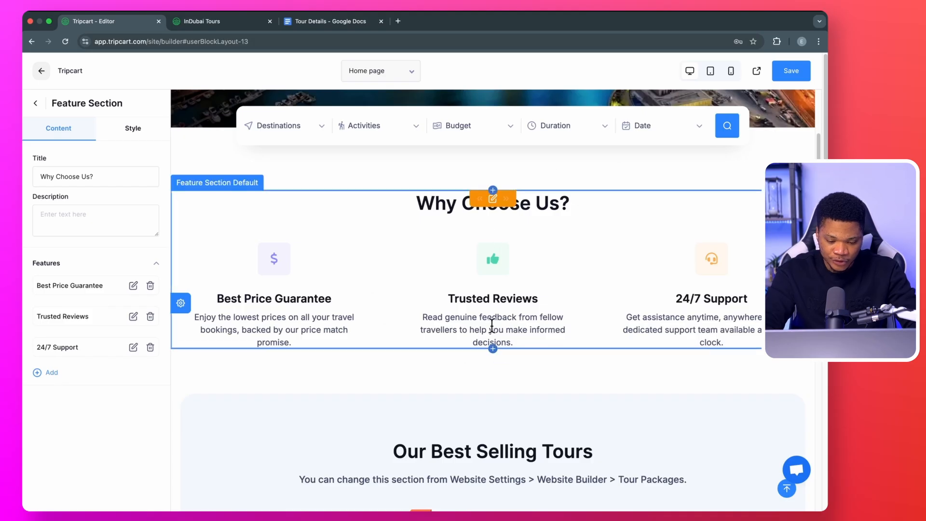
Describe the Best Selling Tours section as "Explore only the best tours, from desert safaris to luxury yacht cruise." and set No of Tours to 9.
scroll(492, 323, down, 5)
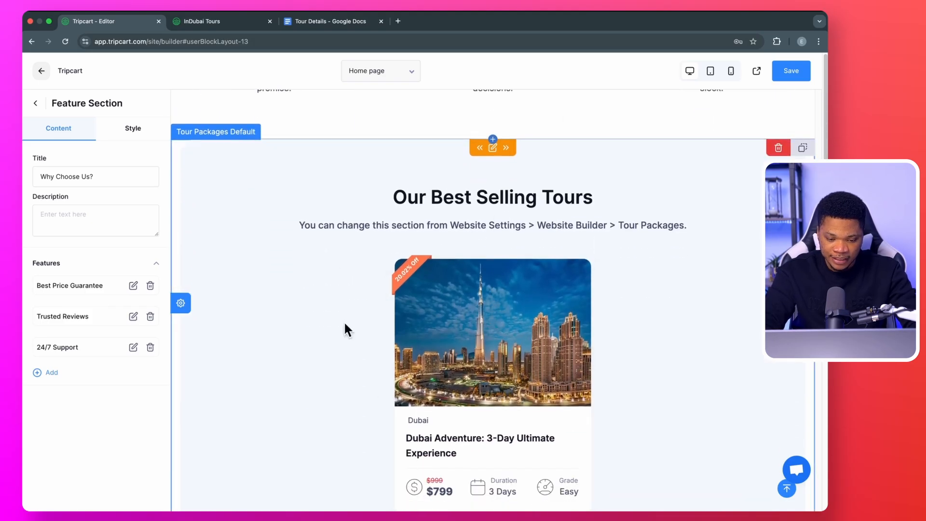
scroll(537, 420, down, 2)
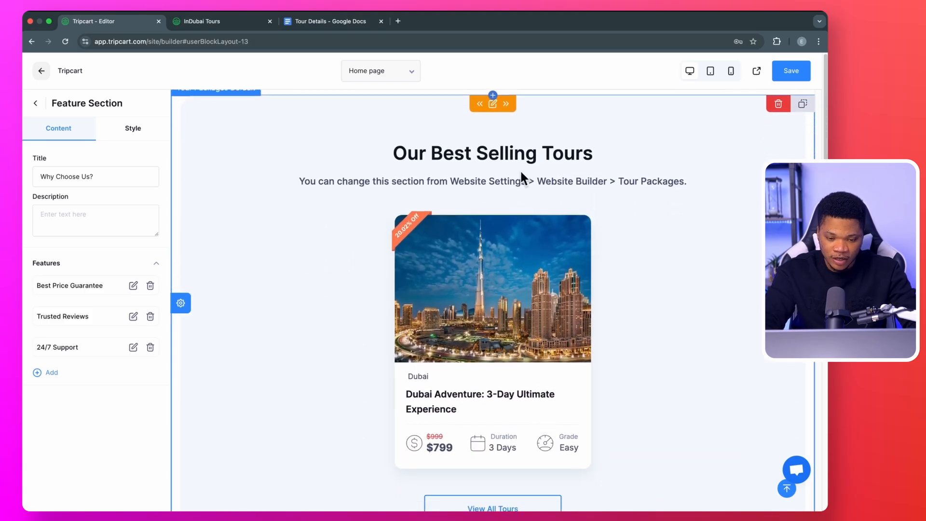
click(500, 283)
click(53, 214)
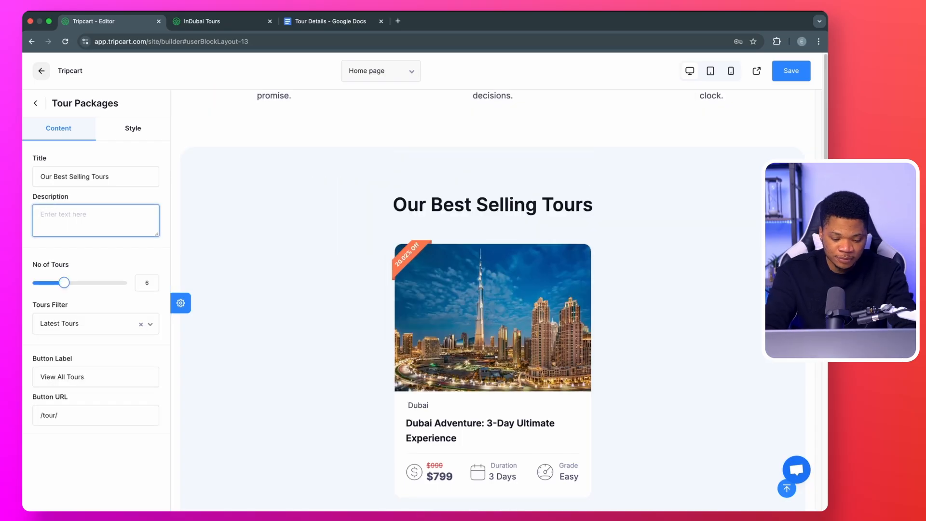
text(Explore only the best tours, from desert safaris to luxury yacht cruises.)
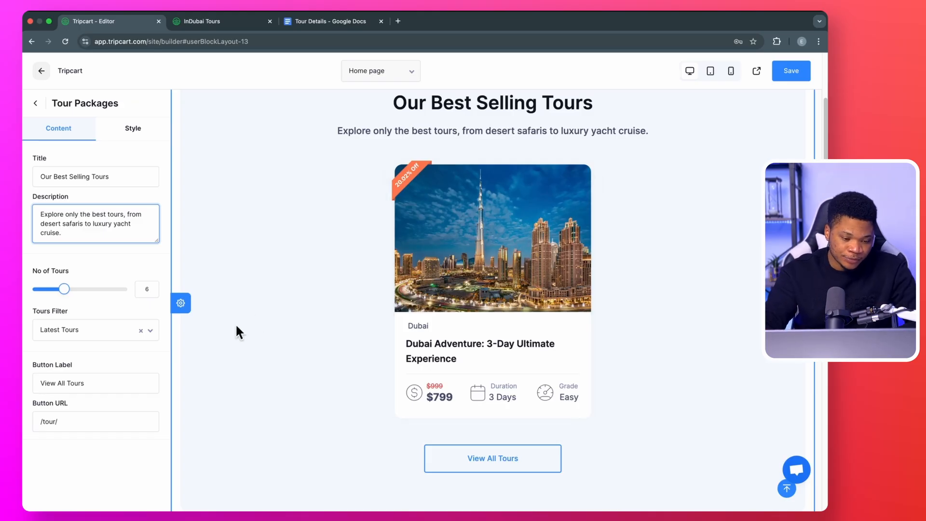
drag(61, 288, 95, 289)
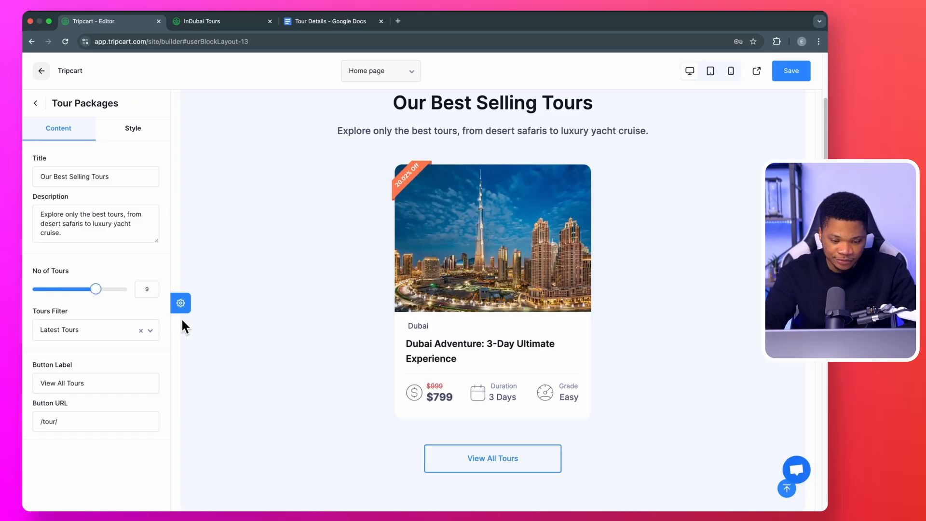
Delete the "Choose Your Destination" section from the home page.
scroll(477, 345, down, 7)
scroll(479, 345, down, 3)
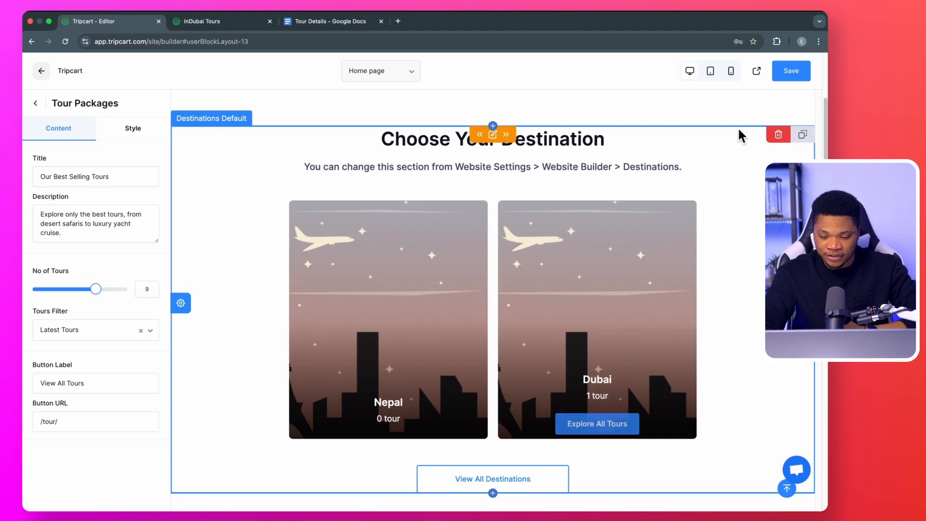
click(779, 136)
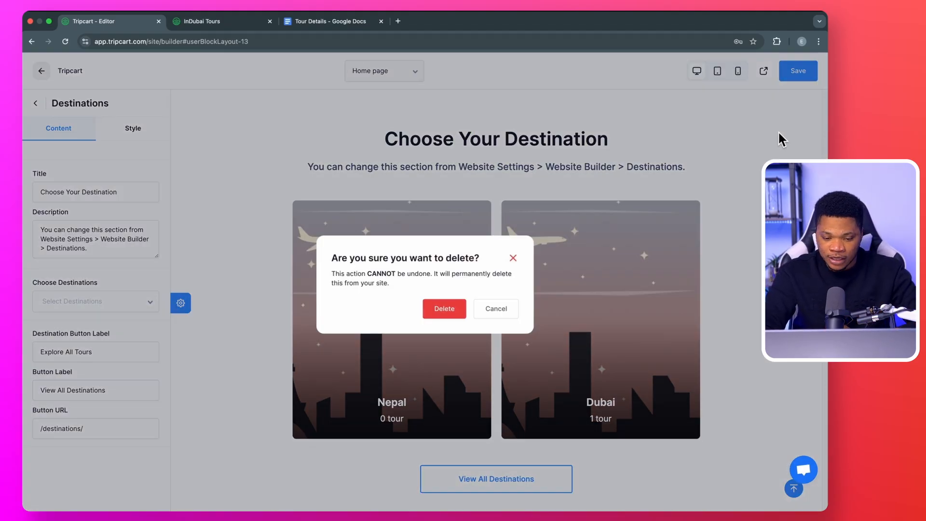
click(443, 311)
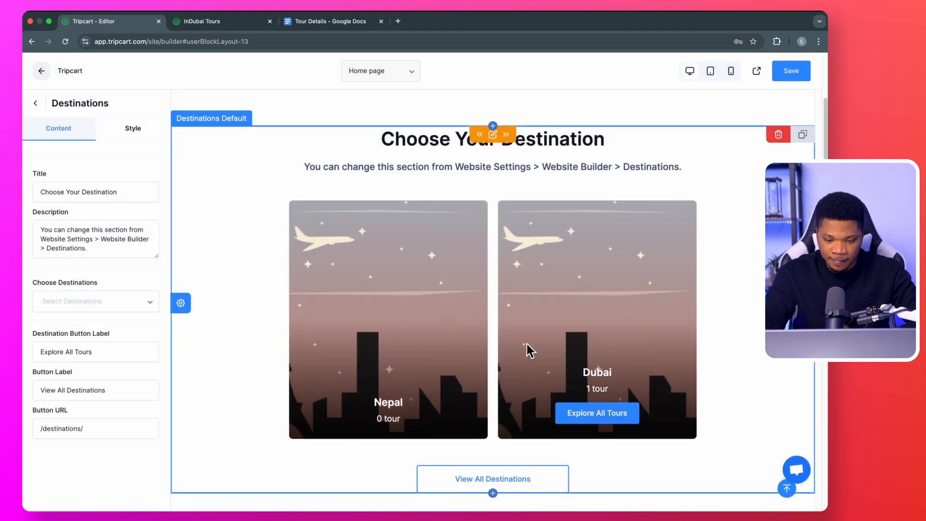
Replace the Most Popular Activities description with "From luxury escapes to thrilling adventures, discover the best of Dubai with ease.".
scroll(639, 431, down, 3)
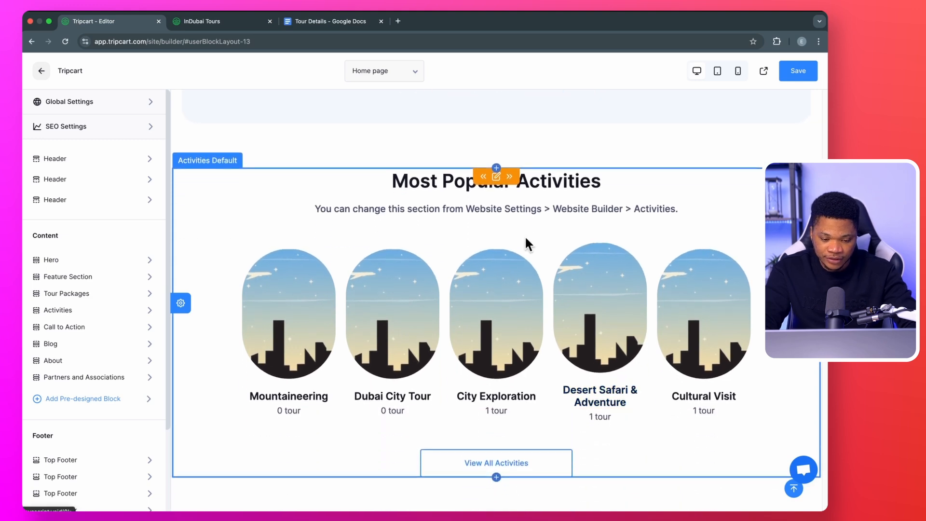
click(423, 226)
triple_click(65, 237)
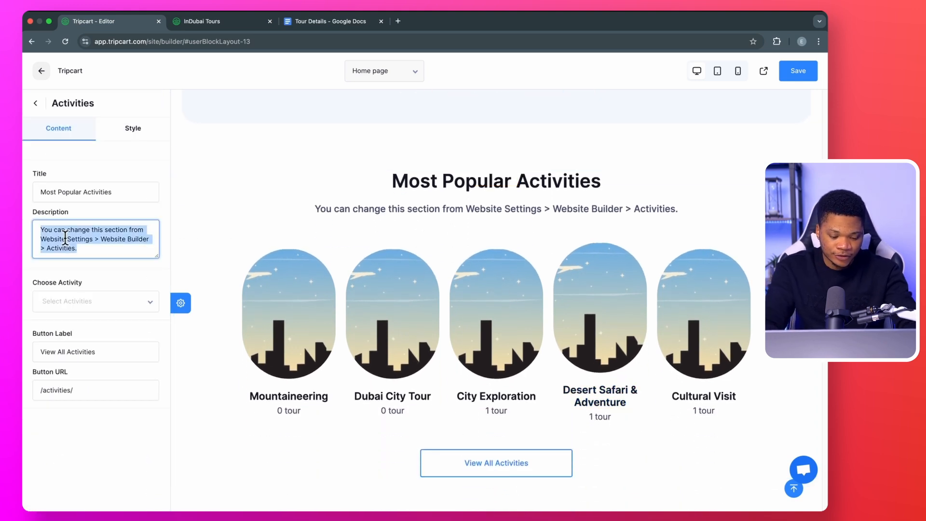
key(BackSpace)
text(From luxury escapes to thrilling adventures, discover the best of Dubai with ease.)
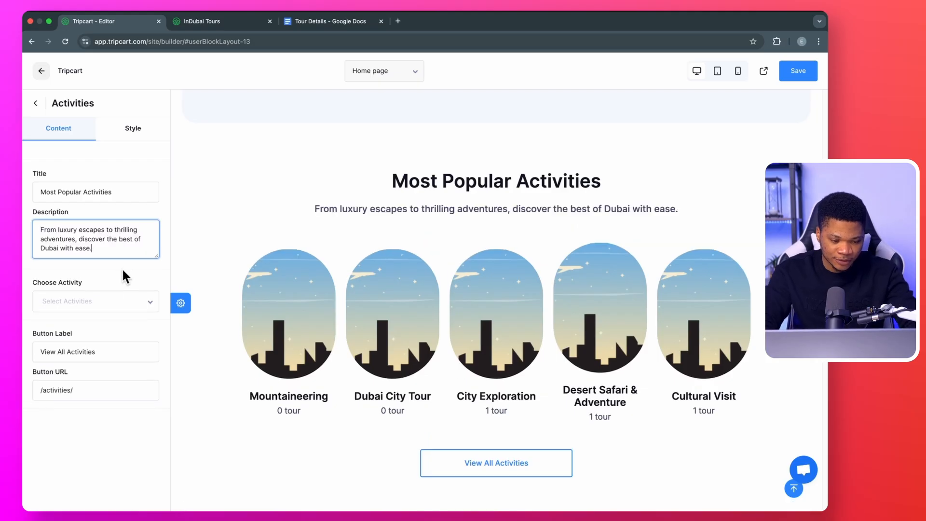
Choose Cultural Visit, Desert Safari & Adventure, City Exploration and Dubai City Tour for the Activities section and save the page.
click(132, 299)
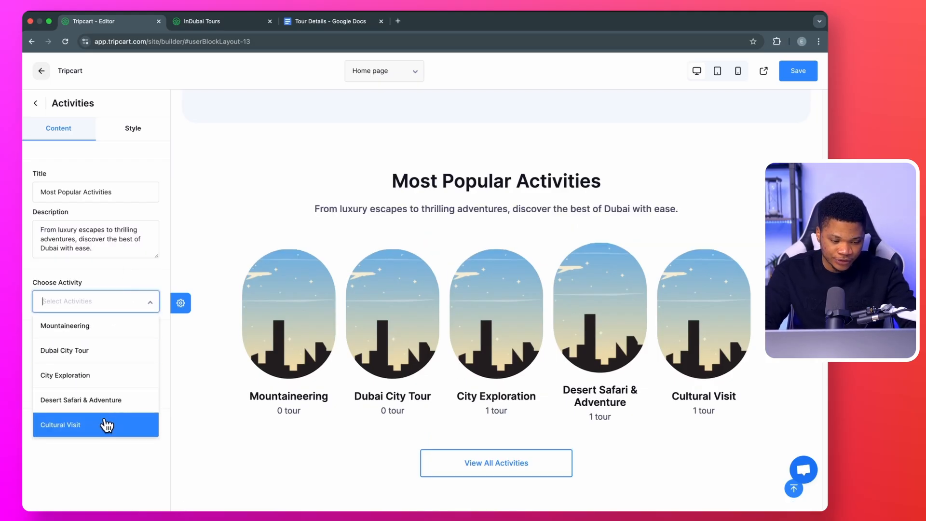
click(103, 424)
click(110, 304)
click(114, 399)
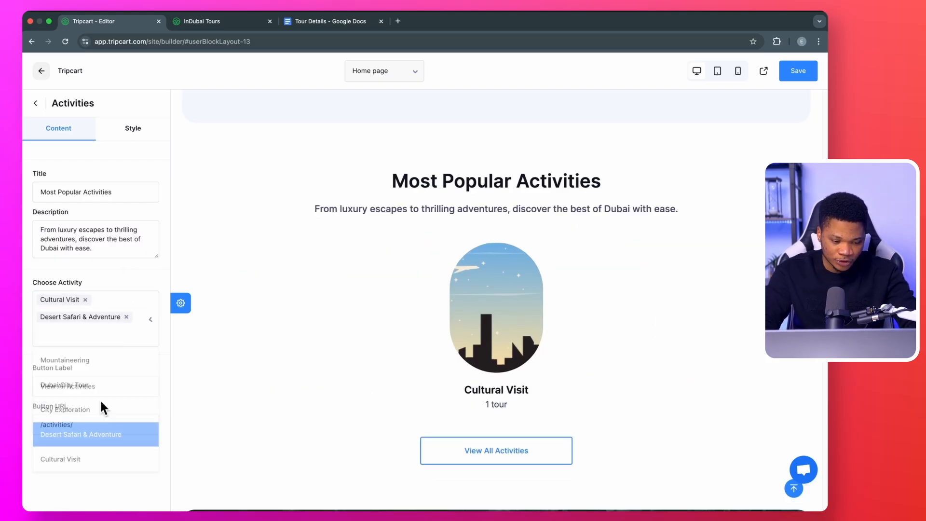
click(139, 341)
click(117, 409)
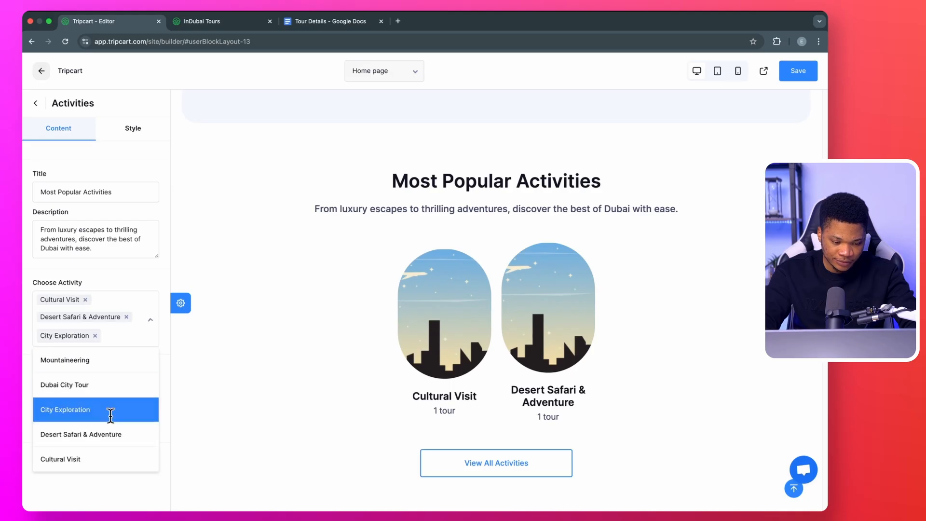
click(145, 316)
click(131, 386)
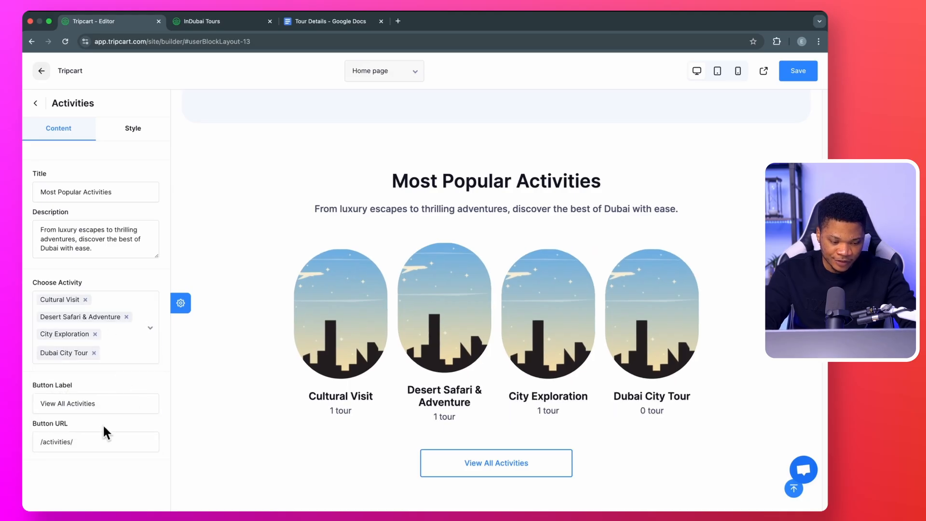
scroll(450, 433, down, 2)
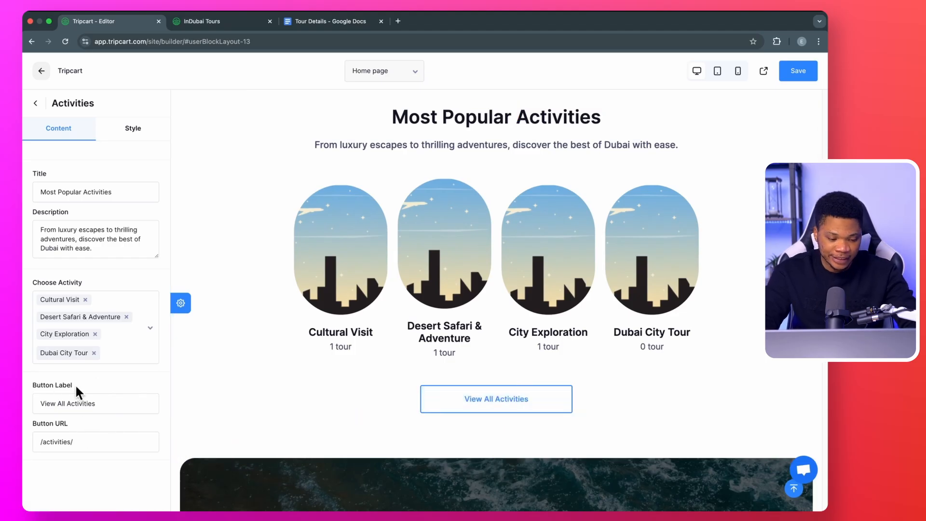
scroll(203, 426, down, 1)
click(794, 69)
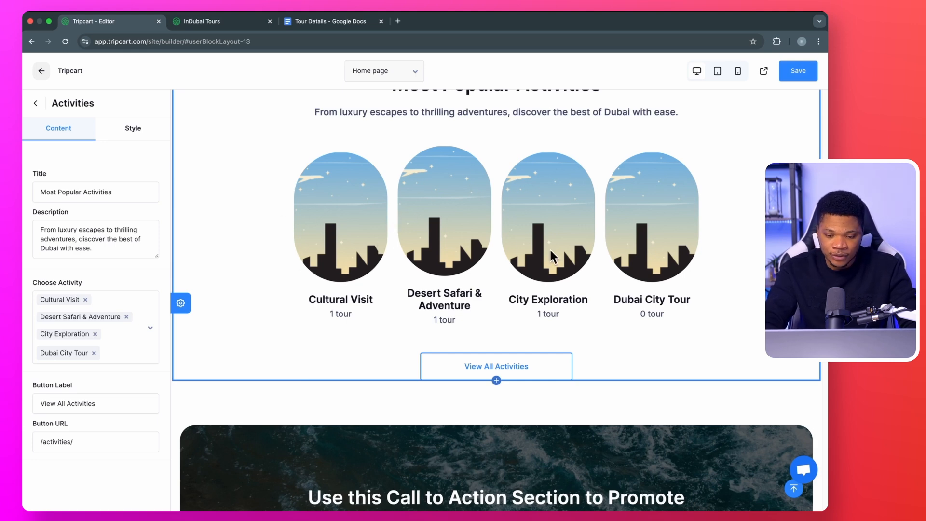
Set the Call to Action section's banner image to the Dubai desert photo with camels from the media library.
scroll(524, 323, down, 6)
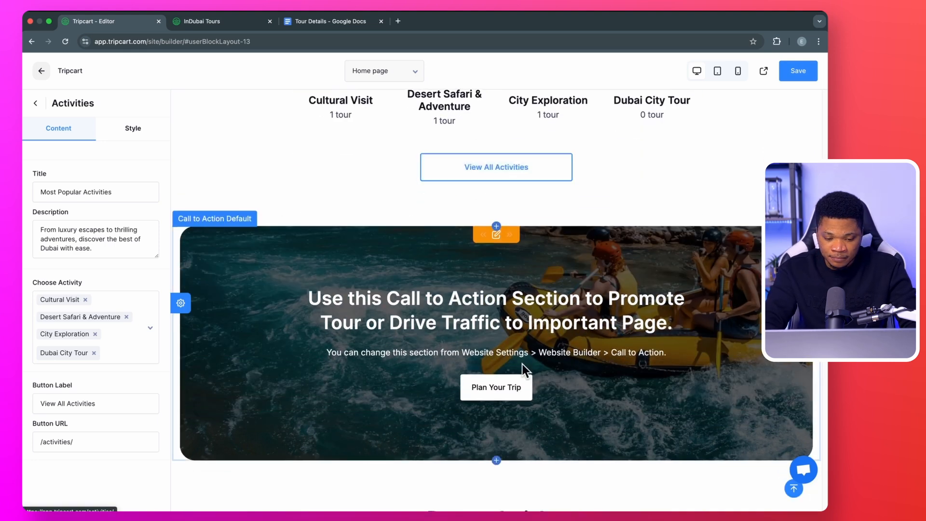
scroll(522, 362, down, 1)
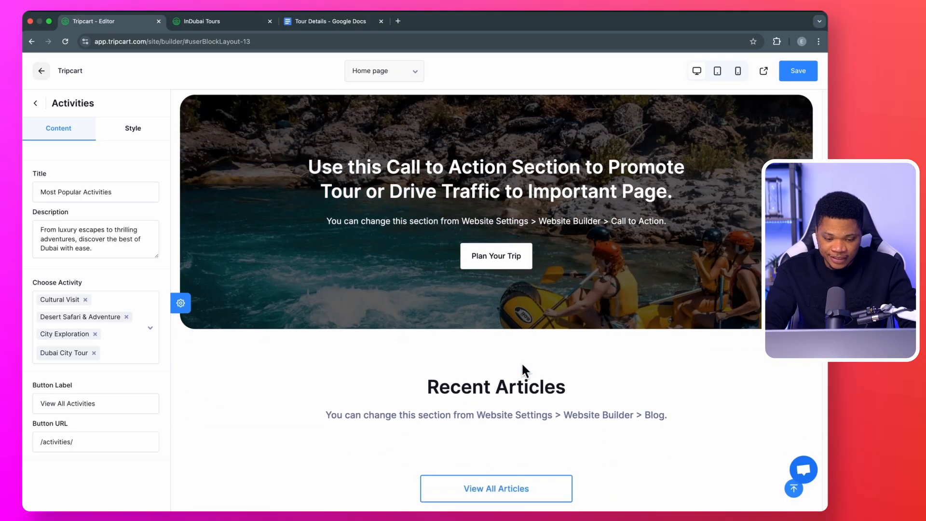
click(331, 122)
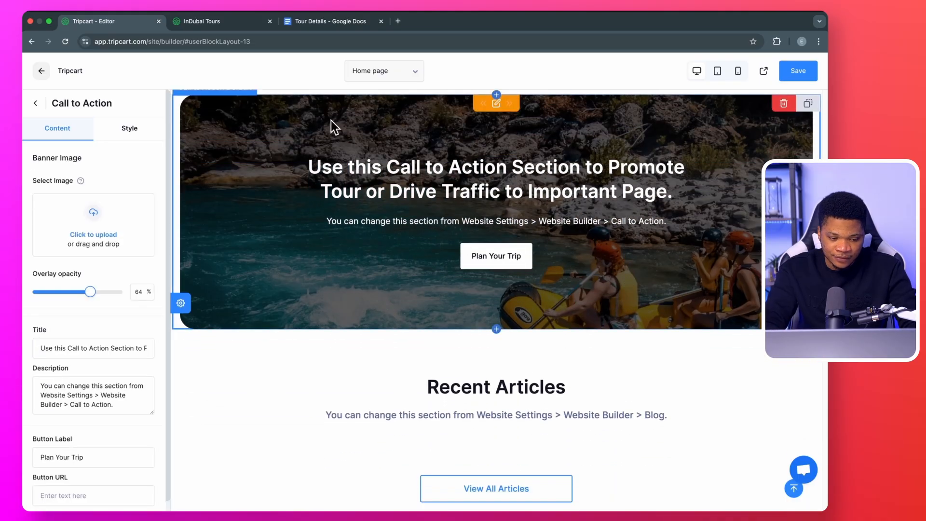
click(97, 233)
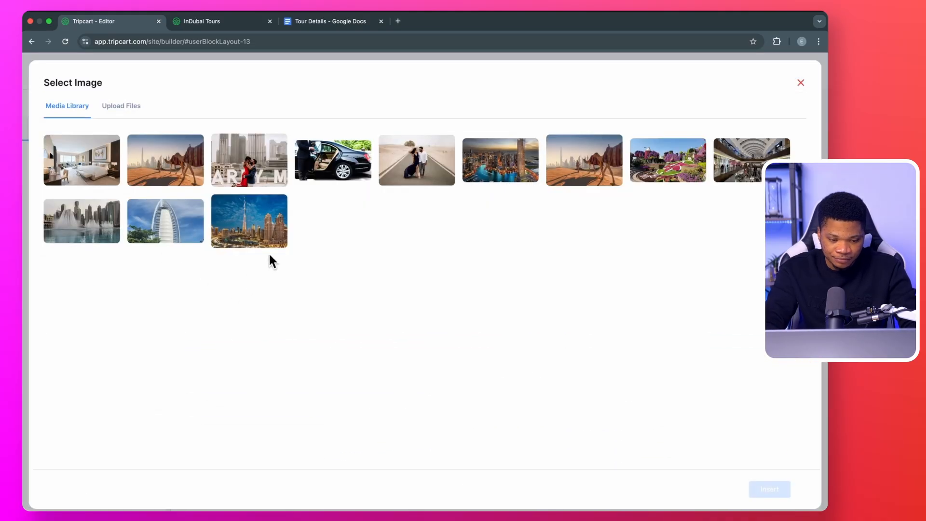
click(555, 169)
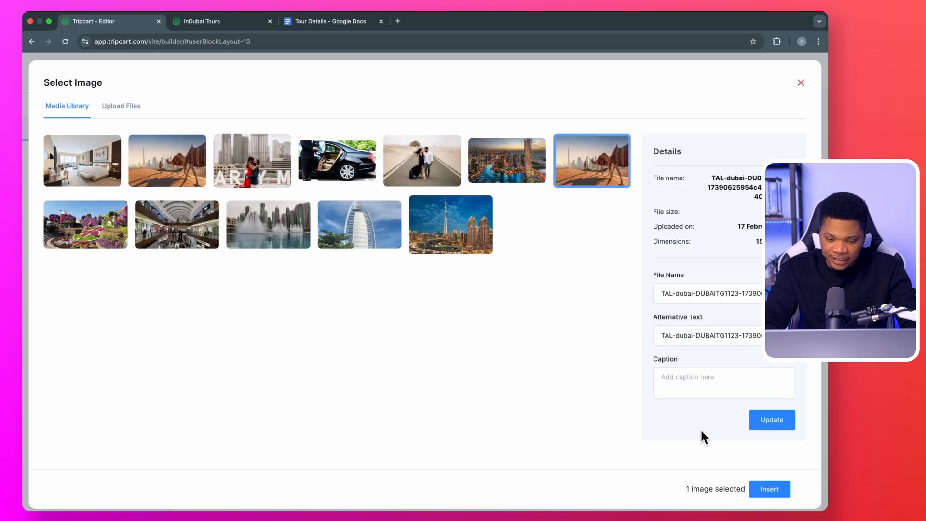
click(771, 489)
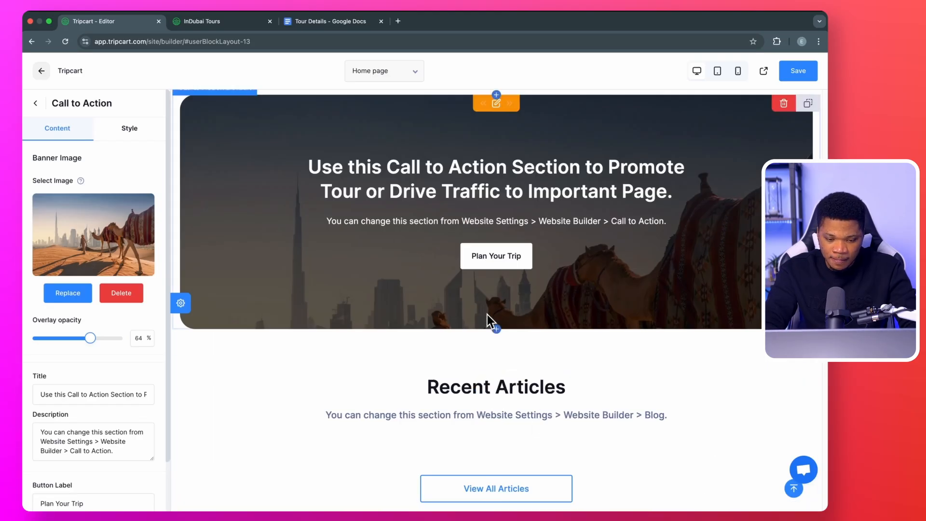
Change the Call to Action title to "Ready to Explore Dubai? Let's Make It Happen!".
click(106, 329)
key(ctrl+a)
text(Ready to Explore Dubai? Let’s Make It Happen!)
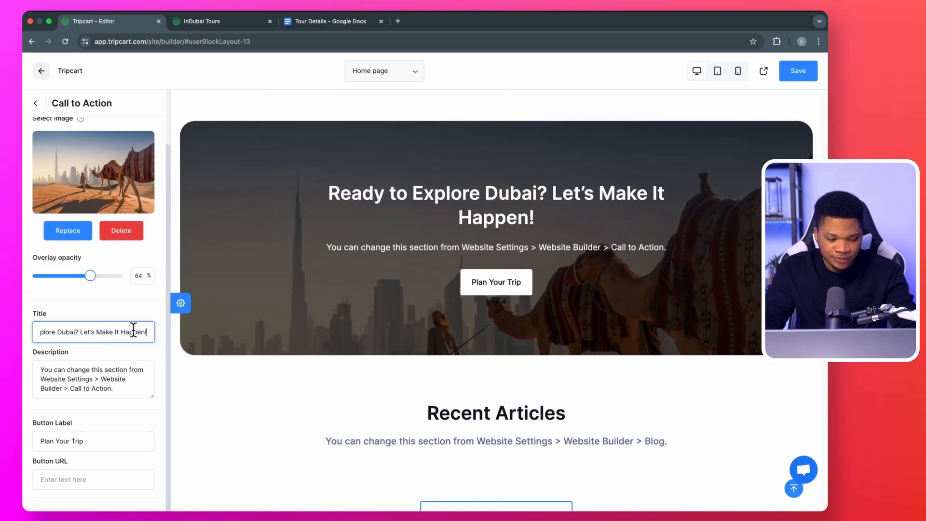
Copy the "Your dream Dubai tour is just a few clicks away!" paragraph from the Google Doc into the Call to Action description.
click(318, 21)
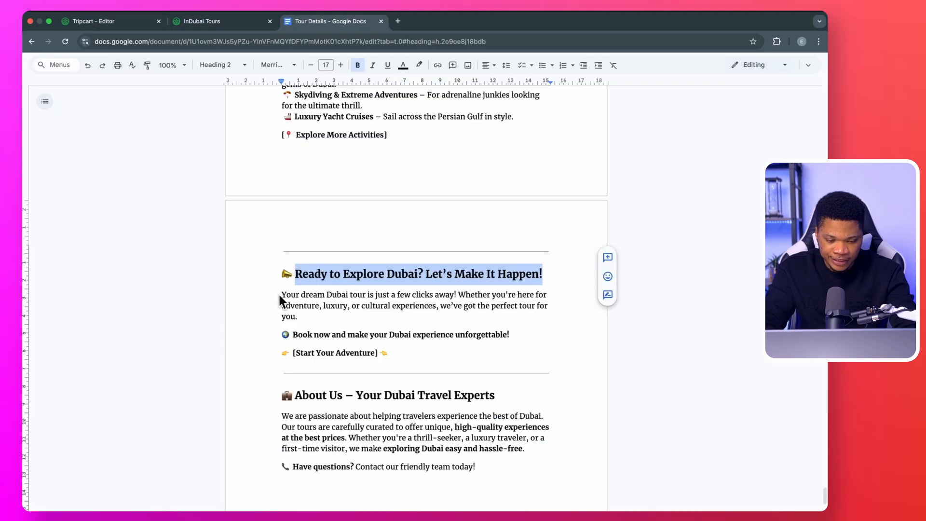
drag(280, 295, 301, 319)
key(ctrl+c)
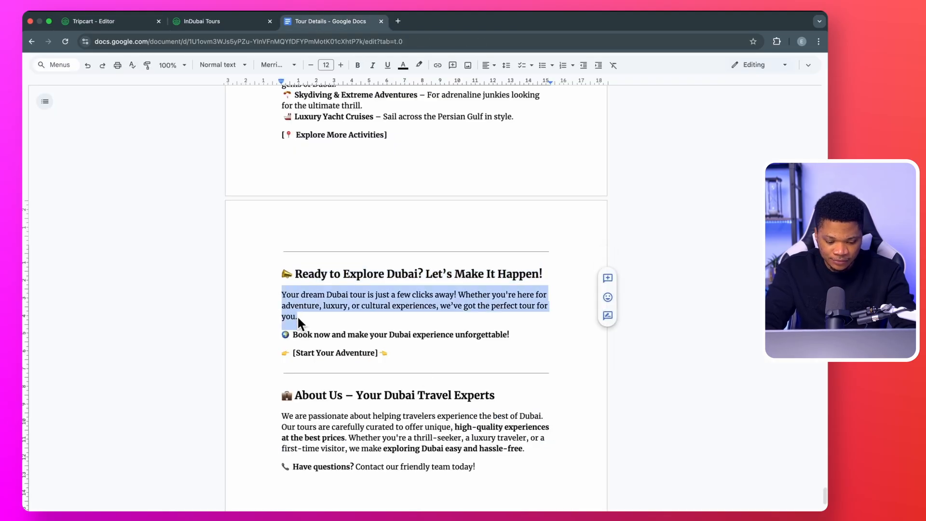
click(115, 24)
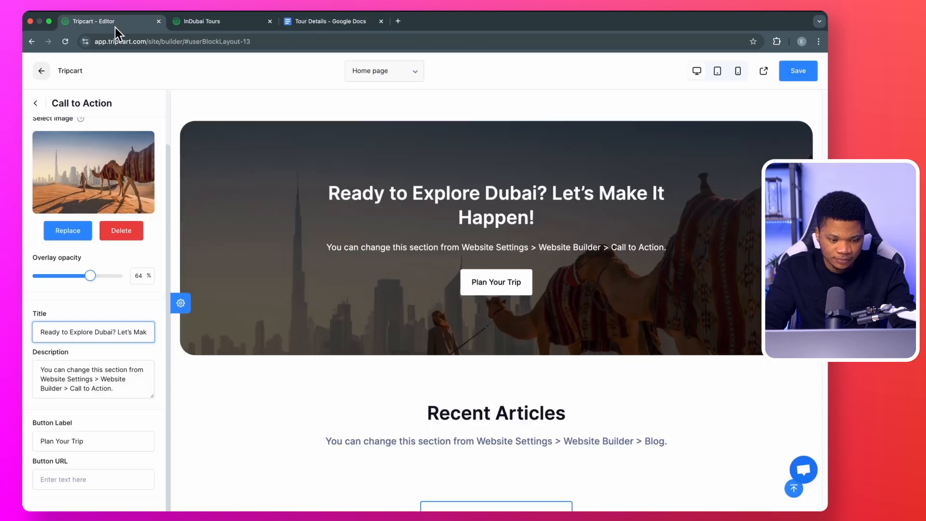
triple_click(99, 369)
key(ctrl+v)
Set the Call to Action's button URL to /tour/ and save the page.
scroll(127, 456, down, 1)
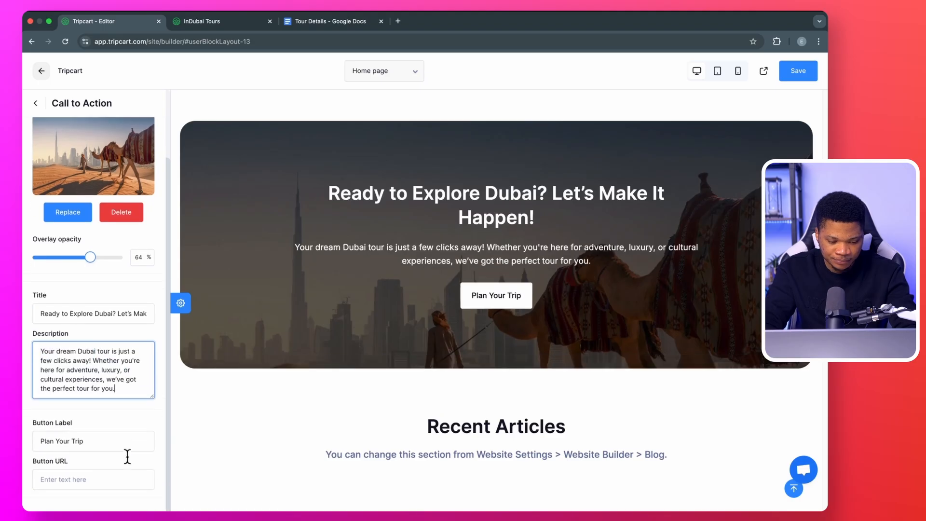
click(109, 478)
click(110, 505)
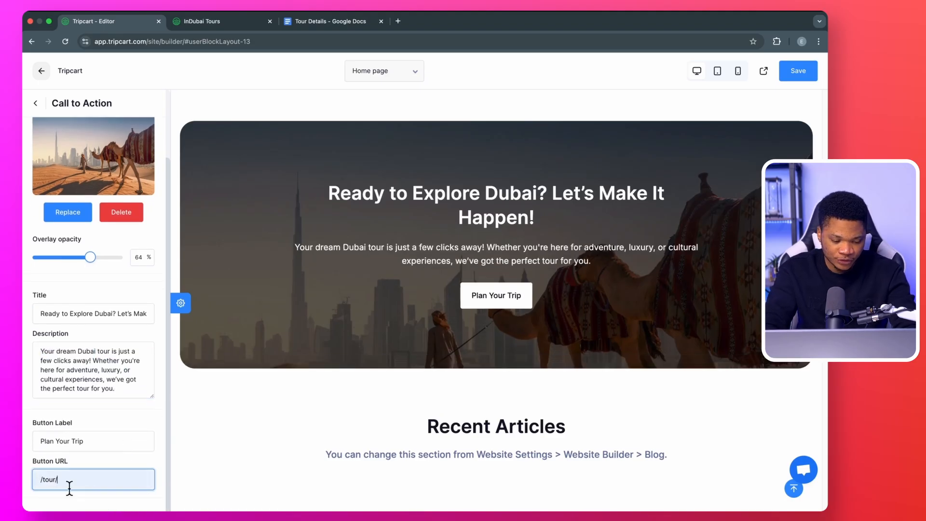
click(807, 83)
Delete the Recent Articles blog section from the home page.
scroll(596, 307, down, 4)
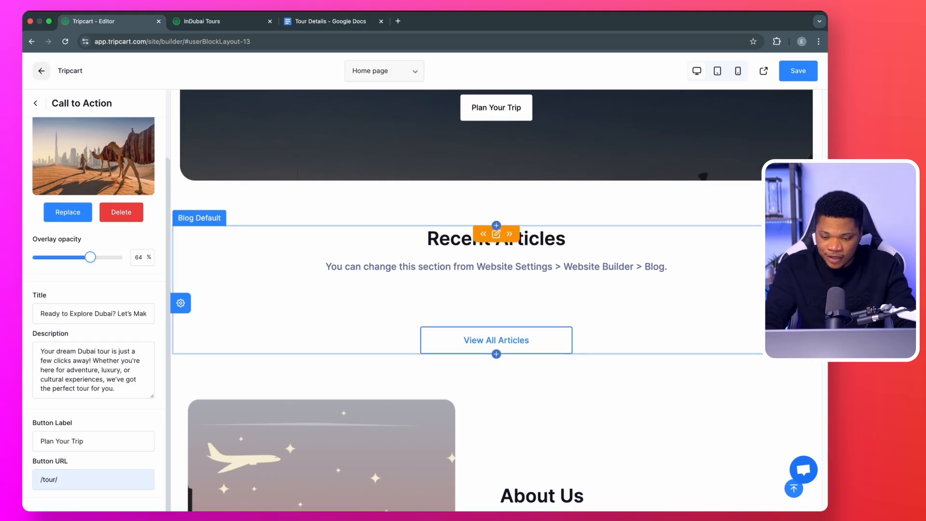
key(Delete)
click(451, 311)
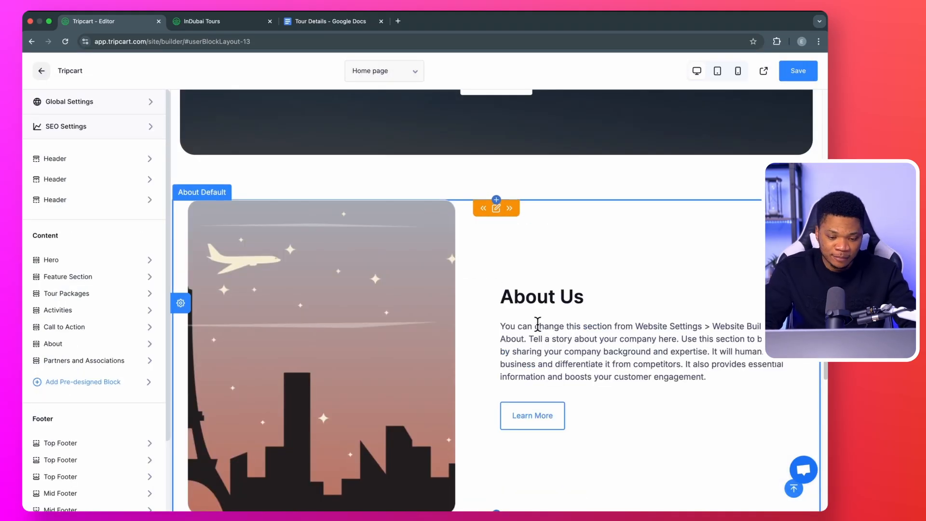
Replace the About Us placeholder description with the company paragraph beginning "We are passionate about helping travelers experience the best of Dubai.".
click(538, 324)
scroll(122, 421, down, 2)
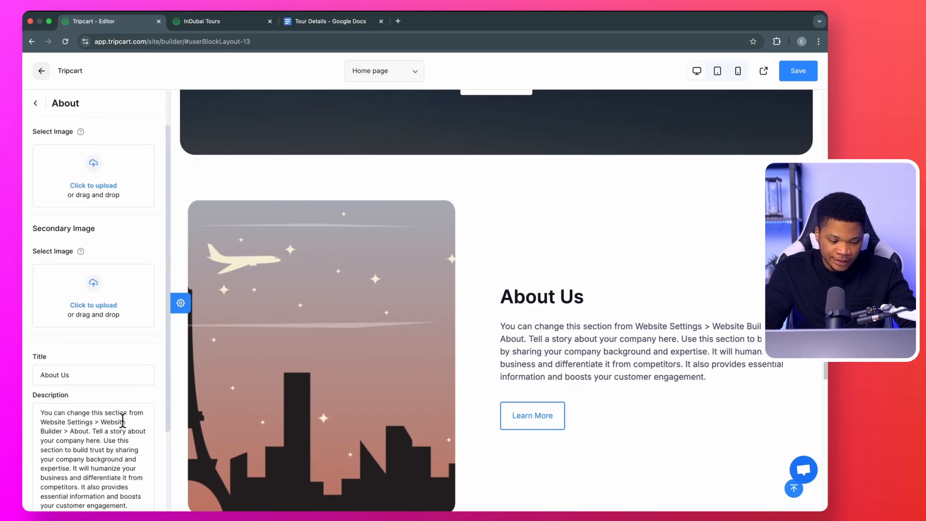
scroll(122, 421, down, 2)
double_click(113, 414)
key(ctrl+a)
key(BackSpace)
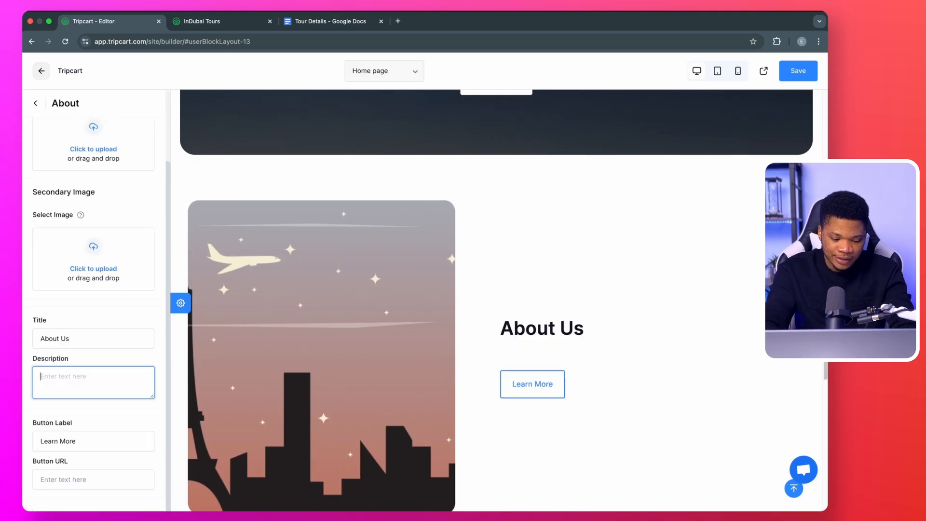
text(We are passionate about helping travelers experience the best of Dubai. Our tours are carefully curated to offer unique, high-quality experiences at the best prices. Whether you're a thrill-seeker, a luxury traveler, or a first-time visitor, we make exploring Dubai easy and hassle-free.)
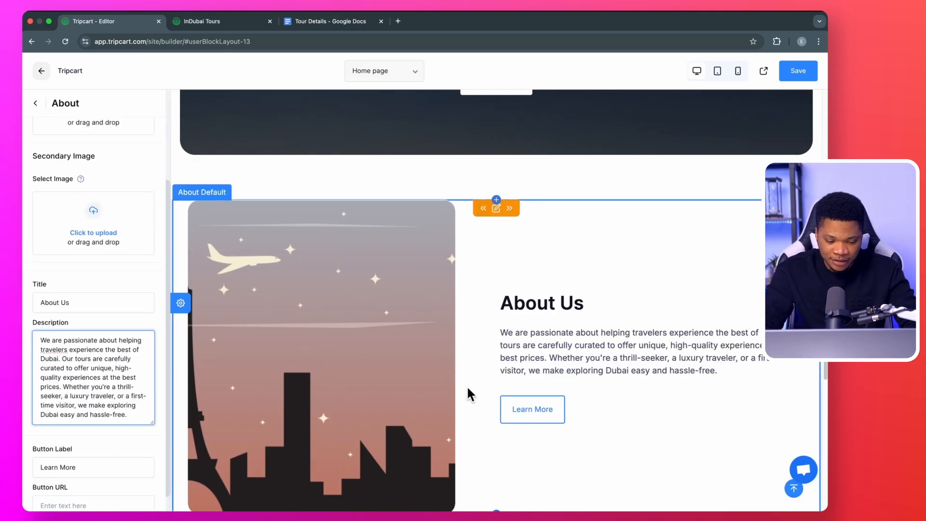
scroll(108, 459, down, 1)
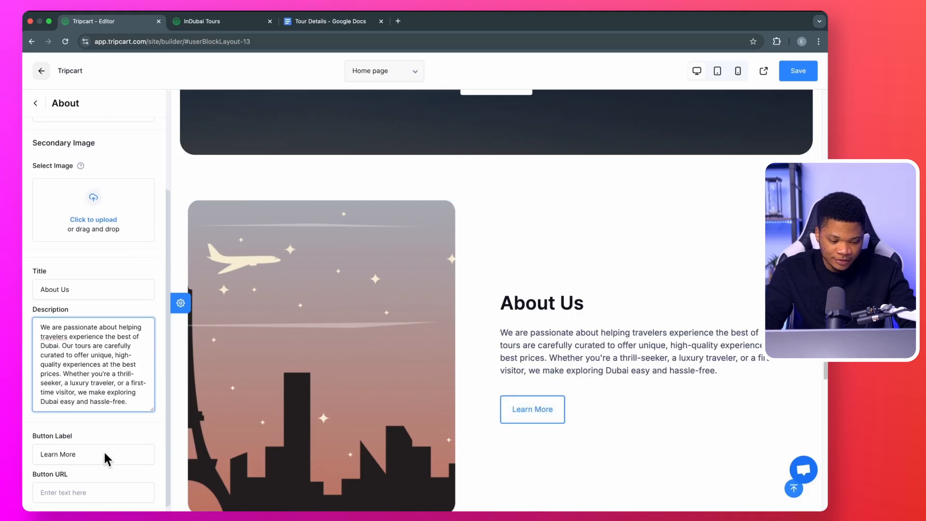
Set the About section's button URL to /about/ and insert the white sail-shaped tower photo from the media library as its primary image.
click(80, 475)
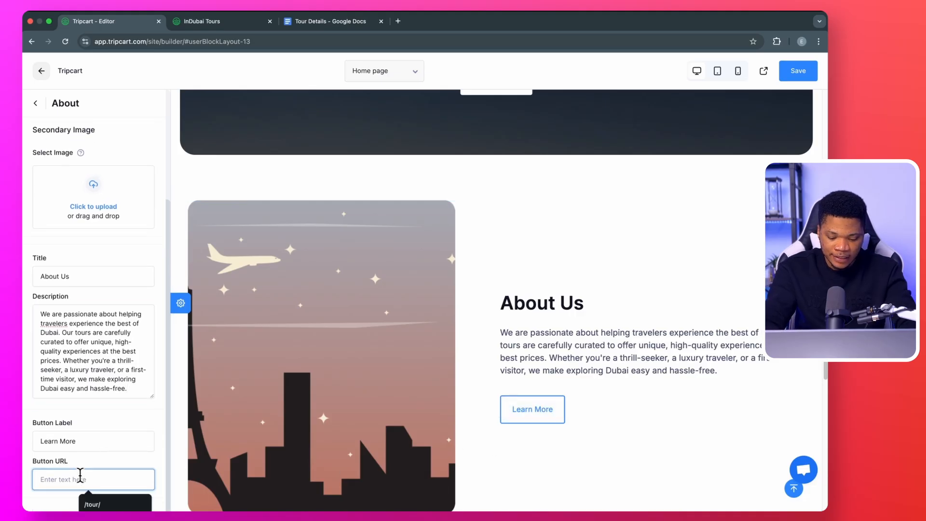
text(/about/)
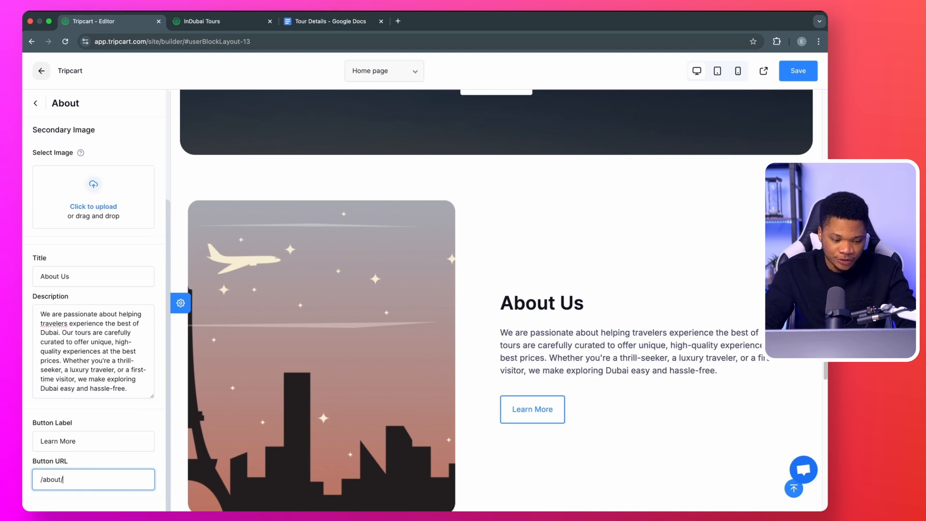
scroll(92, 355, up, 5)
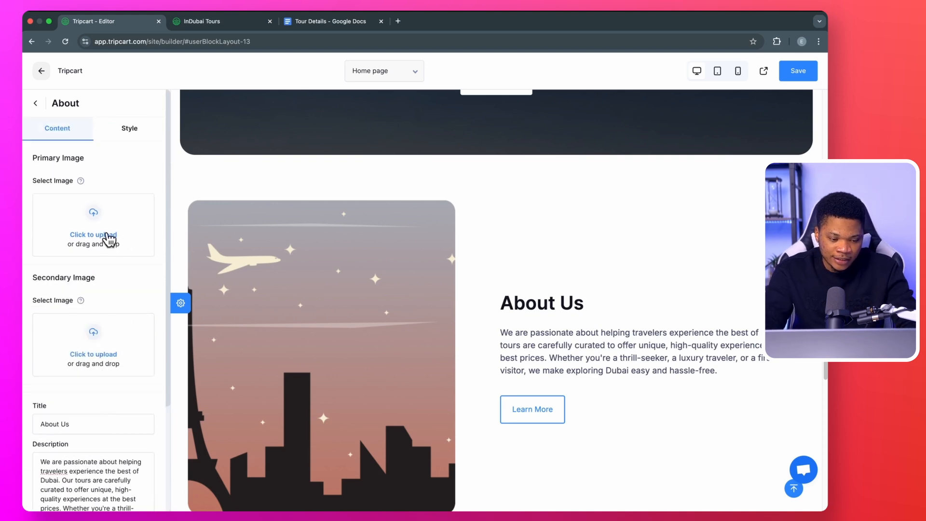
click(111, 240)
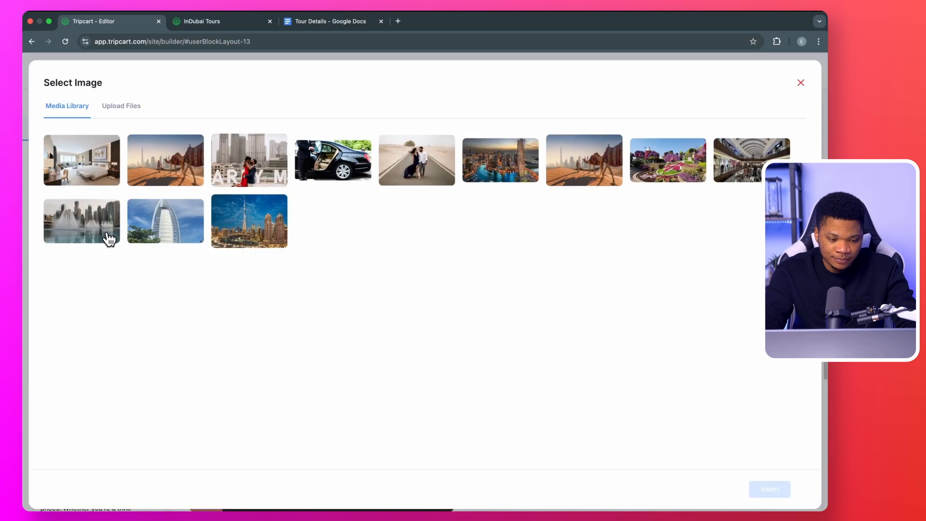
click(159, 221)
click(771, 486)
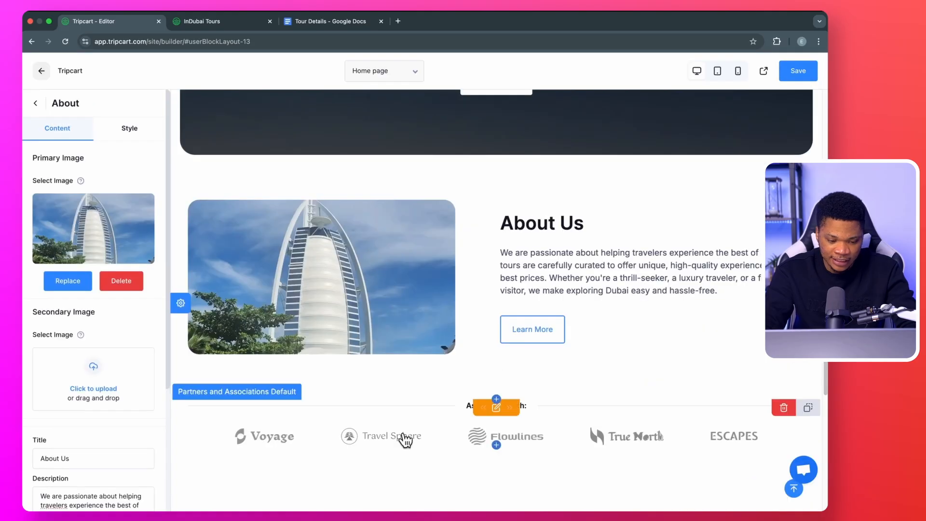
Review the rest of the home page down to the footer and examine the header block's content settings.
scroll(483, 395, down, 5)
scroll(507, 389, down, 10)
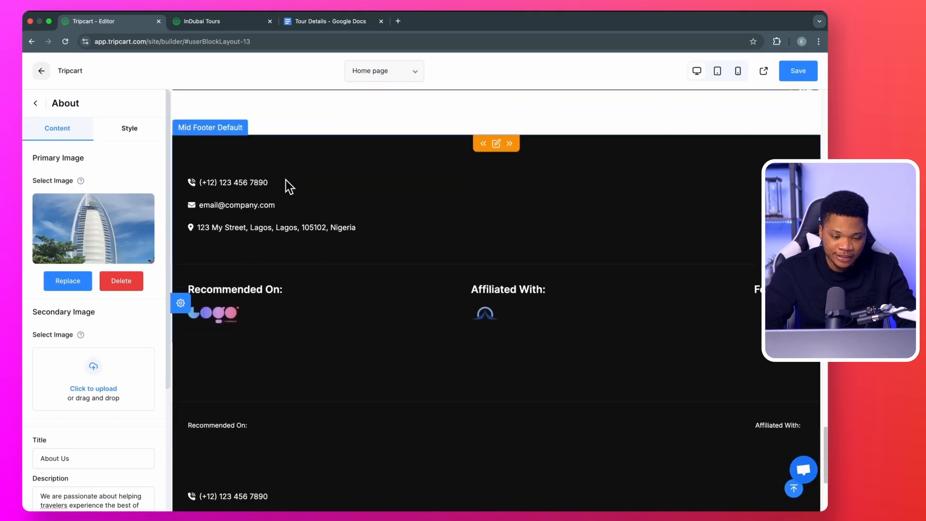
scroll(289, 179, up, 20)
scroll(289, 175, up, 5)
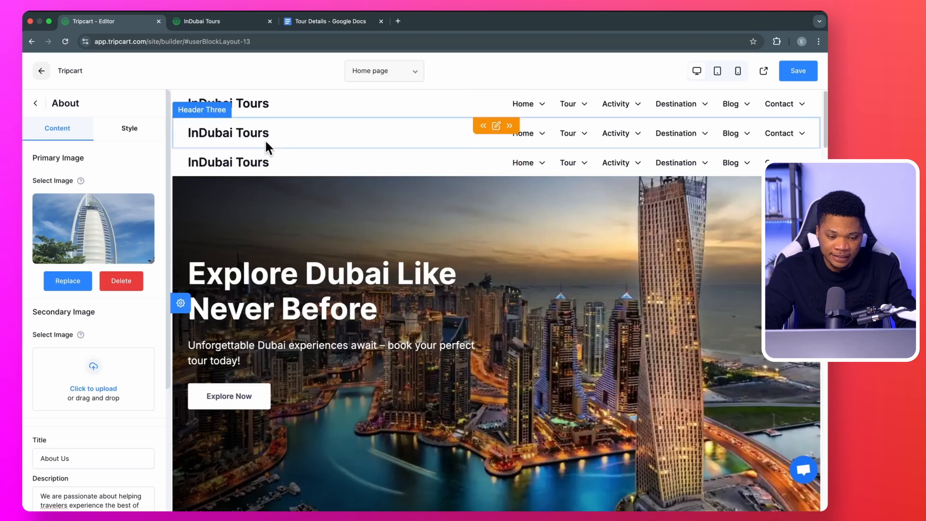
click(256, 164)
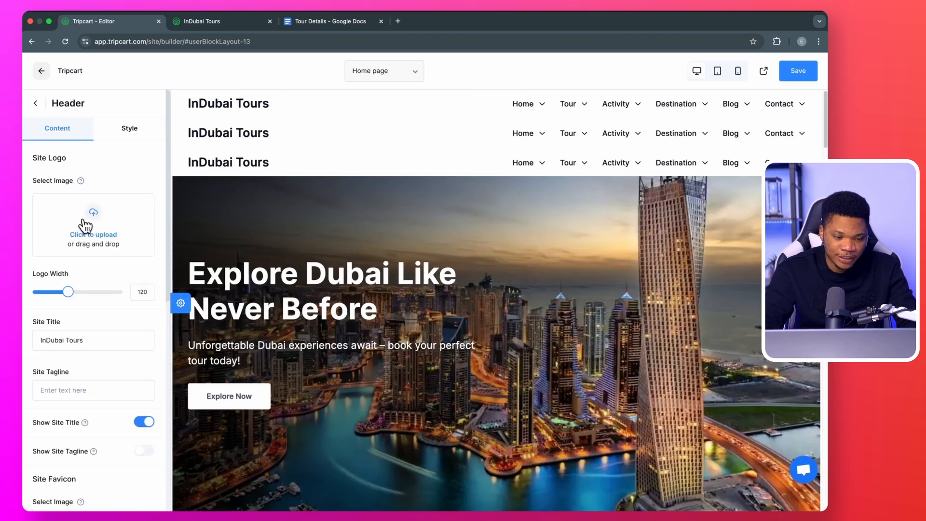
scroll(107, 334, down, 3)
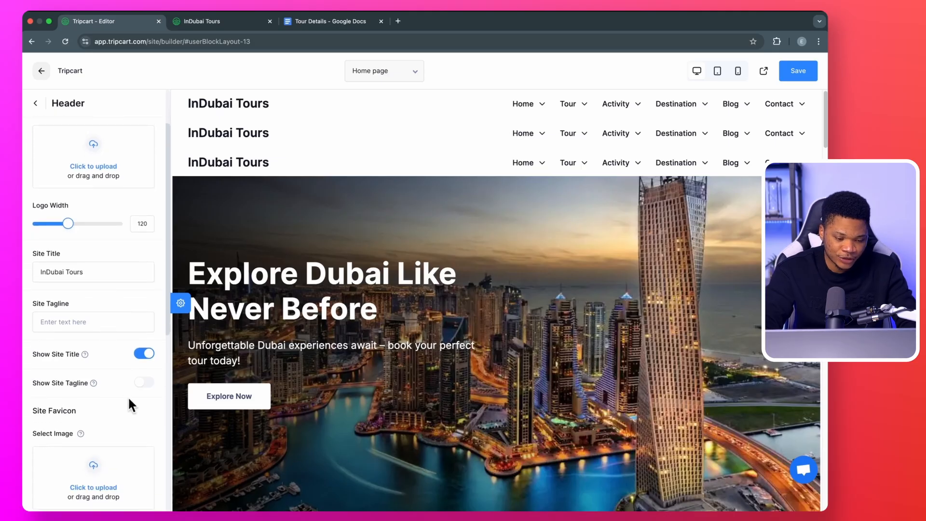
scroll(129, 398, down, 5)
scroll(424, 404, down, 2)
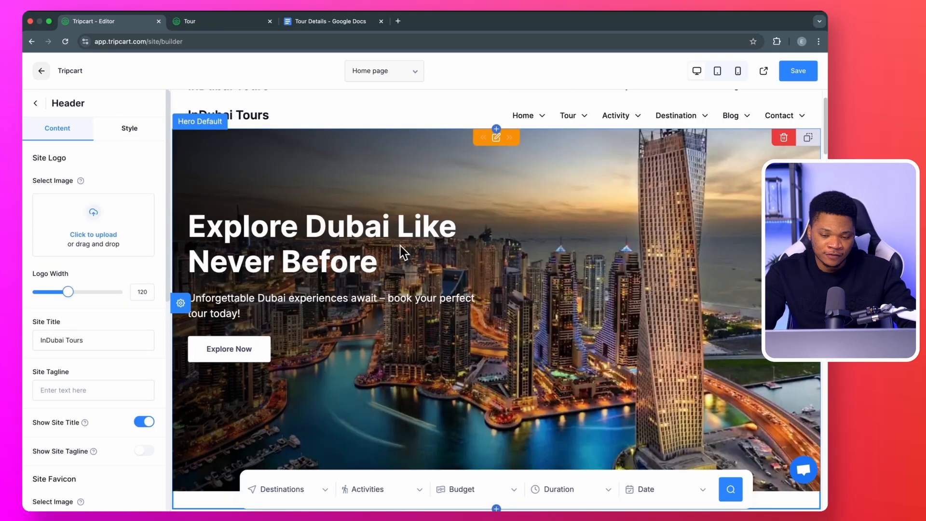
Compare the home page's tablet, mobile and desktop previews.
click(718, 71)
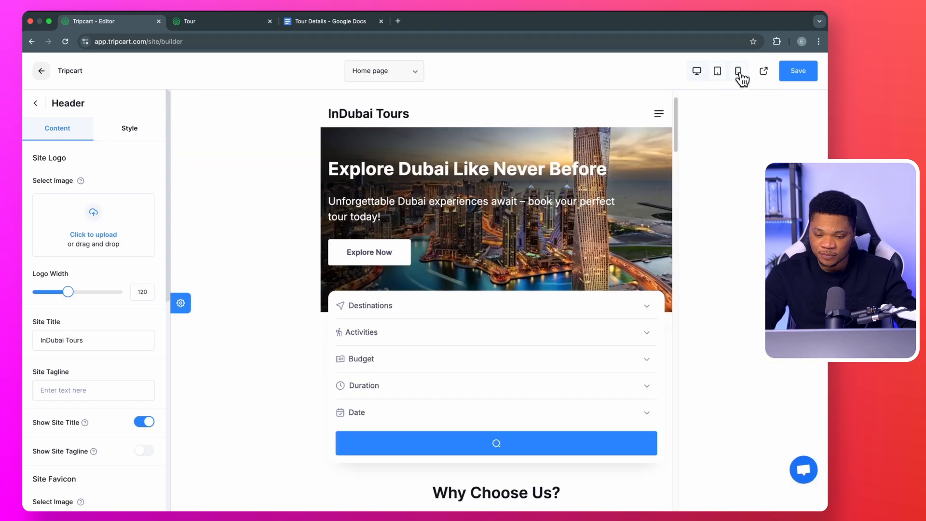
click(716, 73)
click(696, 72)
click(719, 72)
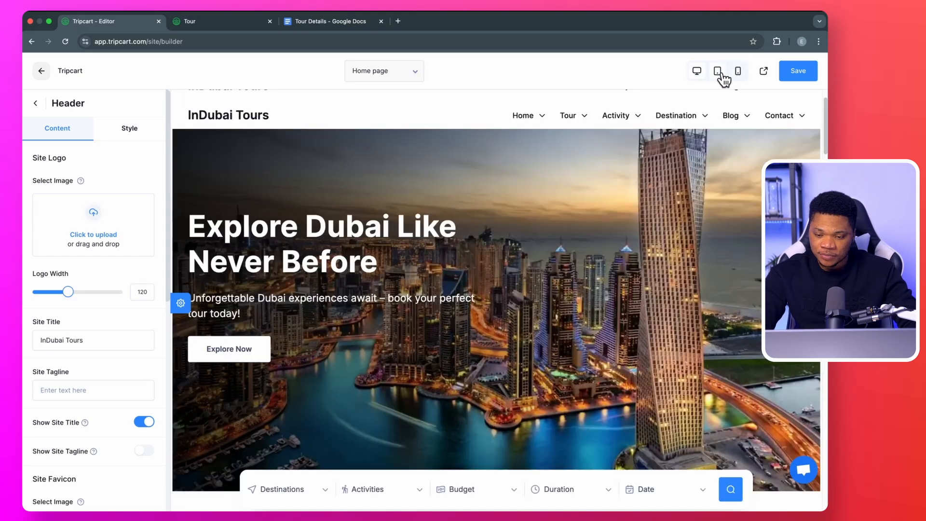
click(738, 73)
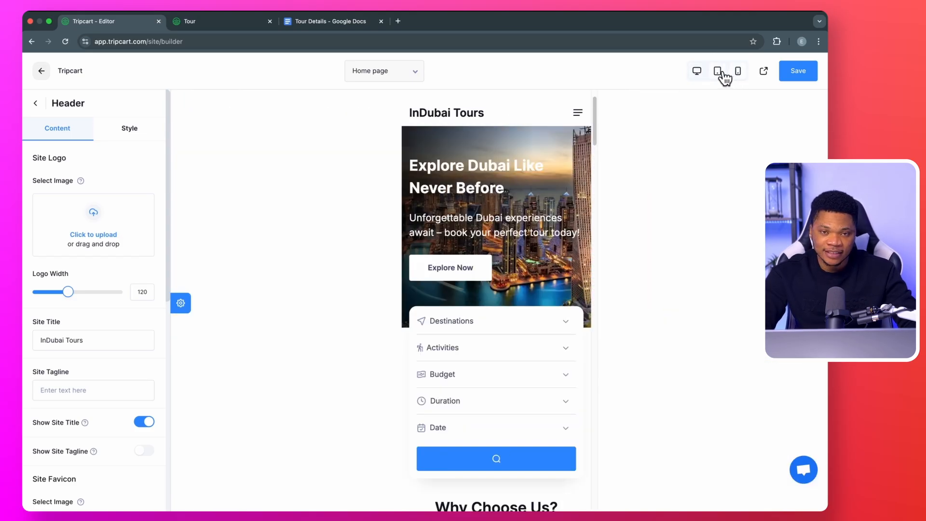
click(718, 72)
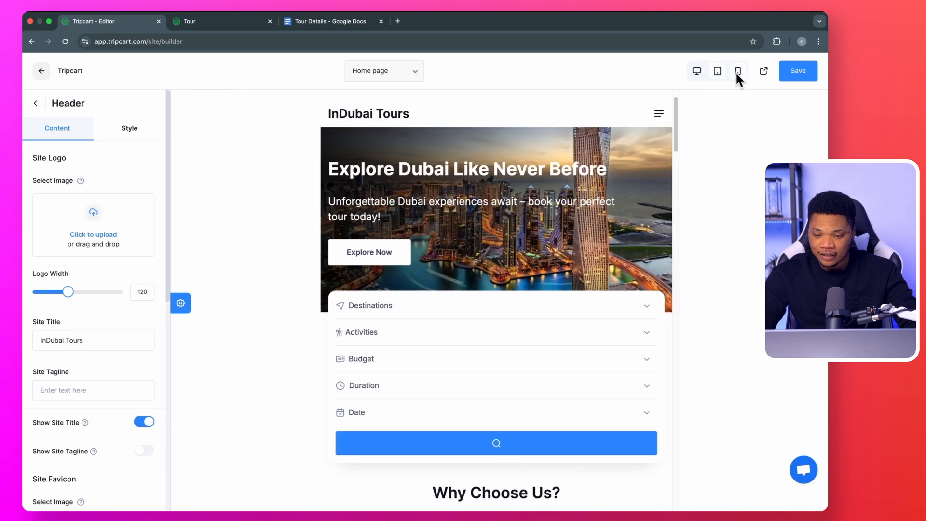
click(736, 71)
click(700, 75)
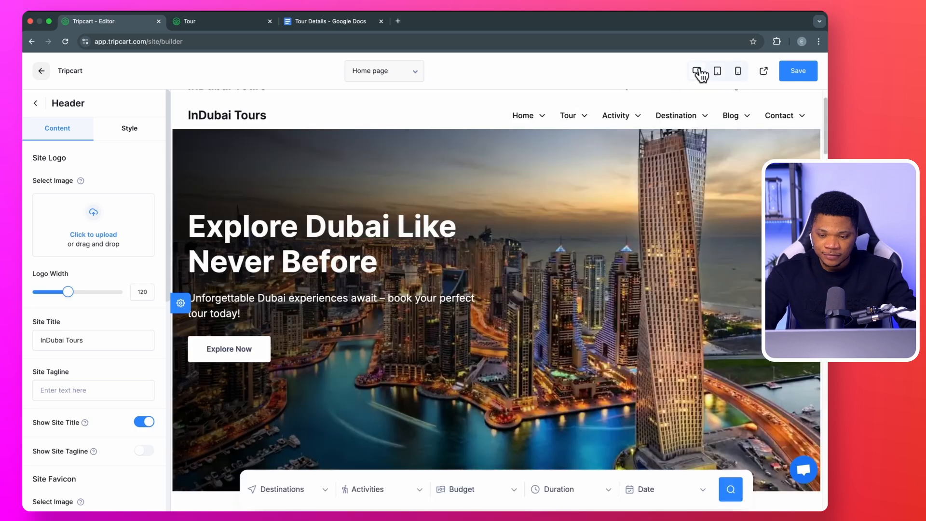
Check the mobile preview down to the Our Best Selling Tours section and return to the desktop preview.
click(735, 73)
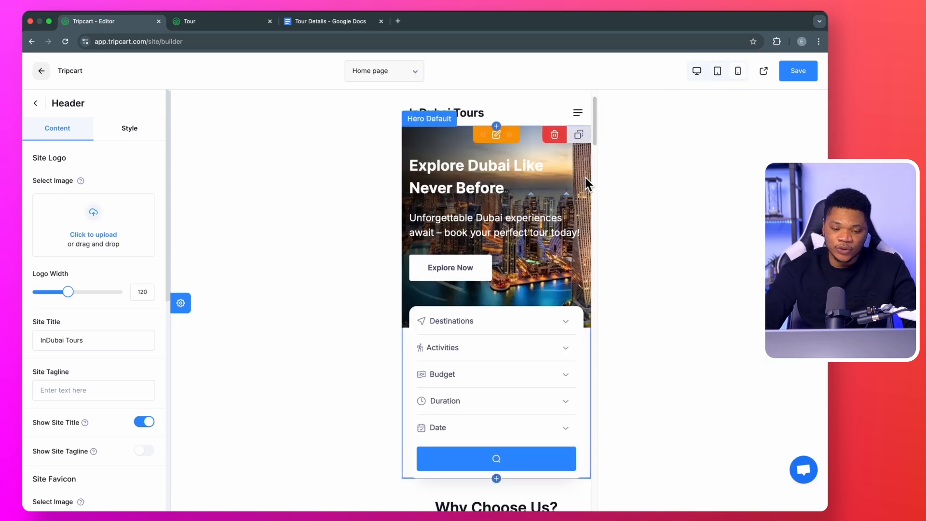
scroll(527, 233, down, 10)
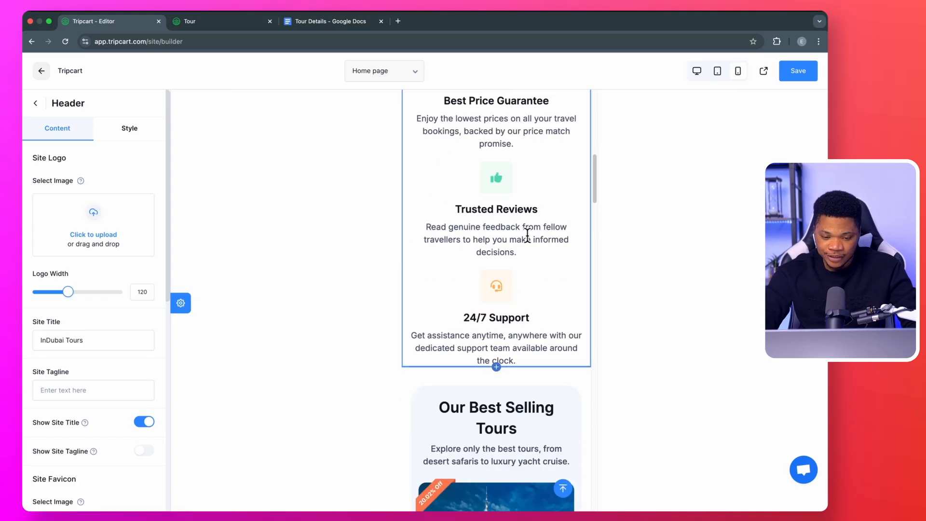
scroll(527, 235, down, 4)
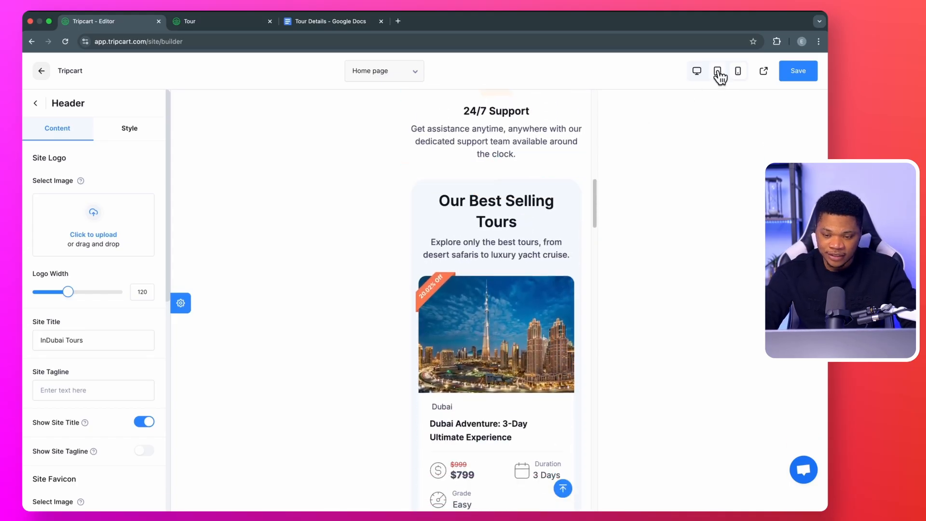
click(718, 73)
click(697, 72)
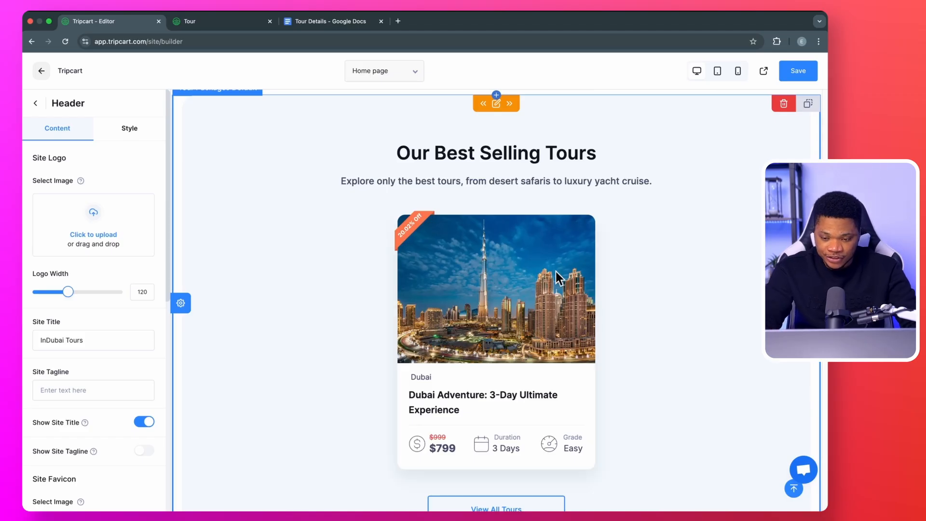
Save the home page and reload the live InDubai Tours site to review it down to the footer.
click(797, 72)
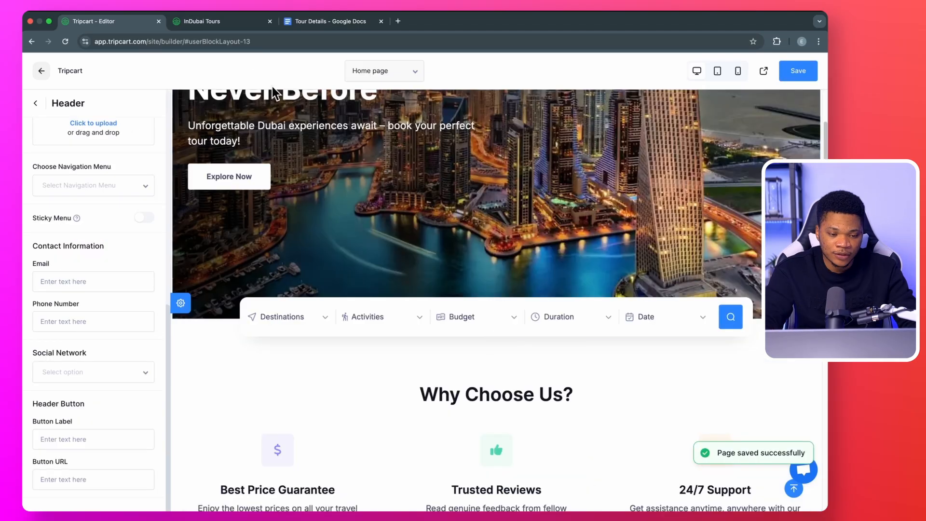
click(217, 22)
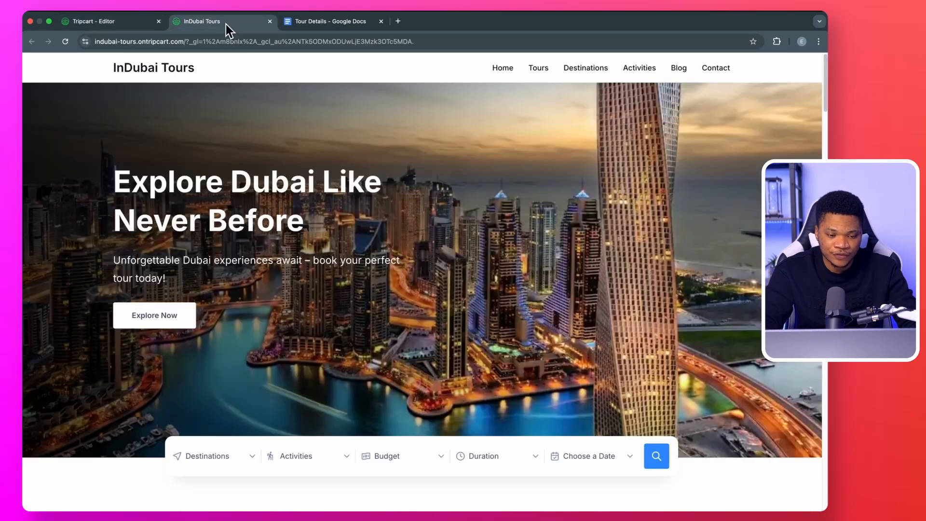
click(66, 43)
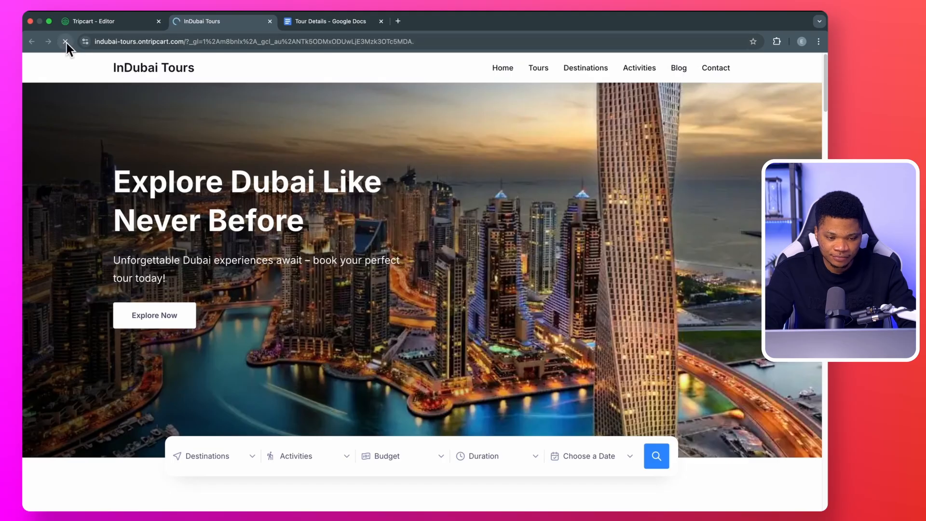
scroll(360, 285, down, 2)
scroll(361, 288, down, 20)
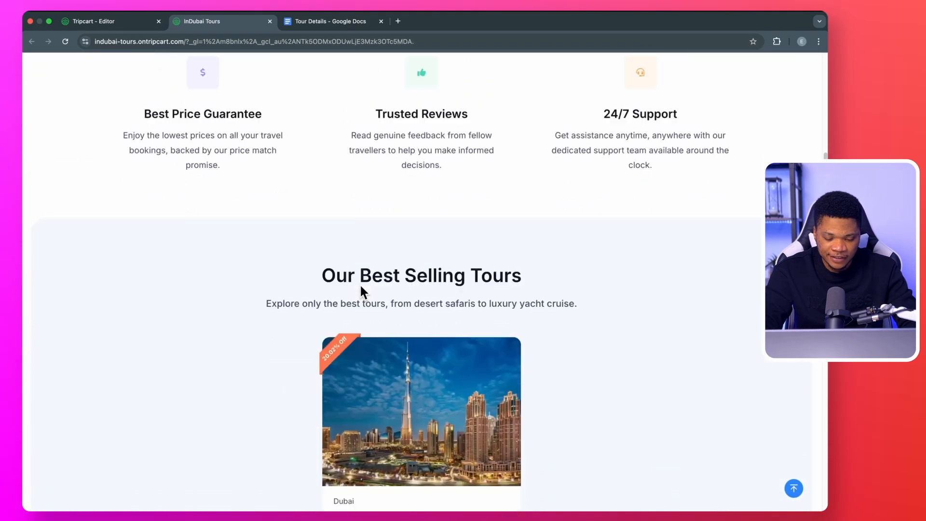
scroll(362, 292, down, 15)
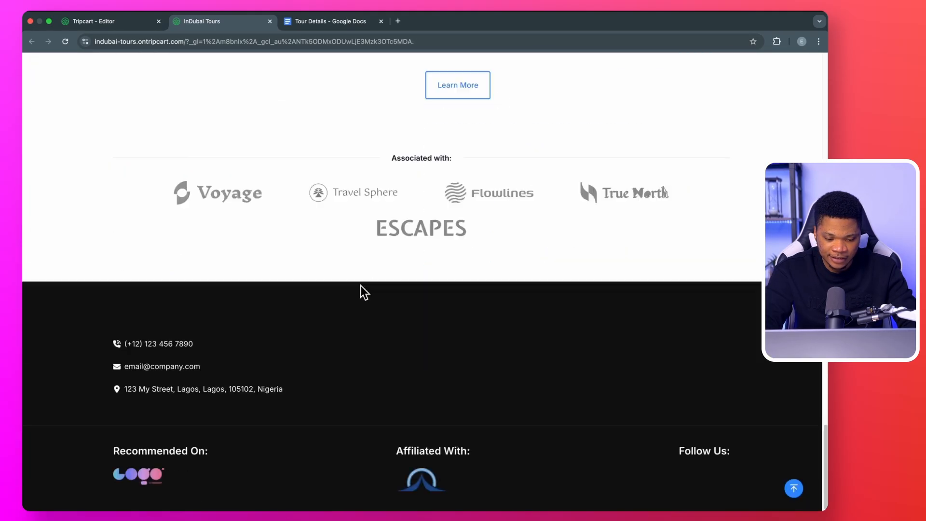
scroll(362, 293, up, 20)
scroll(362, 292, up, 12)
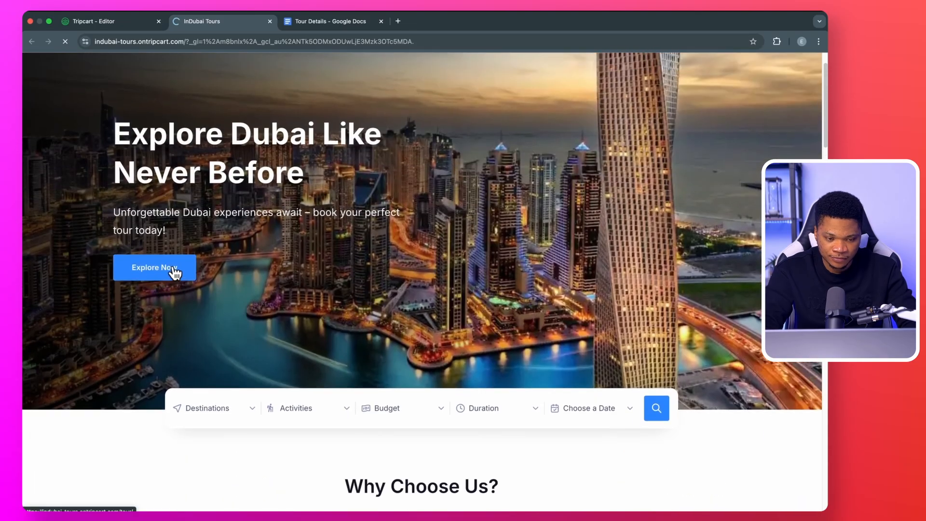
Open the Dubai Adventure: 3-Day Ultimate Experience tour from Explore Now and start booking the 21 Feb 2025 departure.
click(172, 270)
click(667, 254)
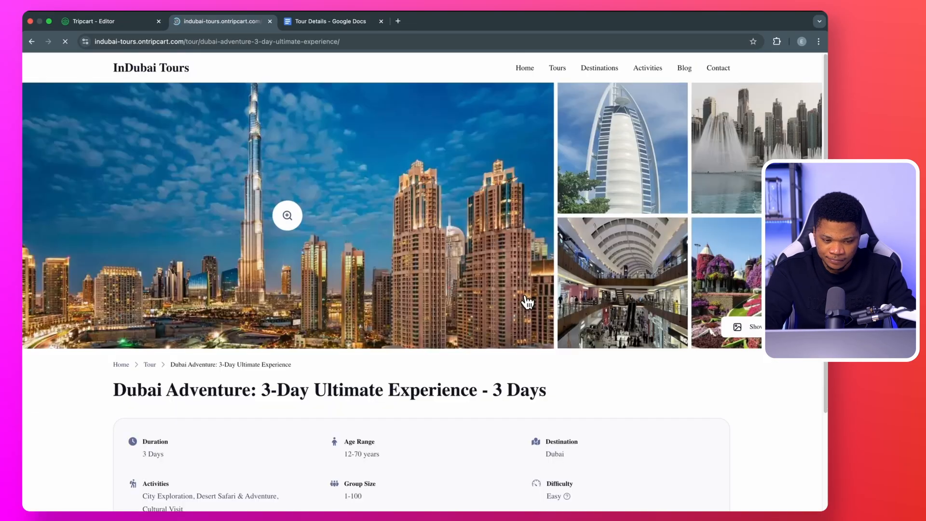
scroll(527, 370, down, 10)
scroll(529, 377, down, 6)
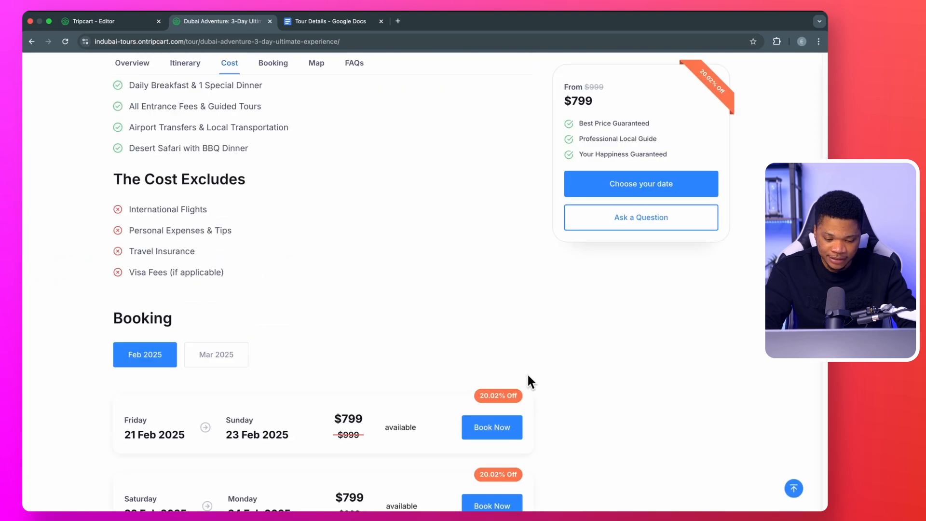
click(497, 430)
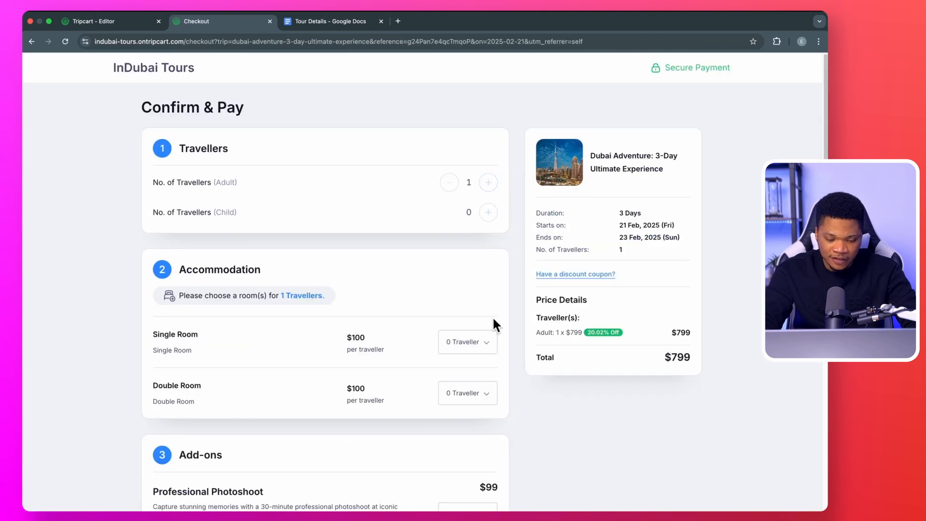
Assign 1 traveller to the Single Room and set the quantity of all five add-ons to 1 at checkout.
scroll(493, 316, down, 2)
click(482, 282)
click(465, 289)
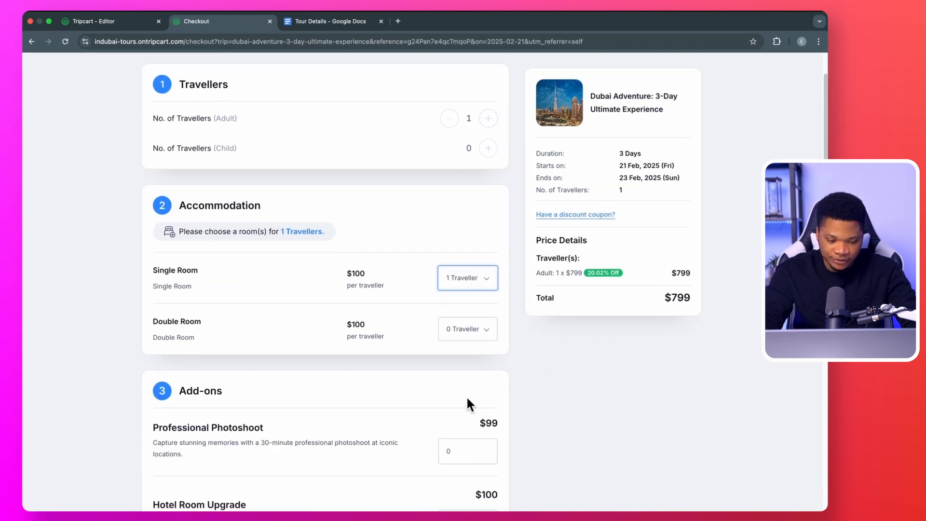
scroll(466, 396, down, 3)
scroll(487, 374, down, 2)
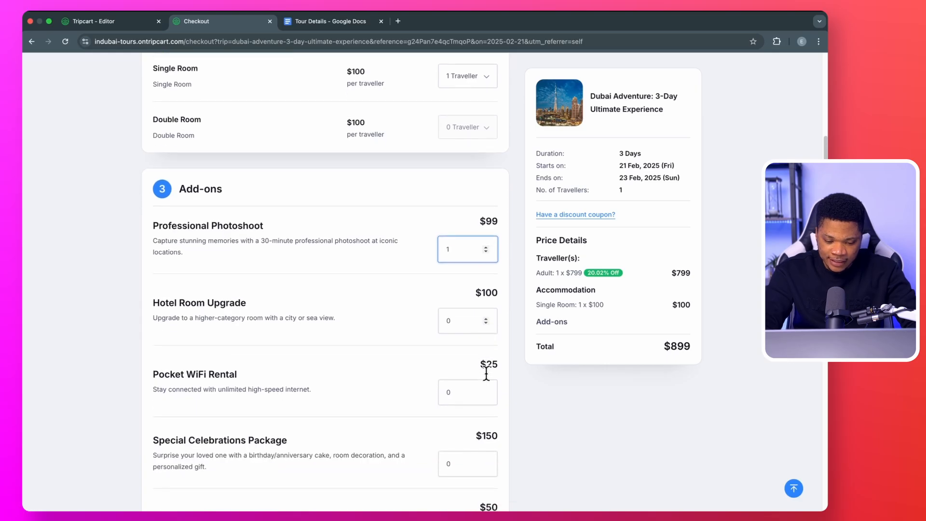
click(487, 303)
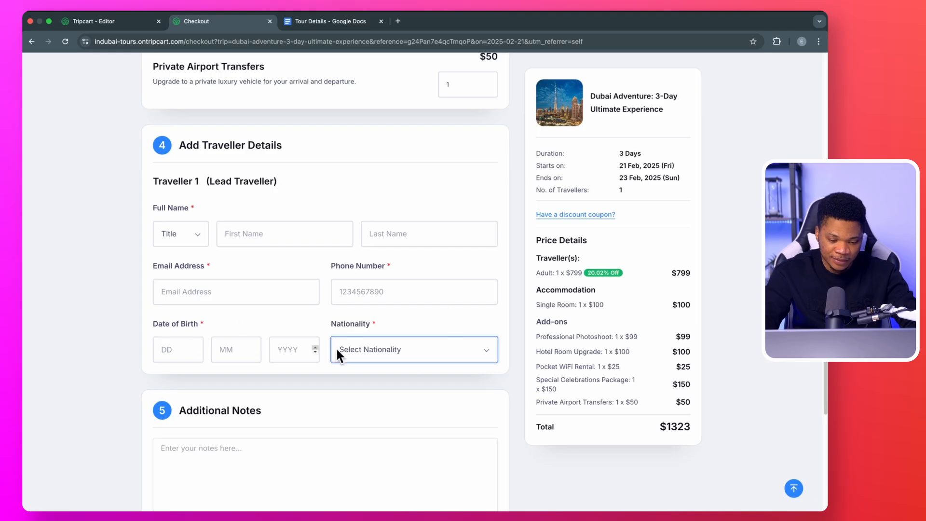
Review the nationality choices, additional notes and PayPal payment details at checkout, and agree to the terms and conditions.
click(414, 353)
click(441, 322)
scroll(450, 416, down, 3)
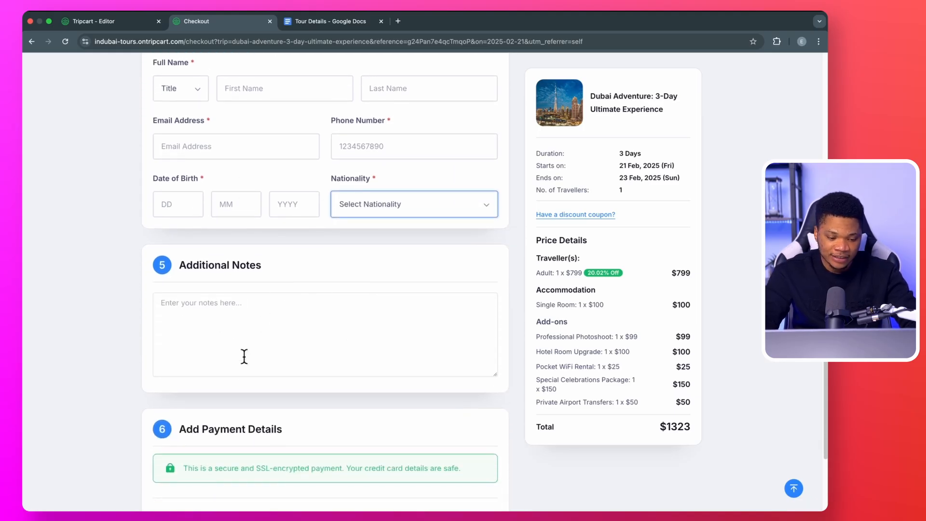
scroll(352, 340, down, 4)
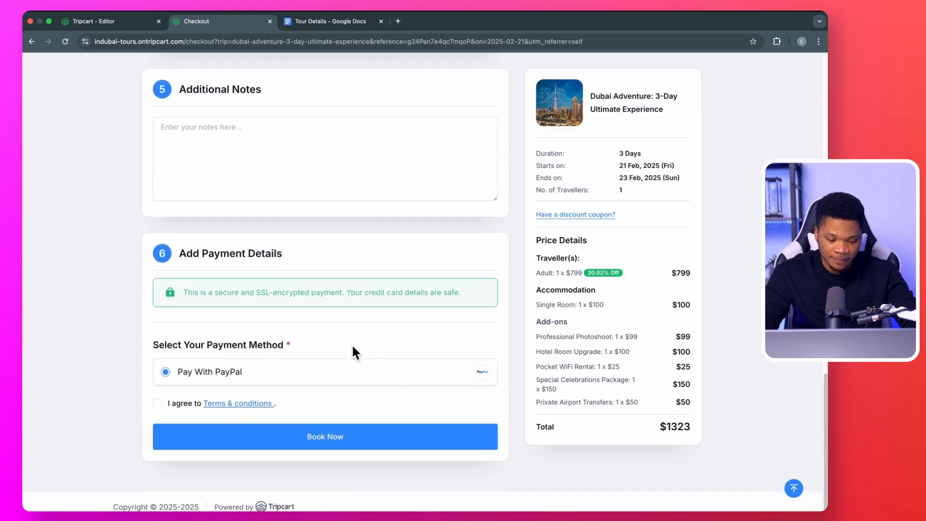
click(157, 398)
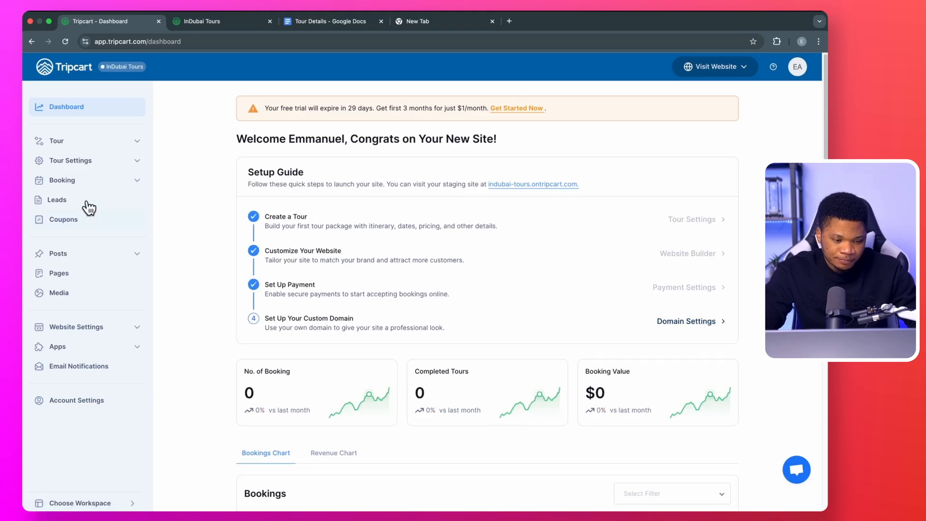
Open booking #4 from the list of all bookings and review its traveller, add-on, room and payment details.
click(87, 183)
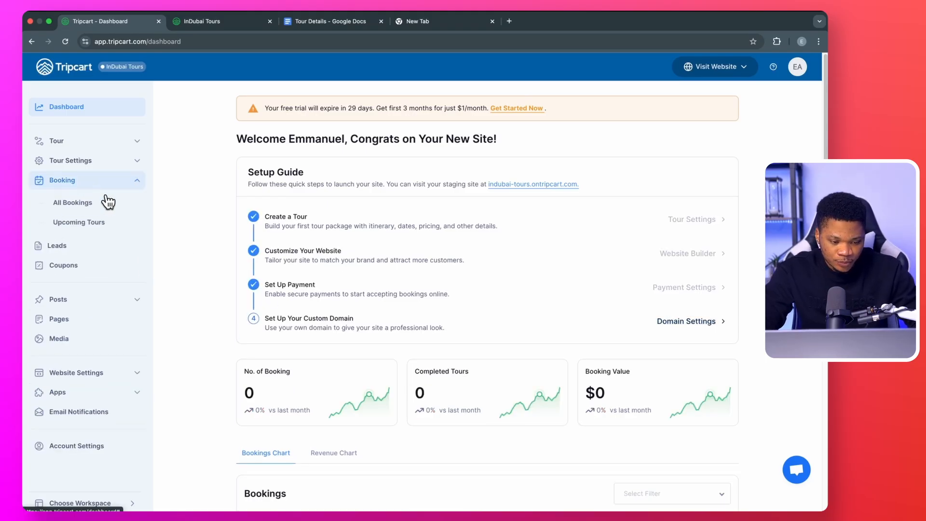
click(82, 207)
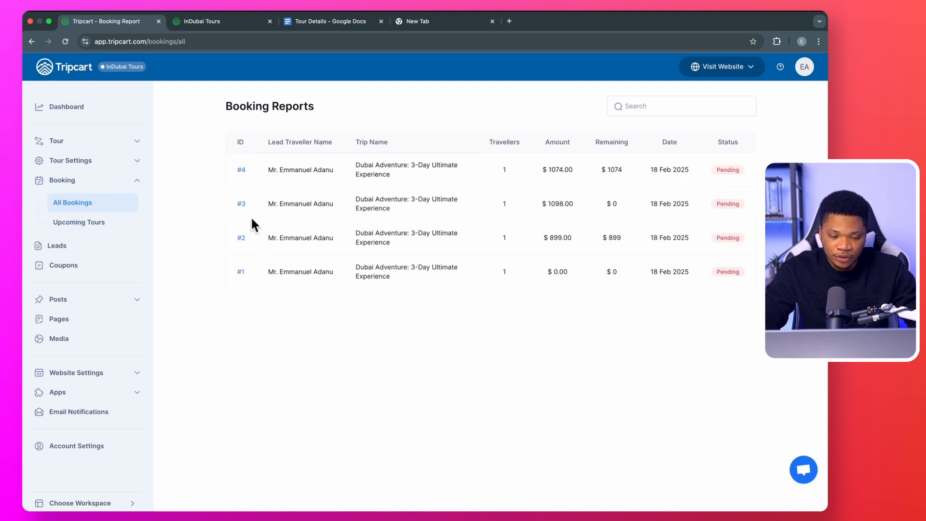
click(279, 174)
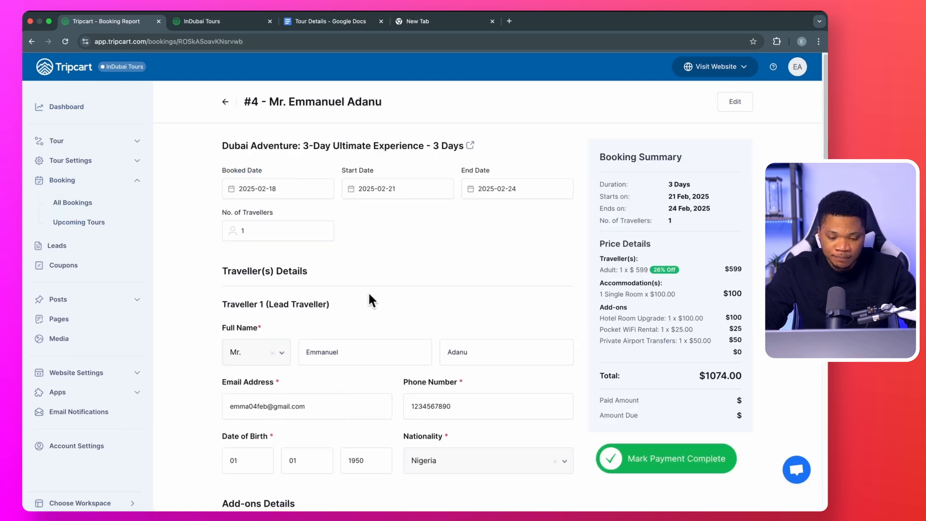
scroll(433, 360, down, 7)
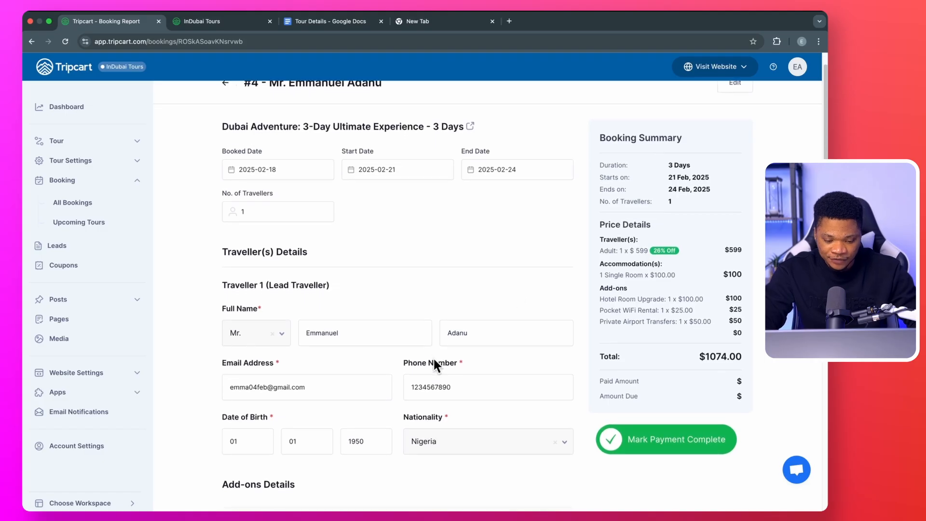
scroll(434, 364, down, 1)
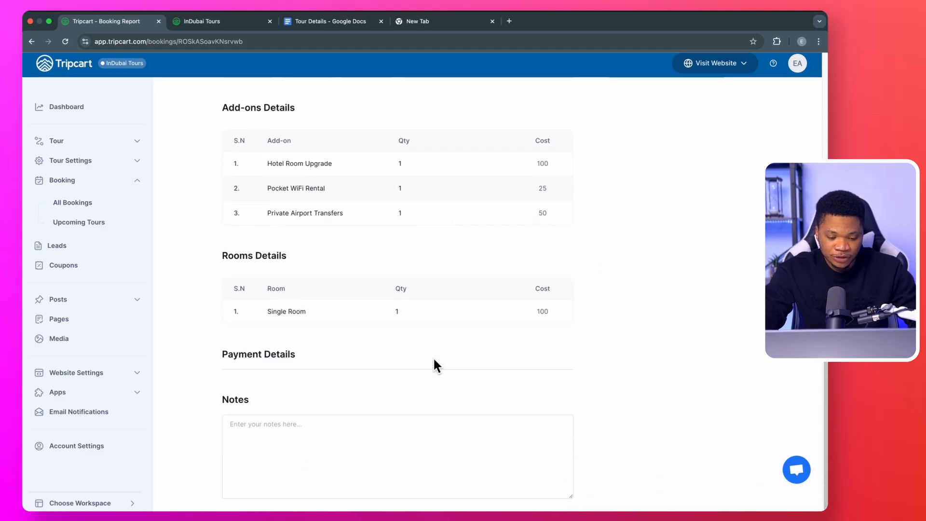
scroll(433, 364, up, 2)
scroll(433, 362, up, 6)
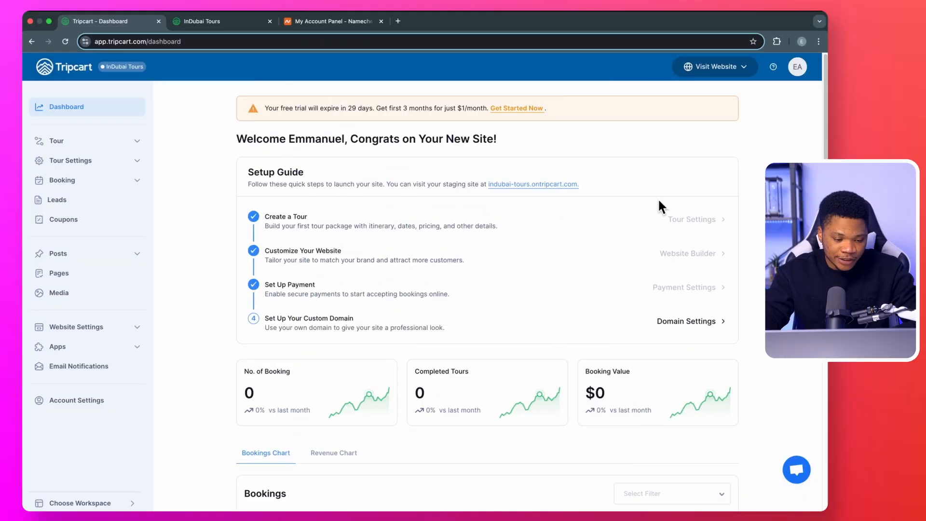
Open the Custom Domain settings, open the .xyz domain's management page in Namecheap, and return to Tripcart.
click(77, 327)
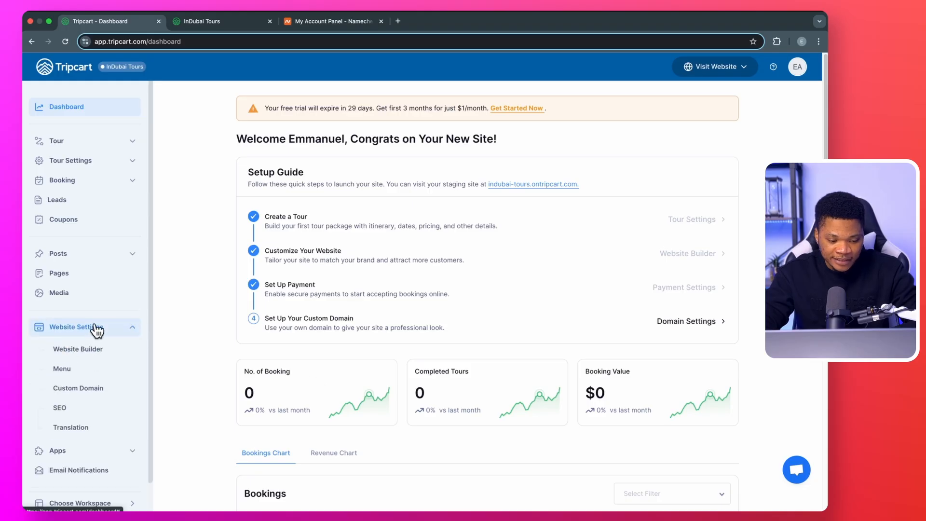
click(65, 396)
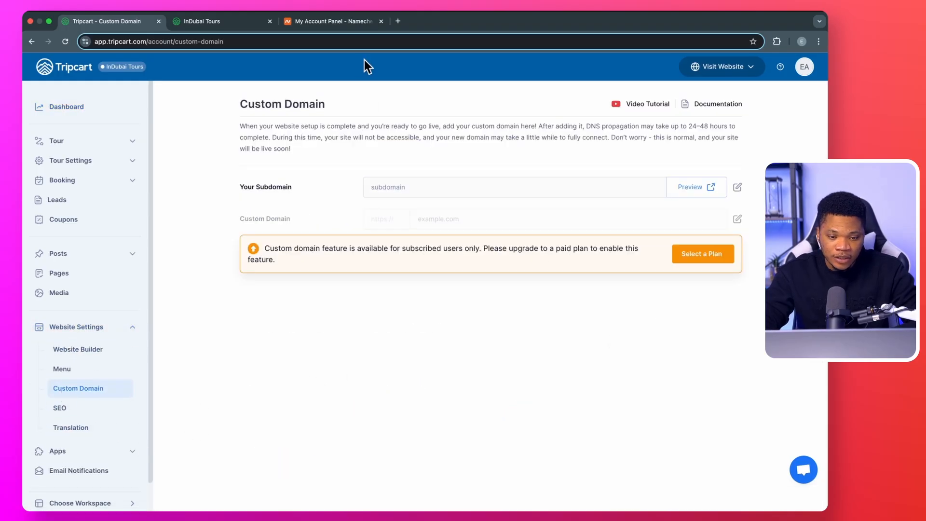
click(339, 24)
scroll(439, 444, down, 5)
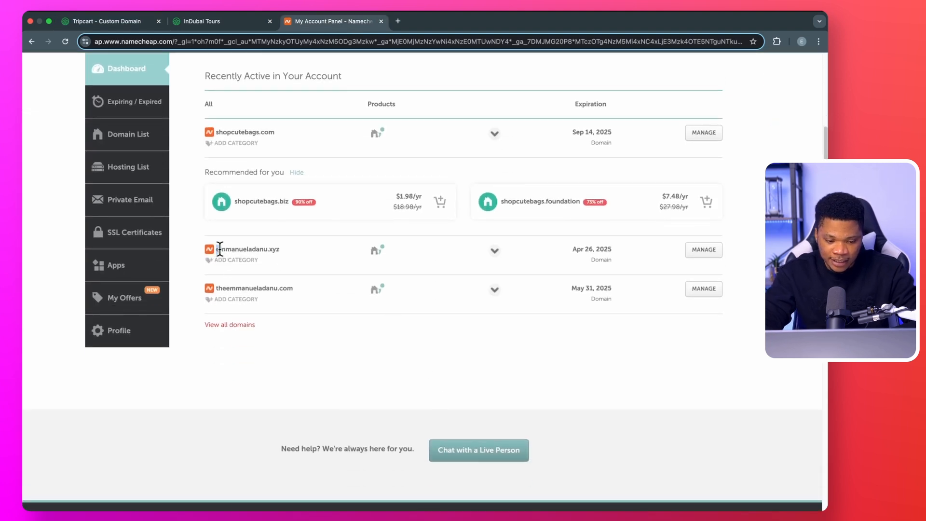
drag(220, 249, 297, 250)
click(706, 259)
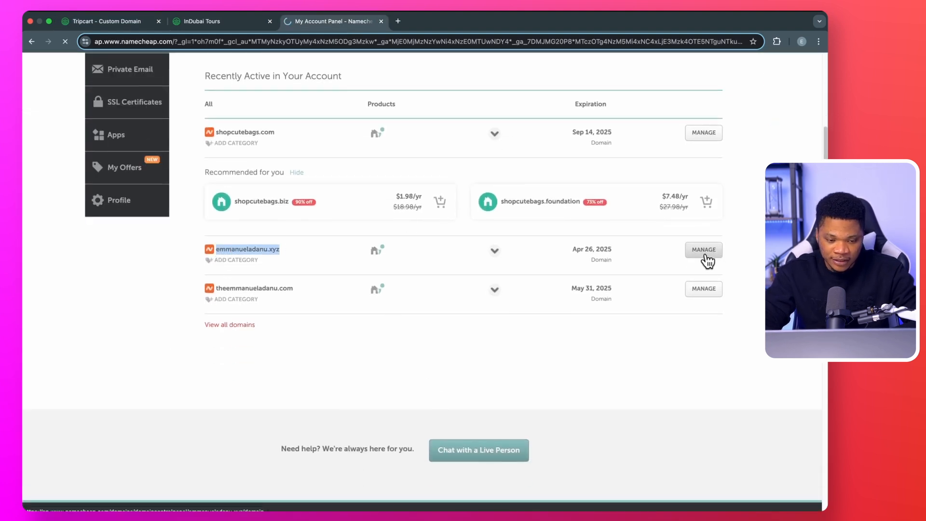
click(127, 24)
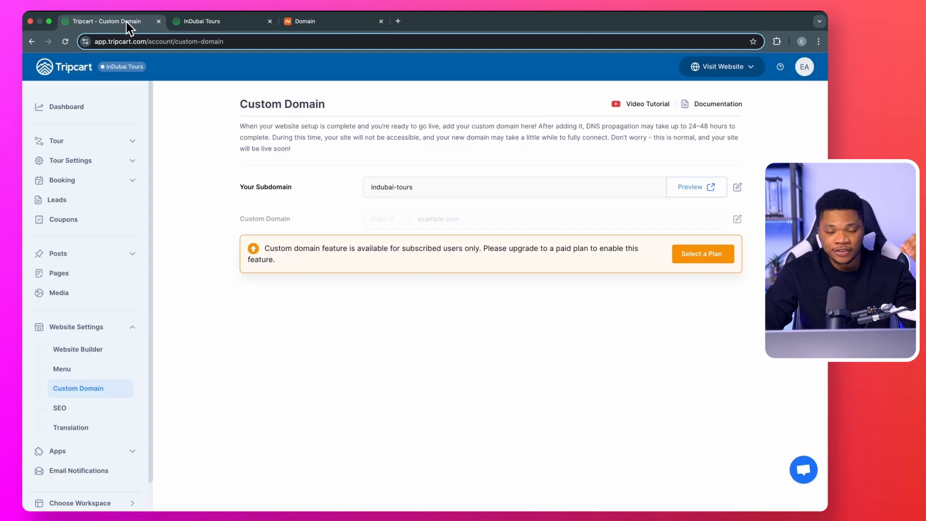
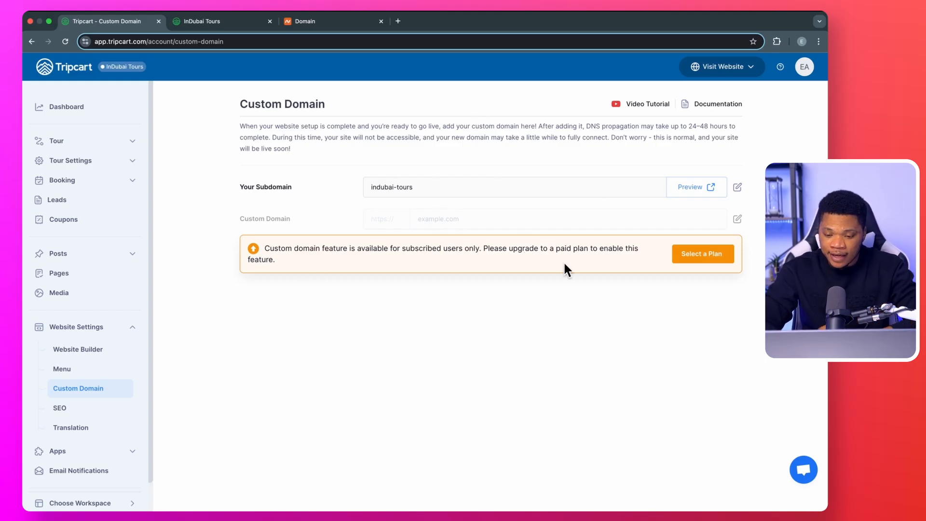
Start selecting a paid plan for the custom domain feature, return home after the $1.00 payment and reopen the Custom Domain settings.
click(702, 253)
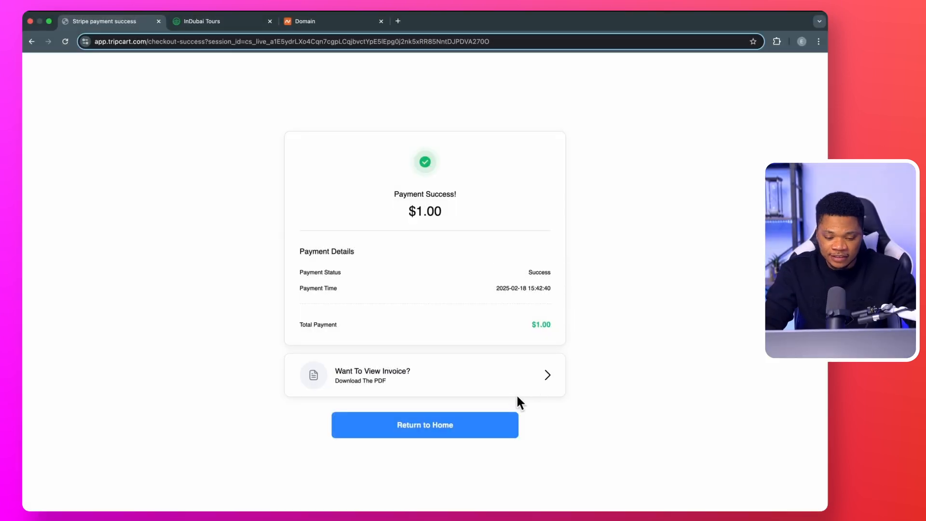
click(486, 423)
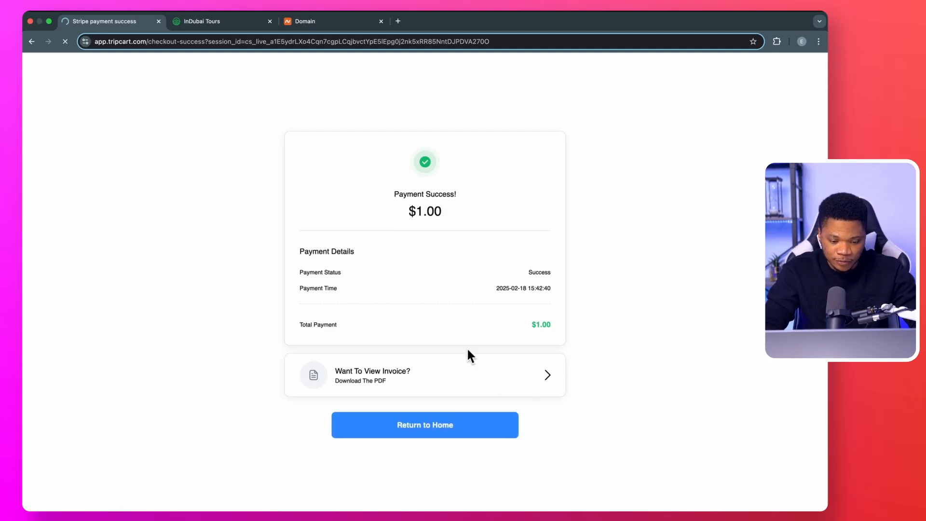
click(118, 328)
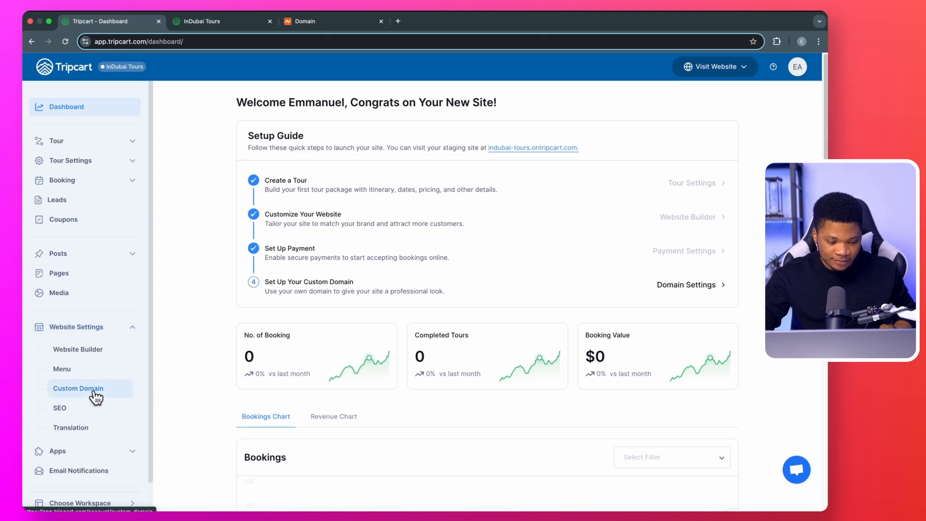
click(96, 394)
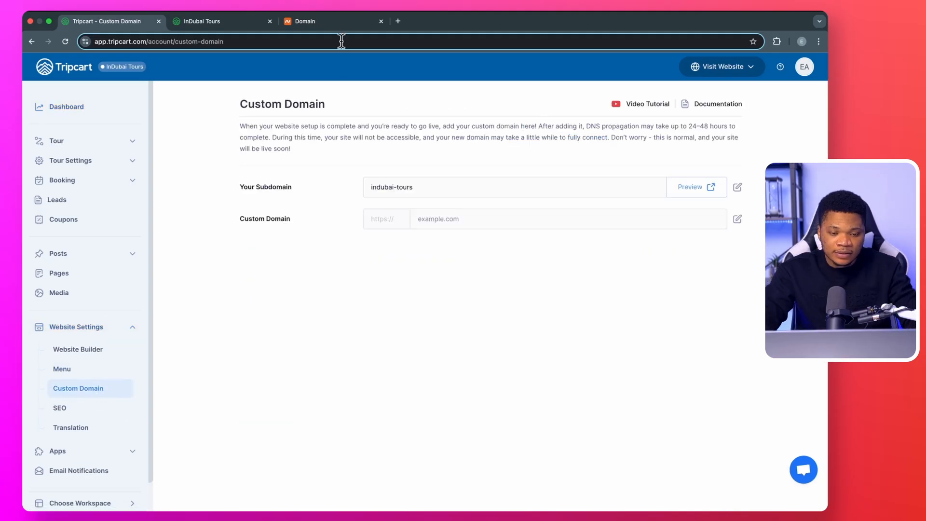
Copy the .xyz domain name from Namecheap and save it as the site's custom domain in Tripcart.
click(338, 23)
drag(234, 169, 373, 173)
key(super+c)
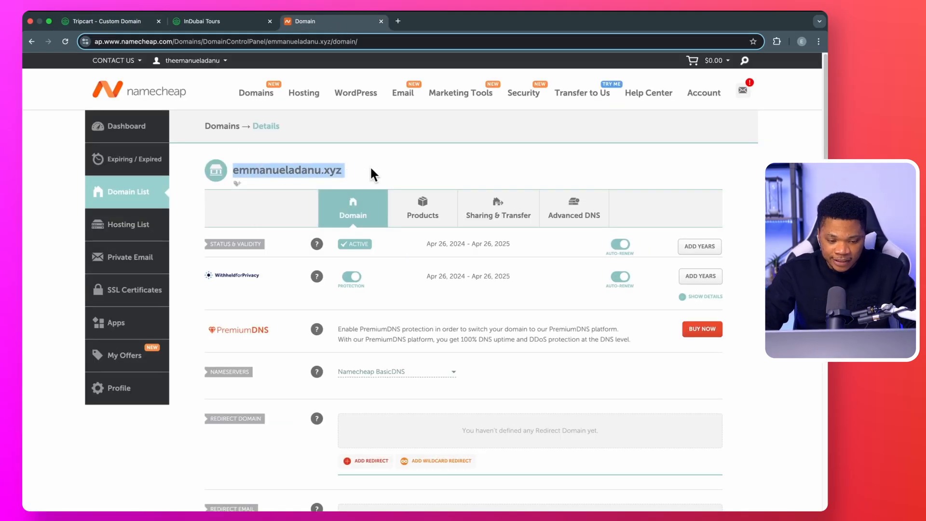
click(140, 21)
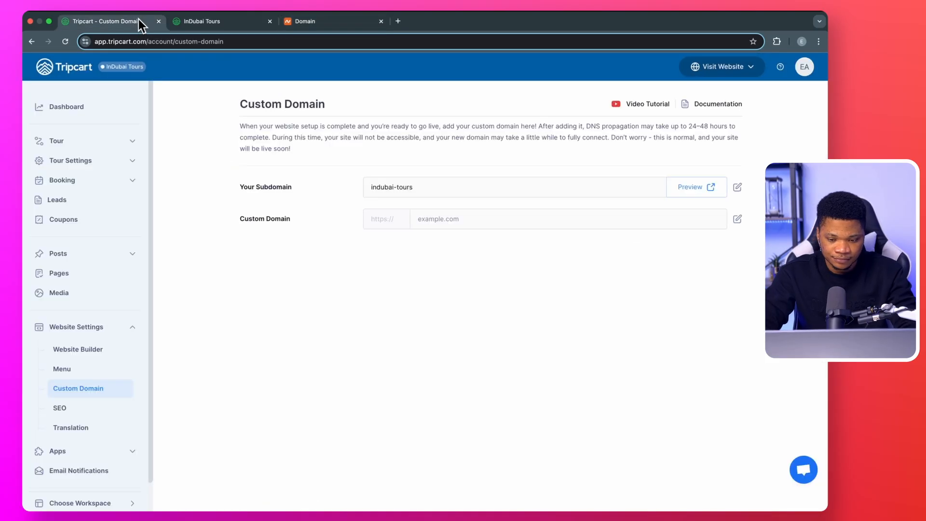
click(561, 221)
key(super+v)
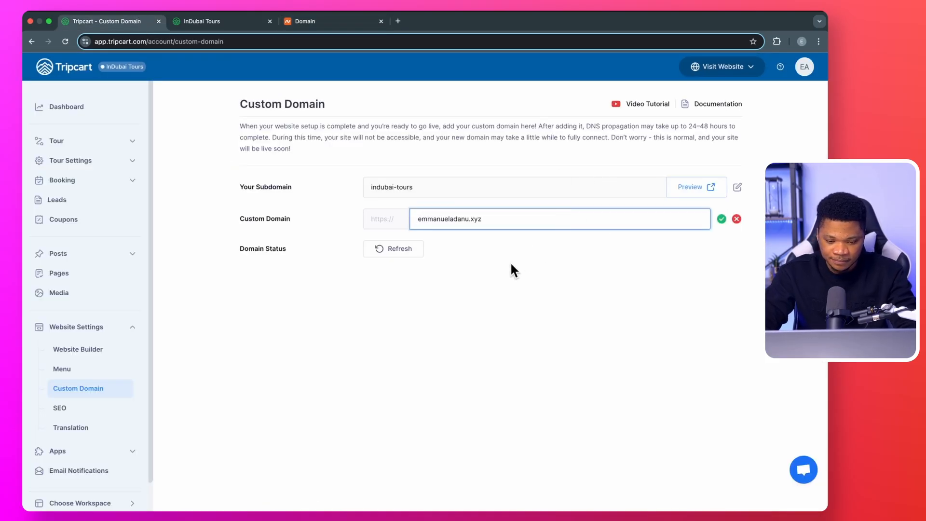
click(722, 219)
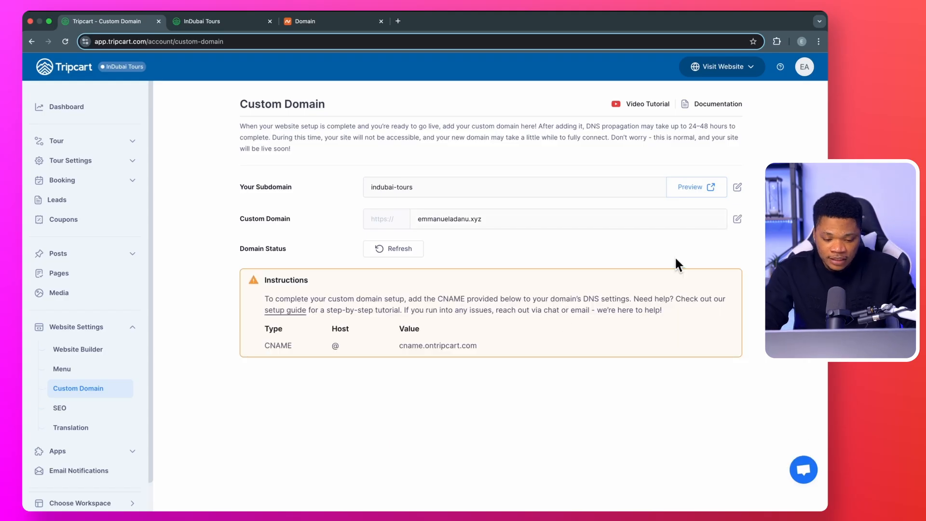
Copy the CNAME value cname.ontripcart.com from the Tripcart instructions and open the .xyz domain's Advanced DNS settings in Namecheap.
drag(400, 346, 484, 346)
key(cmd+c)
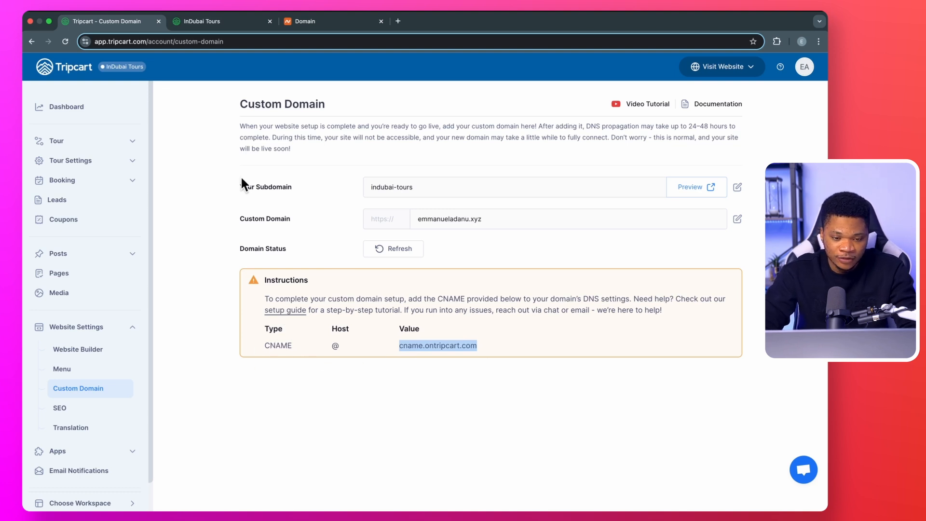
click(331, 29)
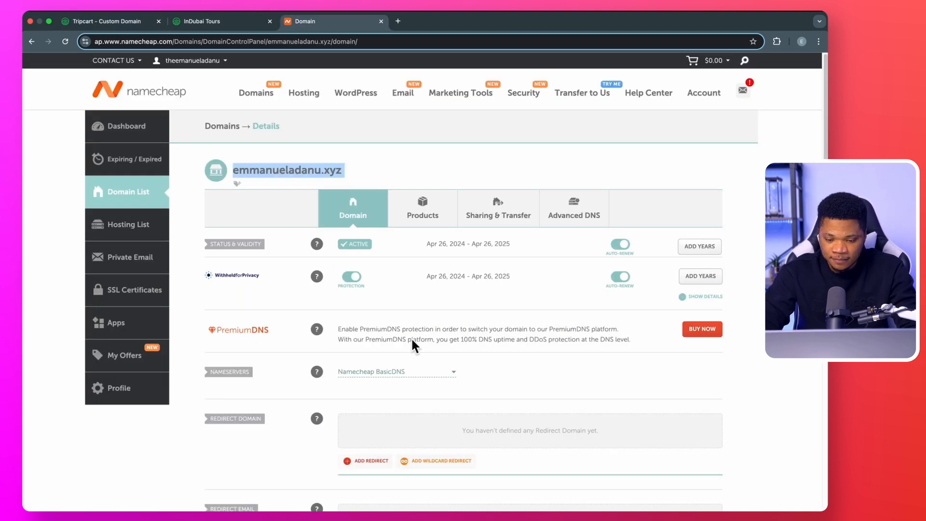
click(576, 221)
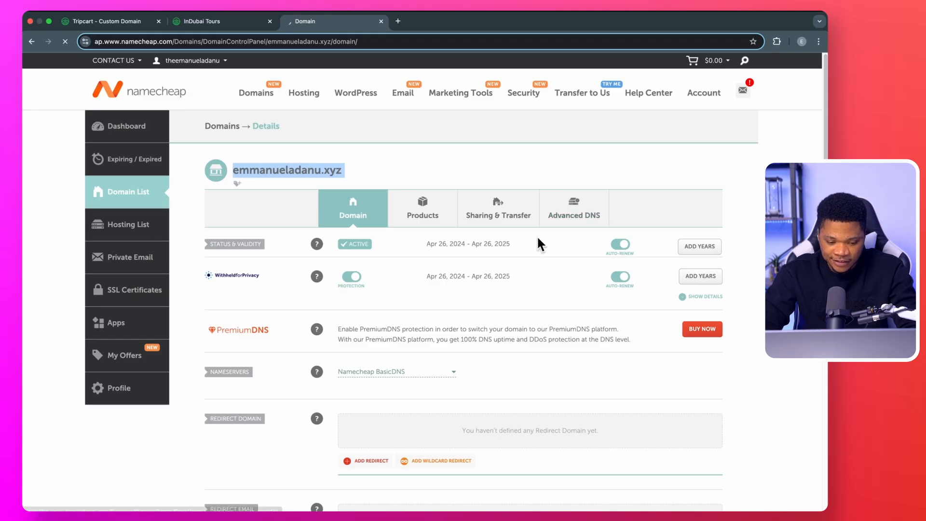
Add a CNAME host record with host @, value cname.ontripcart.com and automatic TTL, and save it.
click(265, 325)
scroll(262, 317, down, 2)
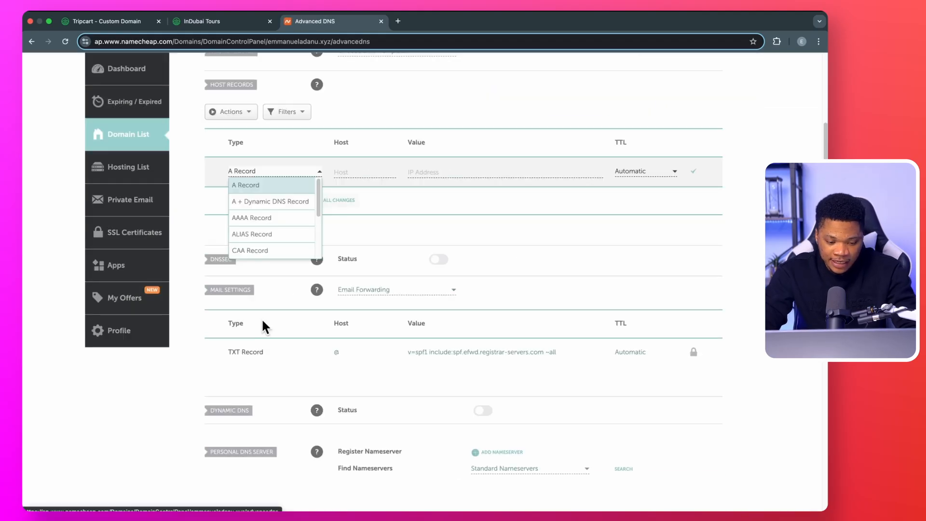
scroll(263, 212, down, 3)
scroll(264, 217, up, 2)
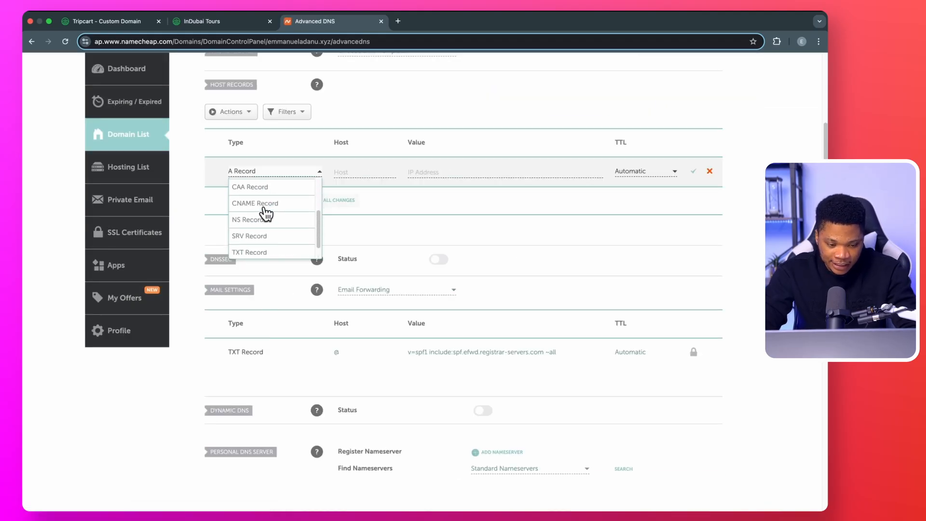
click(265, 218)
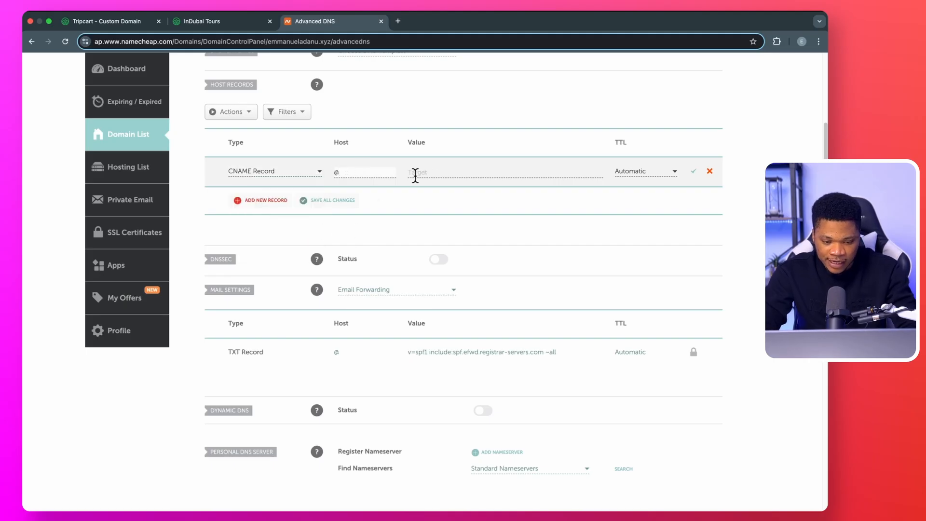
click(439, 169)
key(cmd+v)
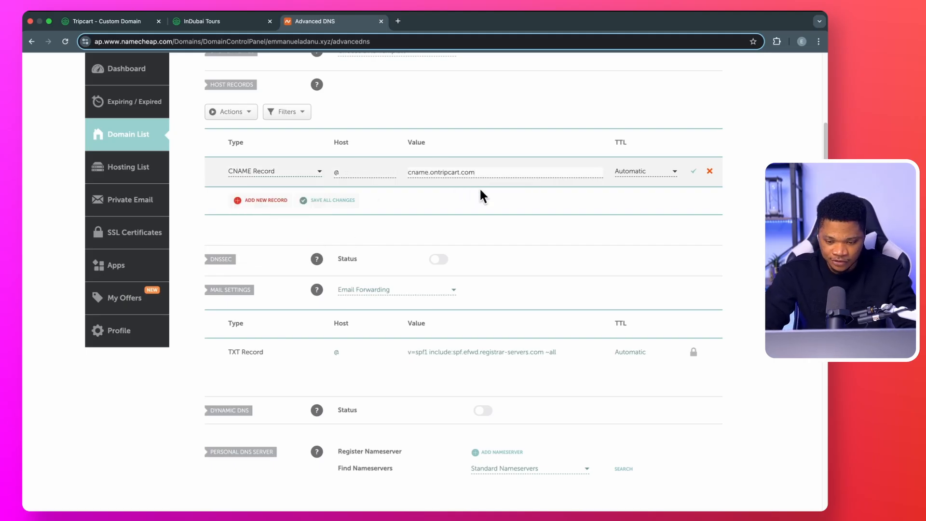
click(693, 172)
Return to the Tripcart Custom Domain settings and refresh the domain status.
click(124, 28)
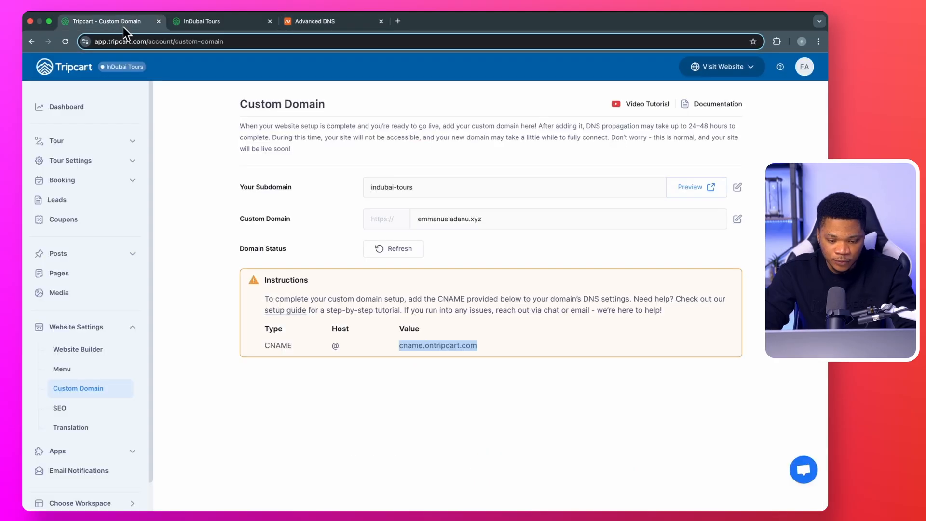
click(456, 407)
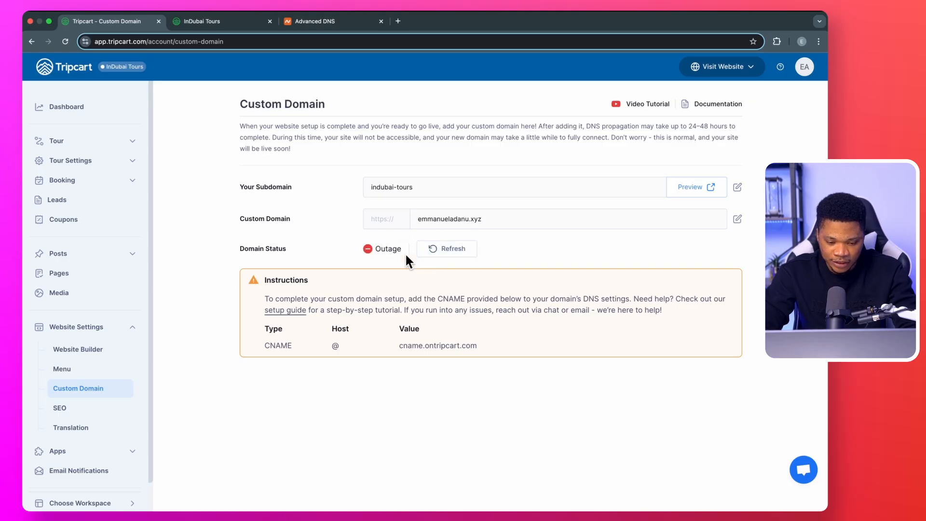
click(439, 251)
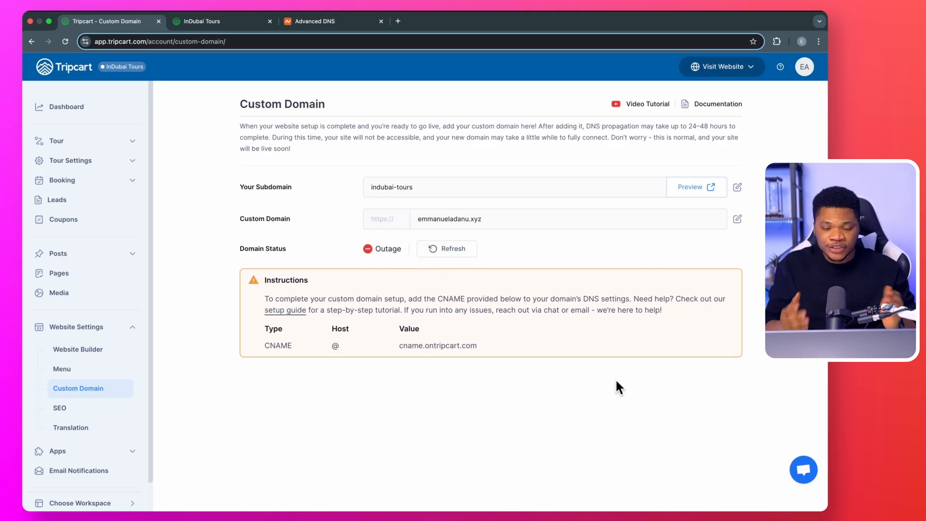